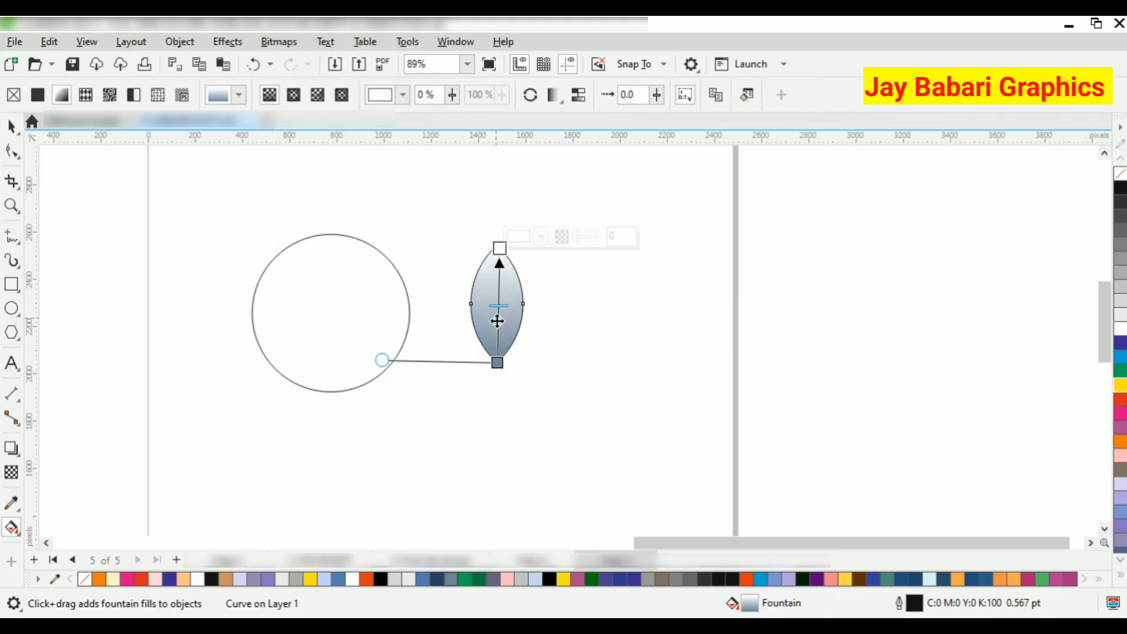
- Set the colour at the upper end of the petal's fountain fill to pure yellow
{"action": "scroll", "coordinate": [504, 251], "scroll_direction": "up", "scroll_amount": 2}
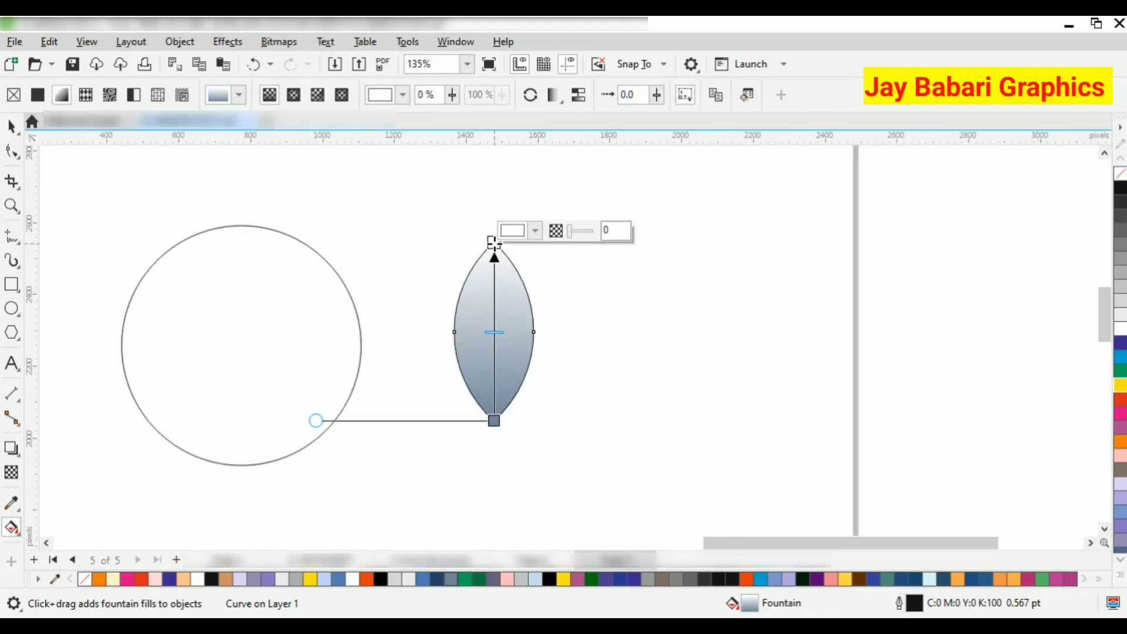
{"action": "left_click", "coordinate": [514, 231]}
{"action": "left_click", "coordinate": [527, 433]}
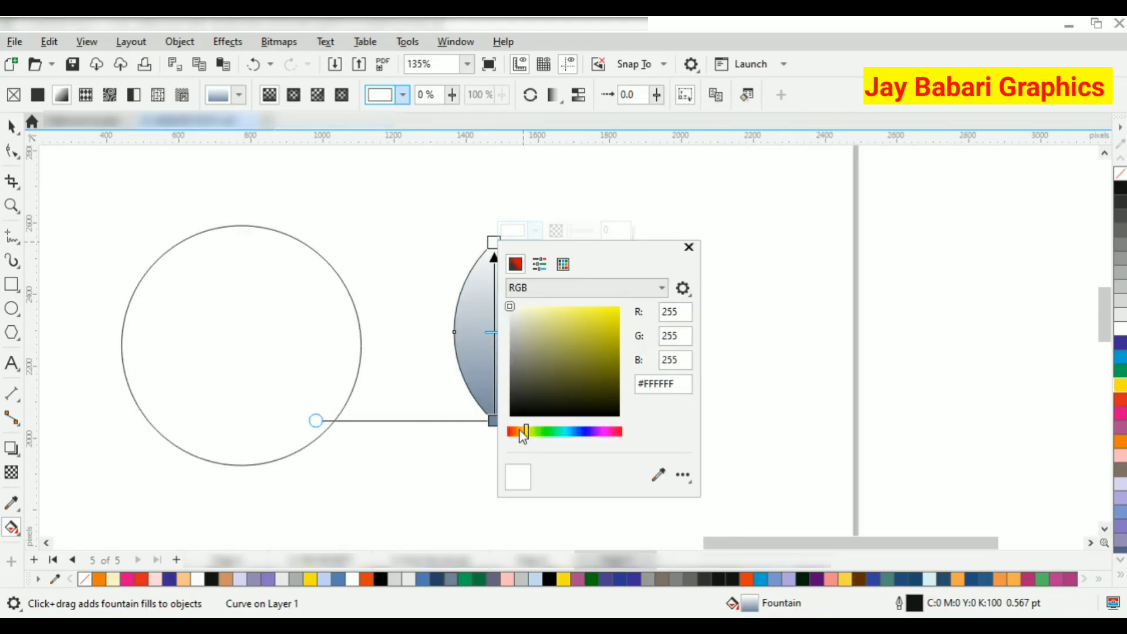
{"action": "left_click", "coordinate": [620, 307]}
- Set the lower end of the petal's fountain fill to dark brown and remove the petal's outline
{"action": "left_click", "coordinate": [493, 420]}
{"action": "left_click", "coordinate": [514, 409]}
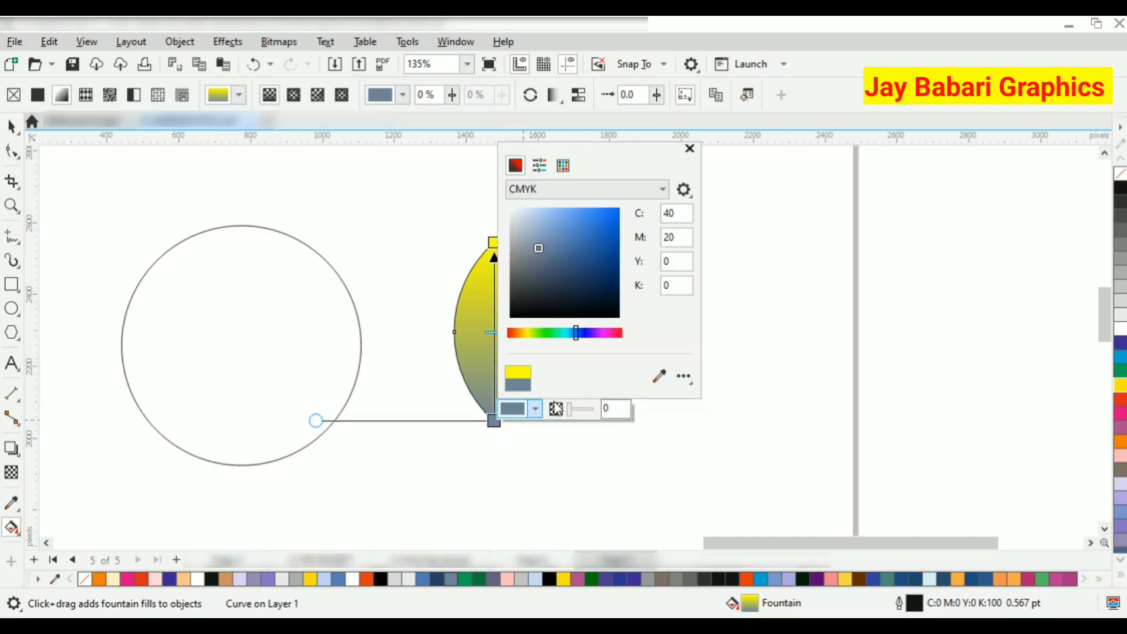
{"action": "left_click", "coordinate": [518, 334]}
{"action": "mouse_move", "coordinate": [594, 281]}
{"action": "left_mouse_down"}
{"action": "mouse_move", "coordinate": [610, 293]}
{"action": "mouse_move", "coordinate": [613, 278]}
{"action": "mouse_move", "coordinate": [620, 308]}
{"action": "mouse_move", "coordinate": [620, 281]}
{"action": "left_mouse_up"}
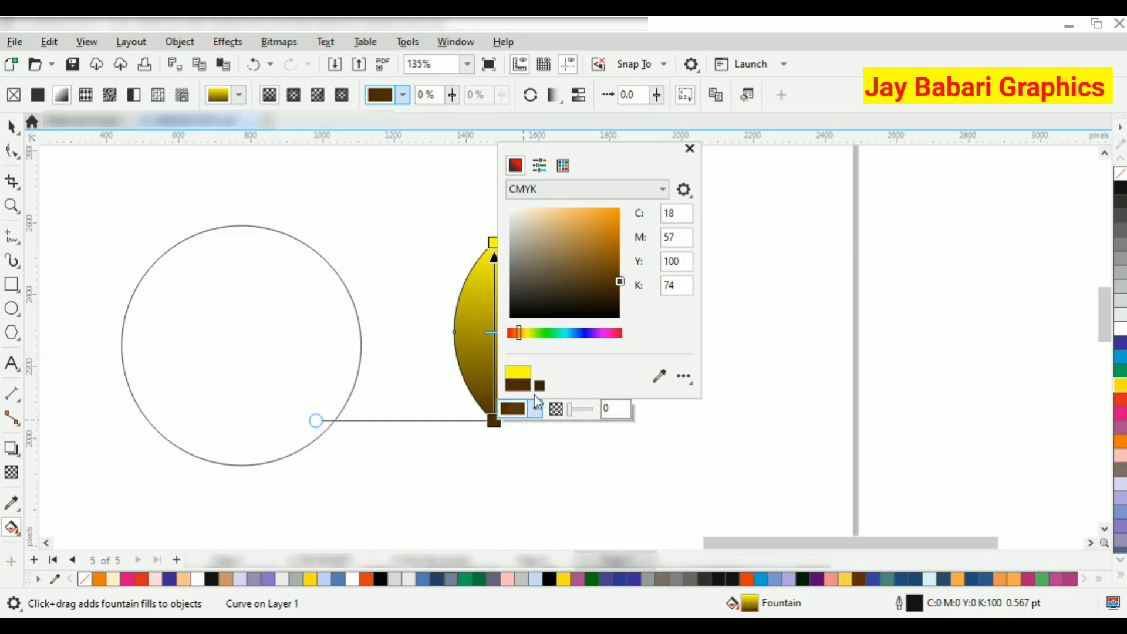
{"action": "left_click_drag", "start_coordinate": [517, 336], "coordinate": [493, 358]}
{"action": "left_click", "coordinate": [481, 306]}
{"action": "left_click", "coordinate": [12, 127]}
{"action": "right_click", "coordinate": [1121, 174]}
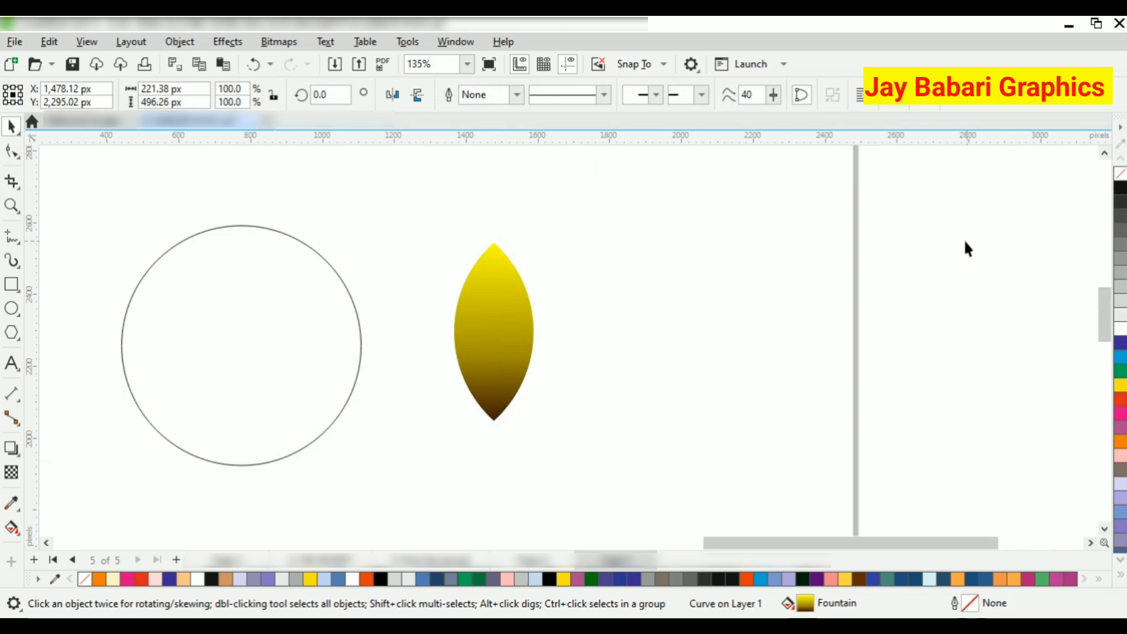
- Place the petal's rotation centre at its bottom tip
{"action": "scroll", "coordinate": [494, 218], "scroll_direction": "down", "scroll_amount": 3}
{"action": "scroll", "coordinate": [505, 267], "scroll_direction": "up", "scroll_amount": 2}
{"action": "left_click", "coordinate": [505, 267]}
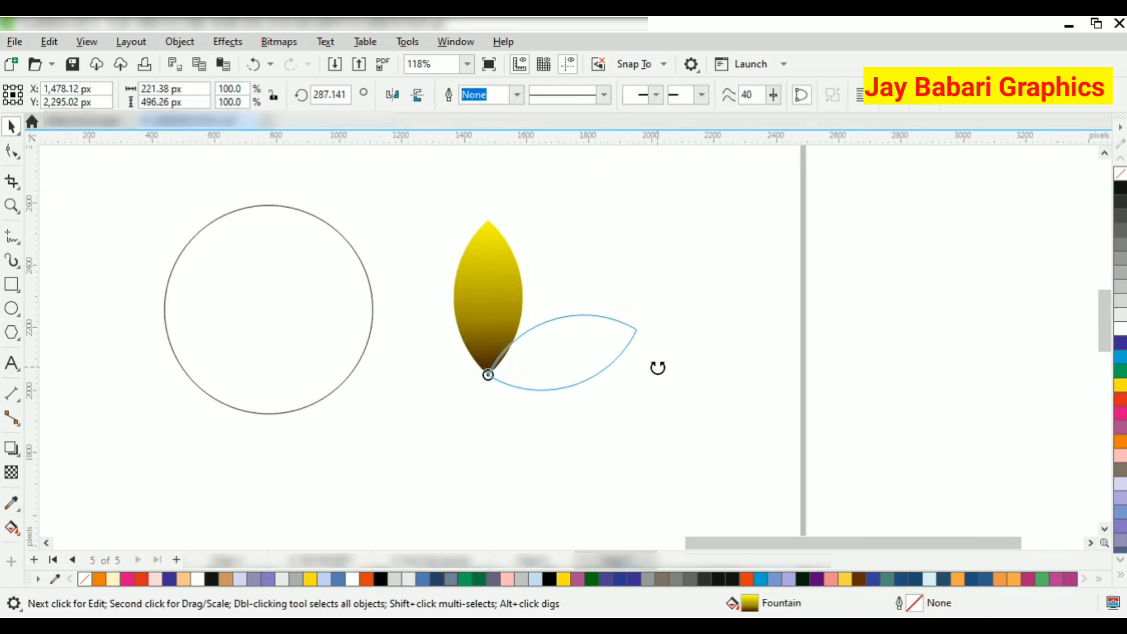
- Try building a flower by rotating a petal copy clockwise around the bottom tip and repeating the rotation
{"action": "left_click_drag", "start_coordinate": [602, 312], "coordinate": [602, 315]}
{"action": "key", "text": "ctrl+r"}
{"action": "key", "text": "ctrl+r"}
{"action": "key", "text": "ctrl+r"}
{"action": "key", "text": "ctrl+r"}
{"action": "key", "text": "ctrl+r"}
{"action": "key", "text": "ctrl+r"}
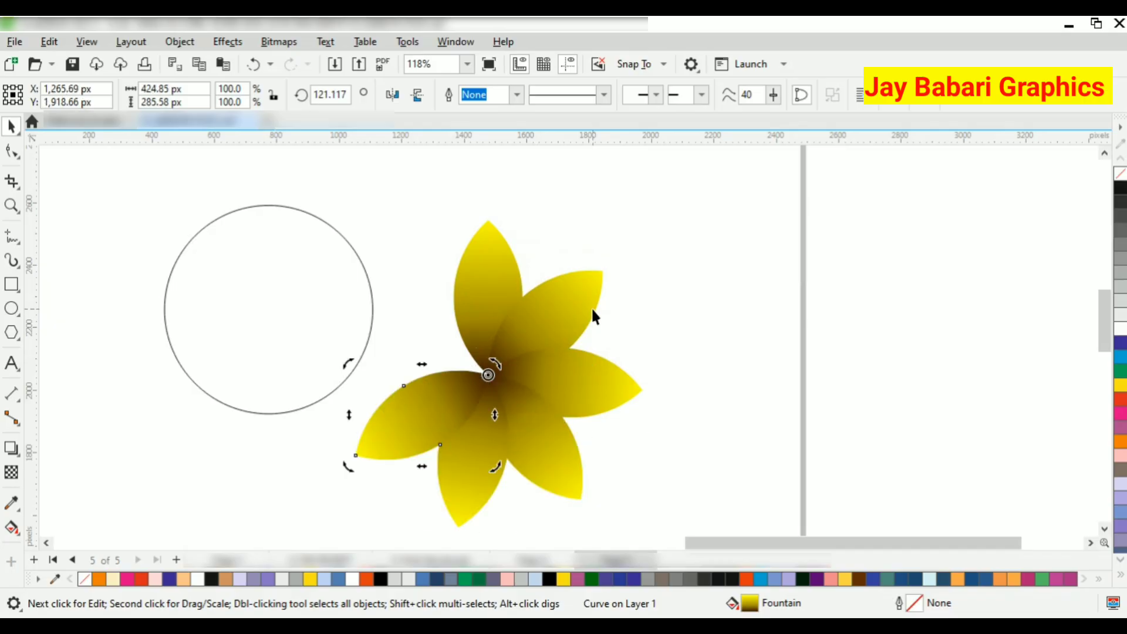
- Undo the repeated petal copies back to the single upright petal
{"action": "key", "text": "ctrl+z"}
{"action": "key", "text": "ctrl+z"}
{"action": "key", "text": "ctrl+z"}
{"action": "key", "text": "ctrl+z"}
{"action": "key", "text": "ctrl+z"}
{"action": "key", "text": "ctrl+z"}
{"action": "key", "text": "ctrl+z"}
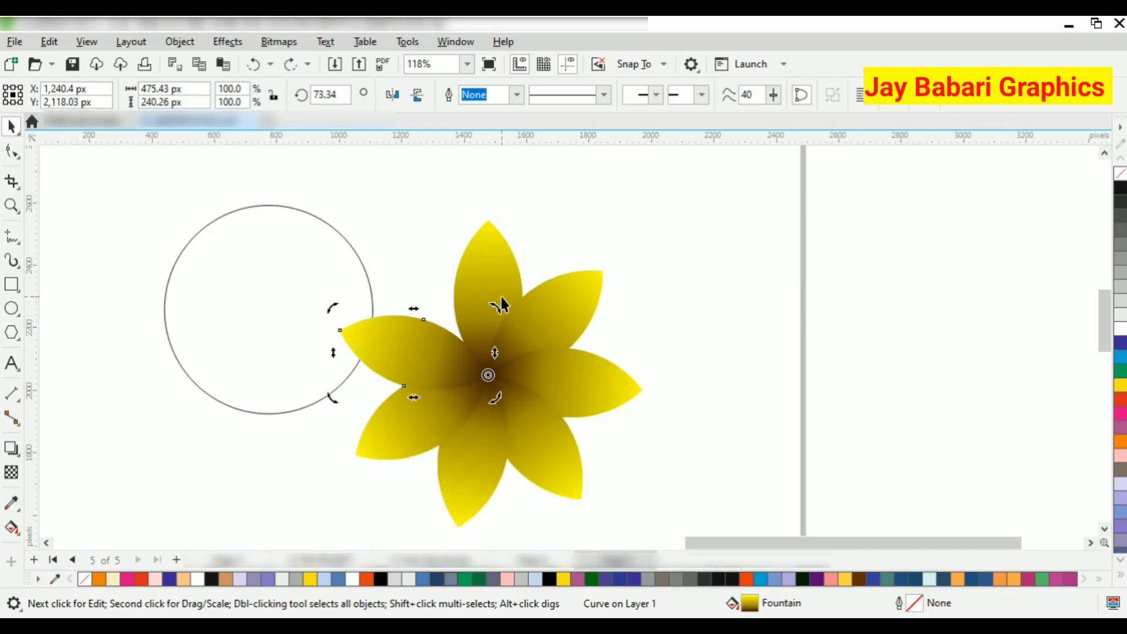
- Try a wider rotation angle for the petal copy around the bottom tip and repeat it around the flower
{"action": "left_click_drag", "start_coordinate": [531, 214], "coordinate": [540, 219]}
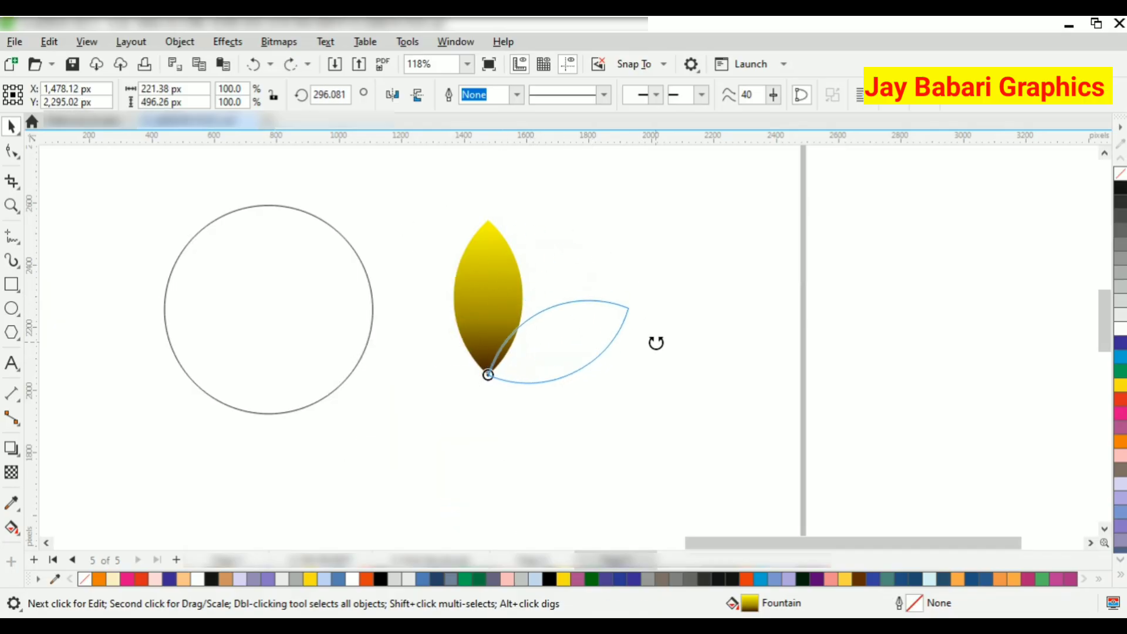
{"action": "left_click_drag", "start_coordinate": [655, 350], "coordinate": [653, 346]}
{"action": "key", "text": "ctrl+r"}
{"action": "key", "text": "ctrl+r"}
{"action": "key", "text": "ctrl+r"}
{"action": "key", "text": "ctrl+r"}
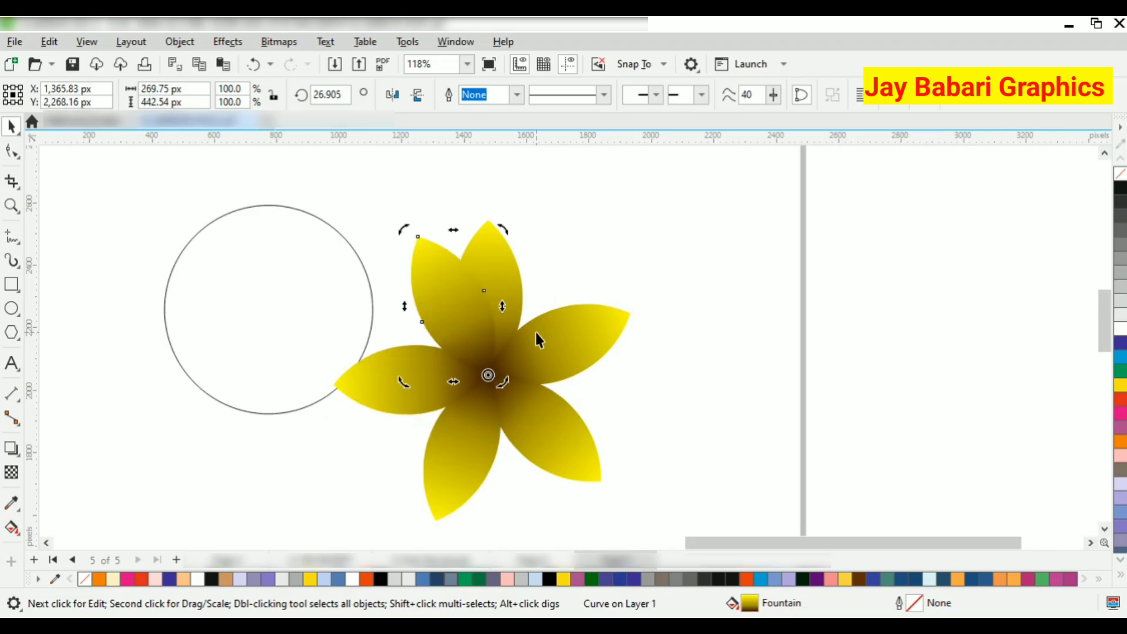
- Undo the widely spaced petal copies
{"action": "key", "text": "ctrl+z"}
{"action": "key", "text": "ctrl+z"}
{"action": "key", "text": "ctrl+z"}
{"action": "key", "text": "ctrl+z"}
{"action": "key", "text": "ctrl+z"}
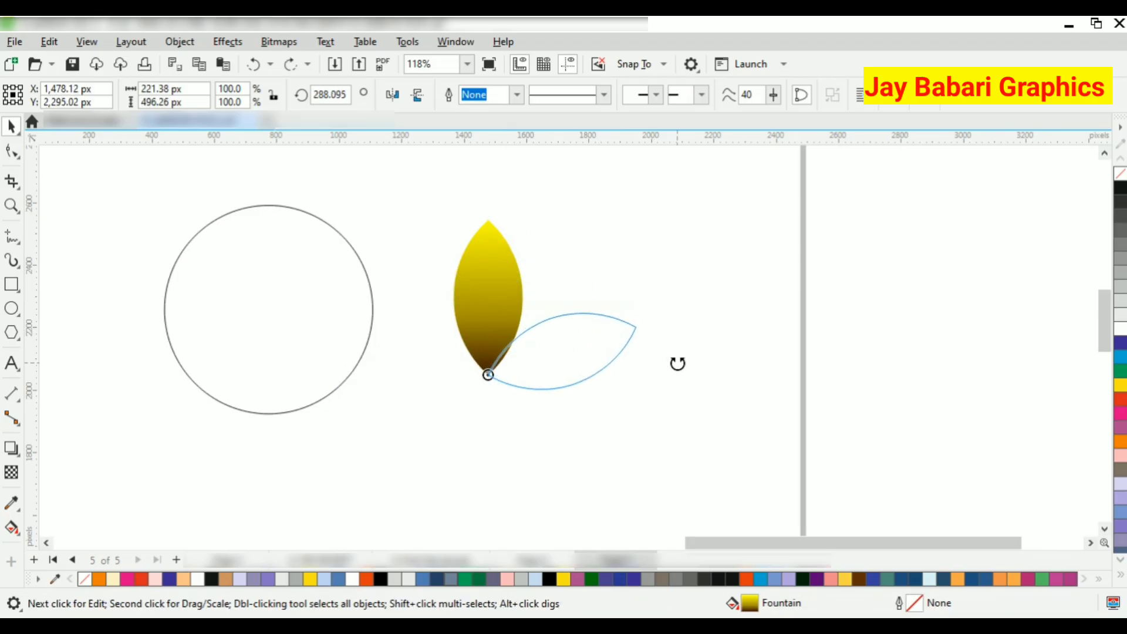
- Try rotating the petal copy by about 85° and repeating it into a four-petal arrangement
{"action": "left_click_drag", "start_coordinate": [690, 407], "coordinate": [689, 405]}
{"action": "key", "text": "ctrl+r"}
{"action": "key", "text": "ctrl+r"}
{"action": "scroll", "coordinate": [582, 267], "scroll_direction": "down", "scroll_amount": 1}
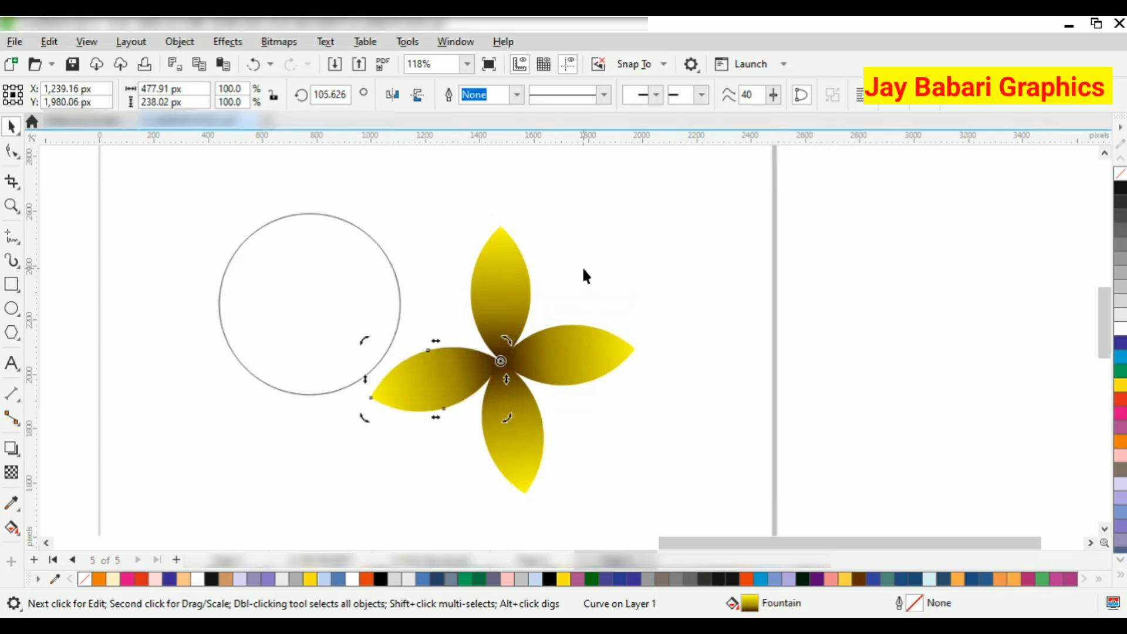
- Undo the four-petal arrangement back to the original petal
{"action": "key", "text": "ctrl+z"}
{"action": "key", "text": "ctrl+shift+z"}
{"action": "key", "text": "ctrl+z"}
{"action": "key", "text": "ctrl+z"}
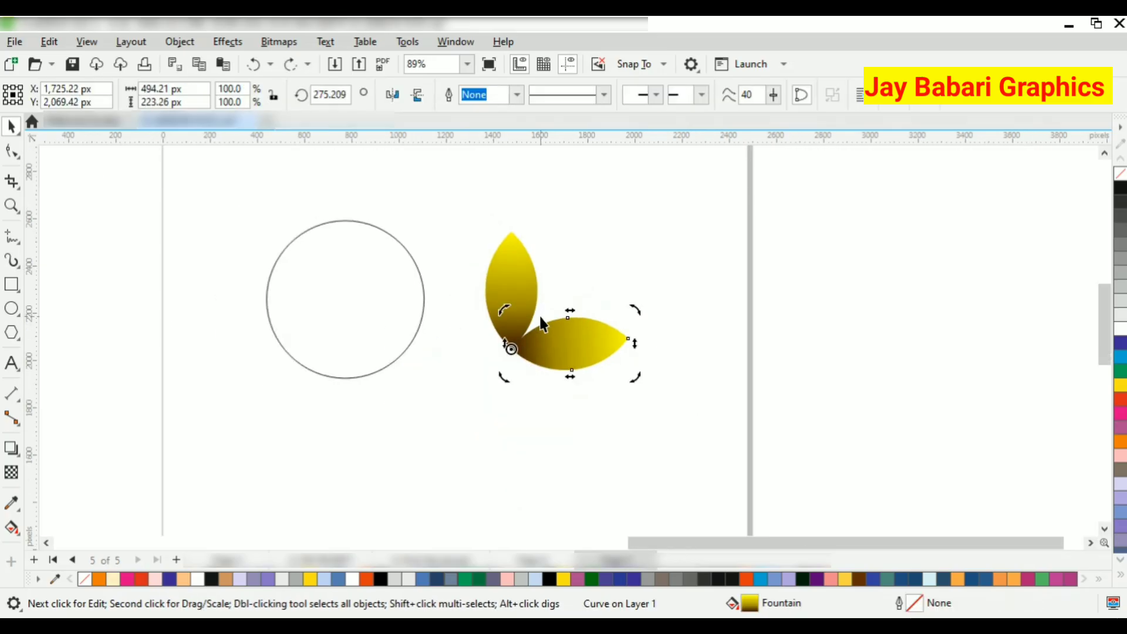
{"action": "key", "text": "ctrl+z"}
- Rotate a petal copy about 34° clockwise around the bottom tip and repeat it to complete an 11-petal flower
{"action": "left_click_drag", "start_coordinate": [604, 266], "coordinate": [595, 273]}
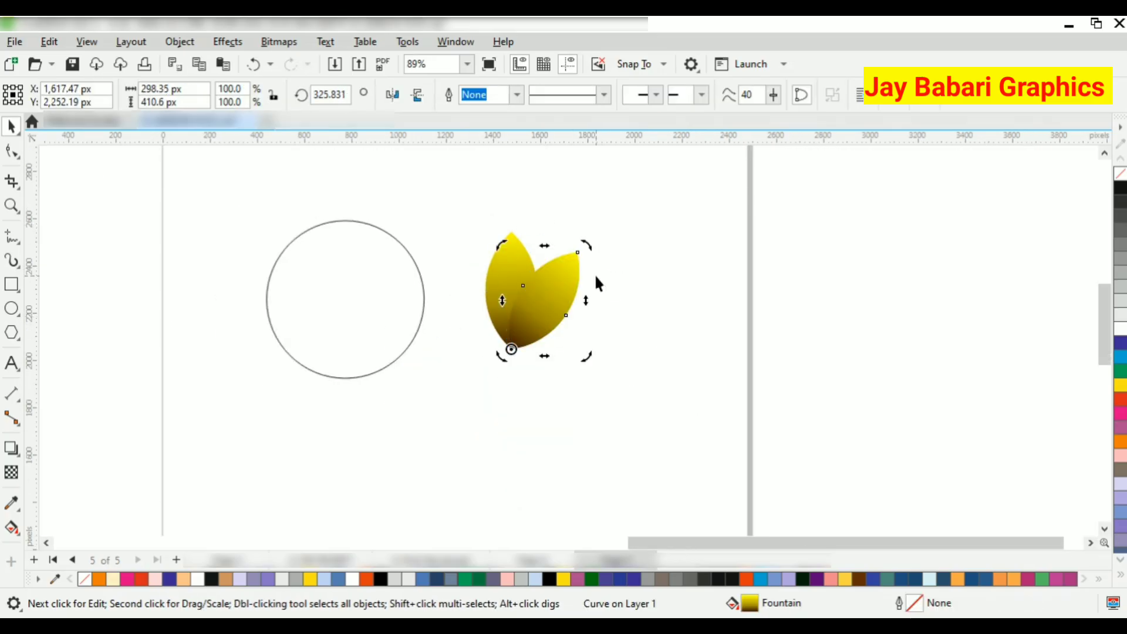
{"action": "key", "text": "ctrl+r"}
{"action": "key", "text": "ctrl+r"}
{"action": "key", "text": "ctrl+r"}
{"action": "key", "text": "ctrl+r"}
{"action": "key", "text": "ctrl+r"}
{"action": "key", "text": "ctrl+r"}
{"action": "key", "text": "ctrl+r"}
{"action": "key", "text": "ctrl+r"}
{"action": "key", "text": "ctrl+r"}
{"action": "scroll", "coordinate": [547, 252], "scroll_direction": "down", "scroll_amount": 1}
{"action": "left_click", "coordinate": [630, 198]}
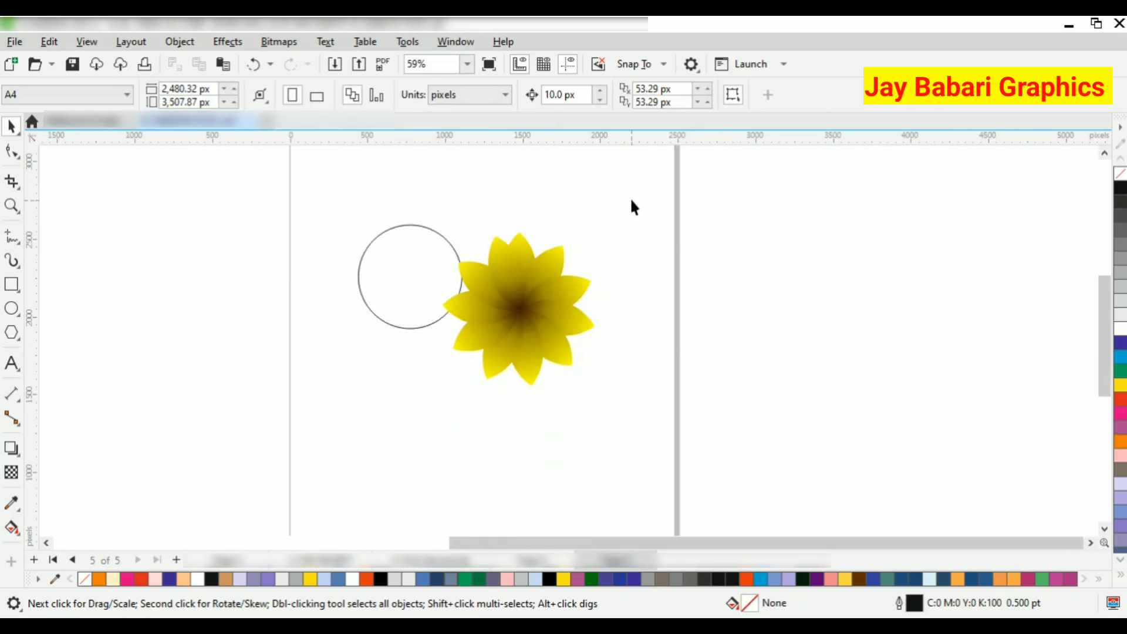
- Select all 11 petals without the circle and group them
{"action": "left_click_drag", "start_coordinate": [413, 429], "coordinate": [413, 430]}
{"action": "right_click", "coordinate": [504, 288]}
{"action": "left_click", "coordinate": [551, 221]}
{"action": "left_click", "coordinate": [586, 258]}
{"action": "left_click", "coordinate": [538, 276]}
{"action": "scroll", "coordinate": [538, 276], "scroll_direction": "up", "scroll_amount": 2}
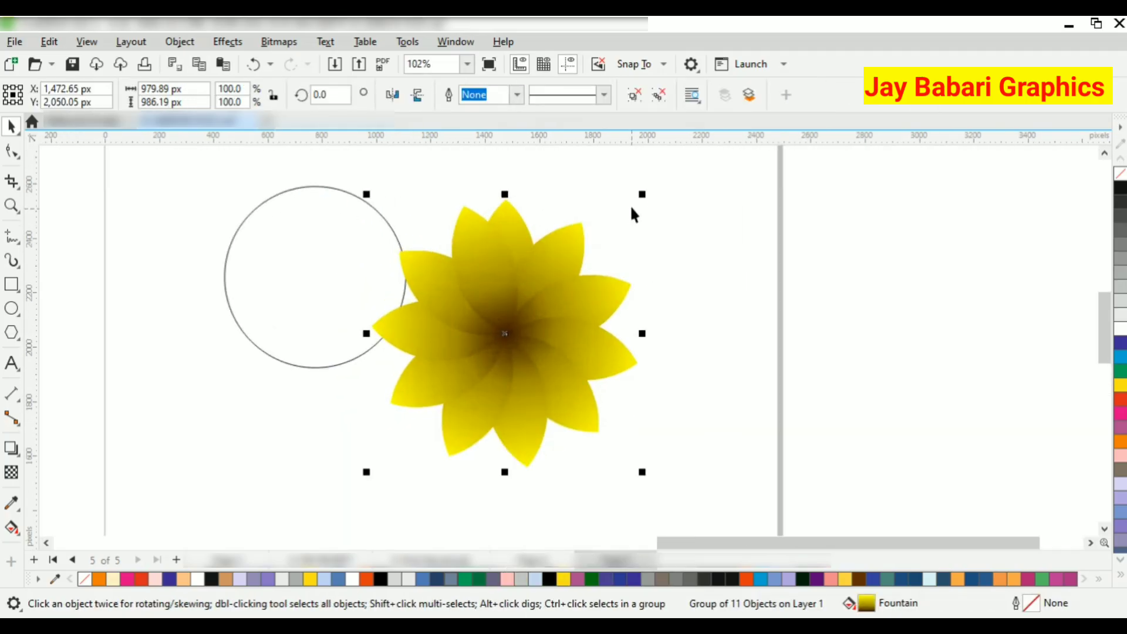
- Add three progressively smaller copies of the grouped flower, all sharing the same centre
{"action": "left_click_drag", "start_coordinate": [645, 197], "coordinate": [564, 308]}
{"action": "right_click", "coordinate": [625, 238]}
{"action": "right_click", "coordinate": [573, 276]}
{"action": "scroll", "coordinate": [499, 292], "scroll_direction": "up", "scroll_amount": 2}
{"action": "right_click", "coordinate": [564, 309]}
{"action": "scroll", "coordinate": [543, 266], "scroll_direction": "down", "scroll_amount": 2}
- Group the four concentric flower layers into one object
{"action": "left_click_drag", "start_coordinate": [669, 169], "coordinate": [388, 449]}
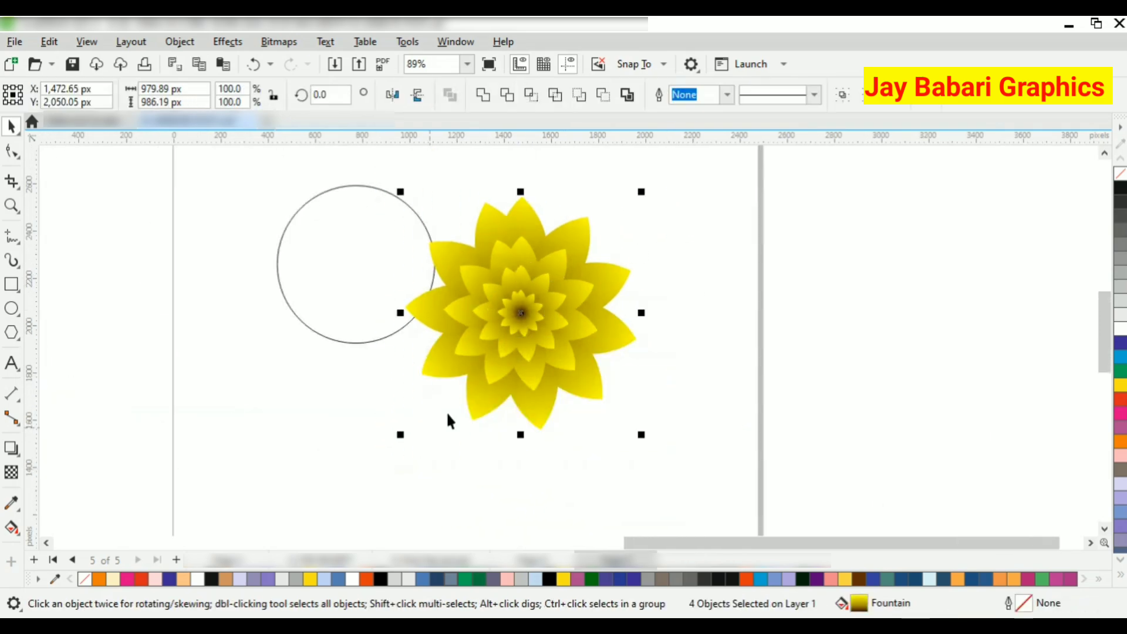
{"action": "right_click", "coordinate": [522, 300]}
{"action": "left_click", "coordinate": [589, 237]}
- Scale the layered flower down to about 20% and place it on the circle's upper left arc
{"action": "left_click_drag", "start_coordinate": [641, 434], "coordinate": [340, 226]}
{"action": "scroll", "coordinate": [430, 233], "scroll_direction": "up", "scroll_amount": 4}
{"action": "scroll", "coordinate": [446, 311], "scroll_direction": "down", "scroll_amount": 4}
{"action": "scroll", "coordinate": [340, 224], "scroll_direction": "up", "scroll_amount": 5}
{"action": "left_click_drag", "start_coordinate": [421, 337], "coordinate": [397, 313]}
{"action": "scroll", "coordinate": [373, 241], "scroll_direction": "up", "scroll_amount": 4}
{"action": "mouse_move", "coordinate": [372, 256]}
{"action": "left_mouse_down"}
{"action": "mouse_move", "coordinate": [344, 267]}
{"action": "mouse_move", "coordinate": [363, 261]}
{"action": "left_mouse_up"}
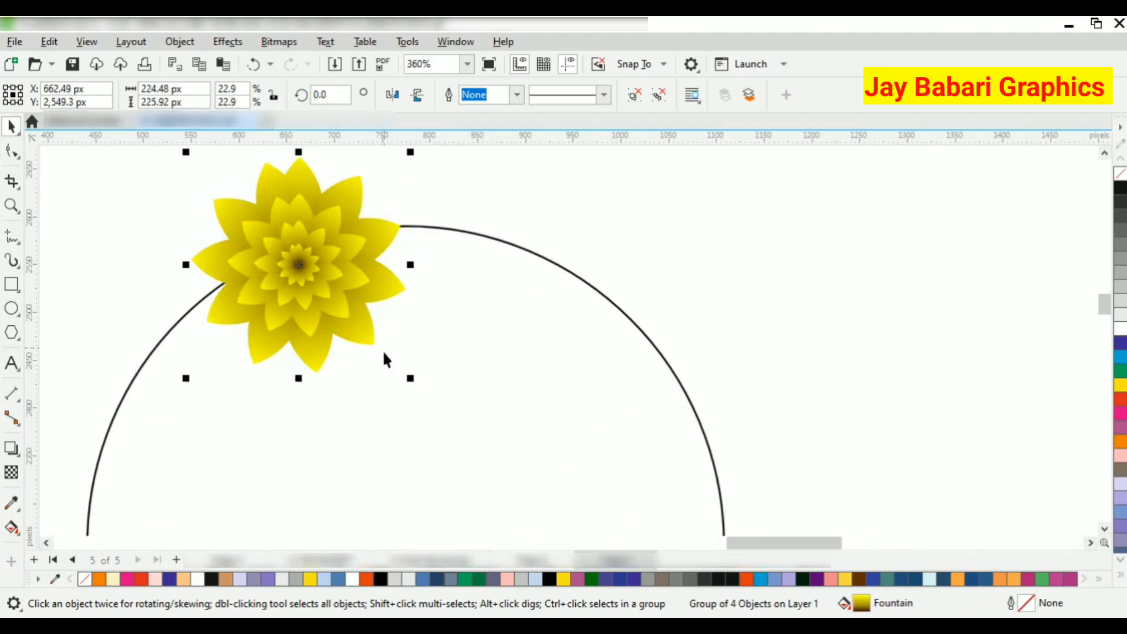
{"action": "left_click_drag", "start_coordinate": [413, 382], "coordinate": [399, 368]}
- Move the small flower slightly up so its centre sits on the circle's line
{"action": "scroll", "coordinate": [315, 254], "scroll_direction": "down", "scroll_amount": 3}
{"action": "left_click", "coordinate": [308, 256]}
{"action": "scroll", "coordinate": [305, 256], "scroll_direction": "up", "scroll_amount": 4}
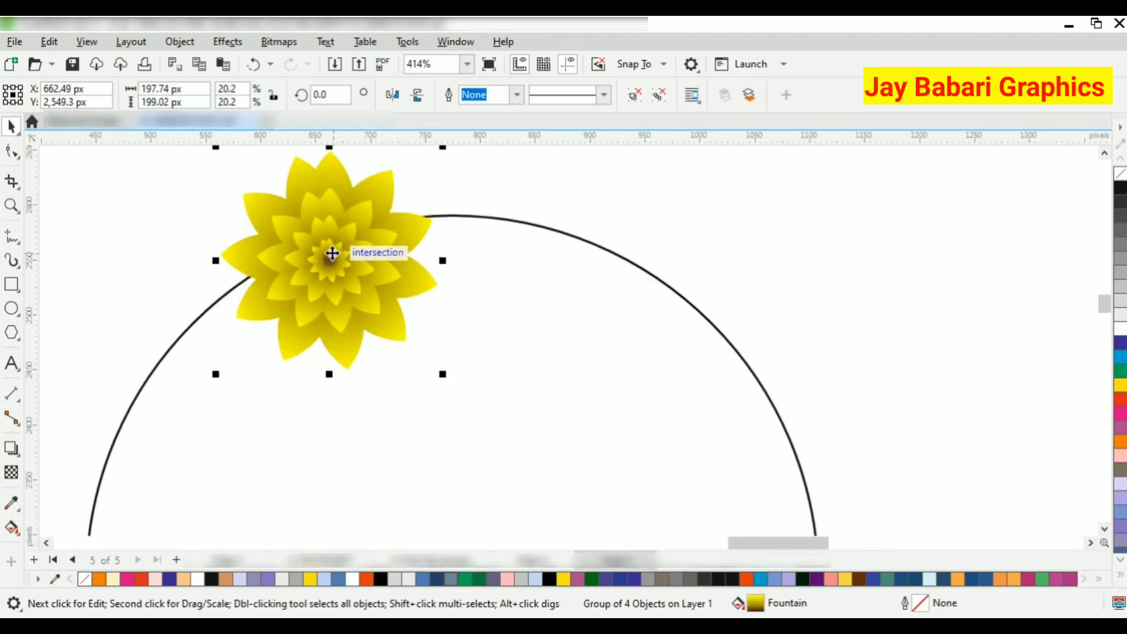
{"action": "left_click_drag", "start_coordinate": [332, 253], "coordinate": [326, 234]}
{"action": "scroll", "coordinate": [345, 241], "scroll_direction": "up", "scroll_amount": 3}
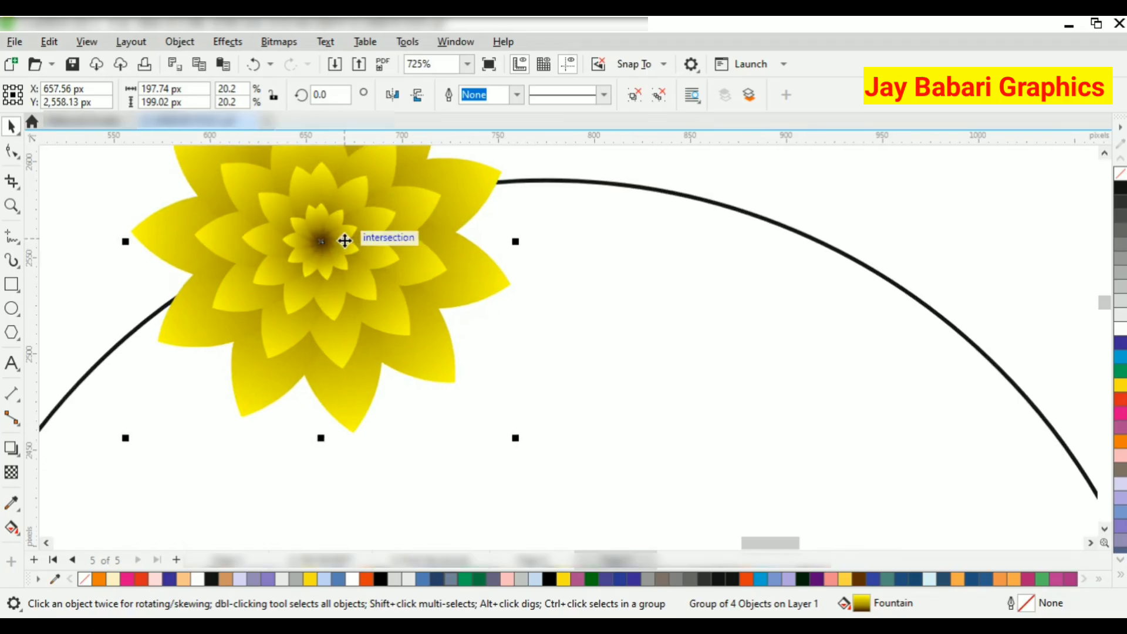
- Move the small flower's rotation centre to the centre of the circle
{"action": "scroll", "coordinate": [345, 241], "scroll_direction": "down", "scroll_amount": 4}
{"action": "left_click", "coordinate": [345, 197]}
{"action": "scroll", "coordinate": [345, 196], "scroll_direction": "down", "scroll_amount": 2}
{"action": "left_click_drag", "start_coordinate": [405, 383], "coordinate": [404, 384]}
{"action": "scroll", "coordinate": [305, 212], "scroll_direction": "down", "scroll_amount": 2}
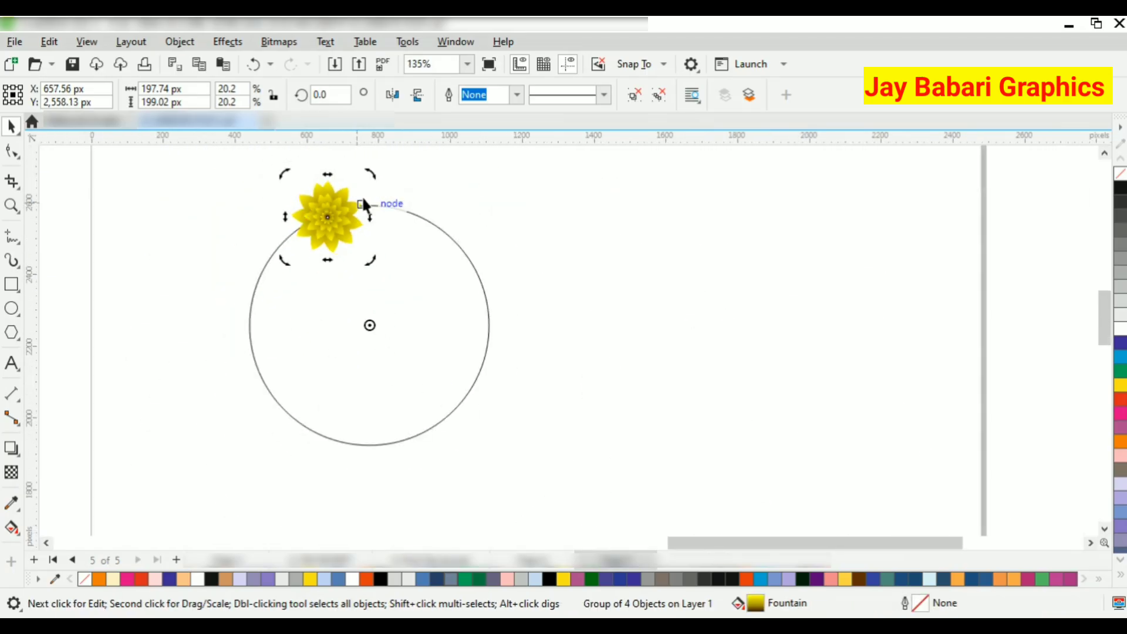
- Try a ring of flowers by rotating a copy about 34° clockwise around the circle's centre and repeating it
{"action": "left_click_drag", "start_coordinate": [368, 177], "coordinate": [457, 198]}
{"action": "scroll", "coordinate": [431, 196], "scroll_direction": "up", "scroll_amount": 2}
{"action": "key", "text": "ctrl+r"}
{"action": "key", "text": "ctrl+r"}
{"action": "key", "text": "ctrl+r"}
{"action": "key", "text": "ctrl+r"}
{"action": "key", "text": "ctrl+r"}
{"action": "key", "text": "ctrl+r"}
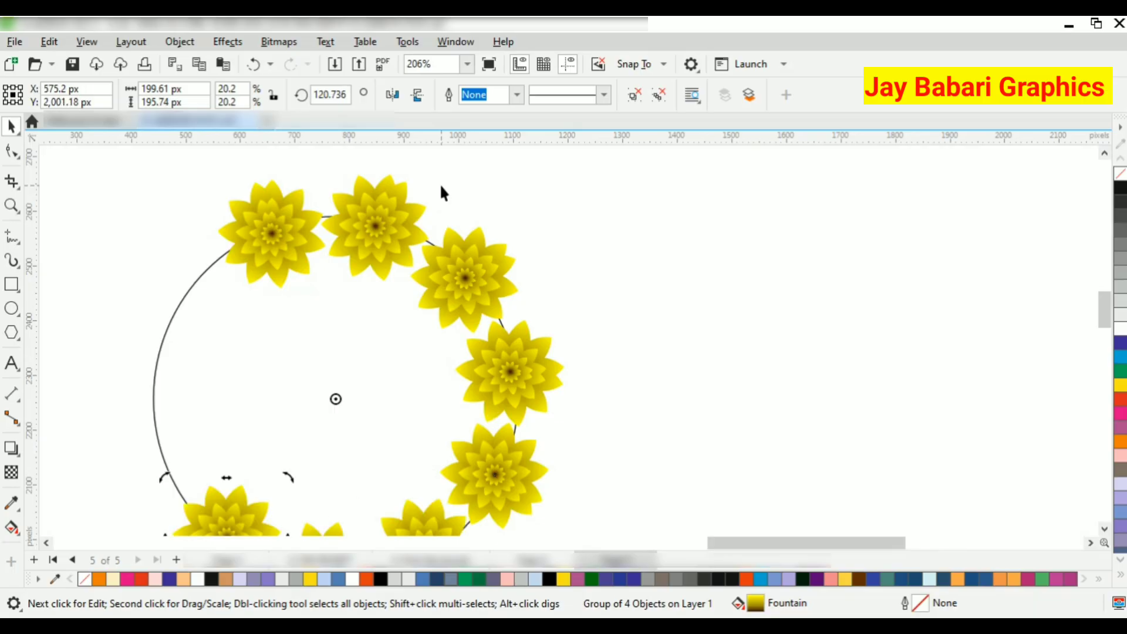
{"action": "key", "text": "ctrl+r"}
{"action": "key", "text": "ctrl+r"}
{"action": "scroll", "coordinate": [424, 258], "scroll_direction": "down", "scroll_amount": 1}
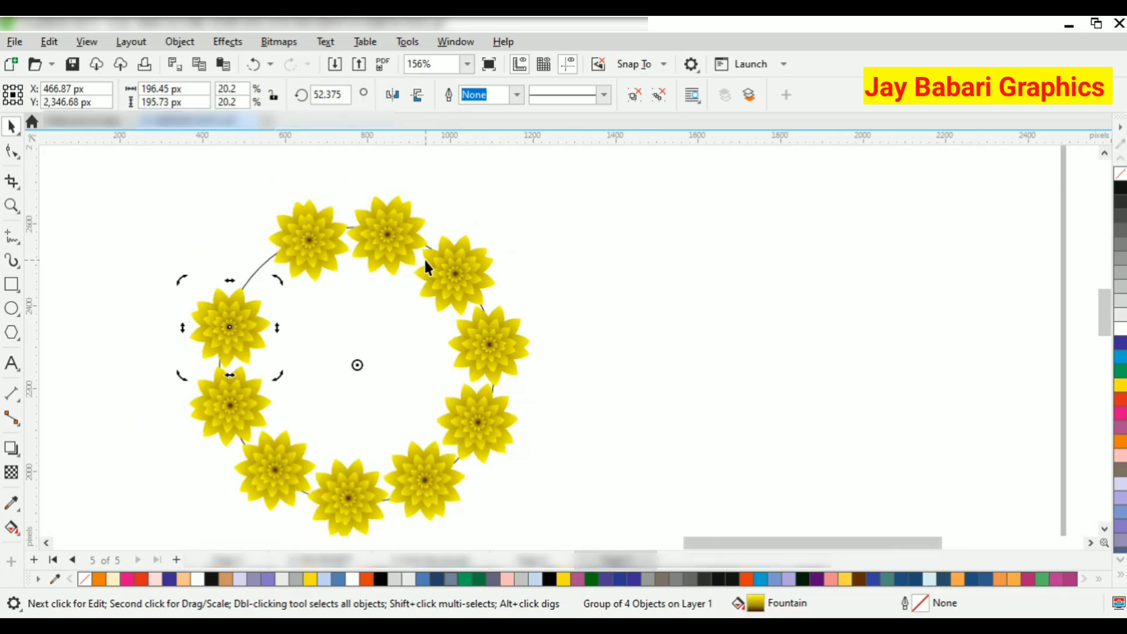
- Undo the ring of flower copies back to the single small flower
{"action": "key", "text": "ctrl+z"}
{"action": "key", "text": "ctrl+z"}
{"action": "key", "text": "ctrl+z"}
{"action": "key", "text": "ctrl+z"}
{"action": "key", "text": "ctrl+z"}
{"action": "key", "text": "ctrl+z"}
{"action": "key", "text": "ctrl+z"}
{"action": "key", "text": "ctrl+z"}
{"action": "key", "text": "ctrl+z"}
{"action": "key", "text": "ctrl+z"}
{"action": "scroll", "coordinate": [352, 206], "scroll_direction": "up", "scroll_amount": 1}
{"action": "left_click_drag", "start_coordinate": [357, 204], "coordinate": [473, 225]}
{"action": "key", "text": "Escape"}
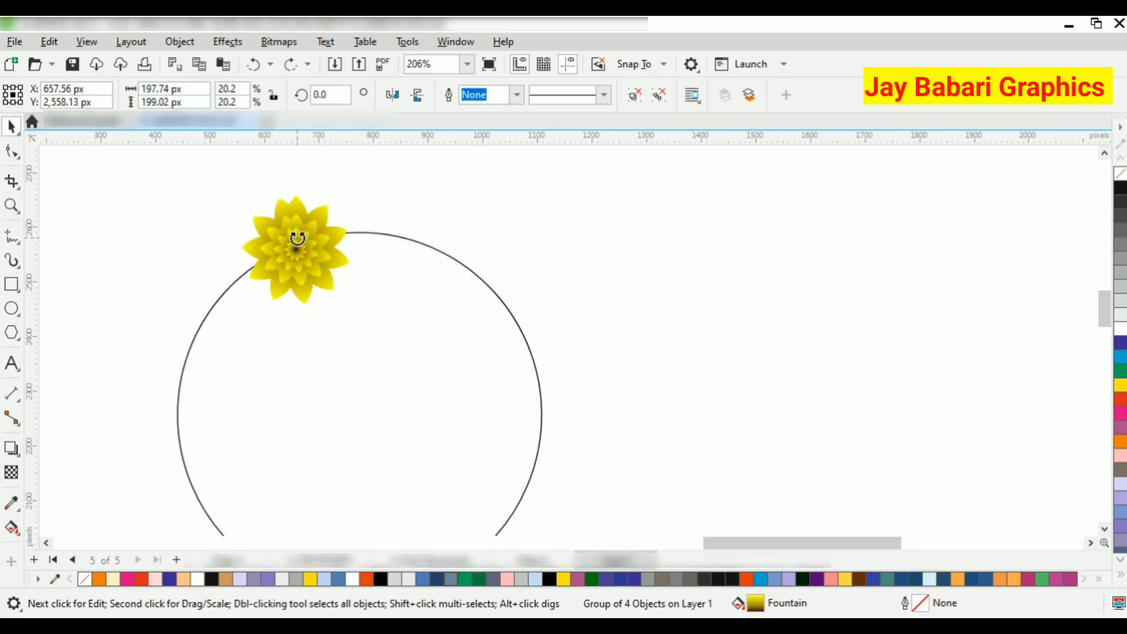
{"action": "scroll", "coordinate": [298, 237], "scroll_direction": "up", "scroll_amount": 1}
{"action": "left_click_drag", "start_coordinate": [373, 169], "coordinate": [347, 161]}
{"action": "key", "text": "ctrl+z"}
{"action": "key", "text": "ctrl+z"}
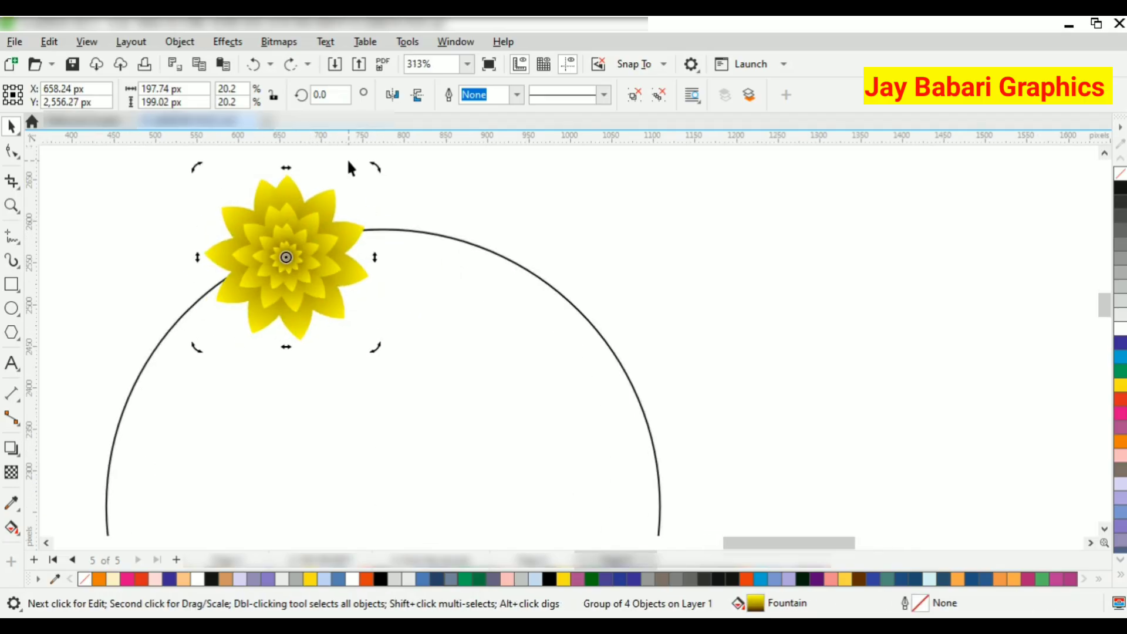
- Rotate the small flower about 10° counterclockwise around its own centre and move it slightly up on the circle
{"action": "left_click", "coordinate": [302, 242]}
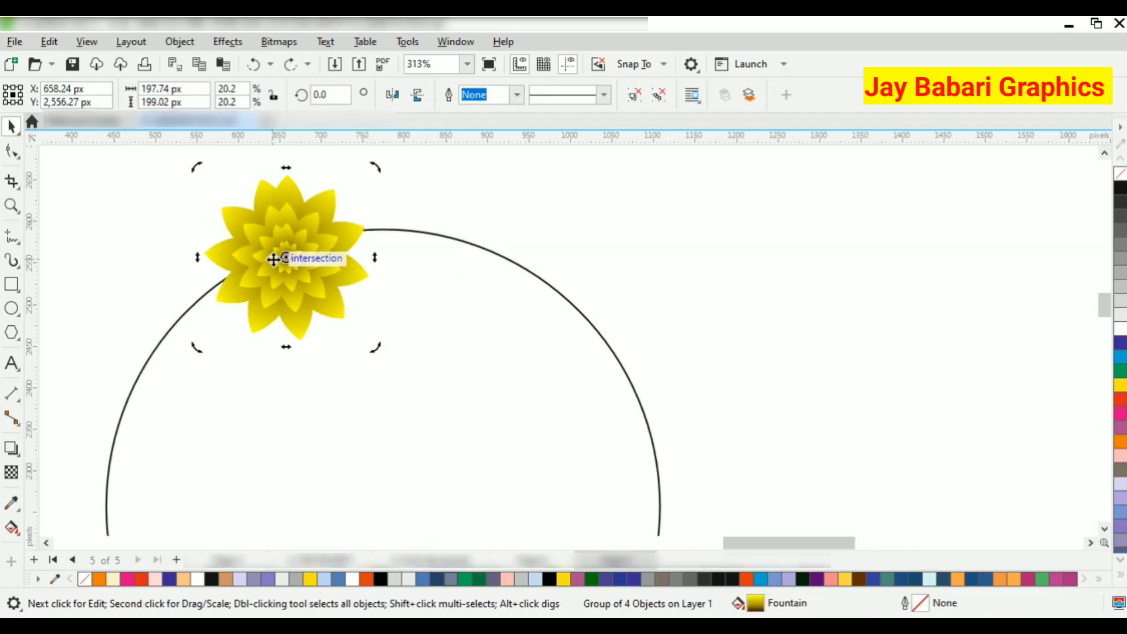
{"action": "left_click_drag", "start_coordinate": [377, 169], "coordinate": [353, 166]}
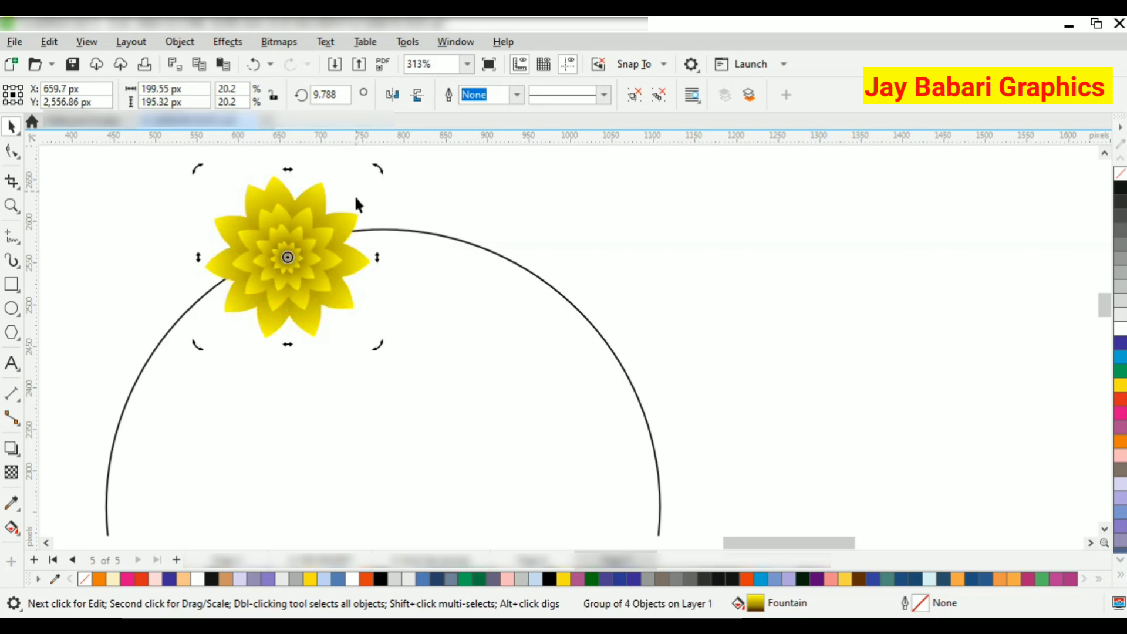
{"action": "left_click_drag", "start_coordinate": [302, 269], "coordinate": [299, 261]}
{"action": "scroll", "coordinate": [299, 261], "scroll_direction": "up", "scroll_amount": 2}
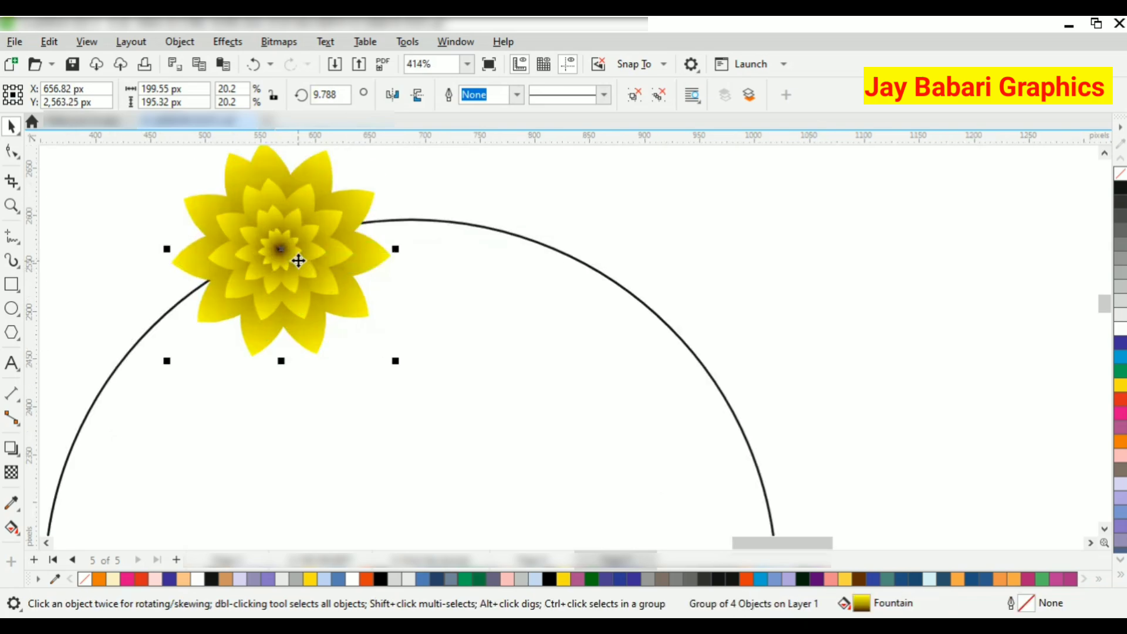
- Fine-tune the small flower's rotation to about 11° and reposition it on the circle's upper left arc
{"action": "scroll", "coordinate": [323, 304], "scroll_direction": "down", "scroll_amount": 2}
{"action": "left_click", "coordinate": [322, 303]}
{"action": "left_click_drag", "start_coordinate": [380, 357], "coordinate": [382, 356]}
{"action": "scroll", "coordinate": [316, 277], "scroll_direction": "up", "scroll_amount": 4}
{"action": "left_click_drag", "start_coordinate": [315, 276], "coordinate": [309, 281]}
{"action": "scroll", "coordinate": [309, 281], "scroll_direction": "down", "scroll_amount": 2}
- Set the flower's rotation centre to the circle's centre, rotate a copy about 36° clockwise, and repeat it into a ten-flower ring
{"action": "left_click", "coordinate": [309, 280]}
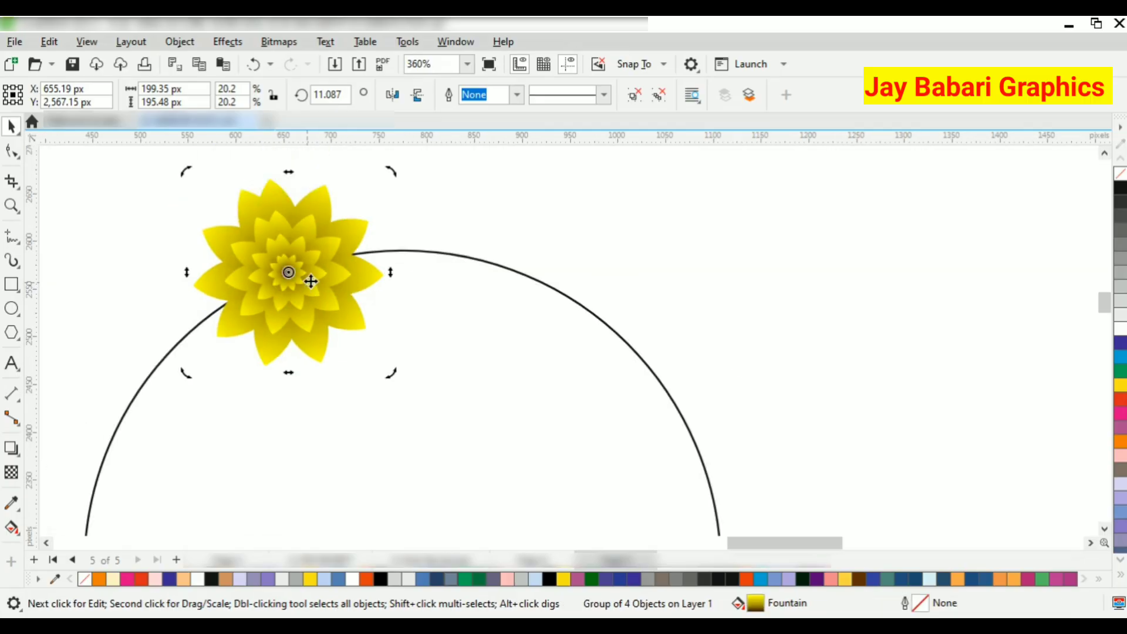
{"action": "scroll", "coordinate": [306, 276], "scroll_direction": "down", "scroll_amount": 3}
{"action": "left_click_drag", "start_coordinate": [341, 214], "coordinate": [455, 242]}
{"action": "key", "text": "ctrl+r"}
{"action": "key", "text": "ctrl+r"}
{"action": "key", "text": "ctrl+r"}
{"action": "key", "text": "ctrl+r"}
{"action": "key", "text": "ctrl+r"}
{"action": "key", "text": "ctrl+r"}
{"action": "key", "text": "ctrl+r"}
{"action": "key", "text": "ctrl+r"}
{"action": "key", "text": "ctrl+r"}
{"action": "key", "text": "ctrl+r"}
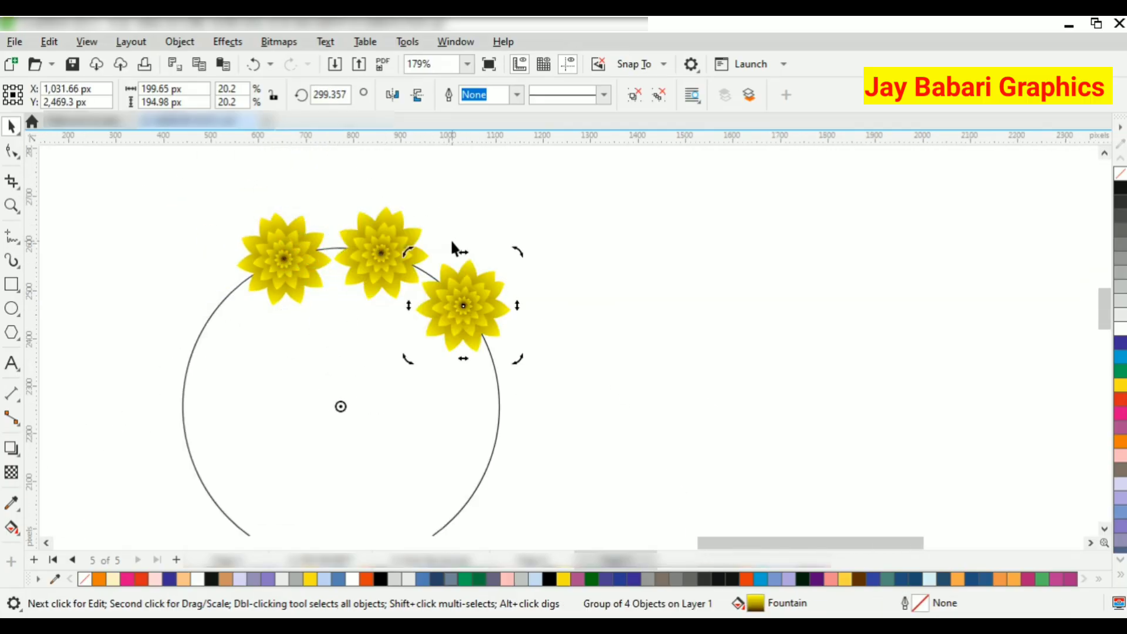
{"action": "scroll", "coordinate": [256, 241], "scroll_direction": "down", "scroll_amount": 1}
{"action": "scroll", "coordinate": [221, 261], "scroll_direction": "up", "scroll_amount": 2}
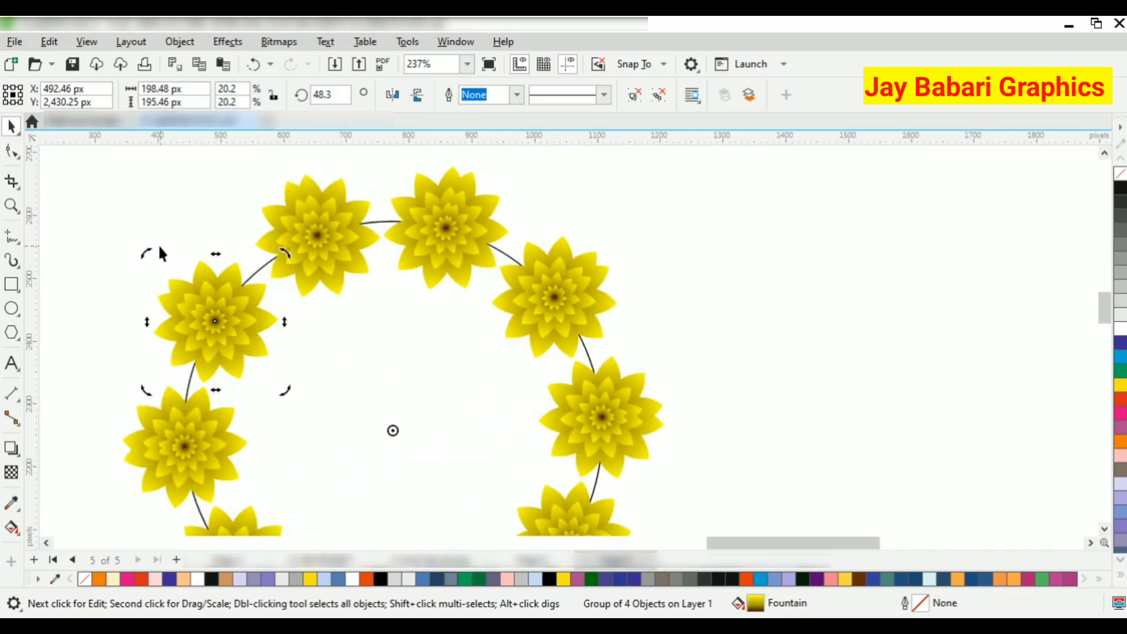
- Adjust the flowers on the ring's left side around the circle to even out their spacing, and deselect everything
{"action": "left_click_drag", "start_coordinate": [157, 245], "coordinate": [114, 366]}
{"action": "left_click", "coordinate": [167, 224]}
{"action": "scroll", "coordinate": [167, 224], "scroll_direction": "down", "scroll_amount": 3}
{"action": "left_click", "coordinate": [198, 357]}
{"action": "left_click", "coordinate": [198, 357]}
{"action": "left_click_drag", "start_coordinate": [163, 337], "coordinate": [164, 333]}
{"action": "left_click", "coordinate": [234, 413]}
{"action": "left_click", "coordinate": [234, 414]}
{"action": "left_click_drag", "start_coordinate": [208, 368], "coordinate": [205, 365]}
{"action": "left_click", "coordinate": [375, 277]}
{"action": "scroll", "coordinate": [375, 277], "scroll_direction": "down", "scroll_amount": 1}
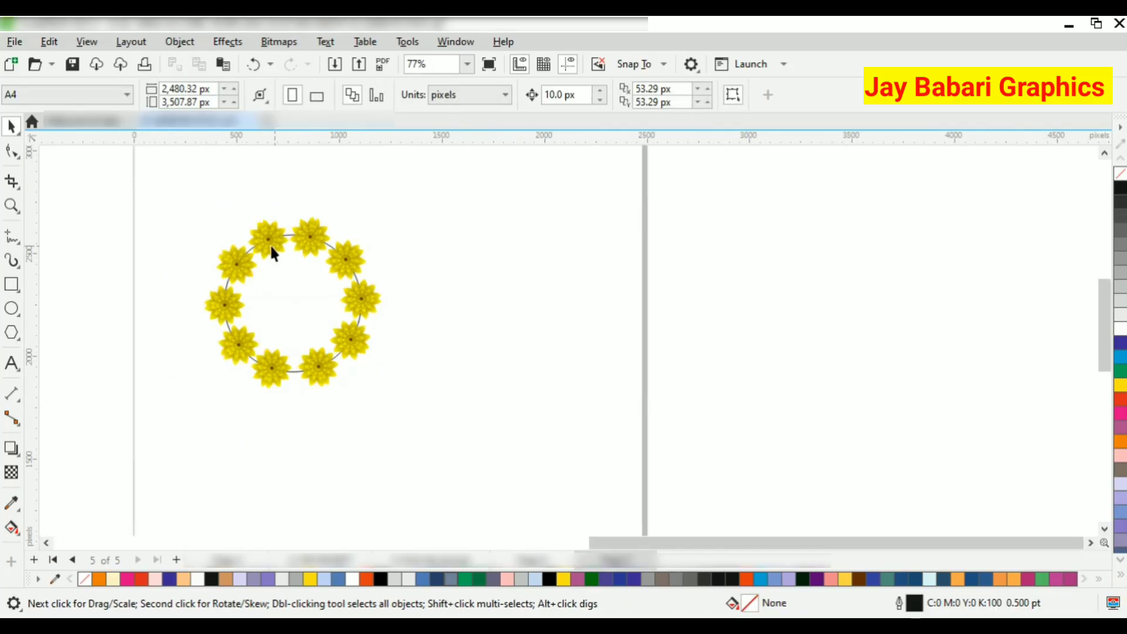
- Make a concentric copy of the guide circle inside the flower ring, scaled to 64% (about 427 px)
{"action": "left_click_drag", "start_coordinate": [422, 400], "coordinate": [424, 402]}
{"action": "left_click", "coordinate": [418, 393]}
{"action": "scroll", "coordinate": [317, 236], "scroll_direction": "up", "scroll_amount": 3}
{"action": "left_click", "coordinate": [324, 249]}
{"action": "scroll", "coordinate": [320, 246], "scroll_direction": "down", "scroll_amount": 2}
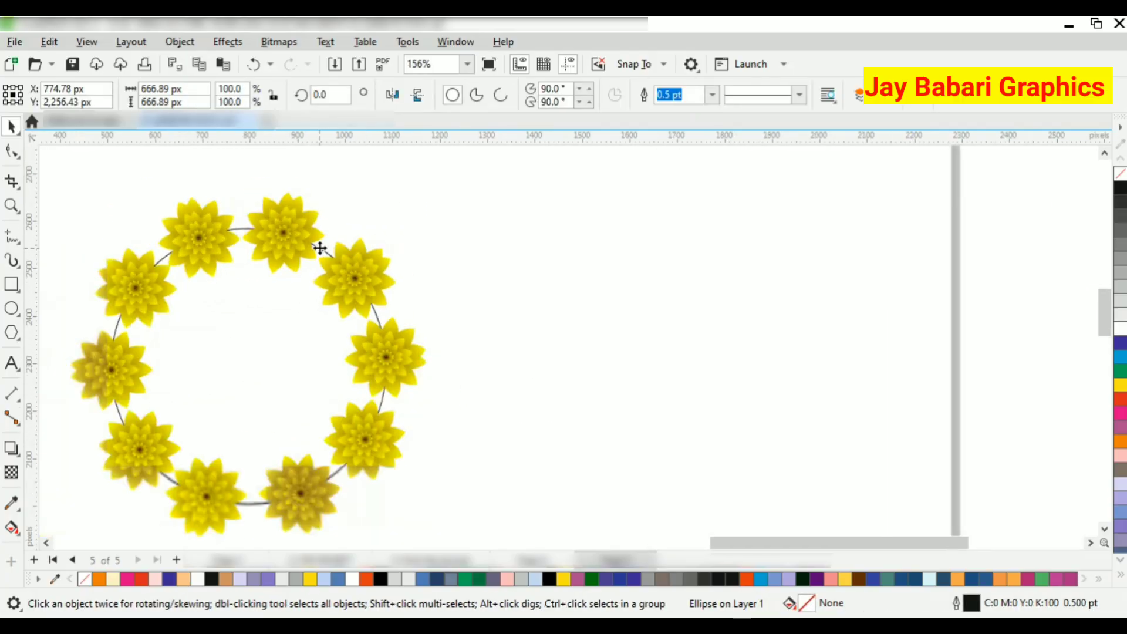
{"action": "left_click_drag", "start_coordinate": [366, 230], "coordinate": [346, 263]}
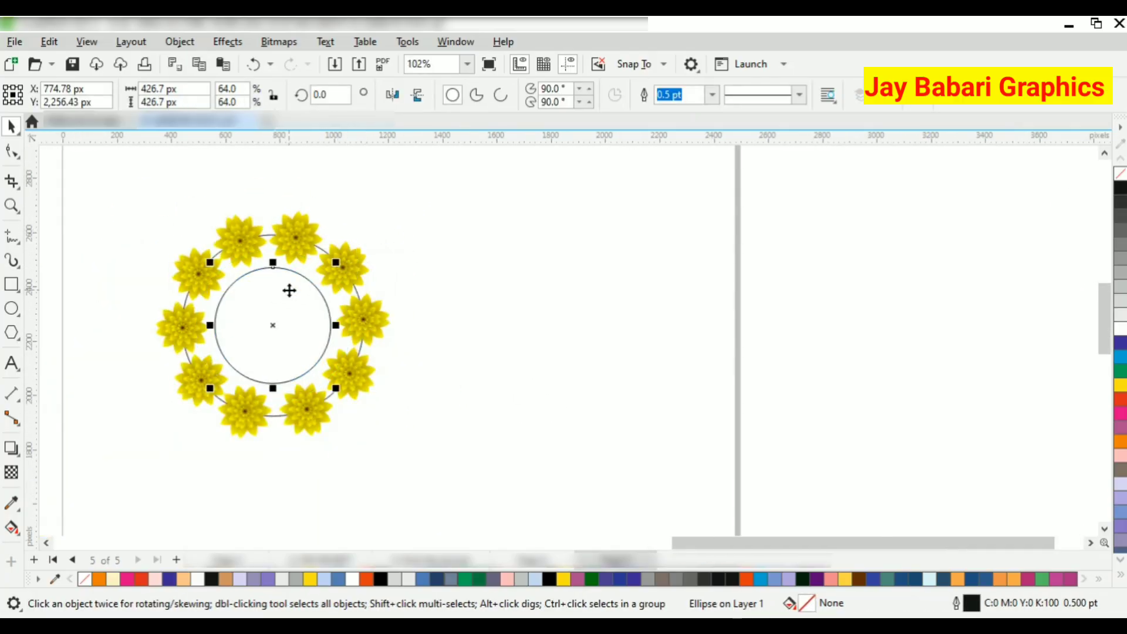
- Delete the outer guide circle running through the flowers and enlarge the inner circle to about 429 px
{"action": "scroll", "coordinate": [288, 288], "scroll_direction": "up", "scroll_amount": 1}
{"action": "right_click", "coordinate": [318, 244]}
{"action": "left_click", "coordinate": [584, 298]}
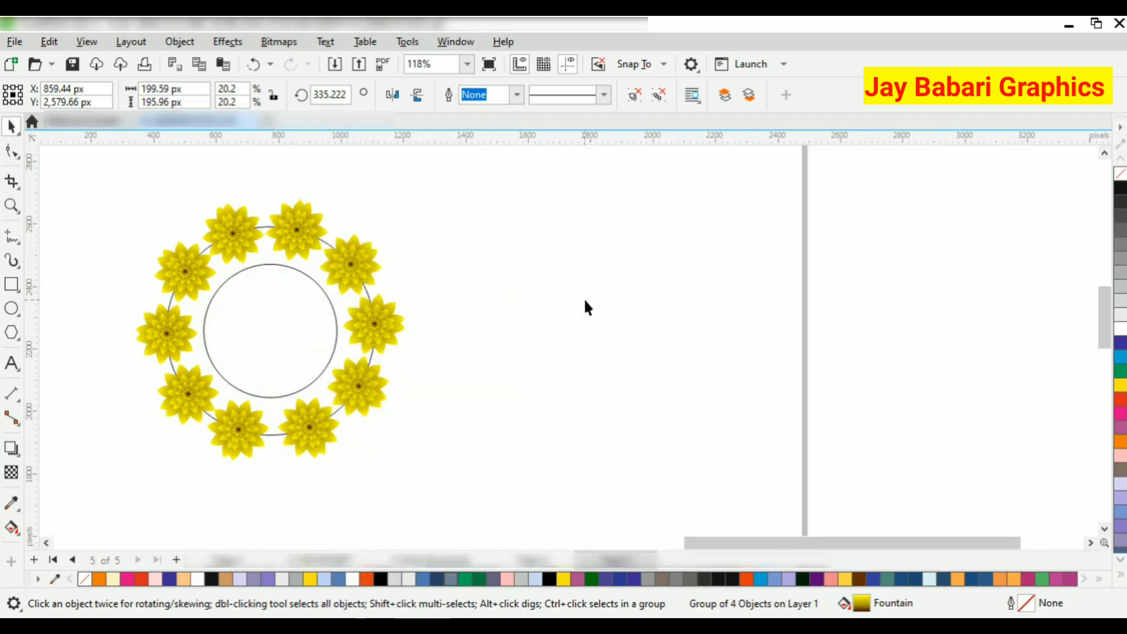
{"action": "left_click", "coordinate": [329, 244]}
{"action": "scroll", "coordinate": [272, 296], "scroll_direction": "up", "scroll_amount": 4}
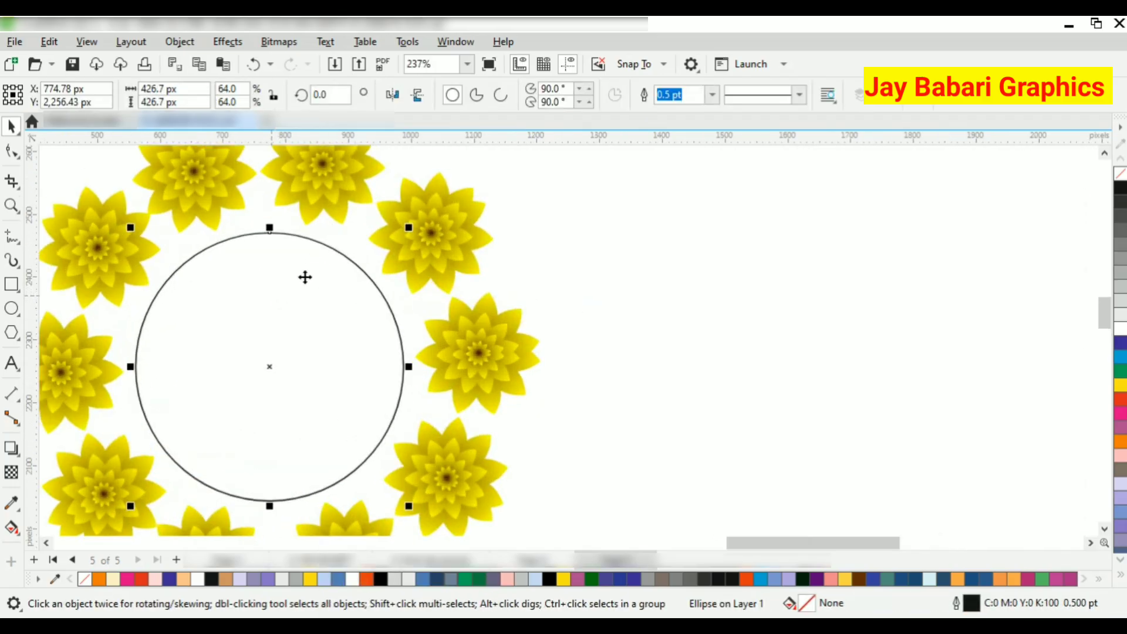
{"action": "mouse_move", "coordinate": [411, 229]}
{"action": "left_mouse_down"}
{"action": "mouse_move", "coordinate": [433, 213]}
{"action": "mouse_move", "coordinate": [411, 227]}
{"action": "left_mouse_up"}
{"action": "scroll", "coordinate": [265, 261], "scroll_direction": "down", "scroll_amount": 6}
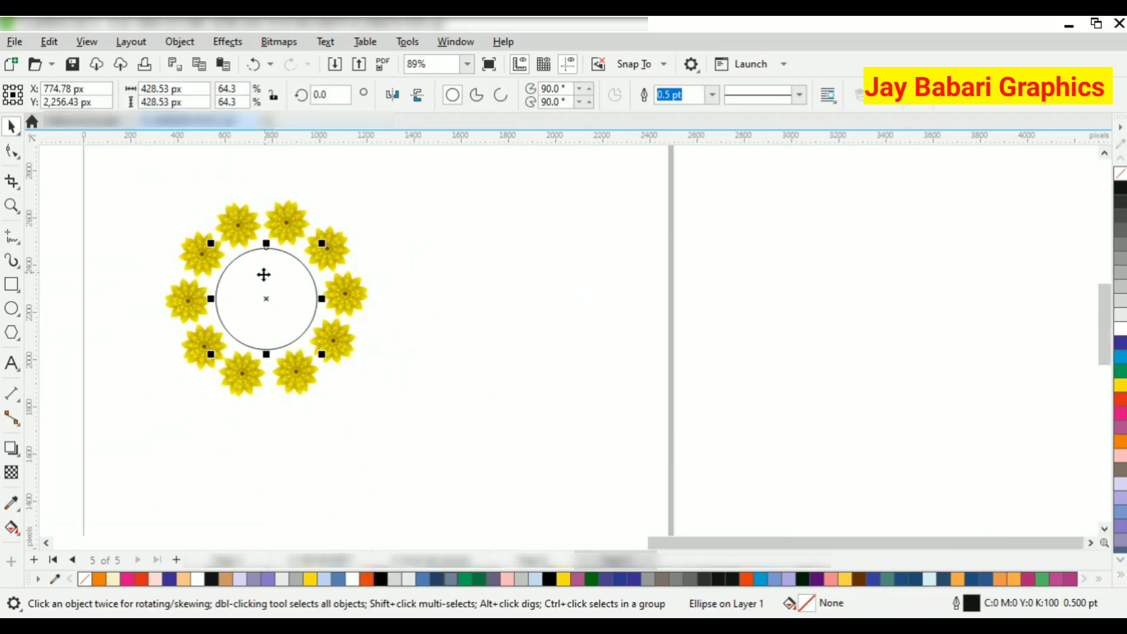
- Move the circle out of the ring onto empty page space and group the ten flowers
{"action": "scroll", "coordinate": [262, 274], "scroll_direction": "up", "scroll_amount": 1}
{"action": "left_click", "coordinate": [224, 228]}
{"action": "left_click_drag", "start_coordinate": [326, 296], "coordinate": [696, 292]}
{"action": "left_click_drag", "start_coordinate": [408, 164], "coordinate": [186, 478]}
{"action": "right_click", "coordinate": [328, 253]}
{"action": "left_click", "coordinate": [368, 221]}
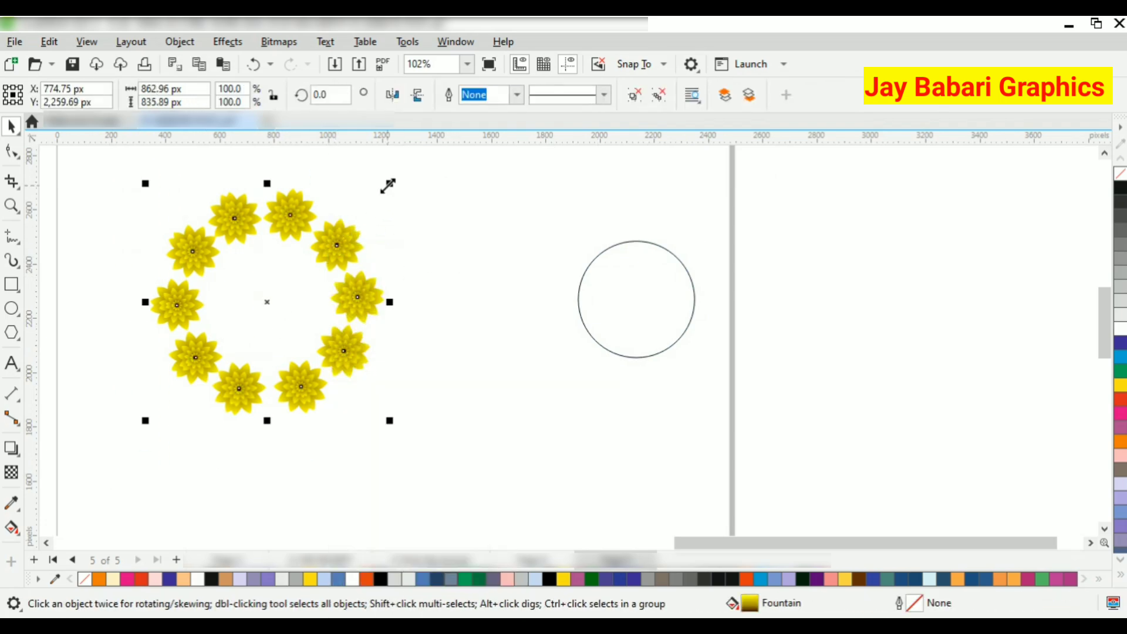
- Try placing a concentric copy of the flower ring inside it, scaled to about 55%
{"action": "left_click_drag", "start_coordinate": [388, 185], "coordinate": [340, 264]}
{"action": "key", "text": "ctrl+z"}
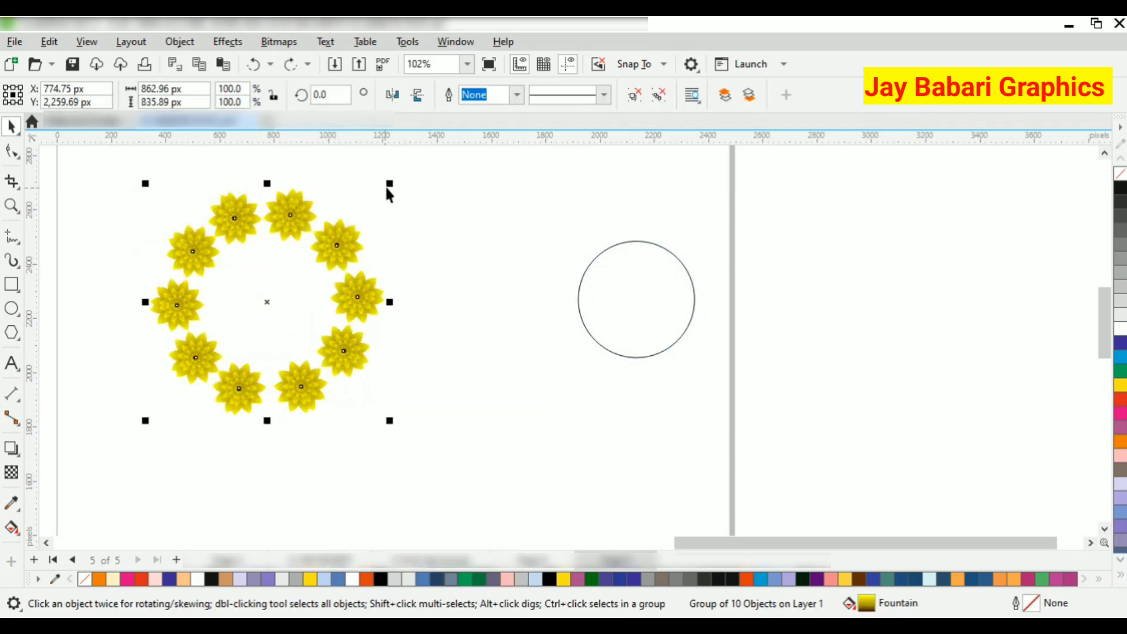
{"action": "left_click_drag", "start_coordinate": [388, 187], "coordinate": [329, 245]}
{"action": "scroll", "coordinate": [279, 284], "scroll_direction": "up", "scroll_amount": 2}
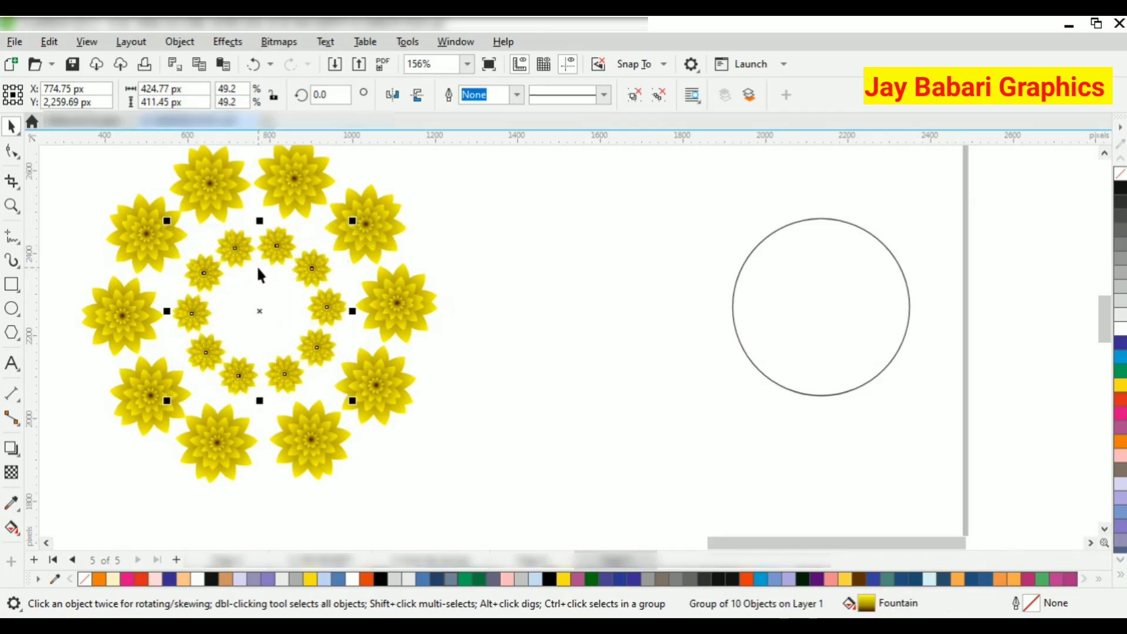
{"action": "scroll", "coordinate": [259, 275], "scroll_direction": "up", "scroll_amount": 1}
{"action": "scroll", "coordinate": [280, 256], "scroll_direction": "down", "scroll_amount": 3}
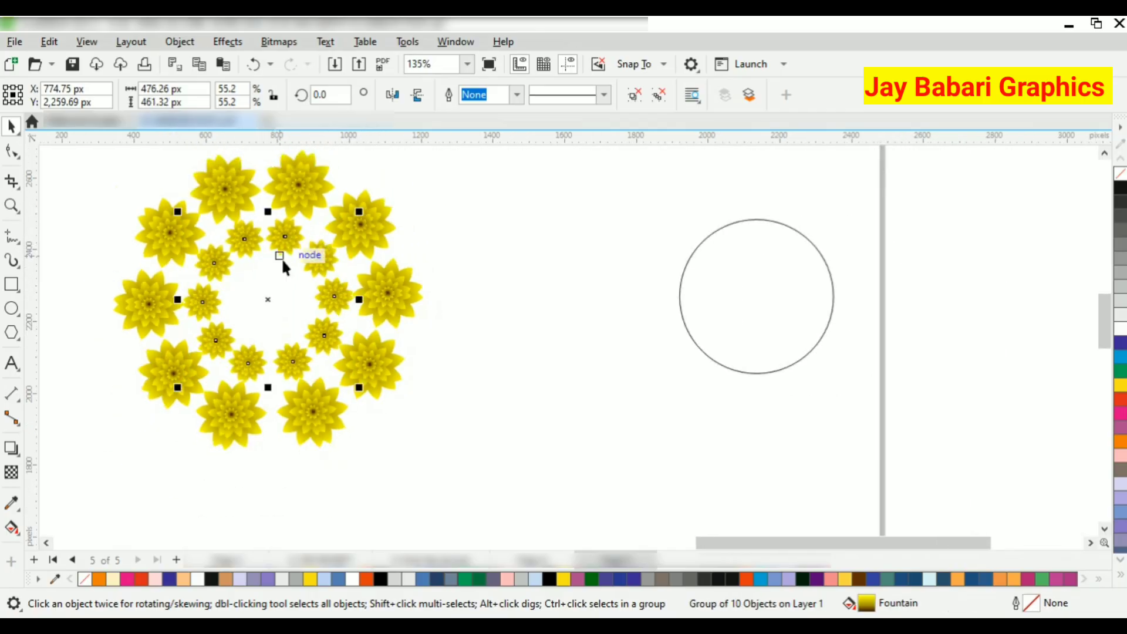
{"action": "left_click", "coordinate": [221, 224]}
{"action": "scroll", "coordinate": [269, 238], "scroll_direction": "up", "scroll_amount": 2}
{"action": "left_click", "coordinate": [269, 238]}
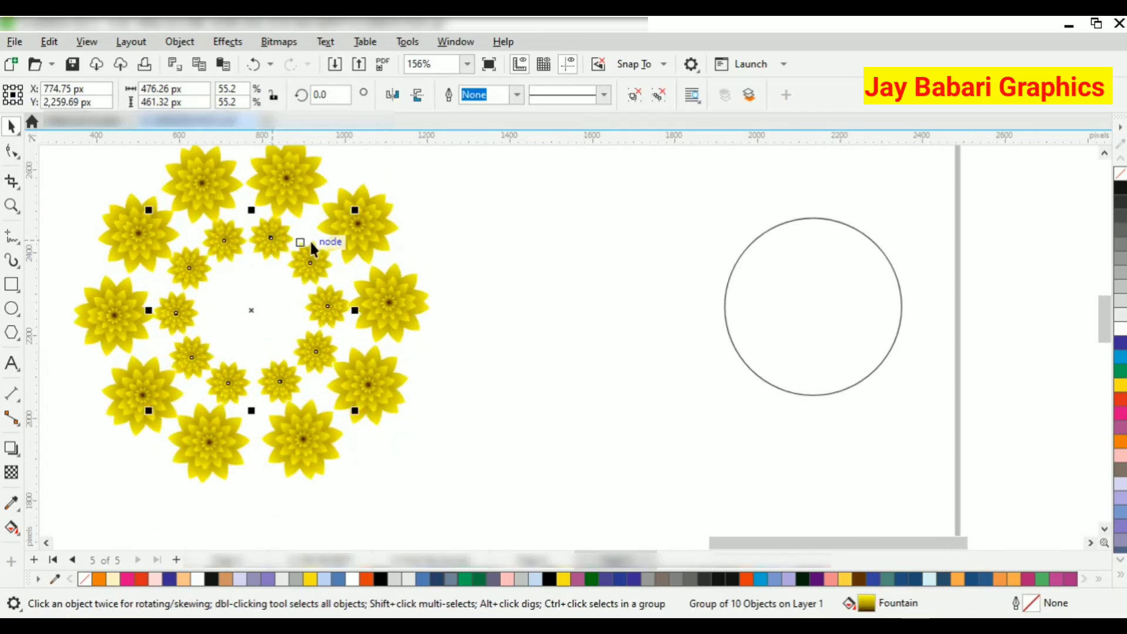
- Shrink the inner flower ring copy to about 39% and delete it
{"action": "left_click_drag", "start_coordinate": [350, 214], "coordinate": [291, 281]}
{"action": "scroll", "coordinate": [298, 285], "scroll_direction": "up", "scroll_amount": 3}
{"action": "scroll", "coordinate": [299, 284], "scroll_direction": "down", "scroll_amount": 3}
{"action": "left_click", "coordinate": [505, 327]}
{"action": "key", "text": "ctrl+z"}
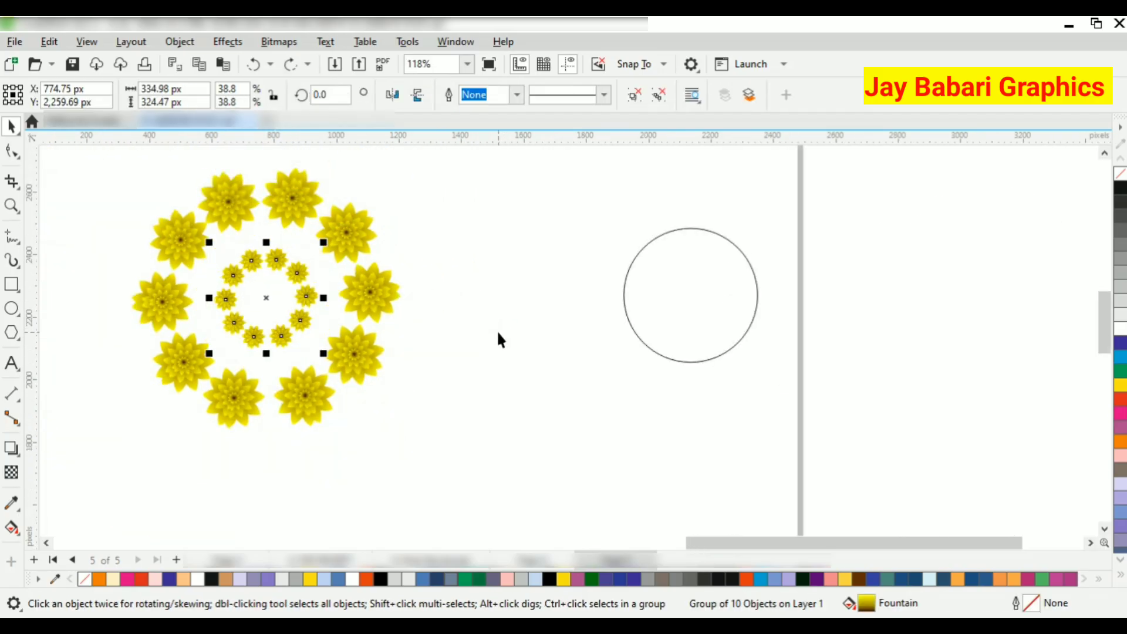
{"action": "key", "text": "Delete"}
- Move the plain circle close beside the flower ring and place its rotation centre on its lowest quadrant point
{"action": "left_click_drag", "start_coordinate": [711, 273], "coordinate": [499, 251]}
{"action": "key", "text": "ctrl+z"}
{"action": "left_click", "coordinate": [499, 251]}
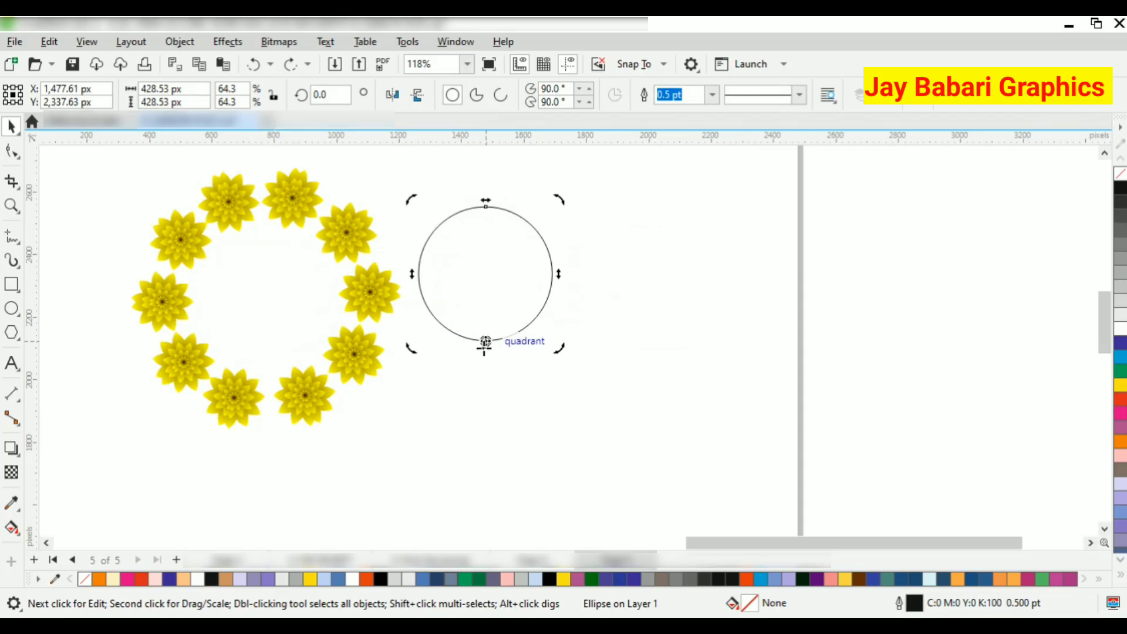
- Rotate a copy of the circle about 22° clockwise around its lowest point and repeat it into a full rosette
{"action": "key", "text": "ctrl+r"}
{"action": "key", "text": "ctrl+r"}
{"action": "key", "text": "ctrl+r"}
{"action": "key", "text": "ctrl+r"}
{"action": "key", "text": "ctrl+r"}
{"action": "key", "text": "ctrl+r"}
{"action": "key", "text": "ctrl+r"}
{"action": "key", "text": "ctrl+r"}
{"action": "key", "text": "ctrl+r"}
{"action": "key", "text": "ctrl+r"}
{"action": "key", "text": "ctrl+r"}
{"action": "key", "text": "ctrl+r"}
{"action": "key", "text": "ctrl+r"}
{"action": "key", "text": "ctrl+r"}
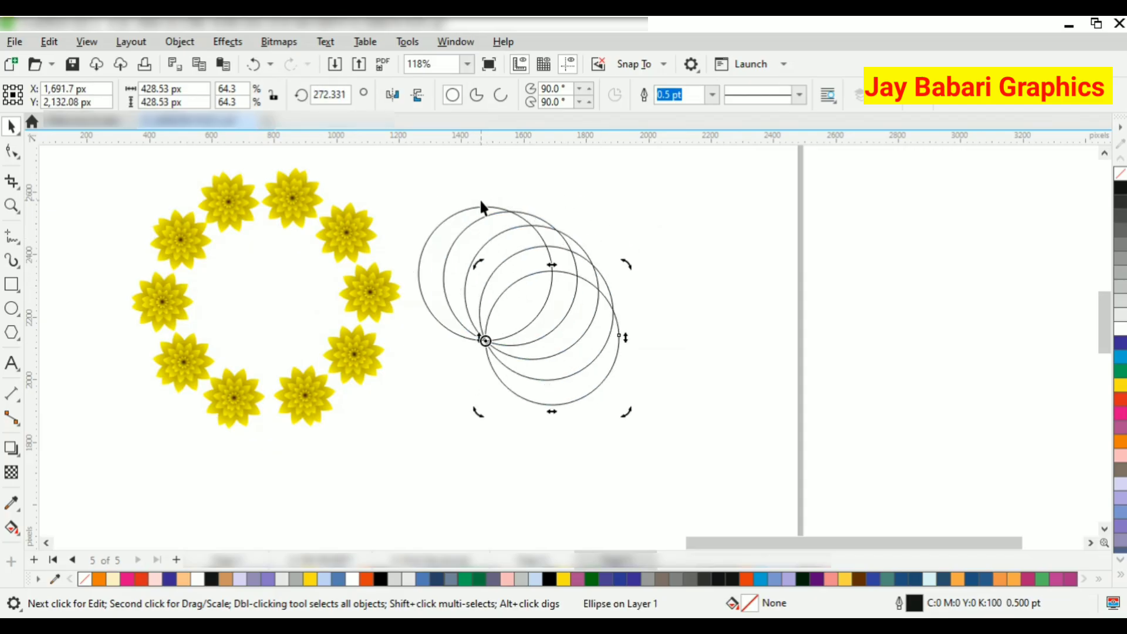
{"action": "scroll", "coordinate": [477, 192], "scroll_direction": "down", "scroll_amount": 2}
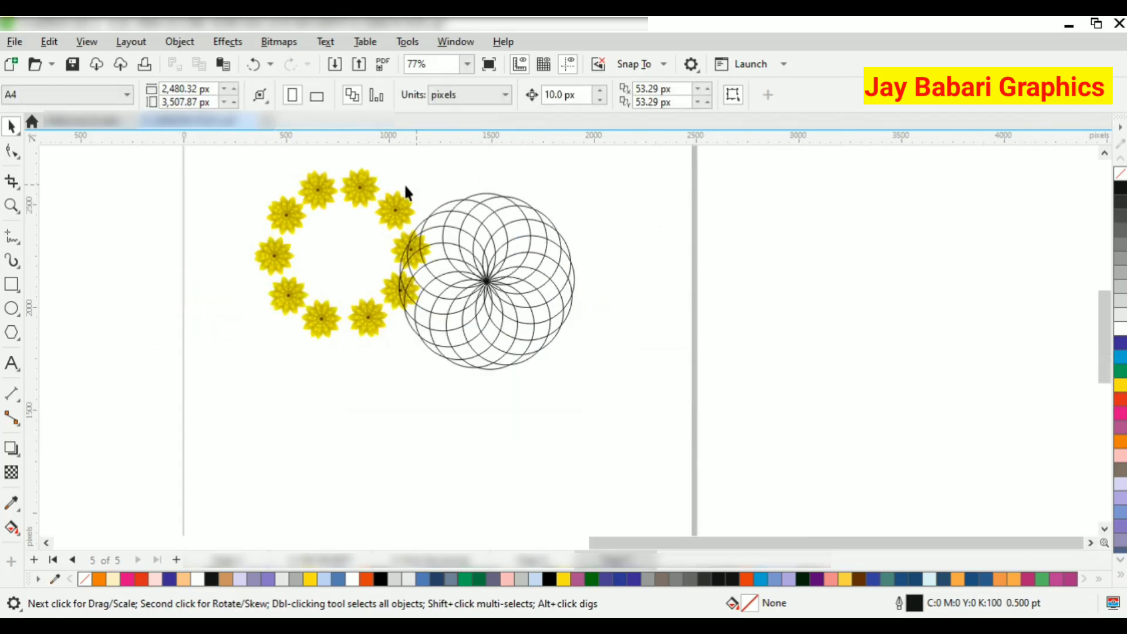
- Move the flower ring clear of the rosette and combine all the rosette circles into one curve
{"action": "left_click", "coordinate": [281, 228]}
{"action": "left_click_drag", "start_coordinate": [371, 196], "coordinate": [261, 206]}
{"action": "left_click_drag", "start_coordinate": [365, 171], "coordinate": [658, 399]}
{"action": "key", "text": "ctrl+l"}
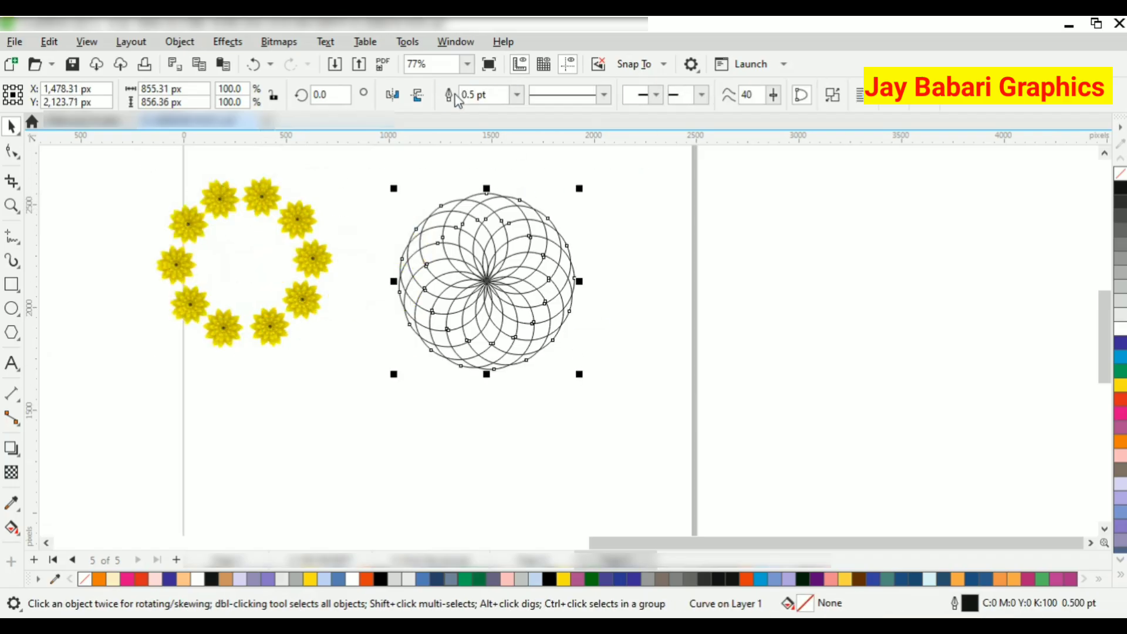
- Give the combined rosette a red fill and red outline, and deselect it
{"action": "left_click", "coordinate": [1119, 351]}
{"action": "left_click", "coordinate": [1122, 399]}
{"action": "right_click", "coordinate": [1122, 399]}
{"action": "left_click", "coordinate": [756, 291]}
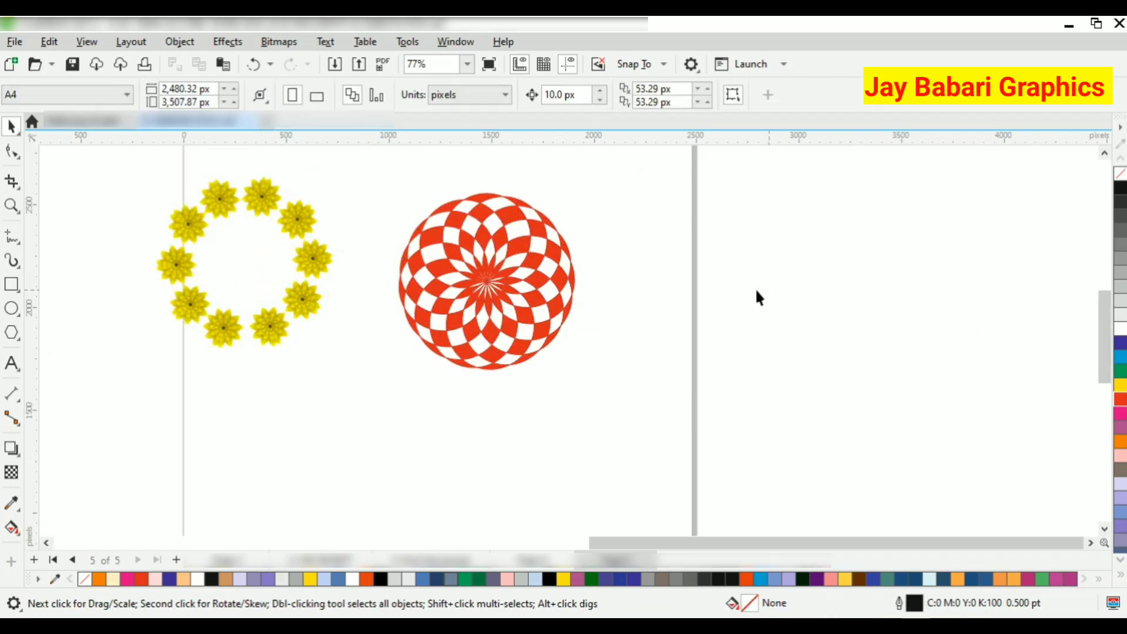
- Apply an elliptical fountain fill to the rosette from its centre to its edge and remove its outline
{"action": "left_click", "coordinate": [552, 267]}
{"action": "left_click", "coordinate": [11, 527]}
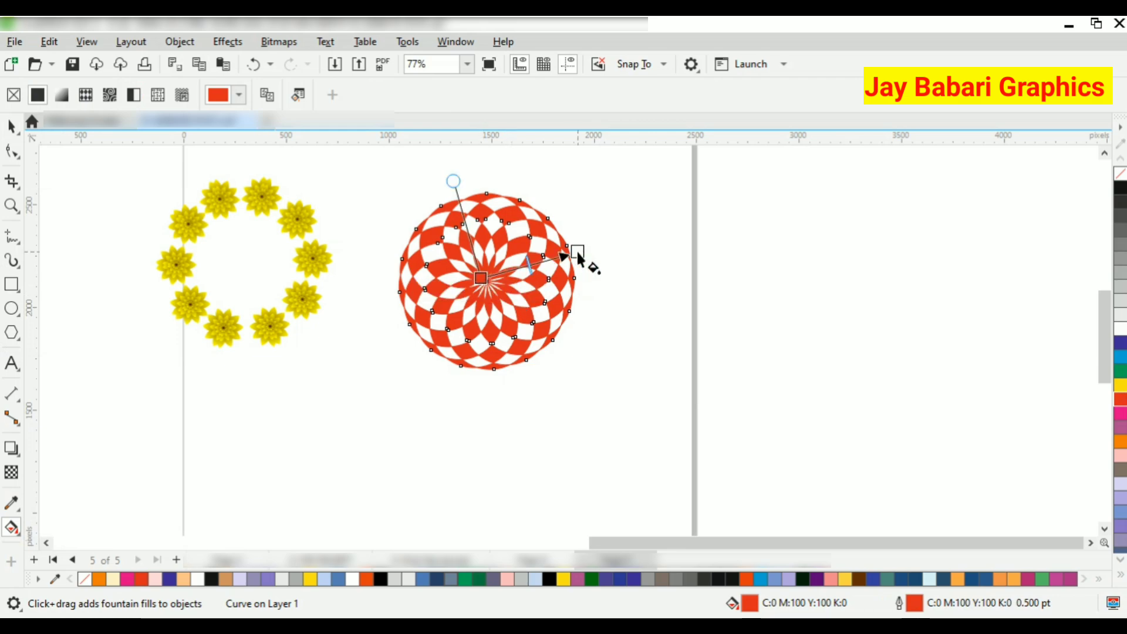
{"action": "left_click_drag", "start_coordinate": [578, 257], "coordinate": [575, 253]}
{"action": "scroll", "coordinate": [549, 248], "scroll_direction": "up", "scroll_amount": 1}
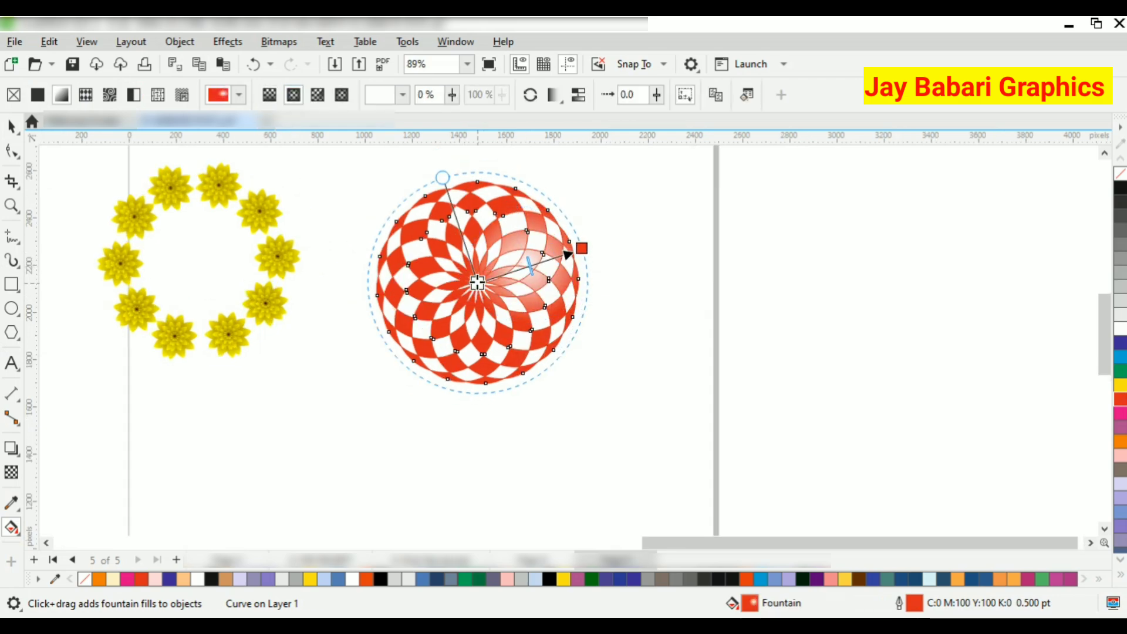
{"action": "right_click", "coordinate": [1121, 174]}
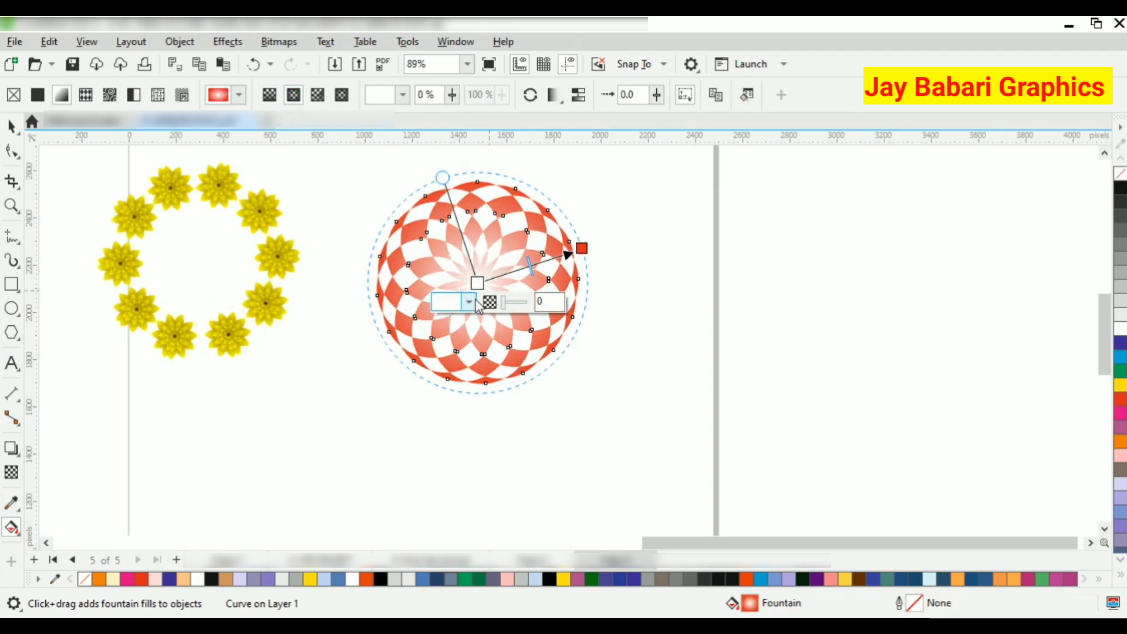
- Set the centre colour of the rosette's gradient to a very dark brown
{"action": "left_click", "coordinate": [470, 302]}
{"action": "left_click", "coordinate": [447, 503]}
{"action": "left_click", "coordinate": [554, 450]}
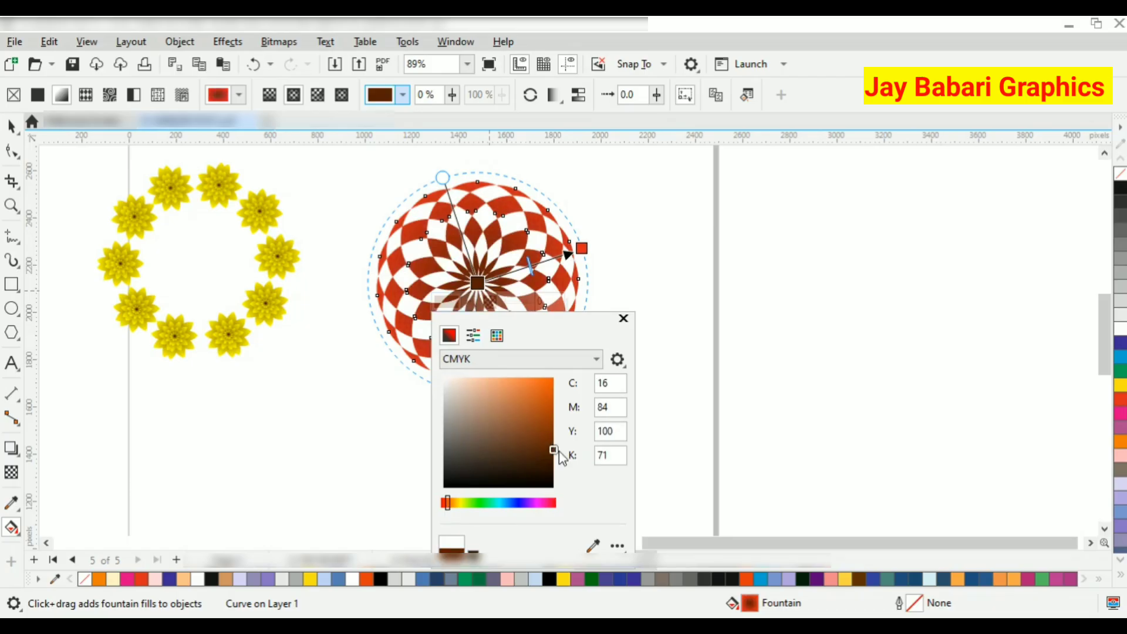
- Set the outer colour of the rosette's gradient to dark gold, C7 M24 Y100 K37
{"action": "left_click", "coordinate": [581, 248]}
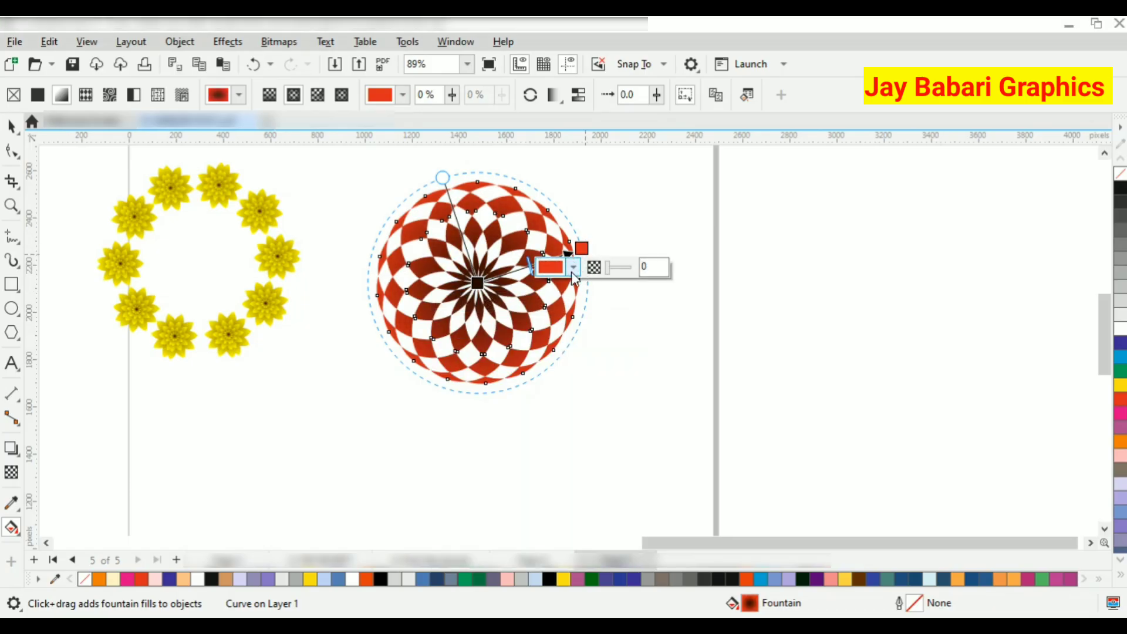
{"action": "left_click", "coordinate": [574, 267]}
{"action": "left_click", "coordinate": [561, 301]}
{"action": "left_click", "coordinate": [557, 468]}
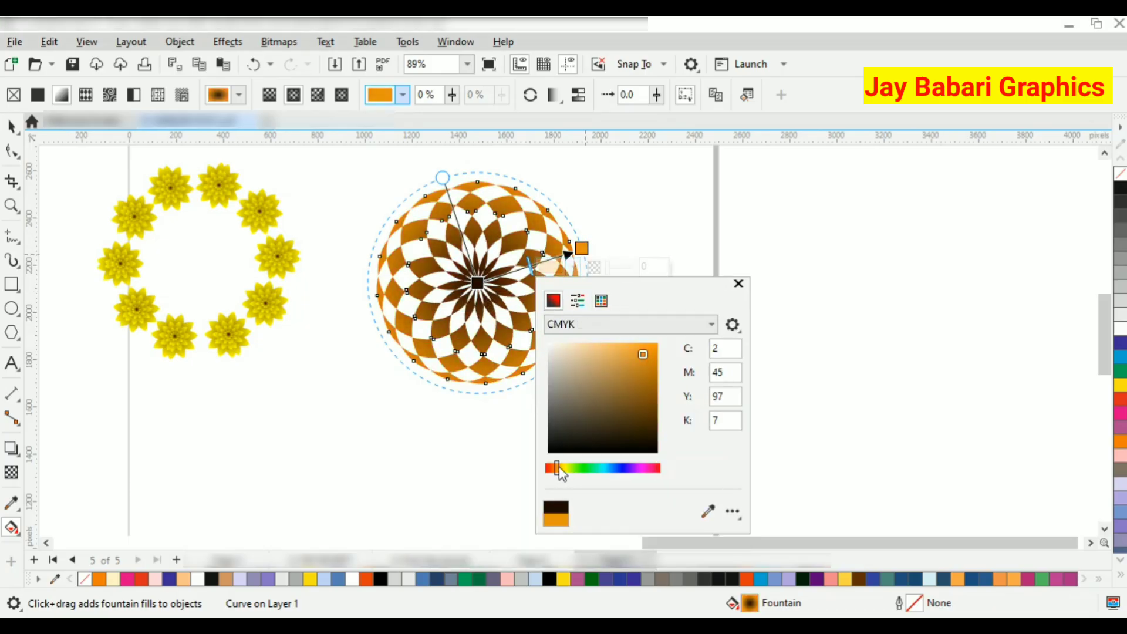
{"action": "left_click", "coordinate": [637, 394]}
{"action": "left_click", "coordinate": [651, 400]}
{"action": "left_click", "coordinate": [655, 382]}
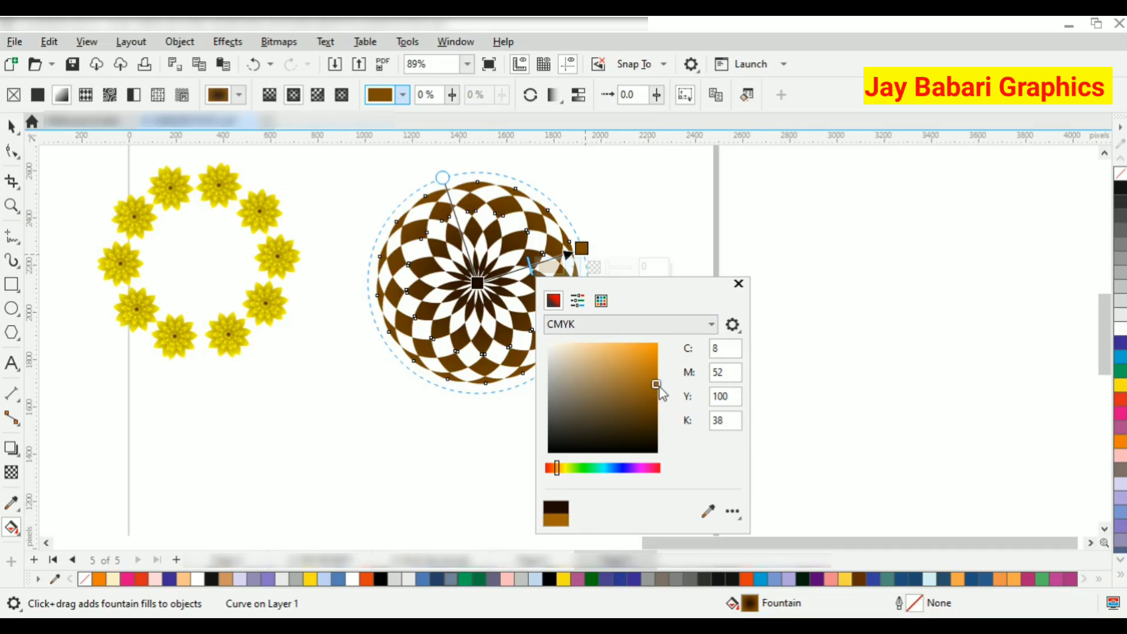
{"action": "left_click", "coordinate": [560, 468]}
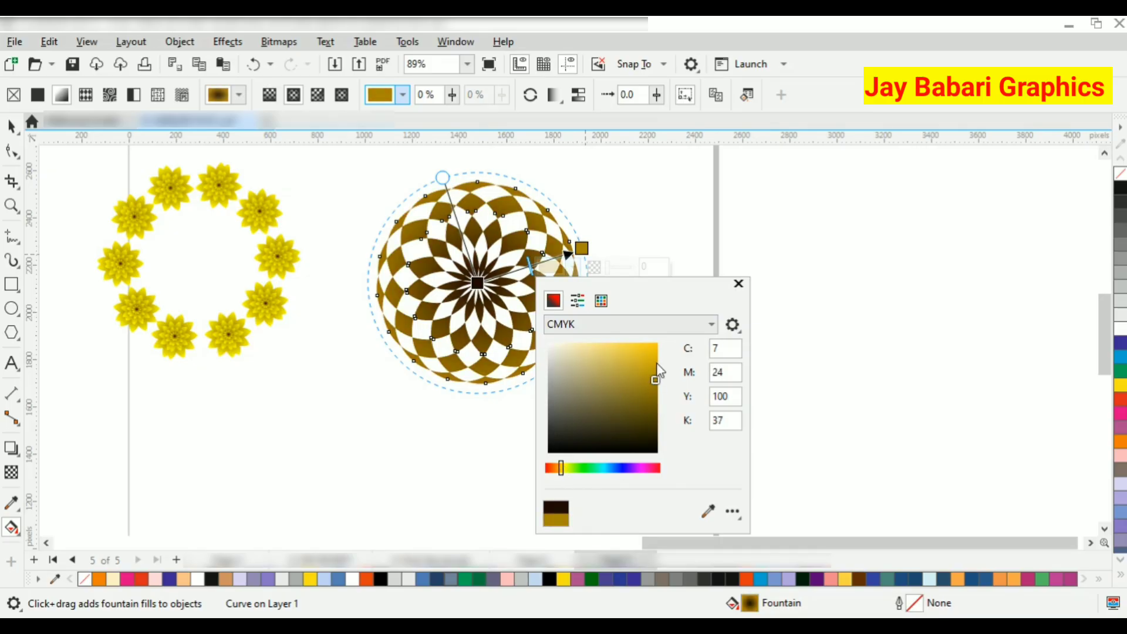
- Try 100% transparency on the gradient's outer colour and undo it
{"action": "left_click", "coordinate": [4, 134]}
{"action": "left_click", "coordinate": [631, 268]}
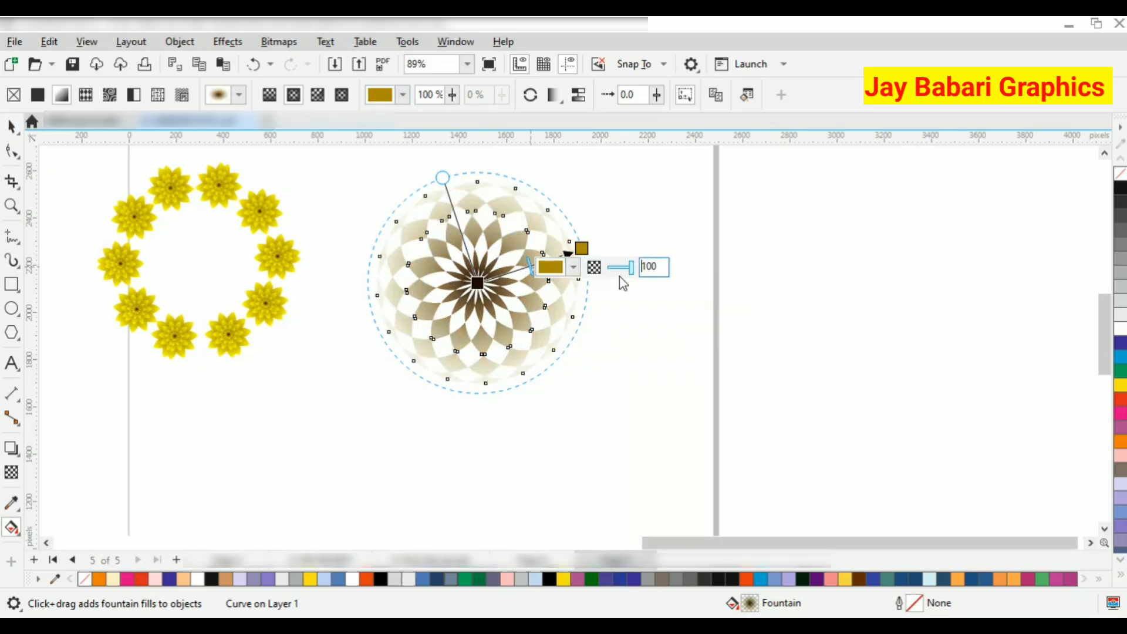
{"action": "left_click", "coordinate": [685, 332]}
{"action": "key", "text": "ctrl+z"}
{"action": "left_click", "coordinate": [4, 133]}
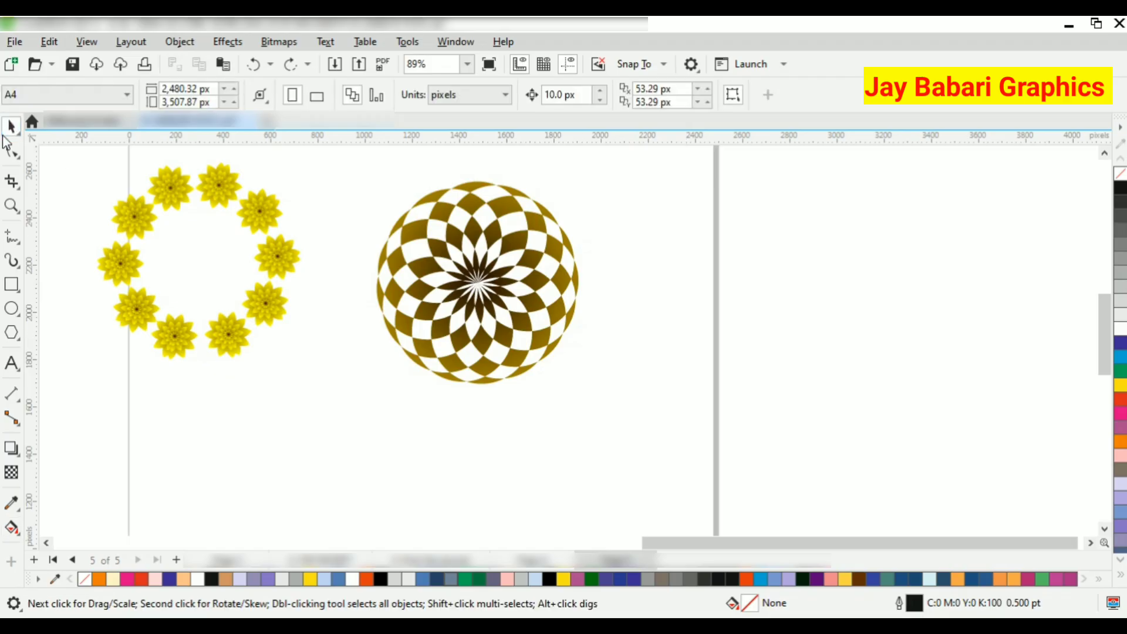
- Move the gold rosette into the open centre of the flower ring and shrink it to fit inside
{"action": "left_click", "coordinate": [487, 283]}
{"action": "scroll", "coordinate": [487, 283], "scroll_direction": "down", "scroll_amount": 1}
{"action": "left_click_drag", "start_coordinate": [486, 282], "coordinate": [294, 283]}
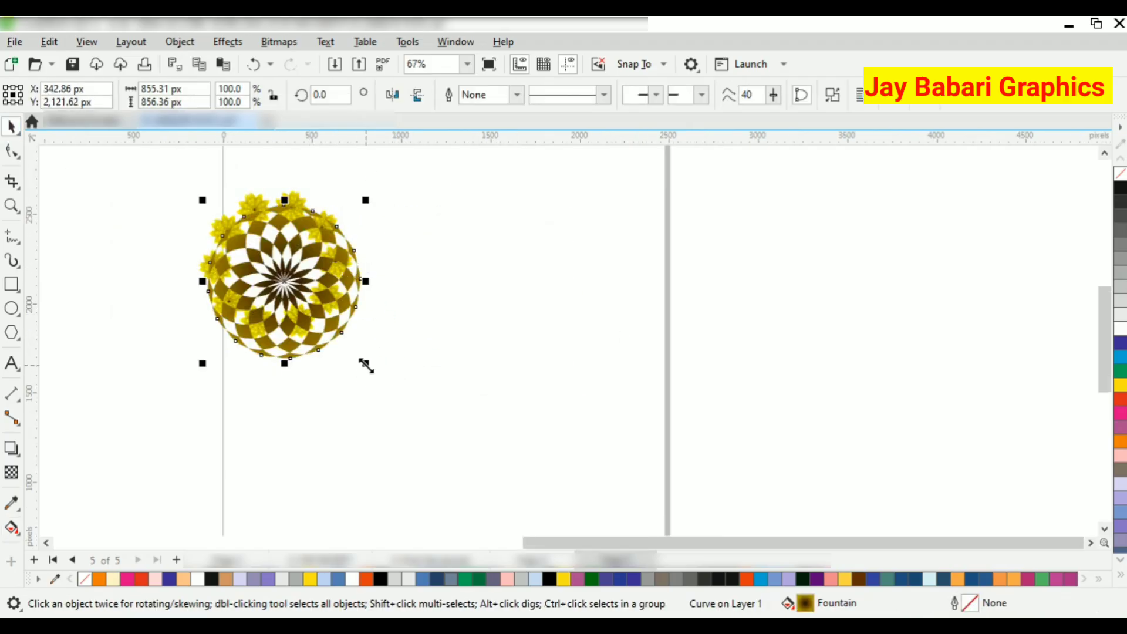
{"action": "left_click_drag", "start_coordinate": [366, 365], "coordinate": [320, 319]}
{"action": "scroll", "coordinate": [288, 281], "scroll_direction": "up", "scroll_amount": 3}
{"action": "left_click_drag", "start_coordinate": [288, 282], "coordinate": [269, 252]}
- Enlarge the rosette inside the ring to about 448 px wide and deselect it
{"action": "scroll", "coordinate": [270, 253], "scroll_direction": "up", "scroll_amount": 1}
{"action": "left_click_drag", "start_coordinate": [321, 313], "coordinate": [333, 325]}
{"action": "scroll", "coordinate": [258, 211], "scroll_direction": "up", "scroll_amount": 4}
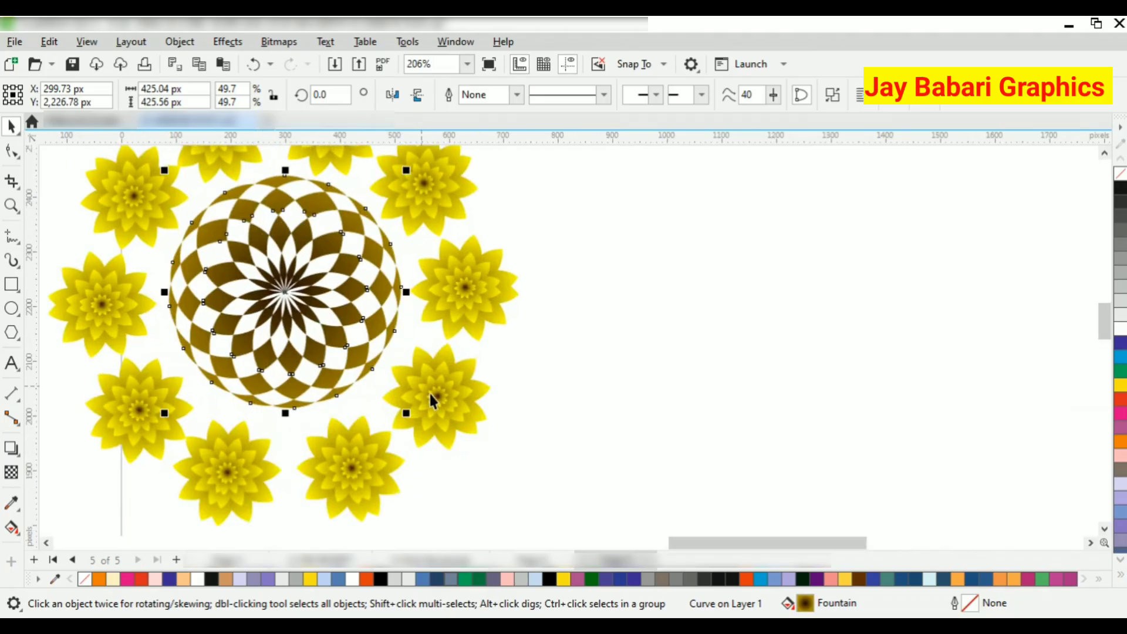
{"action": "left_click_drag", "start_coordinate": [406, 413], "coordinate": [412, 420]}
{"action": "scroll", "coordinate": [362, 346], "scroll_direction": "down", "scroll_amount": 3}
{"action": "left_click", "coordinate": [569, 348]}
- Align the rosette and the flower ring on a common centre, horizontally and vertically
{"action": "left_click", "coordinate": [363, 276]}
{"action": "left_click", "coordinate": [419, 232], "text": "shift"}
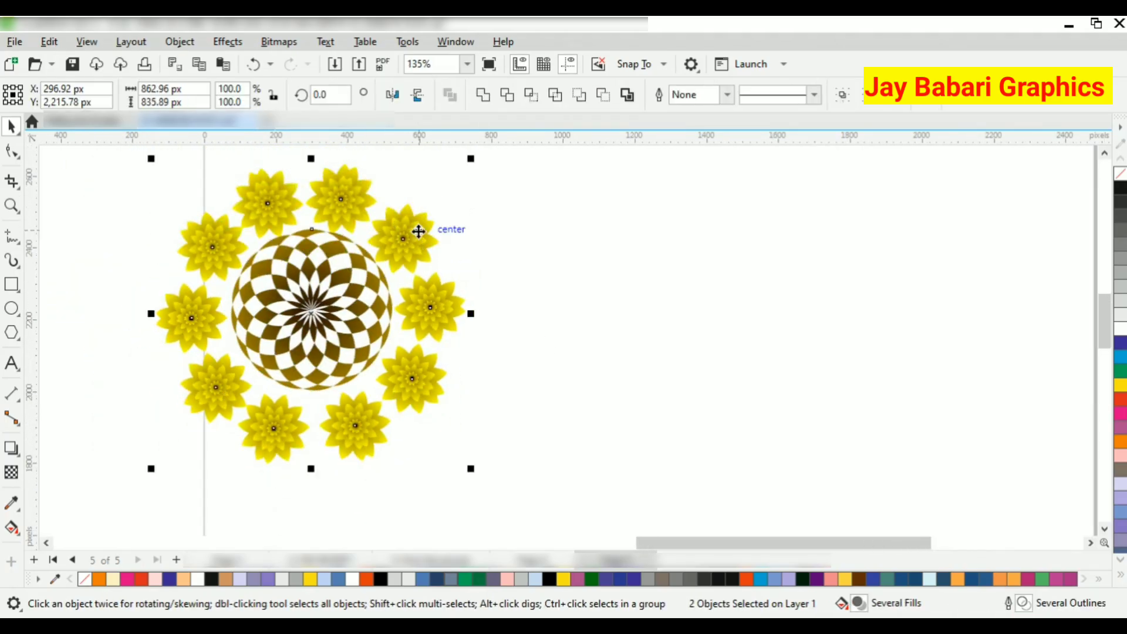
{"action": "key", "text": "c"}
{"action": "key", "text": "e"}
{"action": "left_click", "coordinate": [604, 293]}
- Move the flower ring and rosette together rightward so the whole design lies inside the page
{"action": "scroll", "coordinate": [604, 294], "scroll_direction": "down", "scroll_amount": 2}
{"action": "left_click_drag", "start_coordinate": [554, 161], "coordinate": [335, 408]}
{"action": "left_click_drag", "start_coordinate": [438, 305], "coordinate": [493, 303]}
{"action": "scroll", "coordinate": [503, 297], "scroll_direction": "up", "scroll_amount": 1}
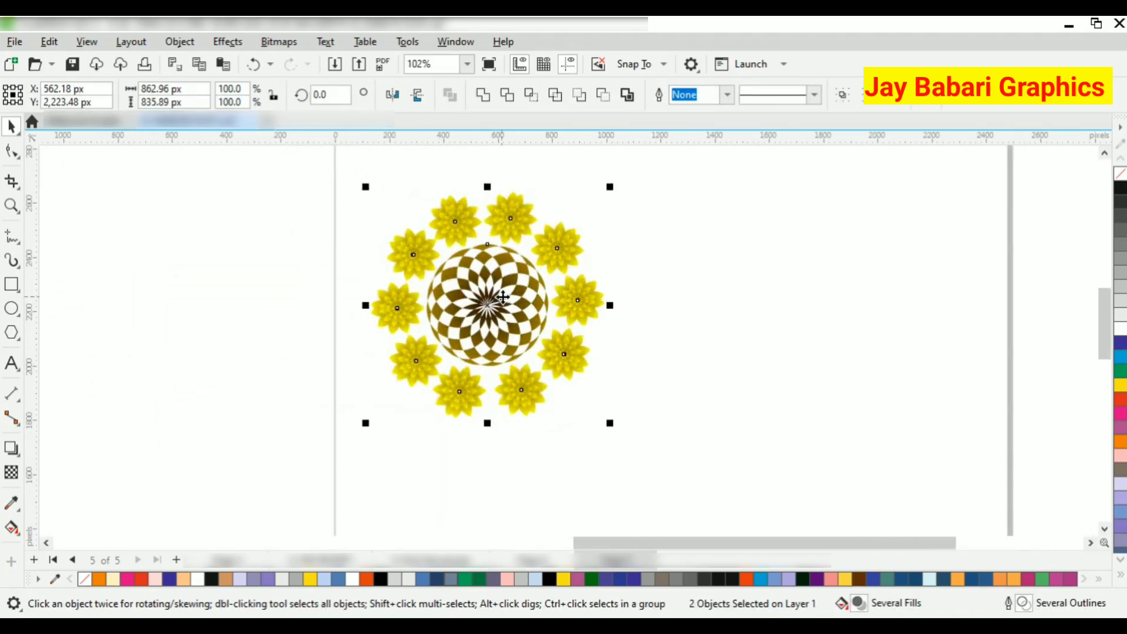
{"action": "scroll", "coordinate": [503, 298], "scroll_direction": "up", "scroll_amount": 2}
{"action": "left_click", "coordinate": [748, 326]}
- Enlarge the rosette slightly from its centre so it nearly touches the surrounding flowers
{"action": "left_click", "coordinate": [516, 282]}
{"action": "scroll", "coordinate": [517, 281], "scroll_direction": "up", "scroll_amount": 1}
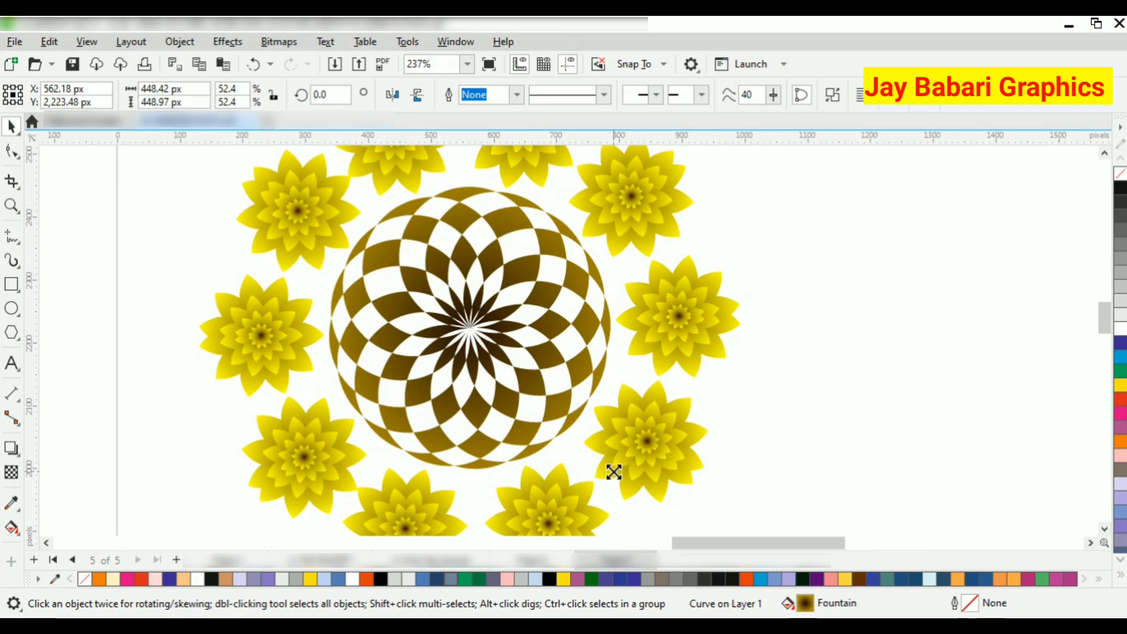
{"action": "left_click_drag", "start_coordinate": [614, 472], "coordinate": [639, 482]}
{"action": "scroll", "coordinate": [718, 365], "scroll_direction": "down", "scroll_amount": 1}
{"action": "left_click", "coordinate": [717, 365]}
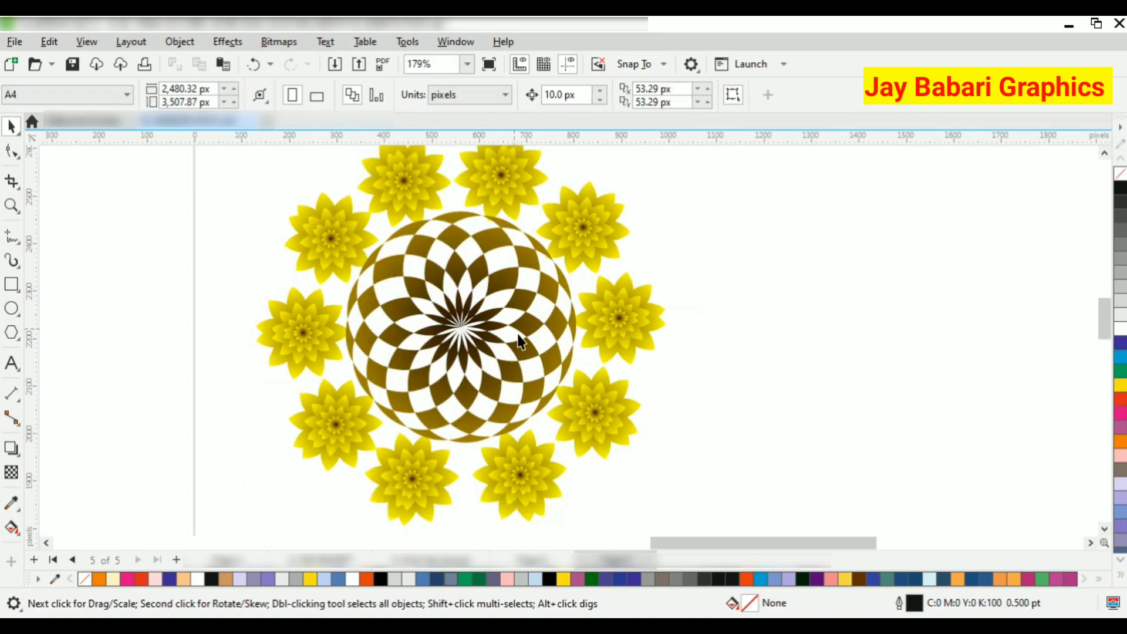
- Draw a circle about 965 px in diameter enclosing the whole flower ring
{"action": "left_click", "coordinate": [486, 363]}
{"action": "key", "text": "Escape"}
{"action": "scroll", "coordinate": [284, 216], "scroll_direction": "down", "scroll_amount": 1}
{"action": "left_click", "coordinate": [16, 308]}
{"action": "scroll", "coordinate": [273, 289], "scroll_direction": "down", "scroll_amount": 2}
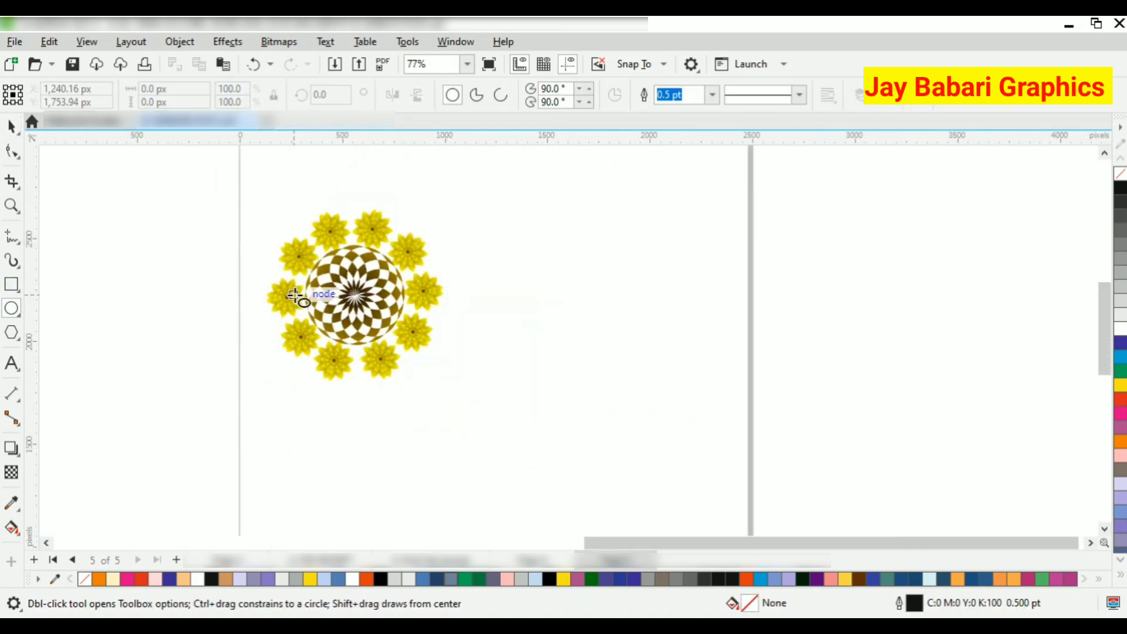
{"action": "left_click_drag", "start_coordinate": [409, 325], "coordinate": [463, 377]}
{"action": "key", "text": "ctrl+z"}
{"action": "left_click_drag", "start_coordinate": [255, 206], "coordinate": [462, 376]}
- Centre the enclosing circle, flower ring and rosette on one another, and select only the circle
{"action": "left_click", "coordinate": [10, 129]}
{"action": "scroll", "coordinate": [300, 300], "scroll_direction": "up", "scroll_amount": 1}
{"action": "scroll", "coordinate": [464, 314], "scroll_direction": "down", "scroll_amount": 1}
{"action": "left_click_drag", "start_coordinate": [562, 178], "coordinate": [242, 468]}
{"action": "left_click", "coordinate": [464, 242]}
- Make a concentric copy of the enclosing circle scaled to about 881 px and fill it red
{"action": "scroll", "coordinate": [453, 229], "scroll_direction": "up", "scroll_amount": 2}
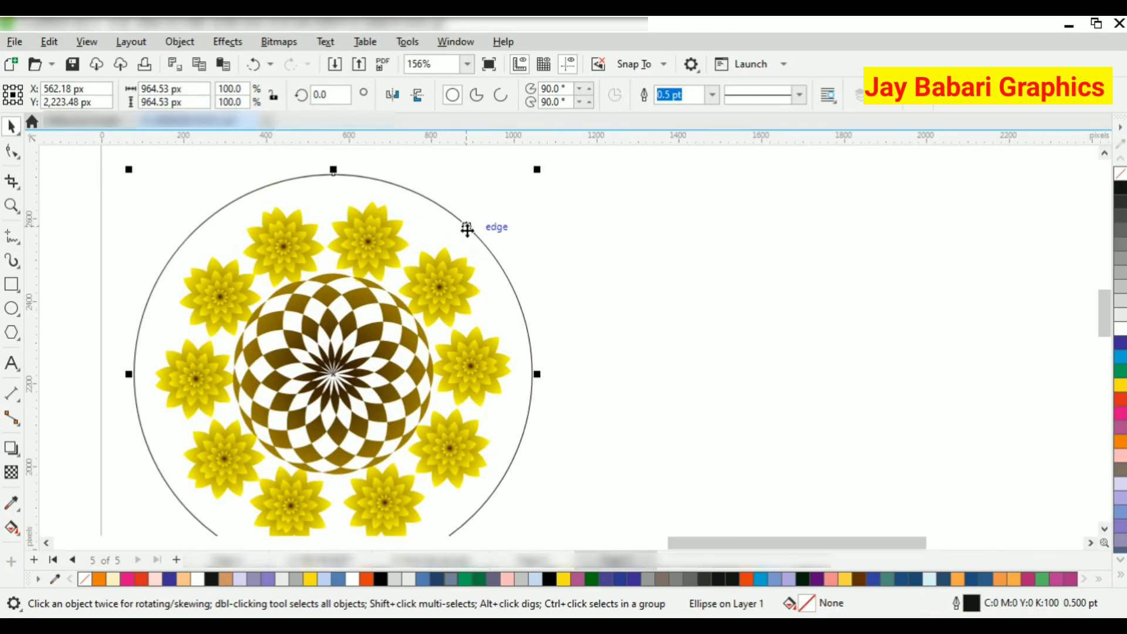
{"action": "left_click_drag", "start_coordinate": [540, 169], "coordinate": [527, 188]}
{"action": "left_click", "coordinate": [1120, 400]}
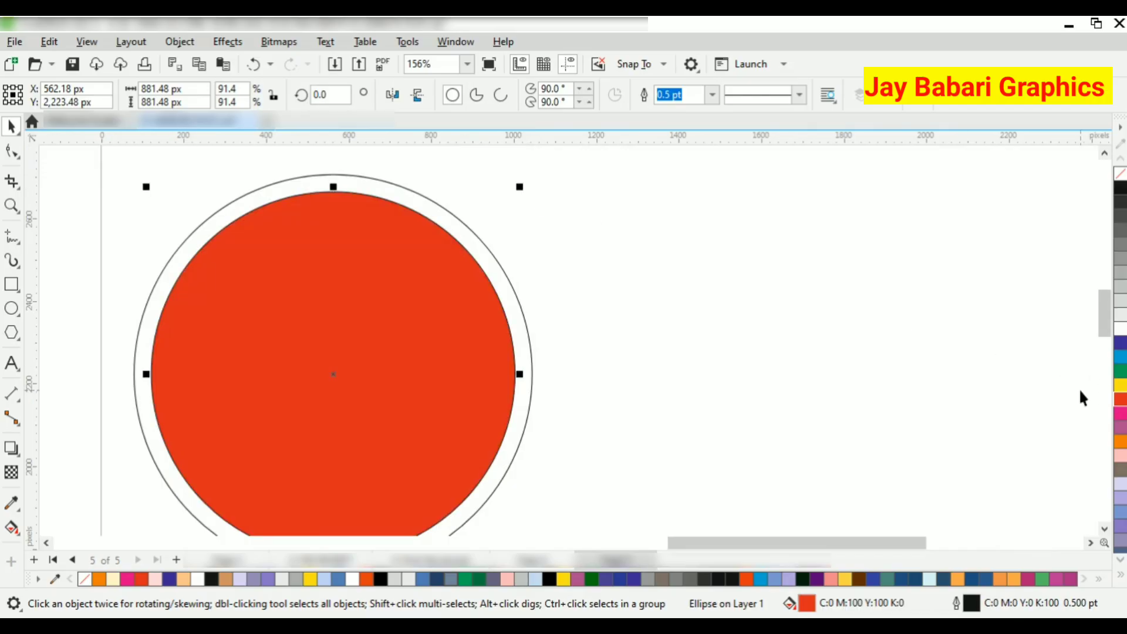
- Send the red circle behind the flower ring and the rosette
{"action": "key", "text": "shift+Page_Down"}
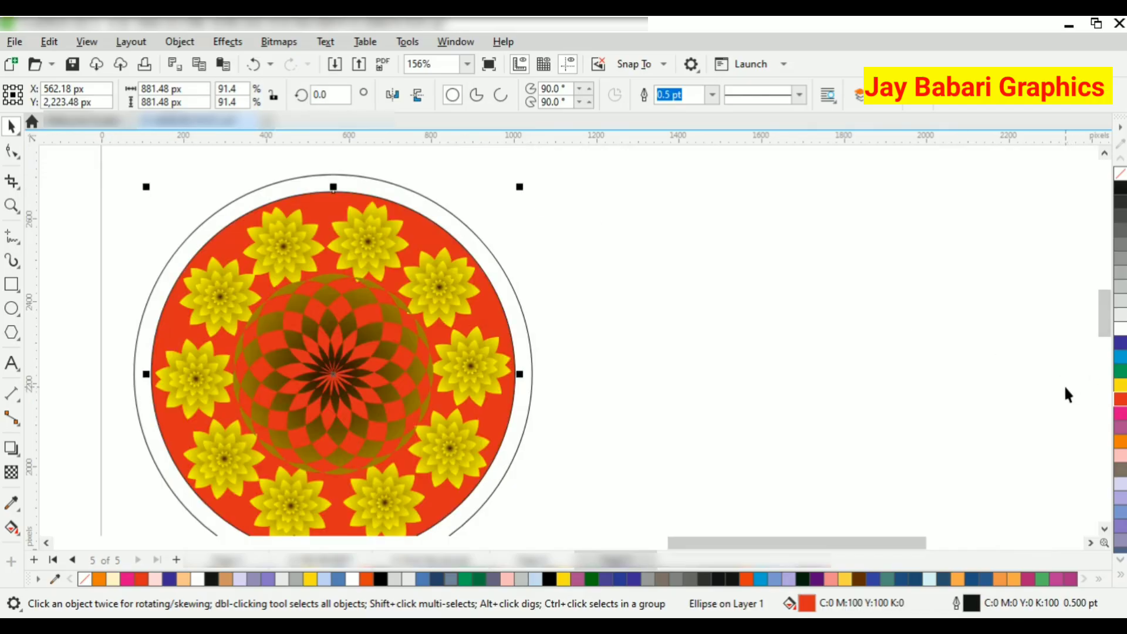
{"action": "left_click", "coordinate": [447, 236]}
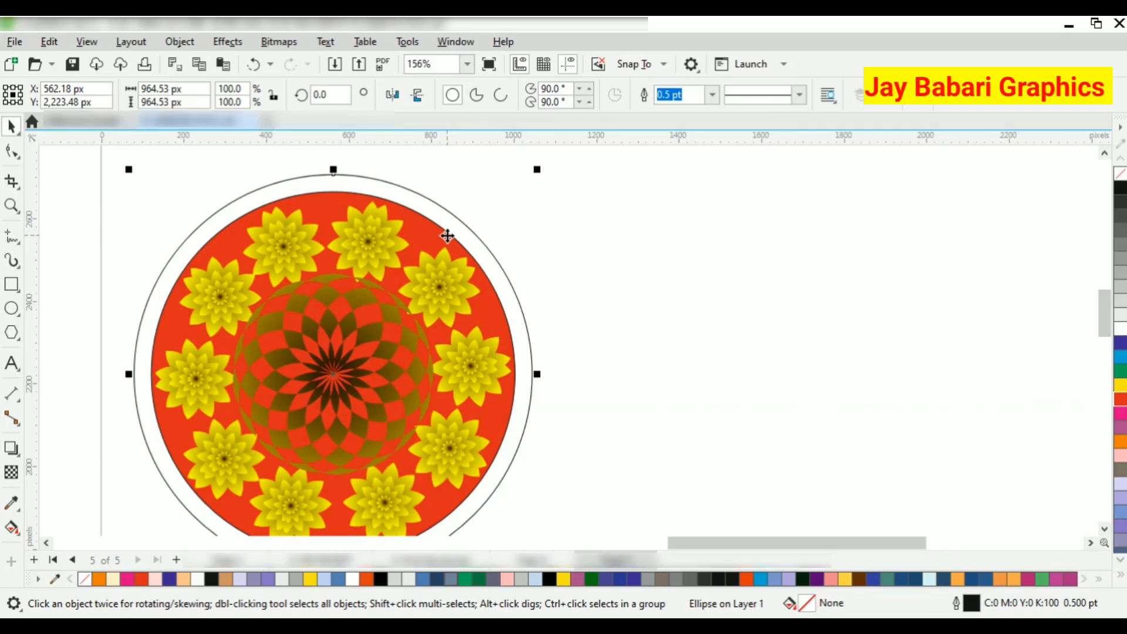
{"action": "left_click", "coordinate": [11, 528]}
{"action": "left_click_drag", "start_coordinate": [420, 214], "coordinate": [418, 213]}
{"action": "left_click", "coordinate": [293, 97]}
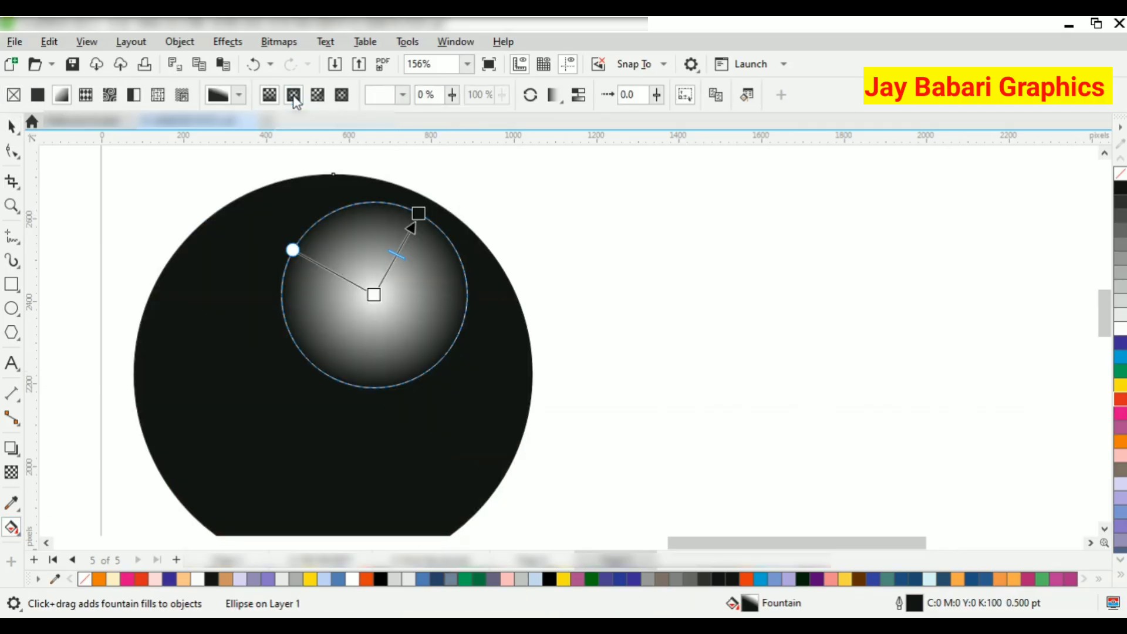
{"action": "key", "text": "ctrl+z"}
{"action": "key", "text": "ctrl+z"}
{"action": "left_click_drag", "start_coordinate": [333, 374], "coordinate": [390, 279]}
{"action": "left_click", "coordinate": [12, 122]}
{"action": "key", "text": "Escape"}
{"action": "double_click", "coordinate": [436, 240]}
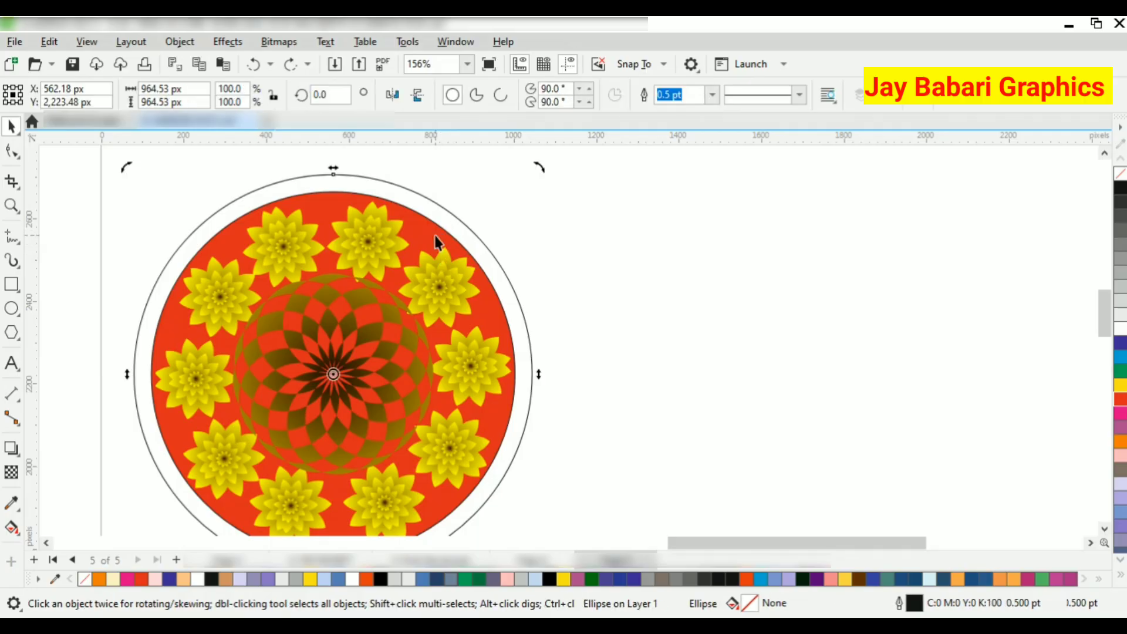
{"action": "left_click", "coordinate": [431, 235]}
{"action": "key", "text": "Escape"}
{"action": "left_click", "coordinate": [435, 215]}
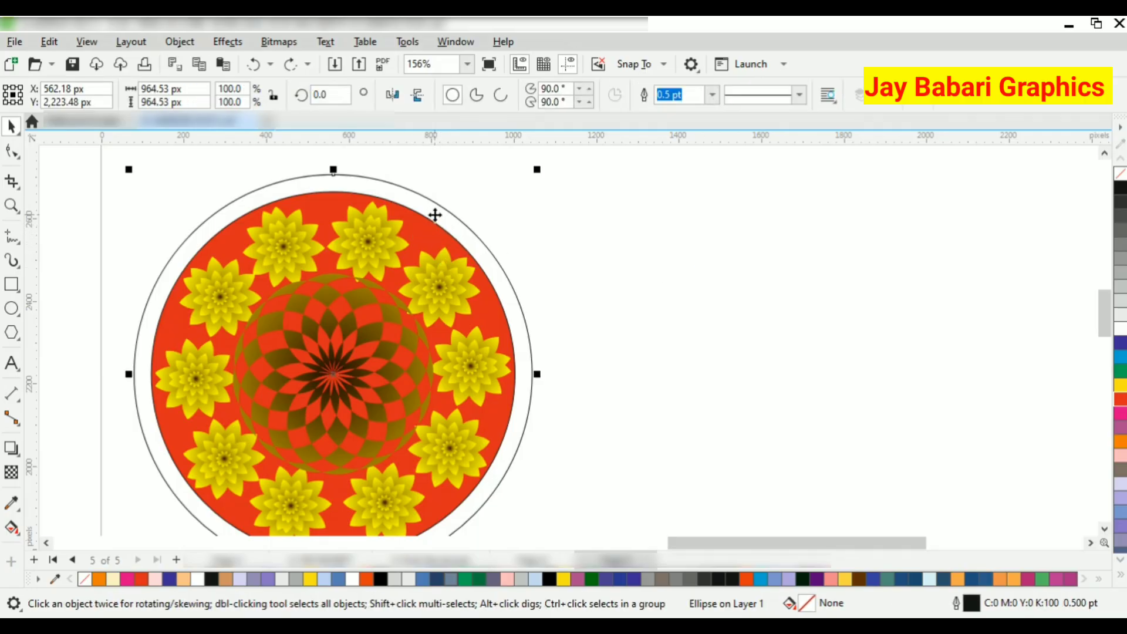
{"action": "left_click", "coordinate": [477, 217]}
- Apply an elliptical fountain fill to the inner circle, running from white at the rosette's centre to red at the circle's edge
{"action": "left_click", "coordinate": [427, 227]}
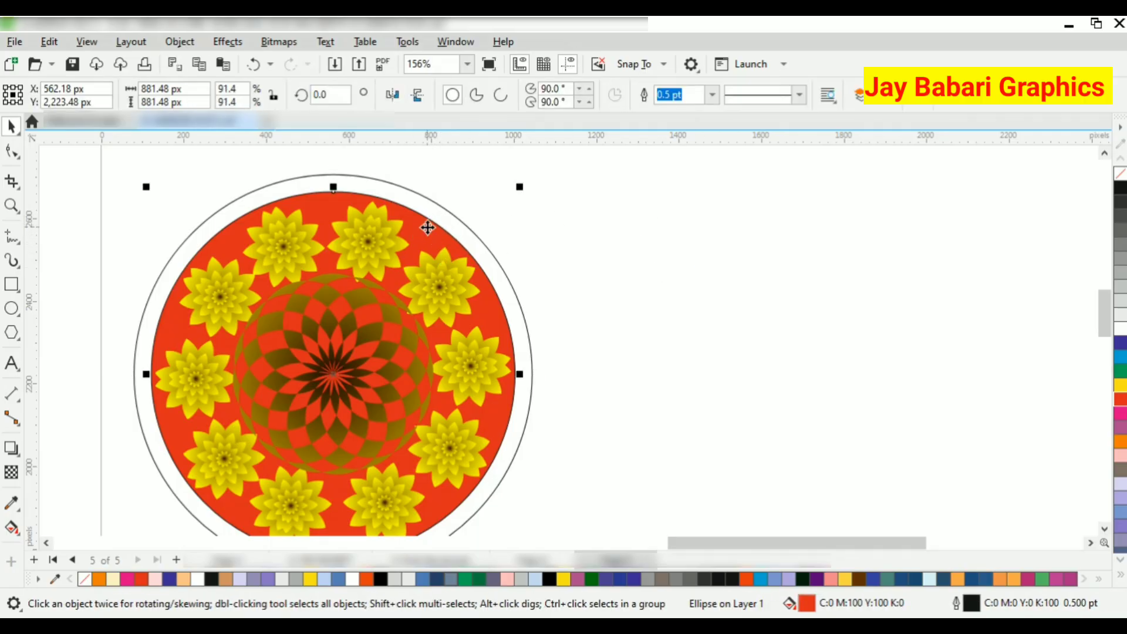
{"action": "left_click", "coordinate": [10, 525]}
{"action": "left_click_drag", "start_coordinate": [388, 314], "coordinate": [445, 247]}
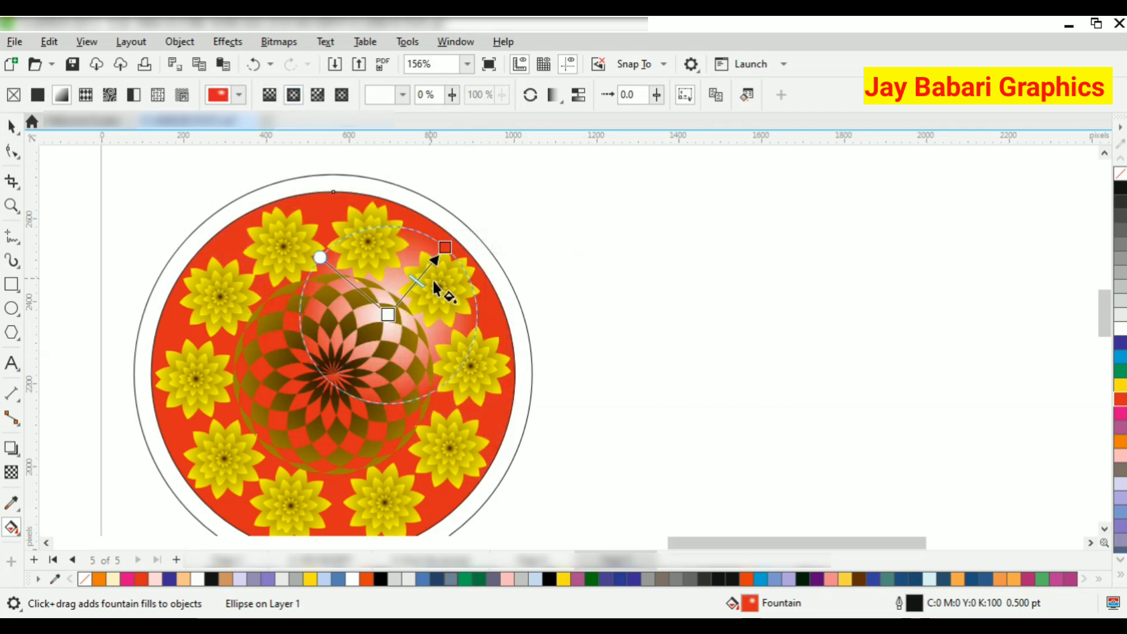
{"action": "left_click_drag", "start_coordinate": [388, 314], "coordinate": [331, 378]}
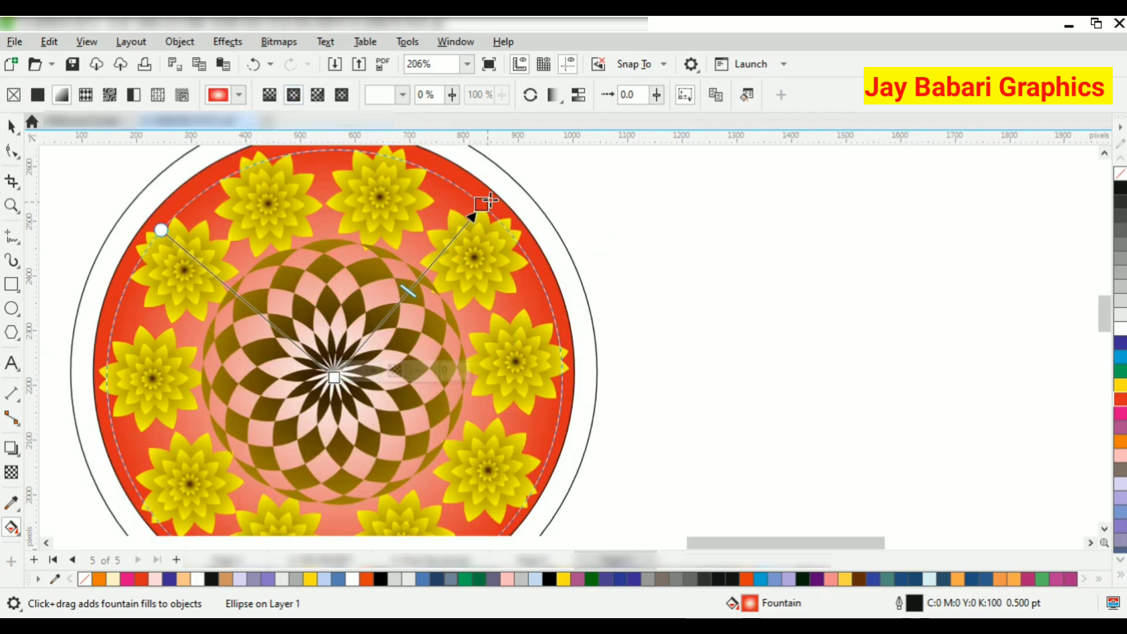
{"action": "left_click", "coordinate": [483, 203]}
{"action": "scroll", "coordinate": [478, 219], "scroll_direction": "down", "scroll_amount": 1}
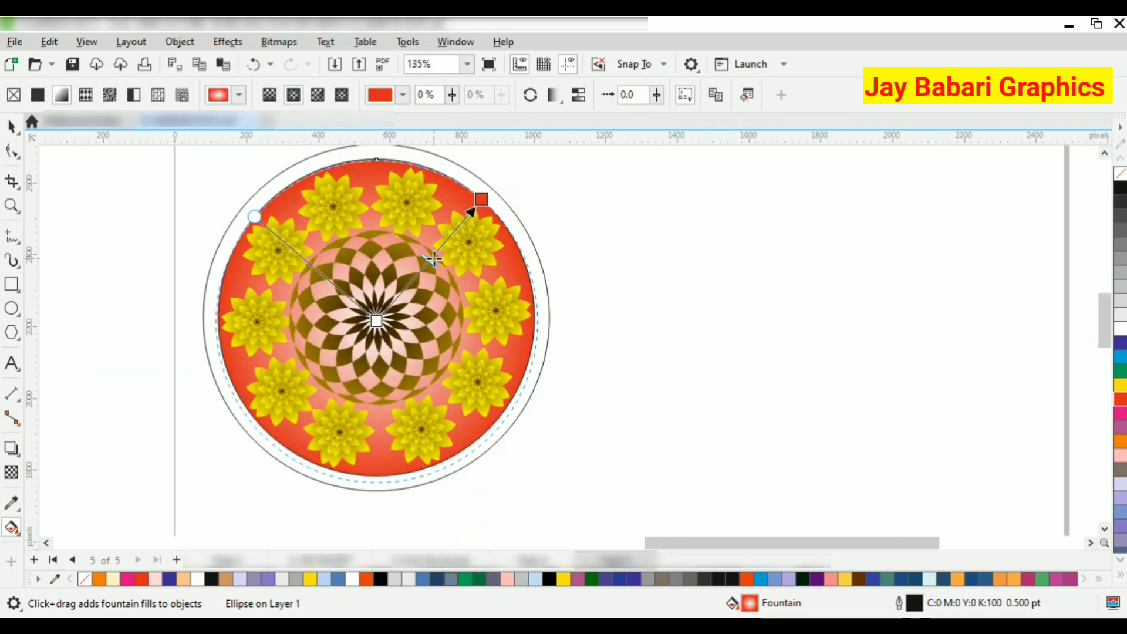
- Shift the inner circle's gradient midpoint outward and tint the gradient's centre a pale peach
{"action": "left_click_drag", "start_coordinate": [429, 261], "coordinate": [462, 224]}
{"action": "left_click", "coordinate": [376, 322]}
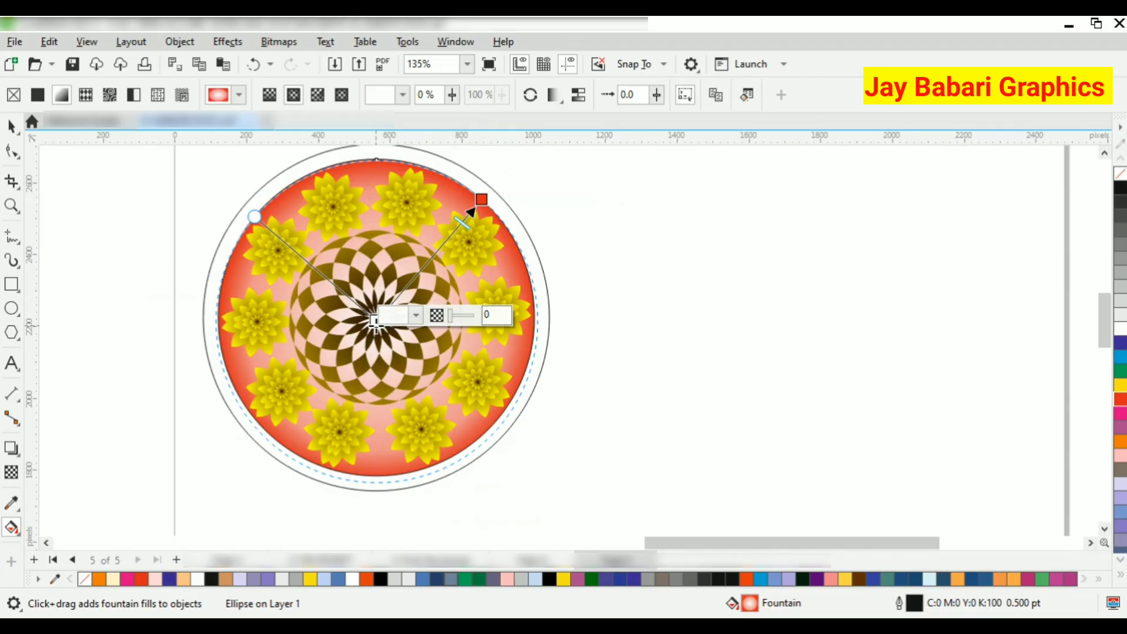
{"action": "left_click", "coordinate": [416, 315]}
{"action": "left_click", "coordinate": [500, 486]}
{"action": "left_click", "coordinate": [399, 517]}
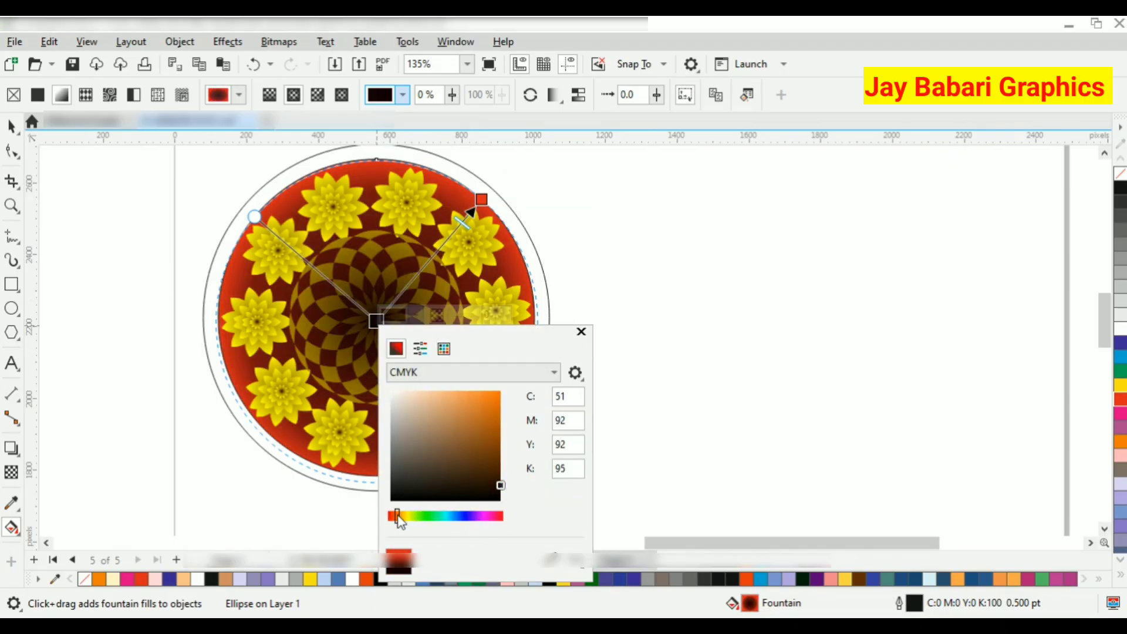
{"action": "left_click_drag", "start_coordinate": [483, 431], "coordinate": [409, 391]}
- Extend the gradient's red end beyond the inner circle's edge and remove that circle's outline
{"action": "left_click", "coordinate": [9, 125]}
{"action": "left_click_drag", "start_coordinate": [481, 199], "coordinate": [515, 188]}
{"action": "scroll", "coordinate": [394, 260], "scroll_direction": "down", "scroll_amount": 2}
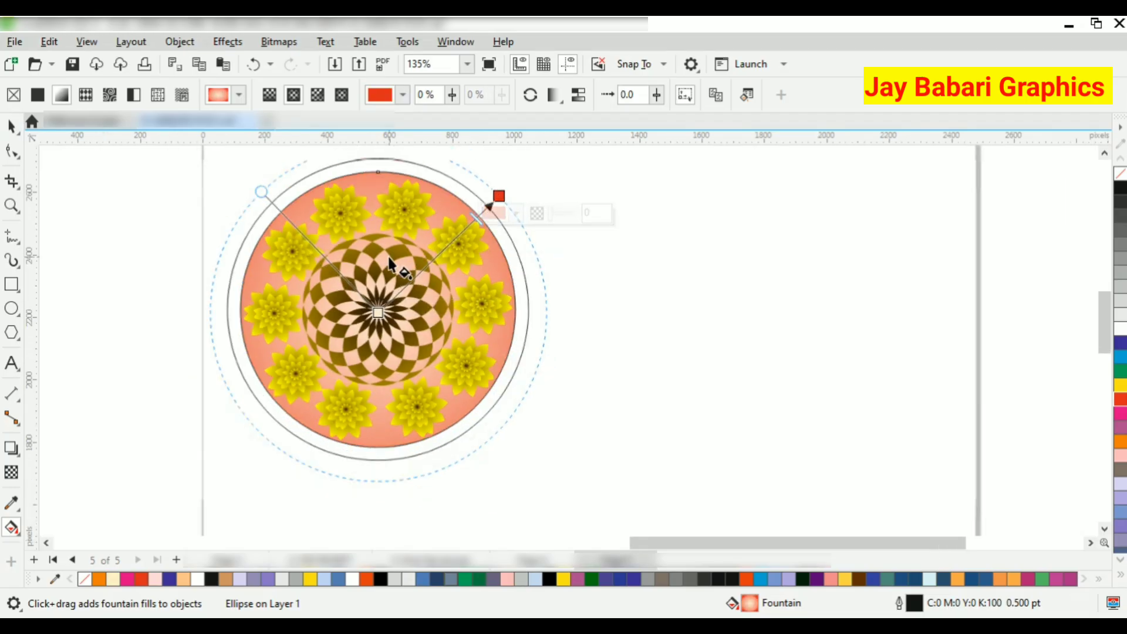
{"action": "left_click", "coordinate": [11, 125]}
{"action": "left_click", "coordinate": [450, 207]}
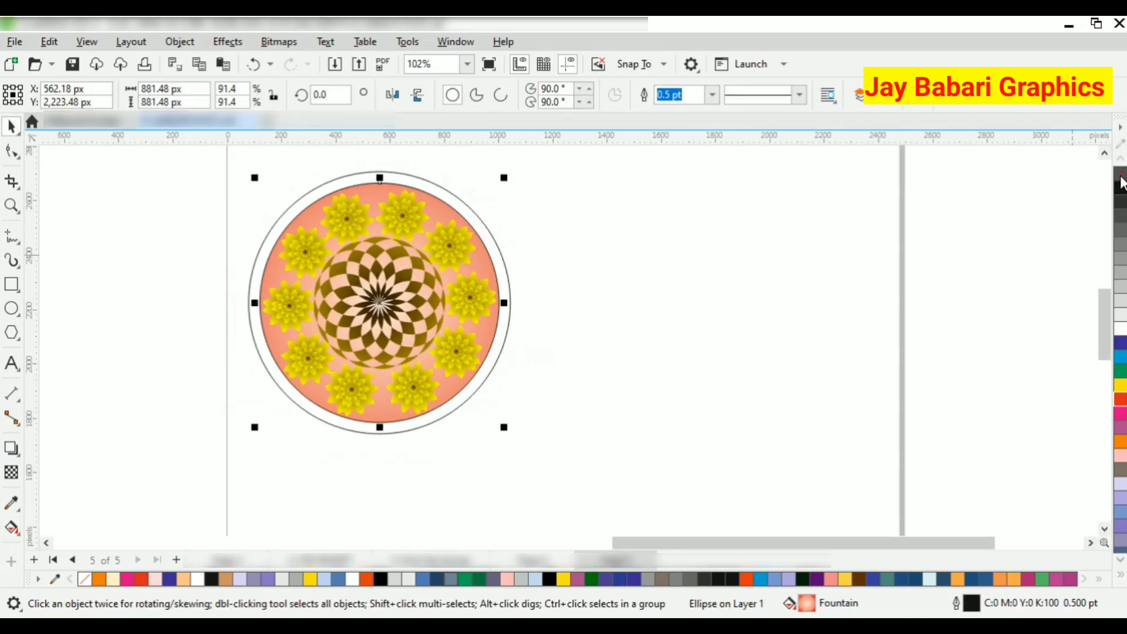
{"action": "left_click", "coordinate": [451, 206]}
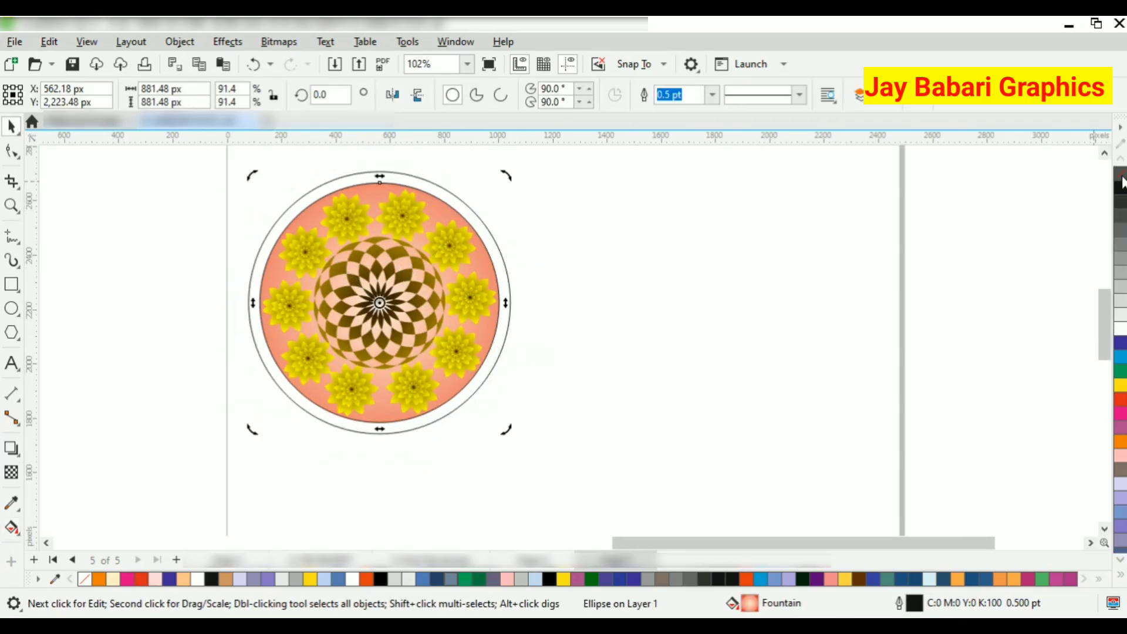
- Fill the outer enclosing circle with solid yellow (C0 M0 Y100 K0)
{"action": "left_click", "coordinate": [440, 192]}
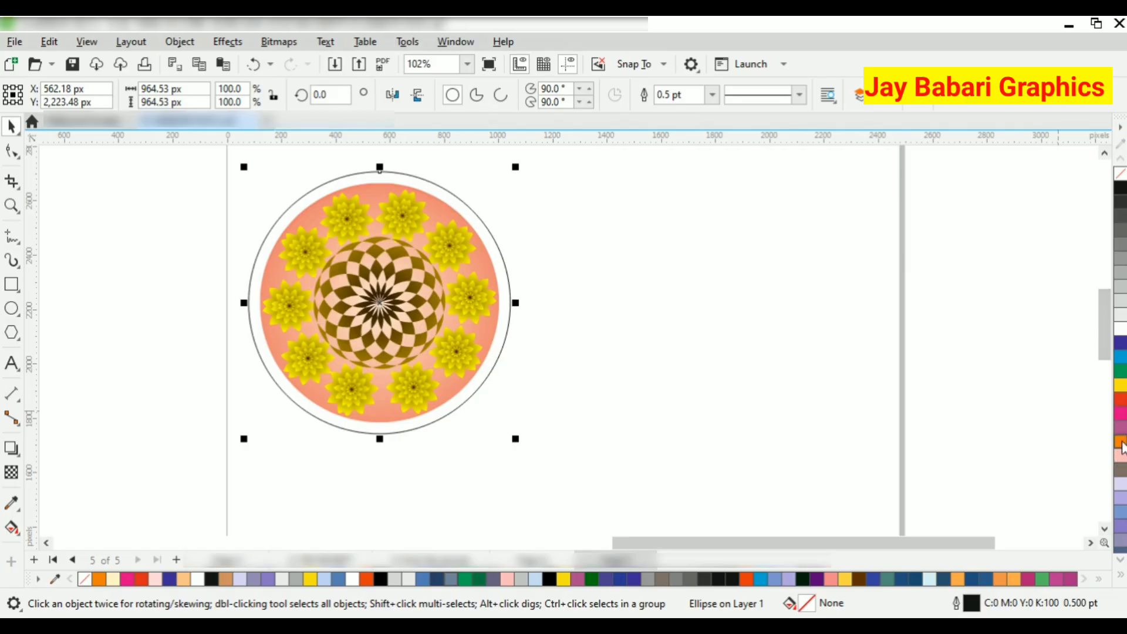
{"action": "left_click", "coordinate": [1122, 443]}
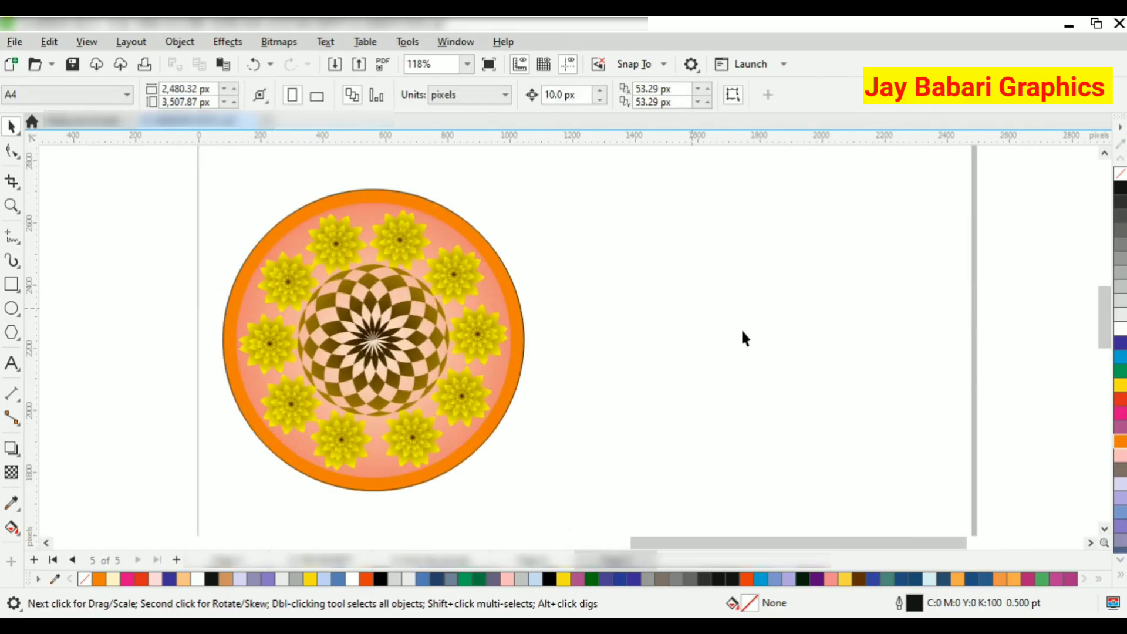
{"action": "left_click", "coordinate": [456, 213]}
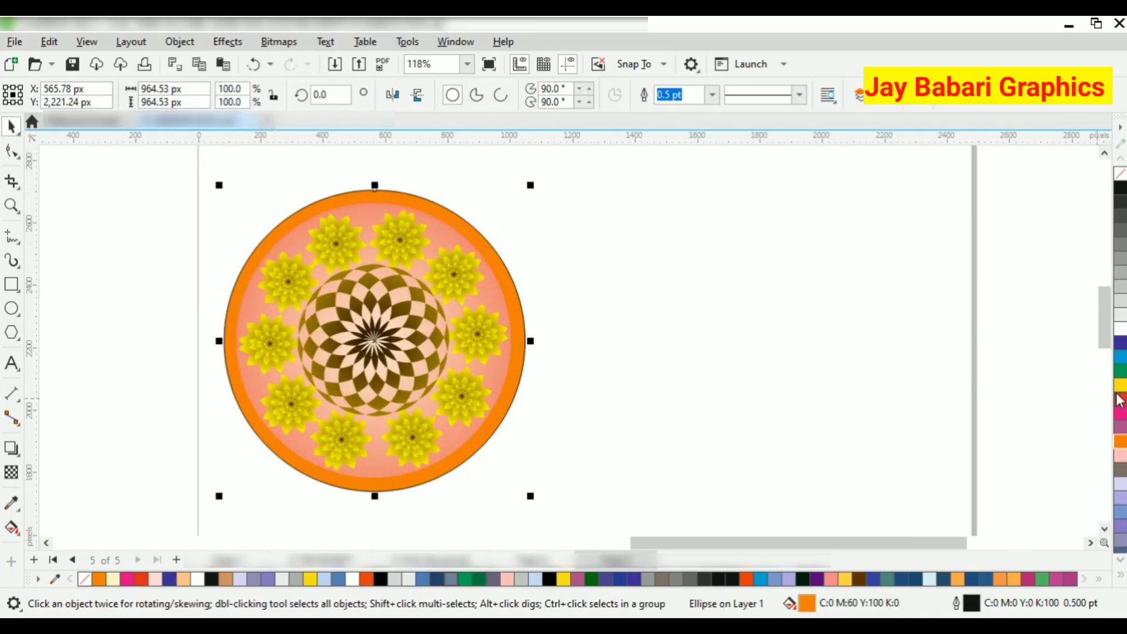
{"action": "left_click", "coordinate": [1120, 386]}
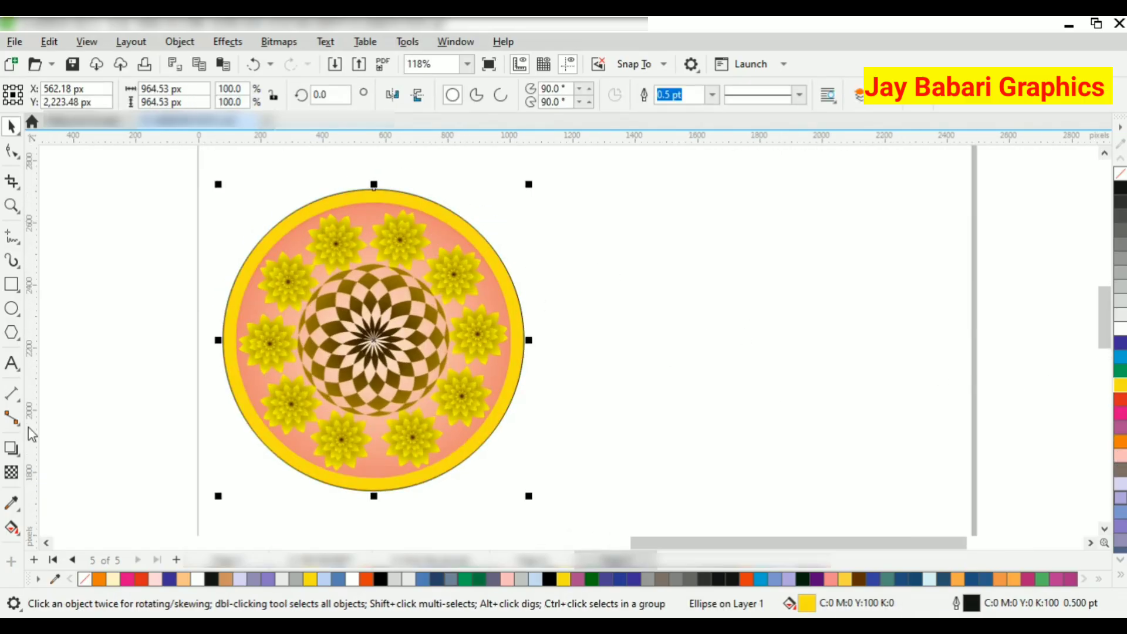
- Apply an elliptical fountain fill to the outer circle, from white at the rosette's centre to yellow at the rim
{"action": "left_click", "coordinate": [11, 528]}
{"action": "left_click_drag", "start_coordinate": [411, 265], "coordinate": [451, 210]}
{"action": "left_click", "coordinate": [294, 95]}
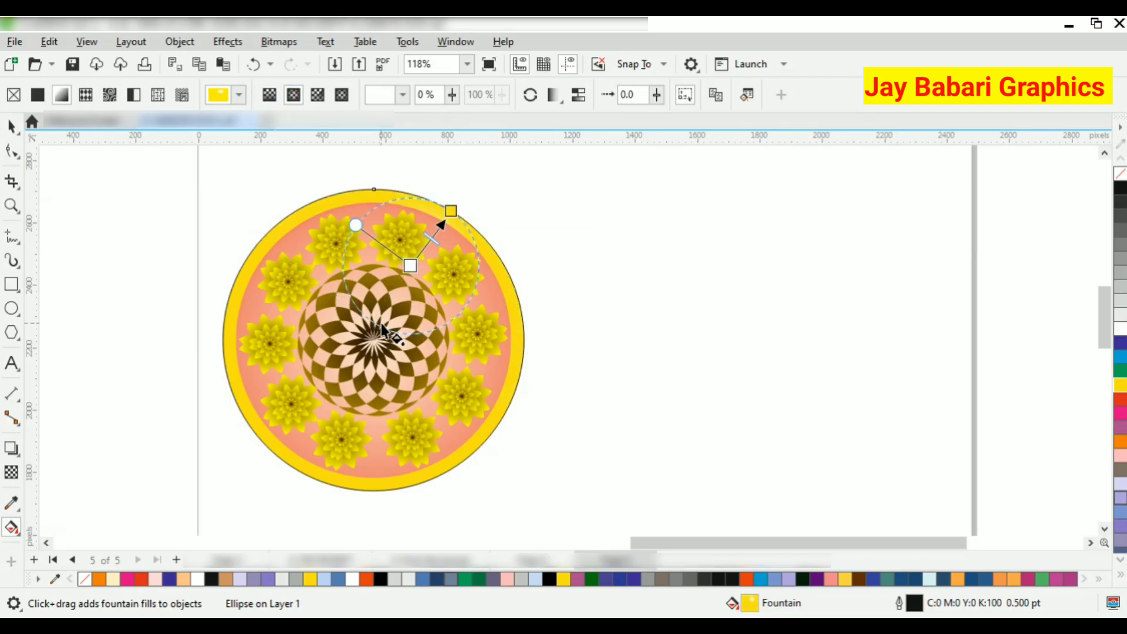
{"action": "left_click_drag", "start_coordinate": [410, 265], "coordinate": [369, 337]}
- Change the centre colour of the outer circle's gradient to orange-red and nudge its yellow end slightly
{"action": "left_click", "coordinate": [410, 327]}
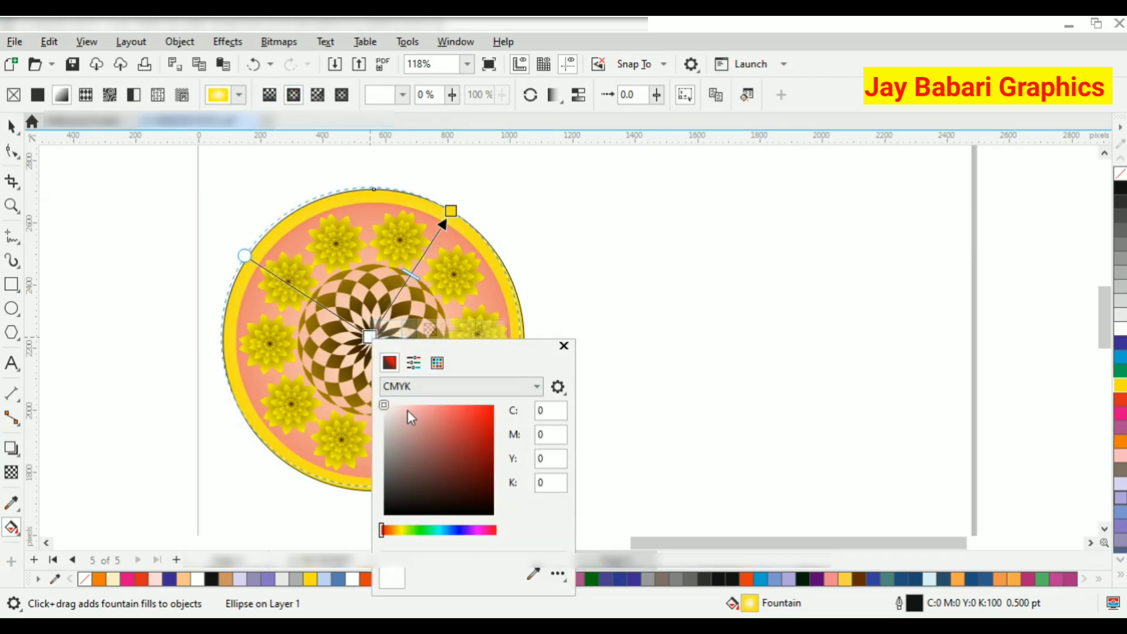
{"action": "left_click_drag", "start_coordinate": [411, 417], "coordinate": [493, 406]}
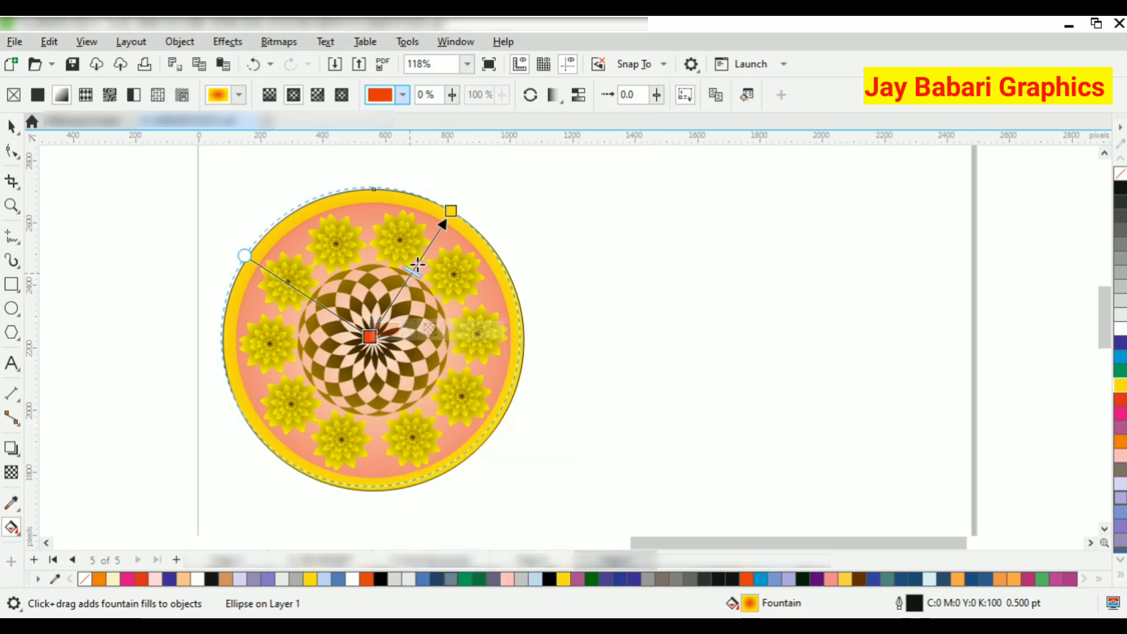
{"action": "mouse_move", "coordinate": [450, 210]}
{"action": "left_mouse_down"}
{"action": "mouse_move", "coordinate": [460, 193]}
{"action": "mouse_move", "coordinate": [442, 219]}
{"action": "mouse_move", "coordinate": [445, 208]}
{"action": "left_mouse_up"}
{"action": "left_click", "coordinate": [12, 127]}
{"action": "left_click", "coordinate": [681, 326]}
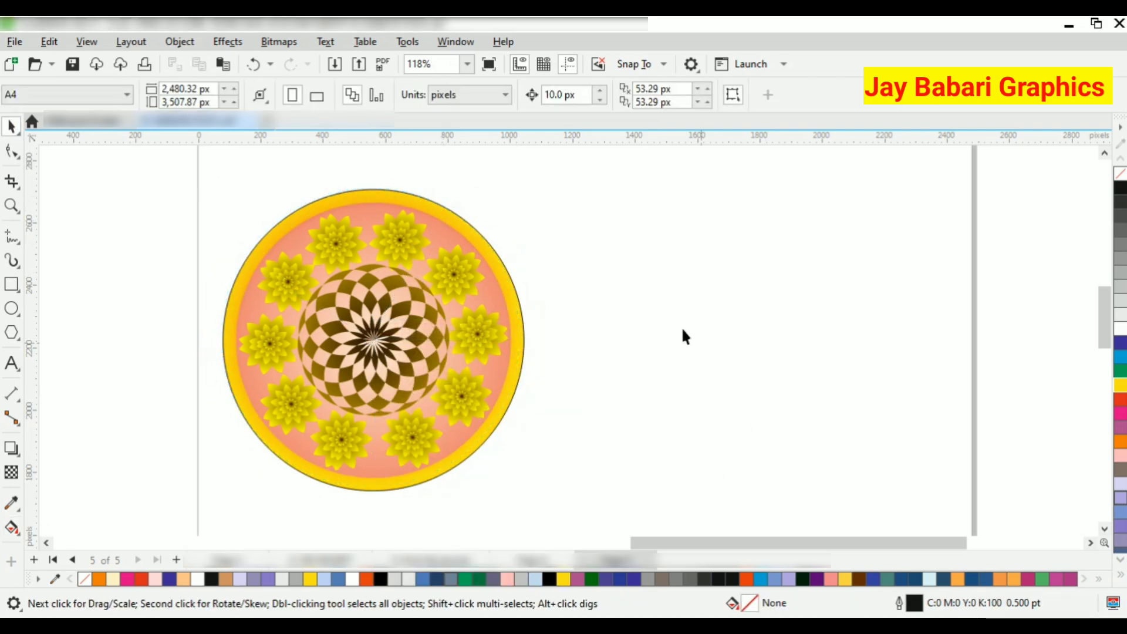
- Make a concentric copy of the inner circle scaled to about 508 px behind the rosette and fill it white
{"action": "left_click", "coordinate": [441, 221]}
{"action": "scroll", "coordinate": [440, 222], "scroll_direction": "up", "scroll_amount": 1}
{"action": "left_click_drag", "start_coordinate": [530, 192], "coordinate": [490, 263]}
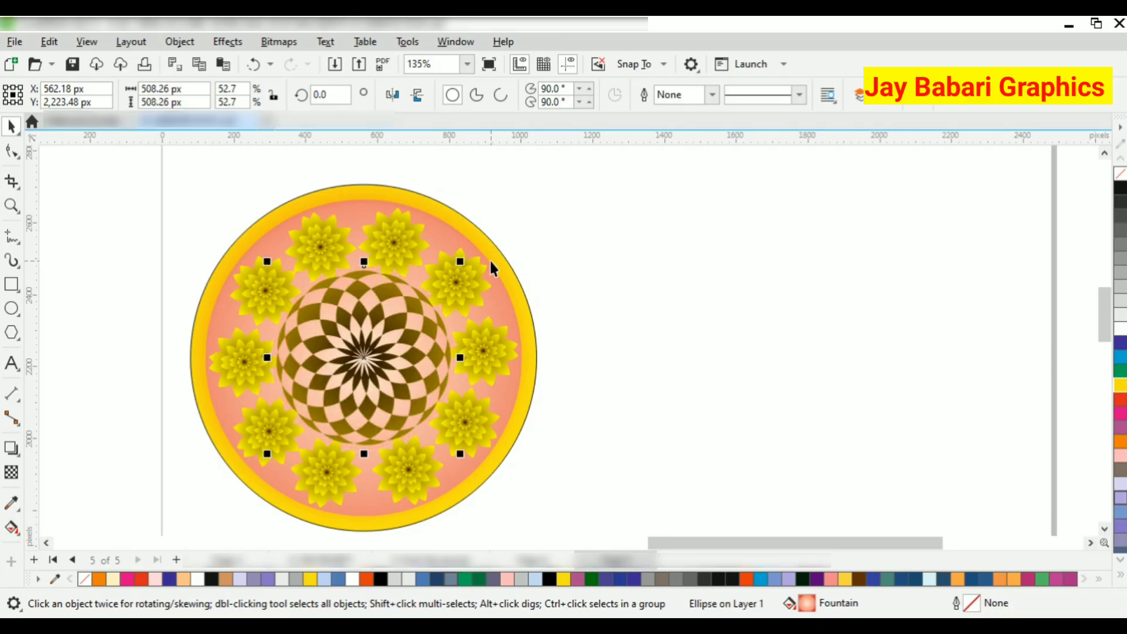
{"action": "key", "text": "Delete"}
{"action": "scroll", "coordinate": [296, 352], "scroll_direction": "up", "scroll_amount": 2}
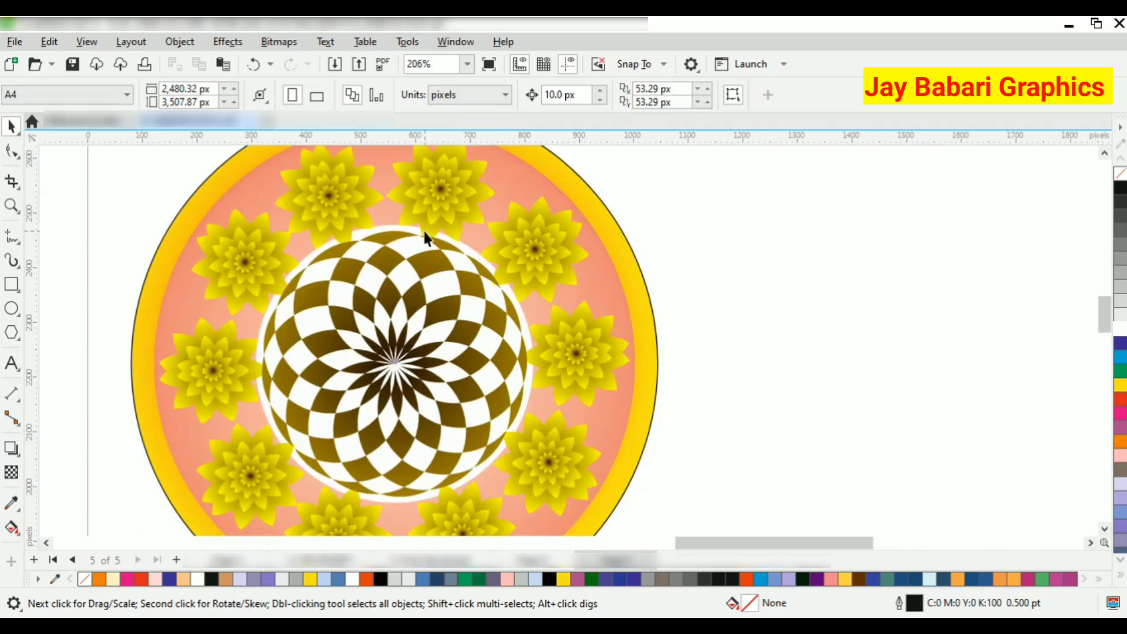
{"action": "left_click", "coordinate": [406, 226]}
{"action": "left_click", "coordinate": [11, 473]}
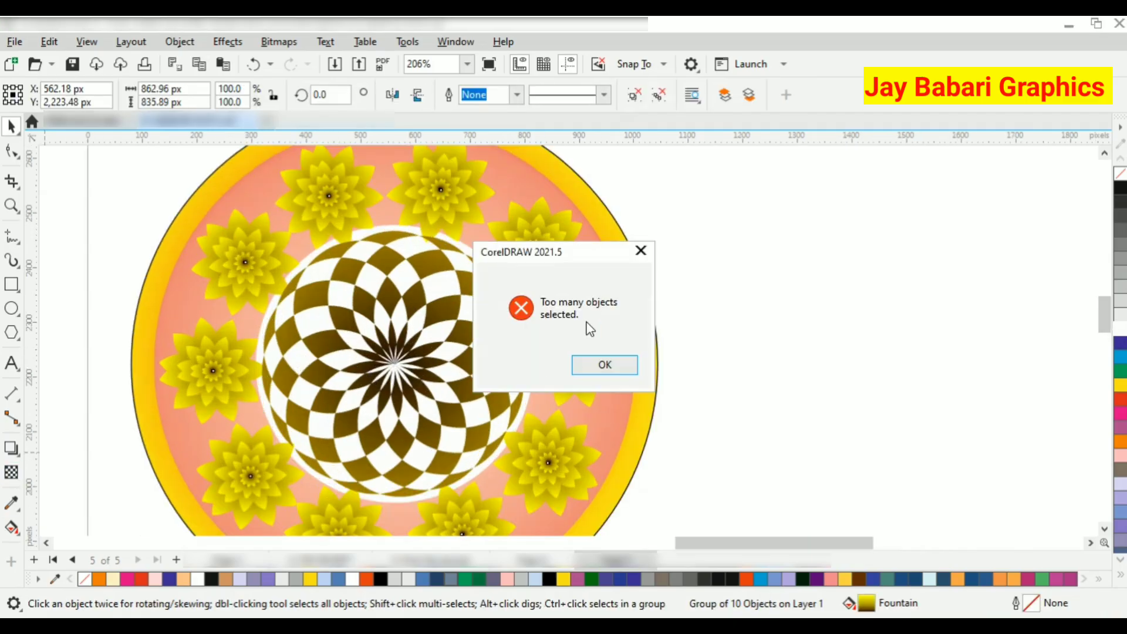
{"action": "left_click", "coordinate": [642, 249]}
{"action": "scroll", "coordinate": [461, 249], "scroll_direction": "down", "scroll_amount": 2}
{"action": "scroll", "coordinate": [463, 264], "scroll_direction": "up", "scroll_amount": 2}
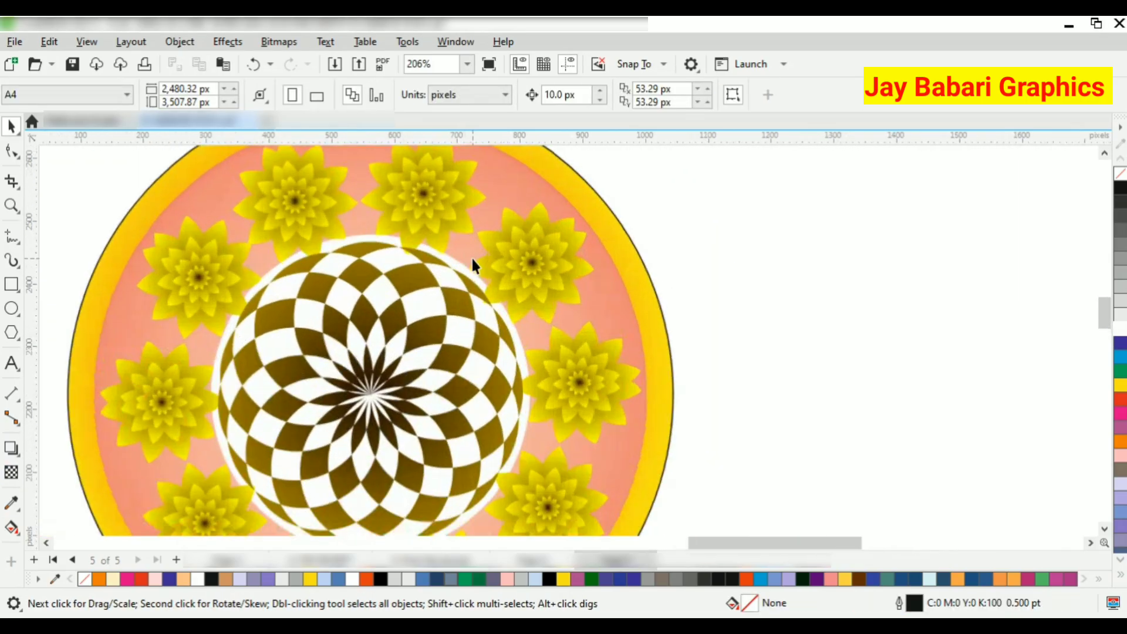
- Apply an elliptical fountain transparency to the white circle behind the rosette, centred on the rosette's middle
{"action": "left_click", "coordinate": [453, 264], "text": "ctrl"}
{"action": "left_click", "coordinate": [11, 473]}
{"action": "scroll", "coordinate": [289, 376], "scroll_direction": "down", "scroll_amount": 2}
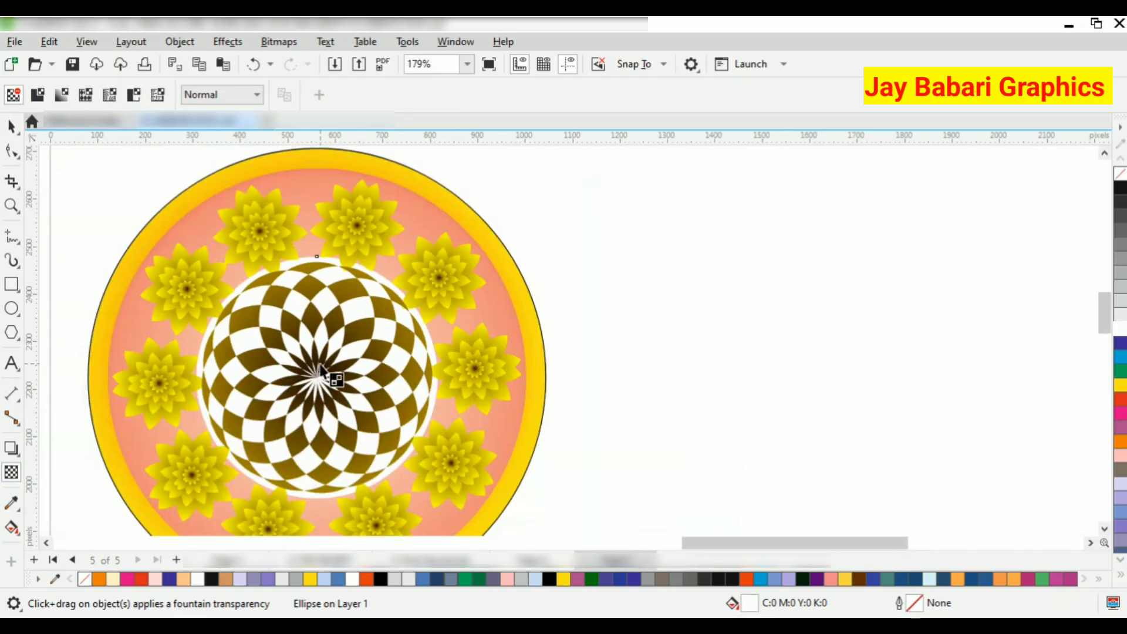
{"action": "left_click_drag", "start_coordinate": [318, 360], "coordinate": [364, 285]}
{"action": "left_click", "coordinate": [356, 95]}
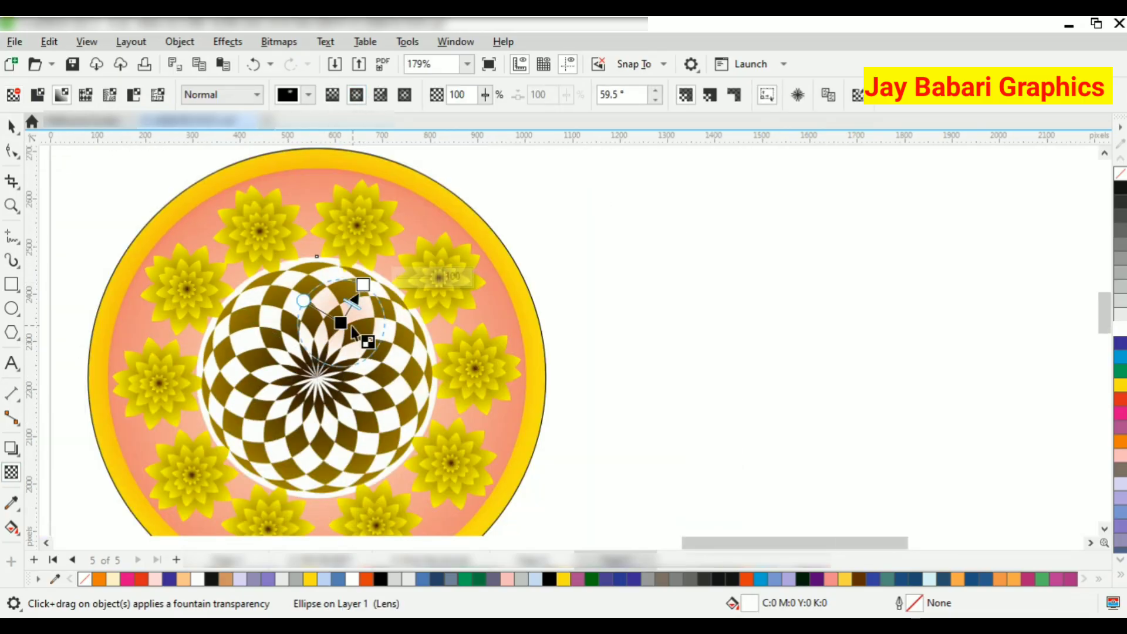
{"action": "left_click_drag", "start_coordinate": [341, 322], "coordinate": [316, 378]}
{"action": "left_click", "coordinate": [404, 95]}
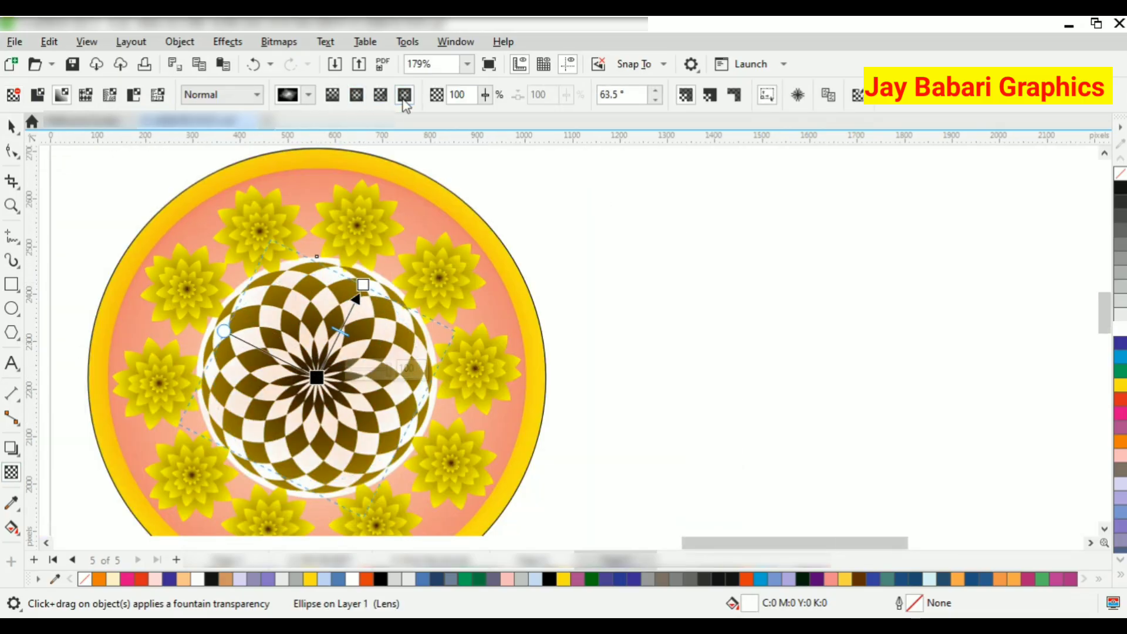
{"action": "left_click_drag", "start_coordinate": [371, 288], "coordinate": [385, 222]}
{"action": "key", "text": "ctrl+z"}
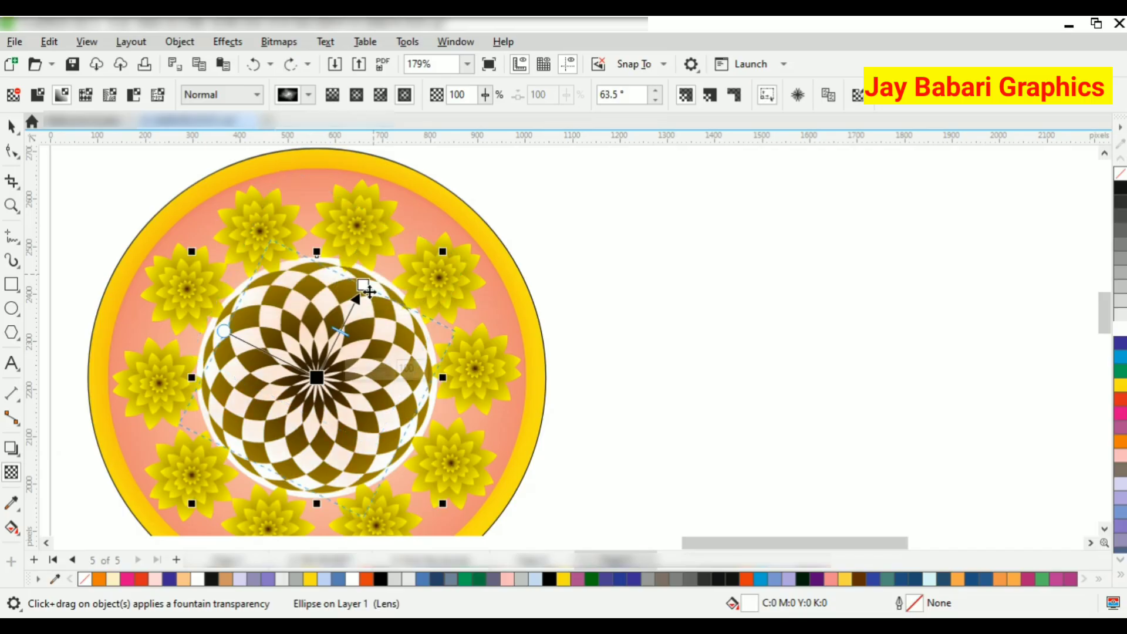
- Fit the elliptical transparency to the white circle's edge and reverse it, with an opaque centre and 100% transparency at the edge
{"action": "left_click_drag", "start_coordinate": [317, 378], "coordinate": [314, 381]}
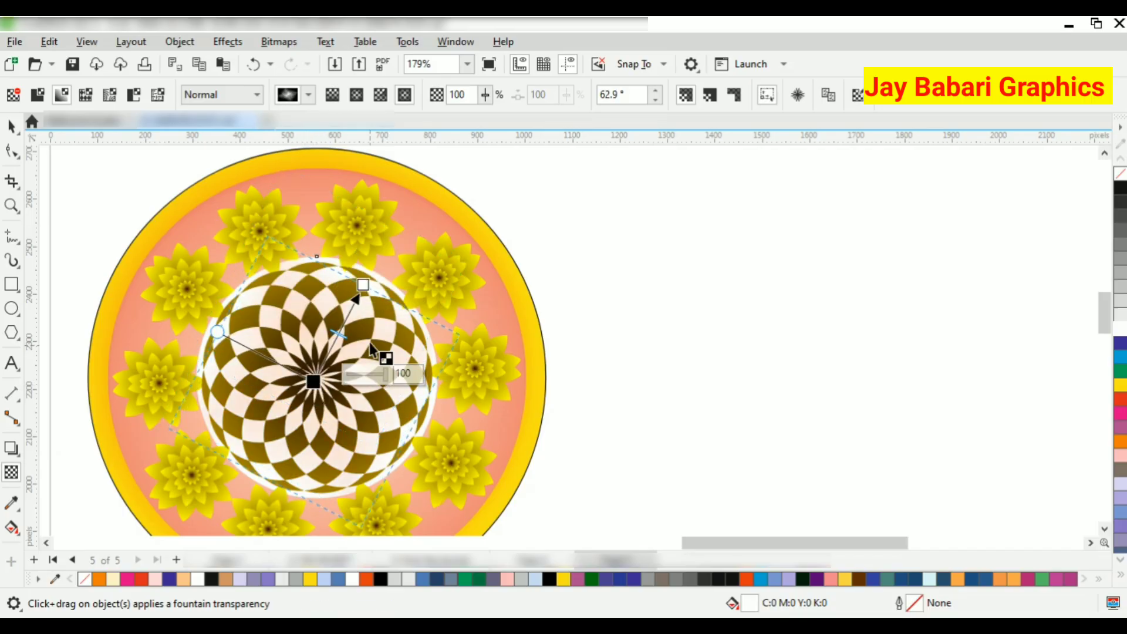
{"action": "left_click_drag", "start_coordinate": [363, 285], "coordinate": [344, 260]}
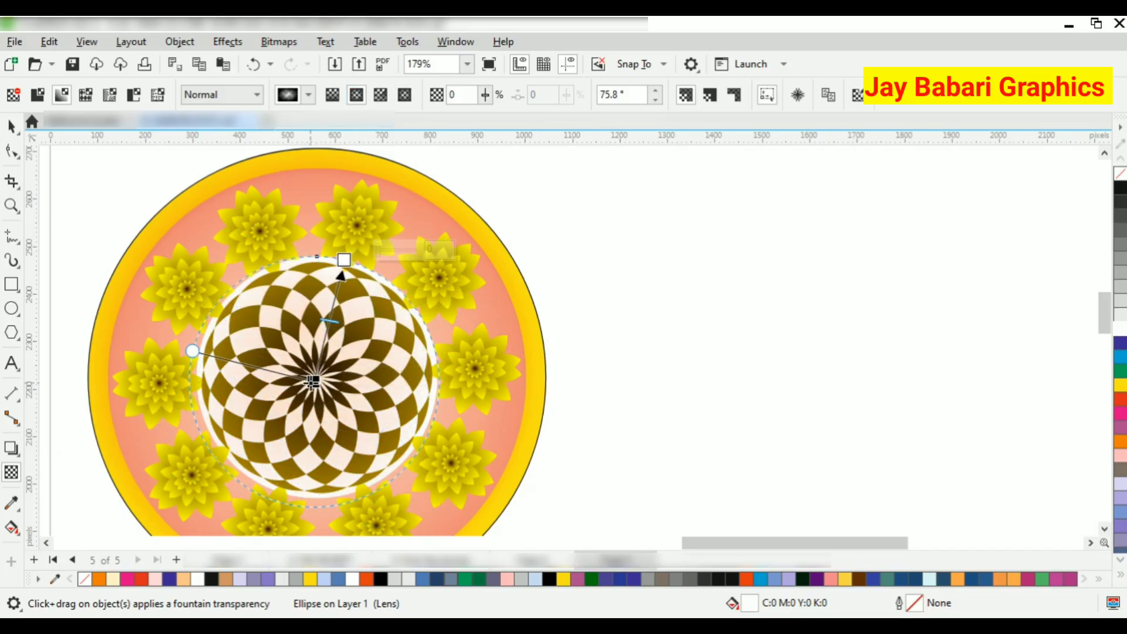
{"action": "left_click_drag", "start_coordinate": [386, 371], "coordinate": [382, 371]}
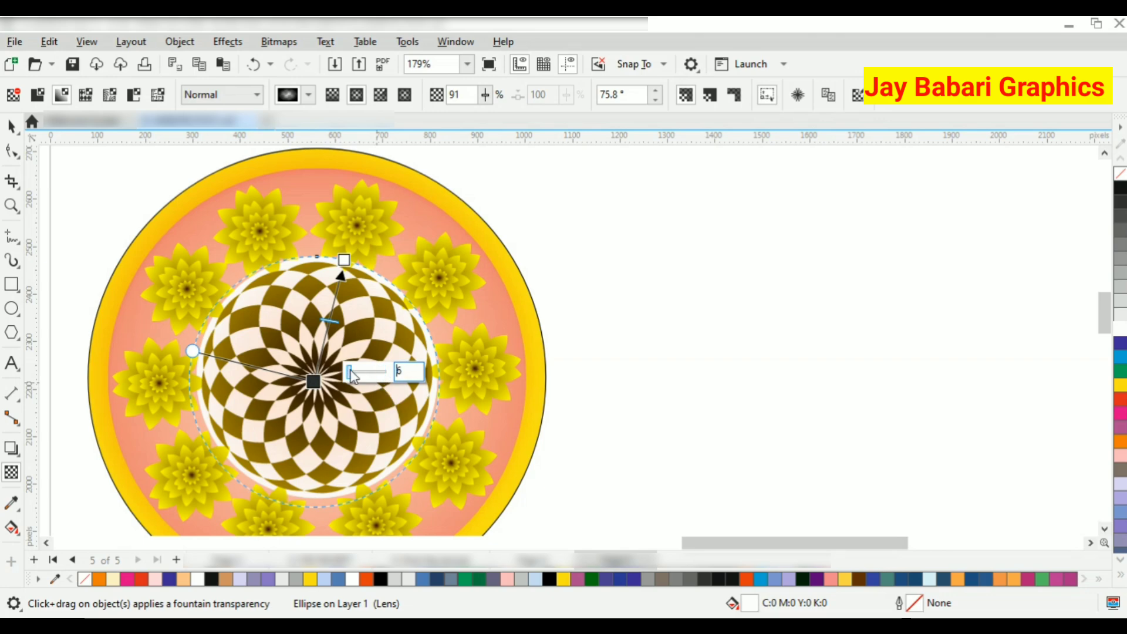
{"action": "left_click", "coordinate": [345, 260]}
{"action": "left_click_drag", "start_coordinate": [412, 251], "coordinate": [421, 259]}
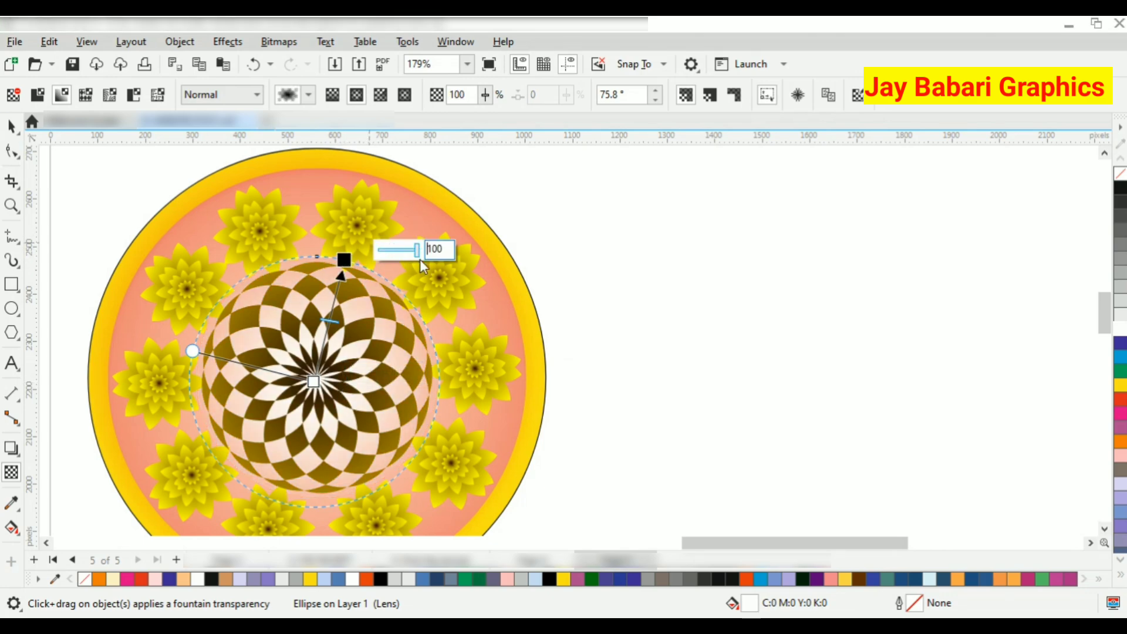
{"action": "left_click", "coordinate": [12, 128]}
{"action": "key", "text": "Escape"}
{"action": "scroll", "coordinate": [358, 183], "scroll_direction": "down", "scroll_amount": 1}
{"action": "scroll", "coordinate": [434, 329], "scroll_direction": "down", "scroll_amount": 1}
{"action": "scroll", "coordinate": [353, 302], "scroll_direction": "up", "scroll_amount": 1}
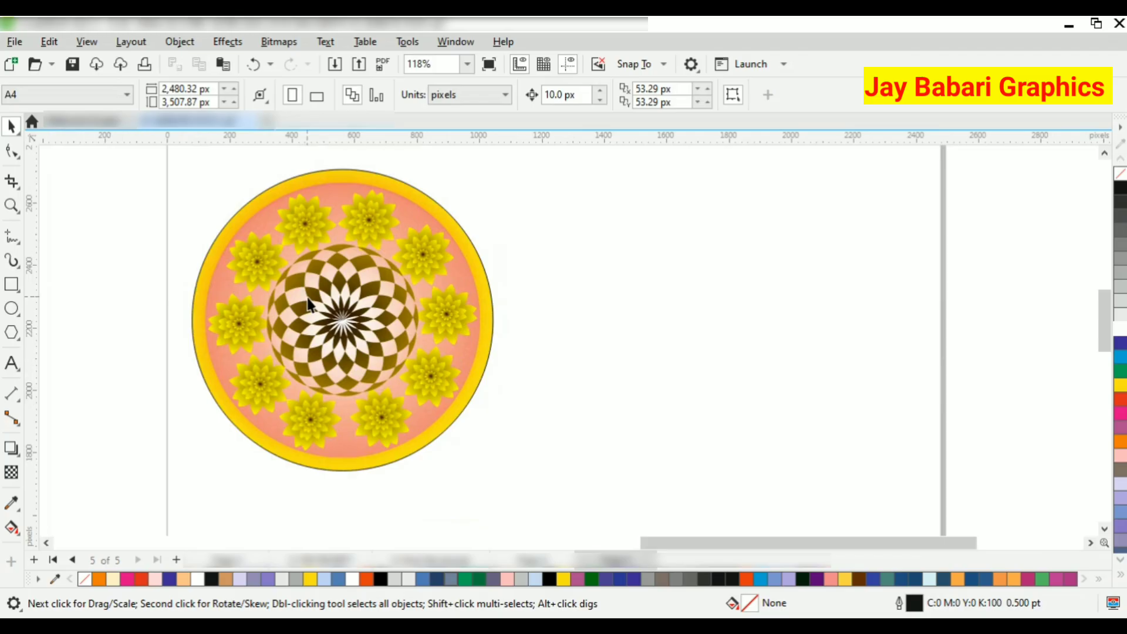
- Remove the outer circle's outline and fill the inner circle behind the flowers with solid cyan
{"action": "left_click", "coordinate": [399, 190]}
{"action": "right_click", "coordinate": [1121, 174]}
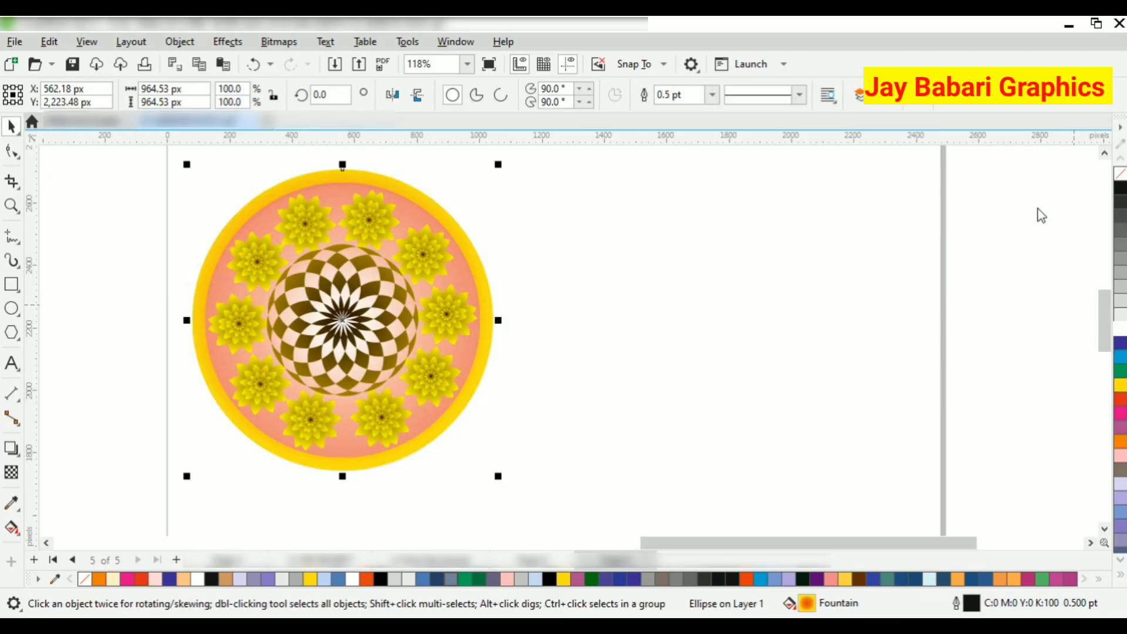
{"action": "key", "text": "Escape"}
{"action": "scroll", "coordinate": [425, 226], "scroll_direction": "up", "scroll_amount": 1}
{"action": "left_click", "coordinate": [466, 212]}
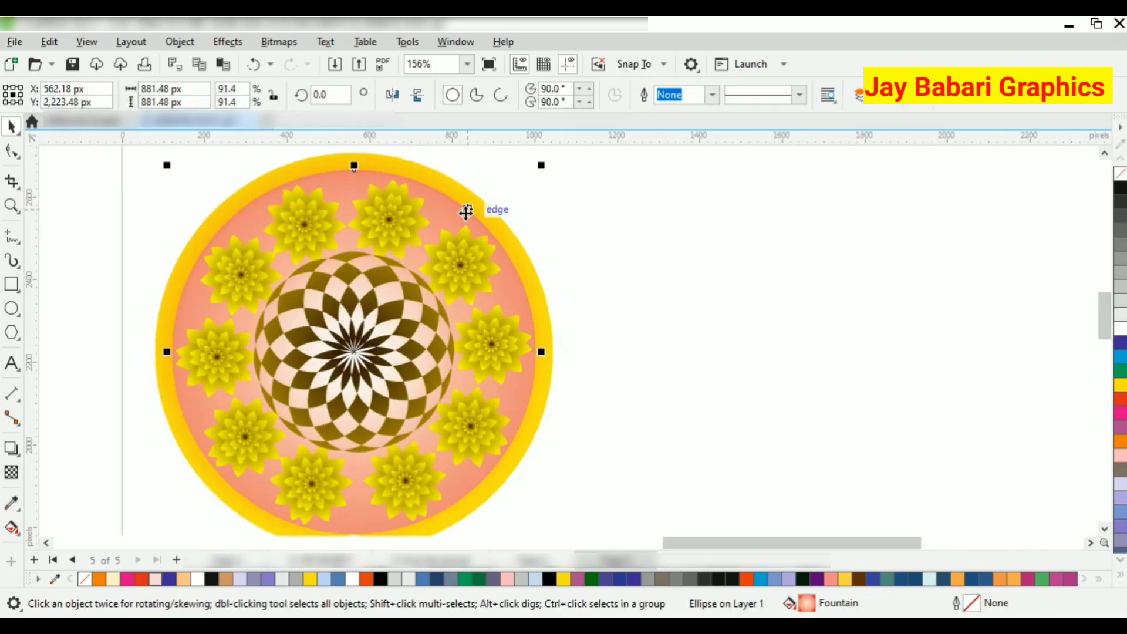
{"action": "left_click", "coordinate": [1122, 364]}
{"action": "left_click", "coordinate": [813, 284]}
{"action": "scroll", "coordinate": [392, 319], "scroll_direction": "up", "scroll_amount": 2}
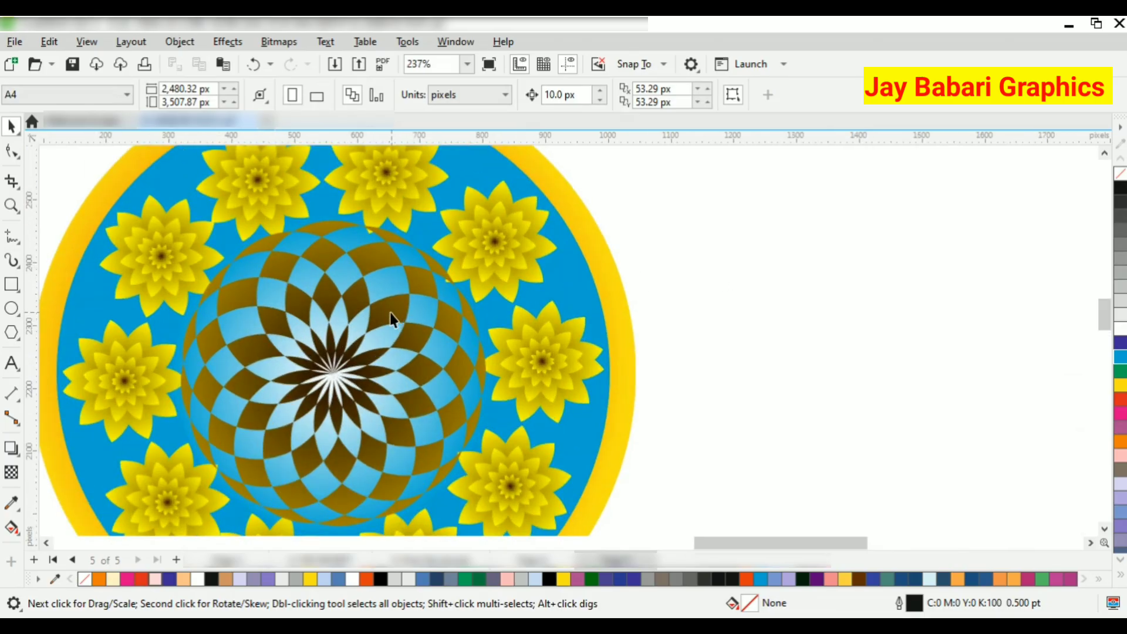
- Change the outer end colour of the checkered rosette's elliptical gradient to bright yellow
{"action": "left_click", "coordinate": [375, 316]}
{"action": "scroll", "coordinate": [390, 312], "scroll_direction": "down", "scroll_amount": 1}
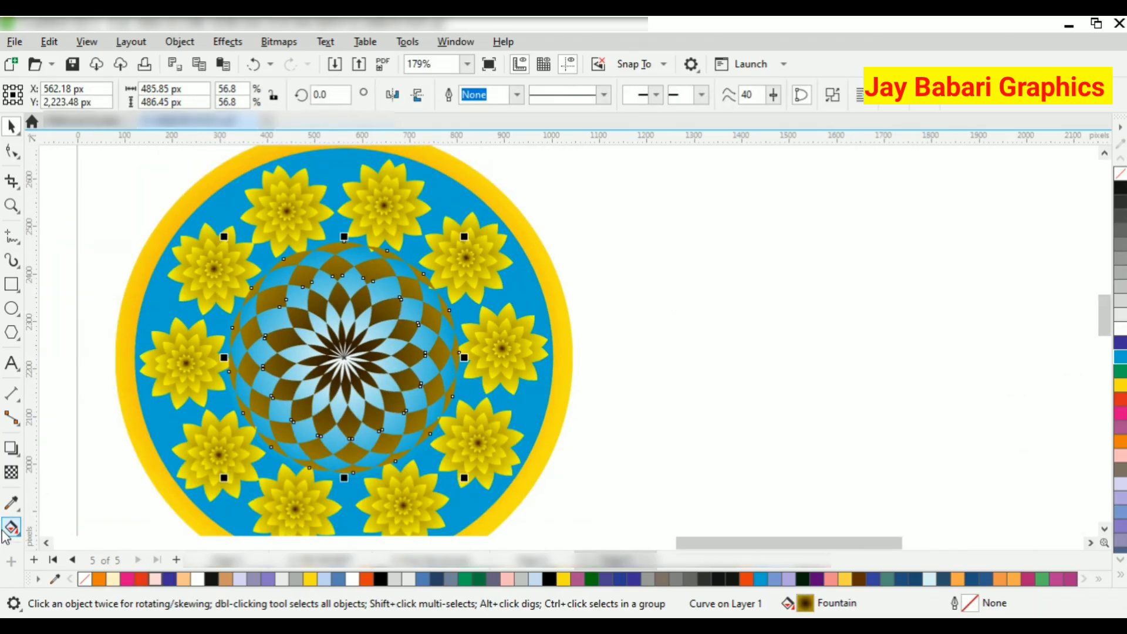
{"action": "left_click", "coordinate": [11, 528]}
{"action": "left_click", "coordinate": [464, 319]}
{"action": "left_click", "coordinate": [455, 336]}
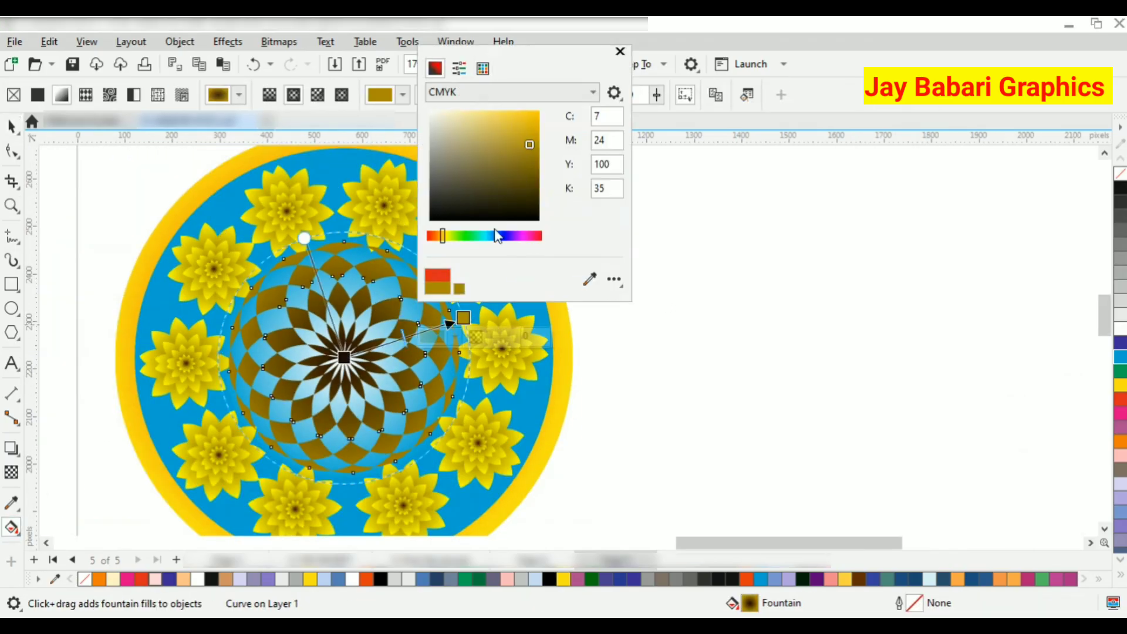
{"action": "left_click", "coordinate": [540, 236]}
{"action": "left_click", "coordinate": [540, 111]}
{"action": "mouse_move", "coordinate": [447, 237]}
{"action": "left_mouse_down"}
{"action": "mouse_move", "coordinate": [468, 237]}
{"action": "mouse_move", "coordinate": [445, 238]}
{"action": "left_mouse_up"}
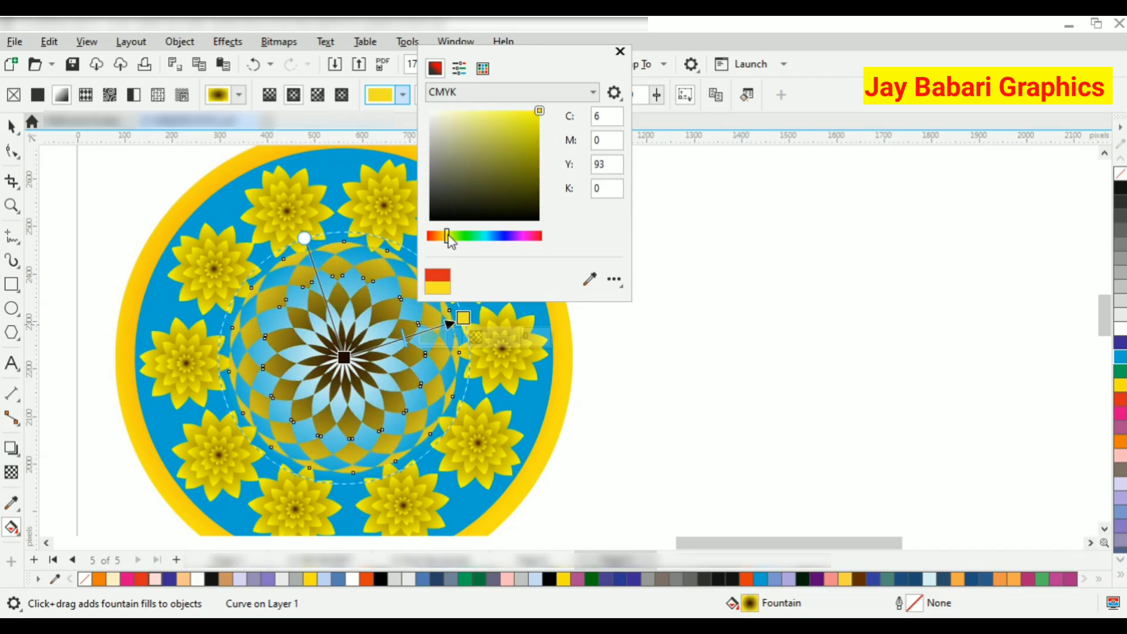
- Redraw the rosette's fountain fill as a tiny gradient outside the design, turning the whole rosette plain yellow
{"action": "left_click", "coordinate": [13, 125]}
{"action": "left_click_drag", "start_coordinate": [866, 421], "coordinate": [863, 422]}
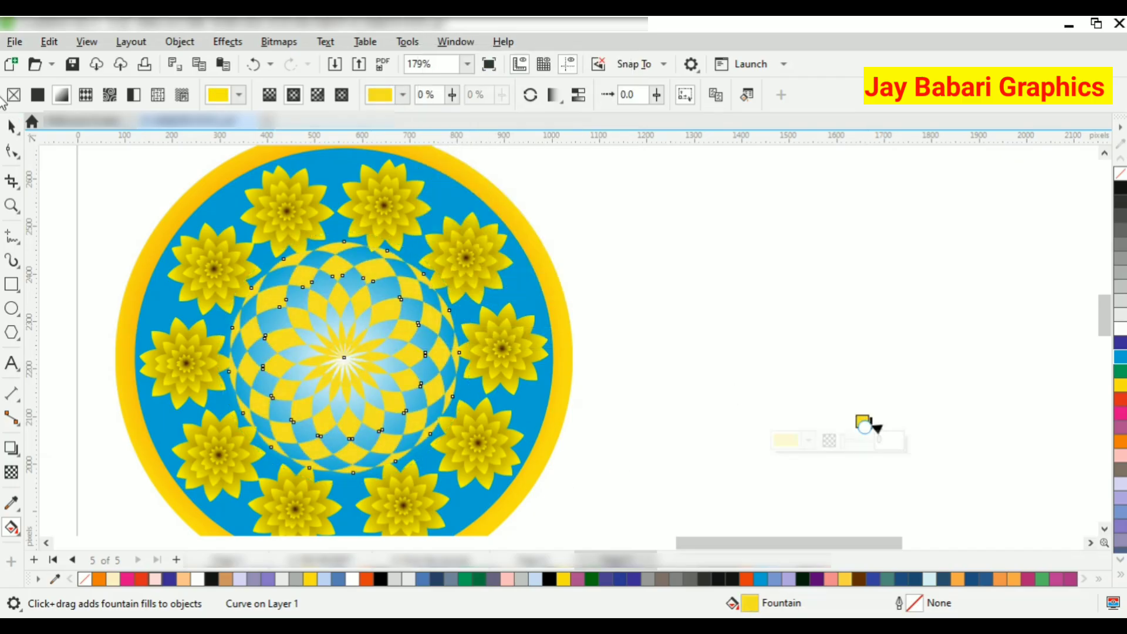
{"action": "left_click", "coordinate": [12, 126]}
{"action": "left_click", "coordinate": [791, 254]}
{"action": "scroll", "coordinate": [455, 240], "scroll_direction": "down", "scroll_amount": 1}
{"action": "left_click", "coordinate": [436, 292]}
{"action": "scroll", "coordinate": [397, 262], "scroll_direction": "up", "scroll_amount": 1}
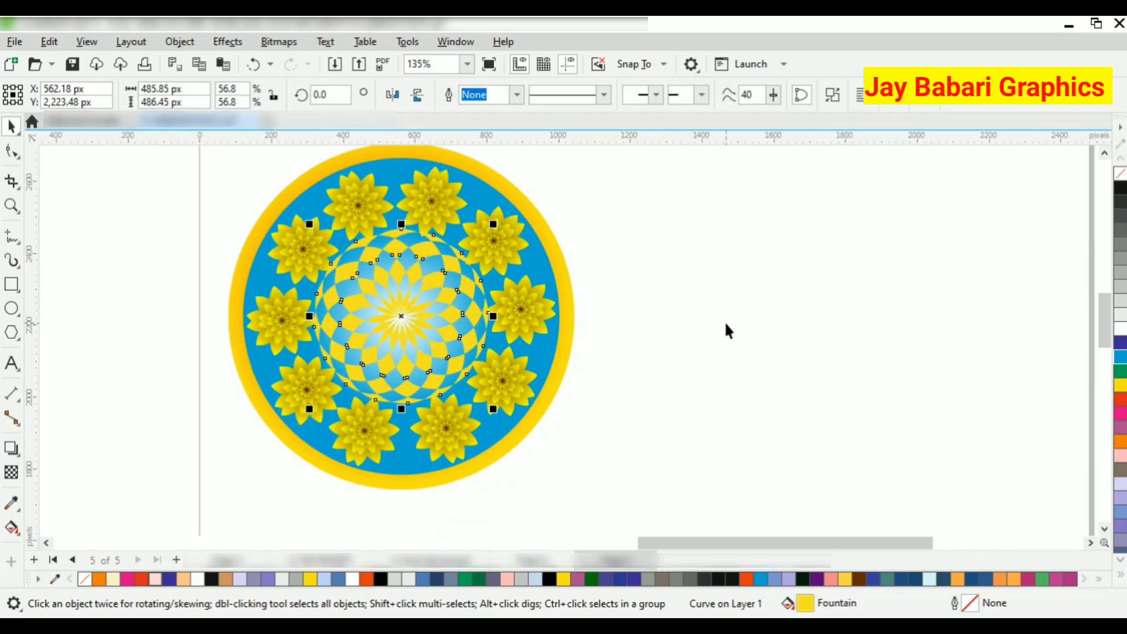
- Draw a circle about 247 px wide over the rosette's centre, fill it white and remove its outline
{"action": "left_click", "coordinate": [12, 308]}
{"action": "left_click_drag", "start_coordinate": [381, 310], "coordinate": [446, 357]}
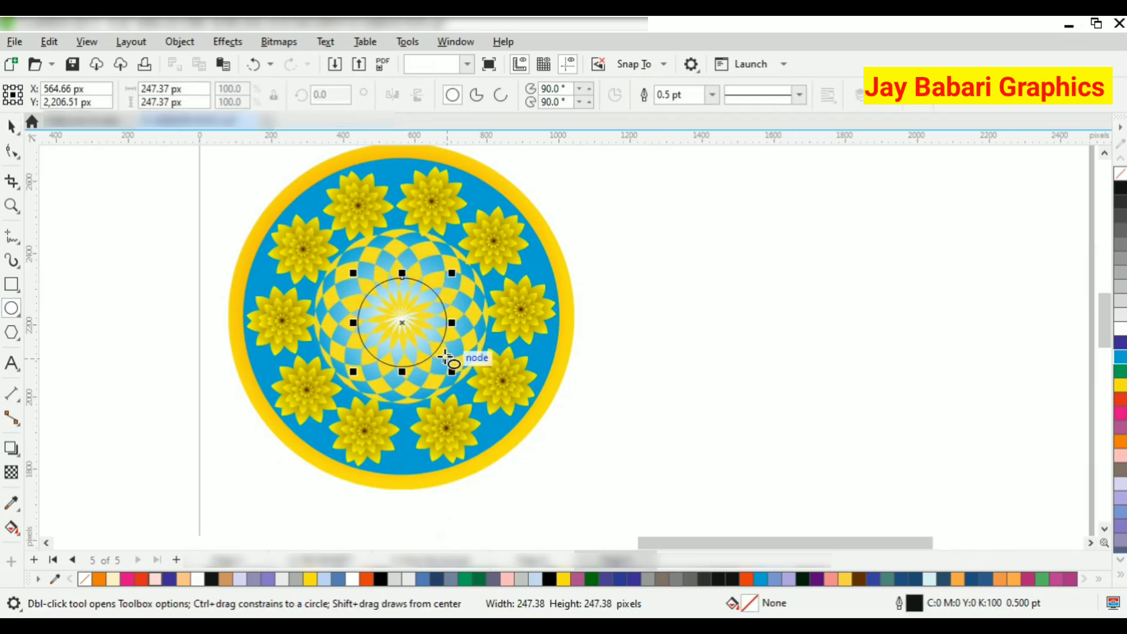
{"action": "key", "text": "space"}
{"action": "left_click", "coordinate": [1121, 329]}
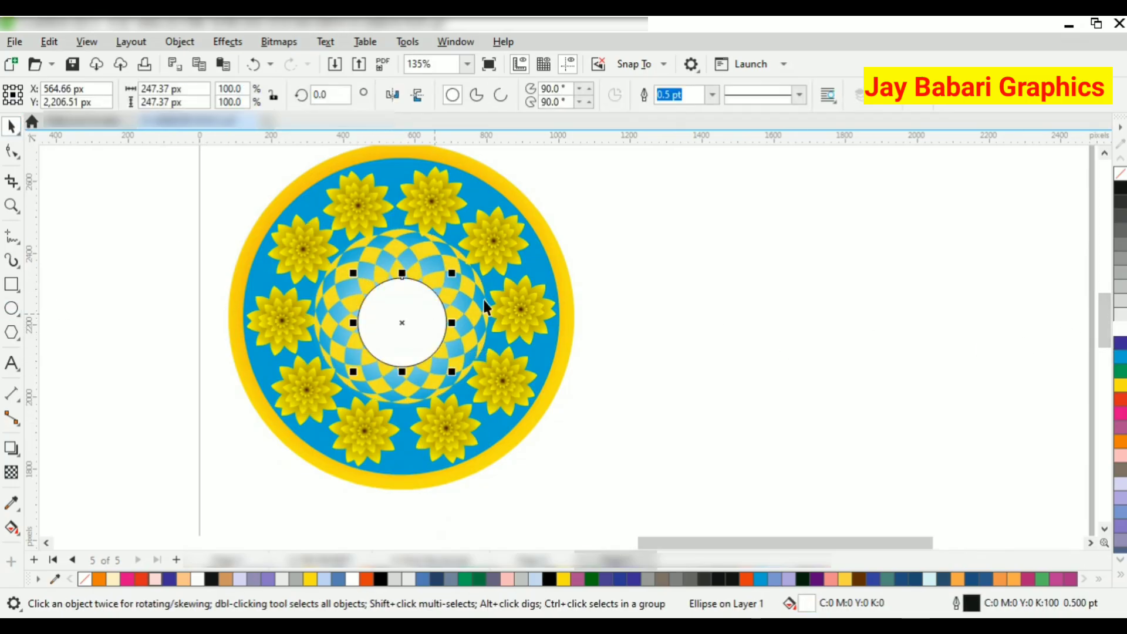
{"action": "right_click", "coordinate": [1121, 174]}
{"action": "left_click", "coordinate": [758, 253]}
- Align the new white circle to the centre of the transparent glow circle and enlarge it proportionally from its middle
{"action": "left_click", "coordinate": [399, 317]}
{"action": "left_click", "coordinate": [408, 257], "text": "shift"}
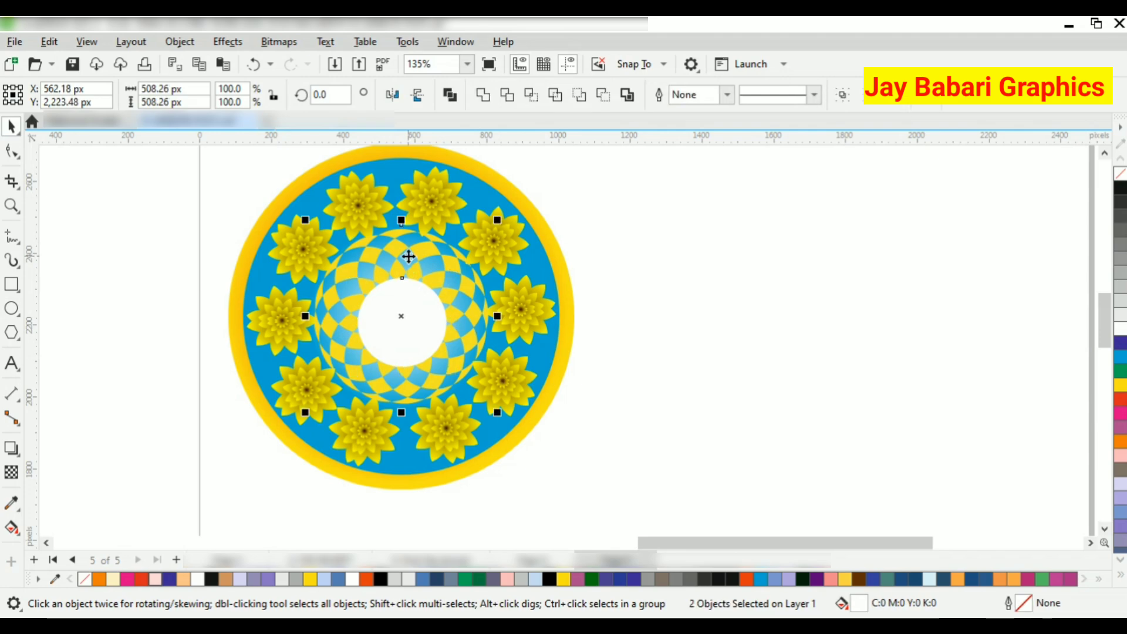
{"action": "key", "text": "e"}
{"action": "left_click", "coordinate": [590, 320]}
{"action": "left_click", "coordinate": [409, 310]}
{"action": "scroll", "coordinate": [409, 310], "scroll_direction": "up", "scroll_amount": 1}
{"action": "left_click_drag", "start_coordinate": [464, 382], "coordinate": [502, 410]}
{"action": "key", "text": "Escape"}
{"action": "scroll", "coordinate": [319, 273], "scroll_direction": "down", "scroll_amount": 3}
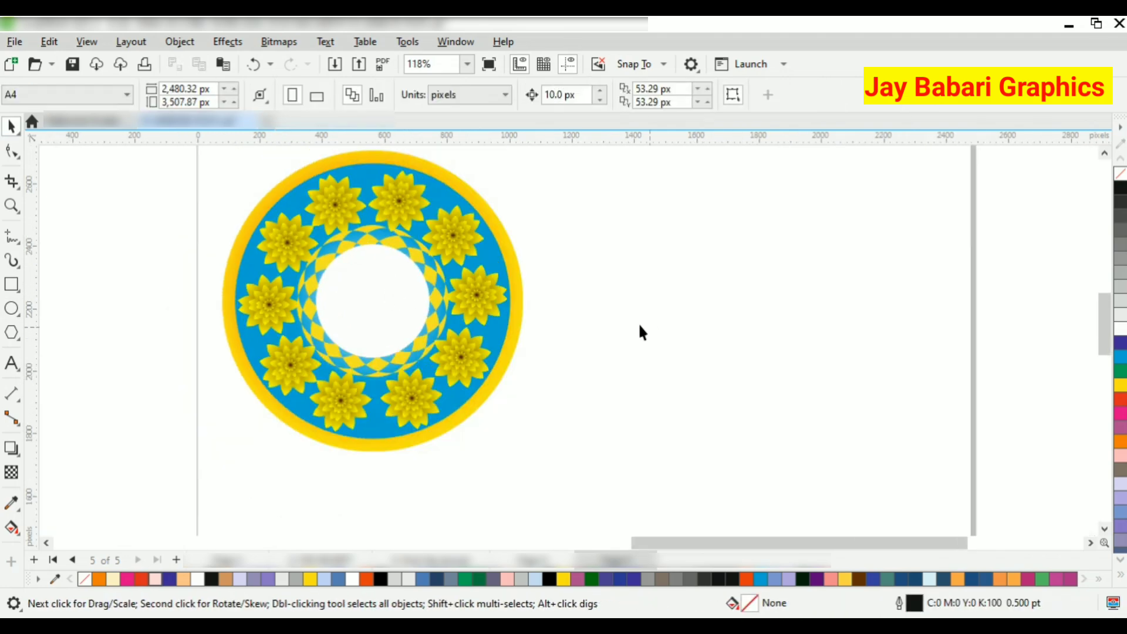
{"action": "scroll", "coordinate": [445, 186], "scroll_direction": "up", "scroll_amount": 1}
{"action": "left_click", "coordinate": [446, 187]}
{"action": "key", "text": "g"}
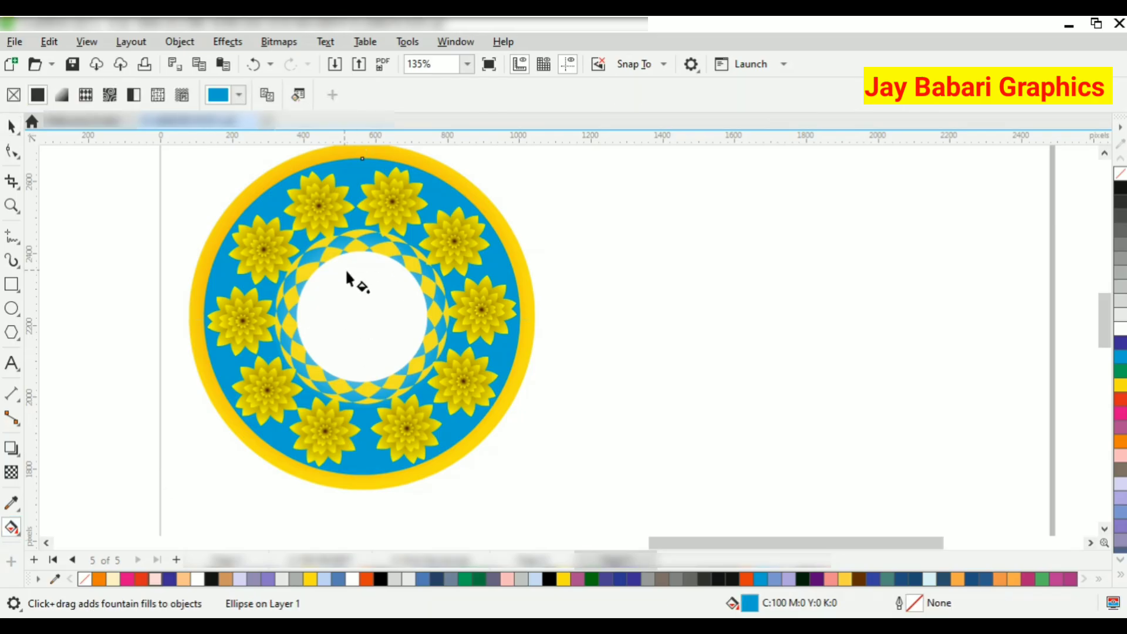
{"action": "key", "text": "space"}
- Fill the outer circle red and apply a linear red-to-white fountain fill from its middle toward its upper-right edge
{"action": "left_click", "coordinate": [452, 171]}
{"action": "left_click", "coordinate": [1121, 406]}
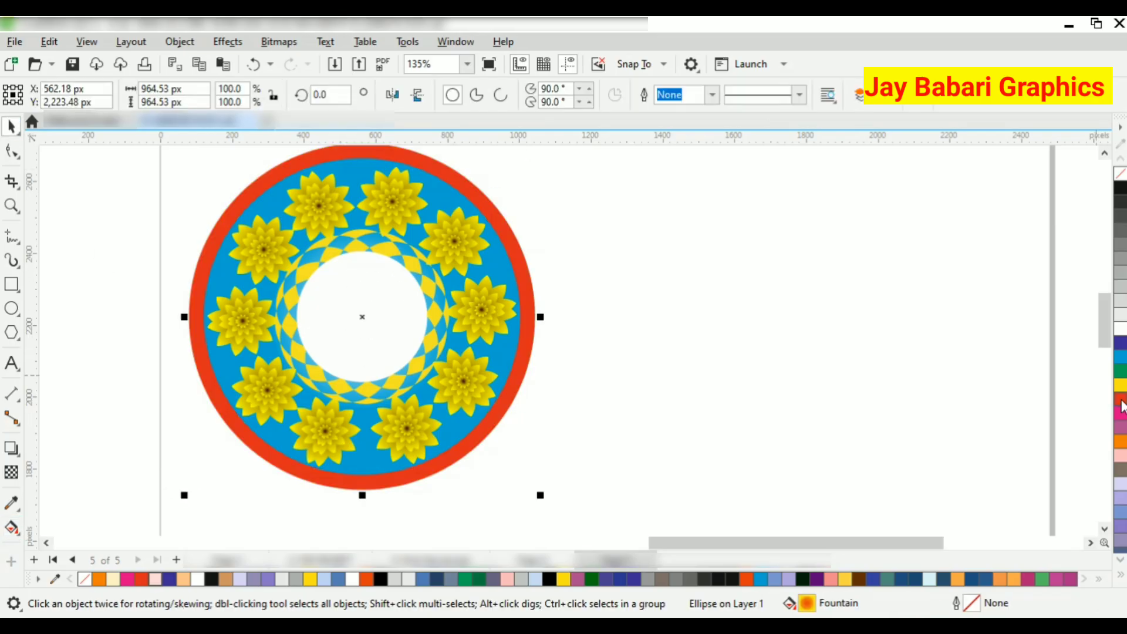
{"action": "key", "text": "g"}
{"action": "left_click_drag", "start_coordinate": [368, 305], "coordinate": [443, 181]}
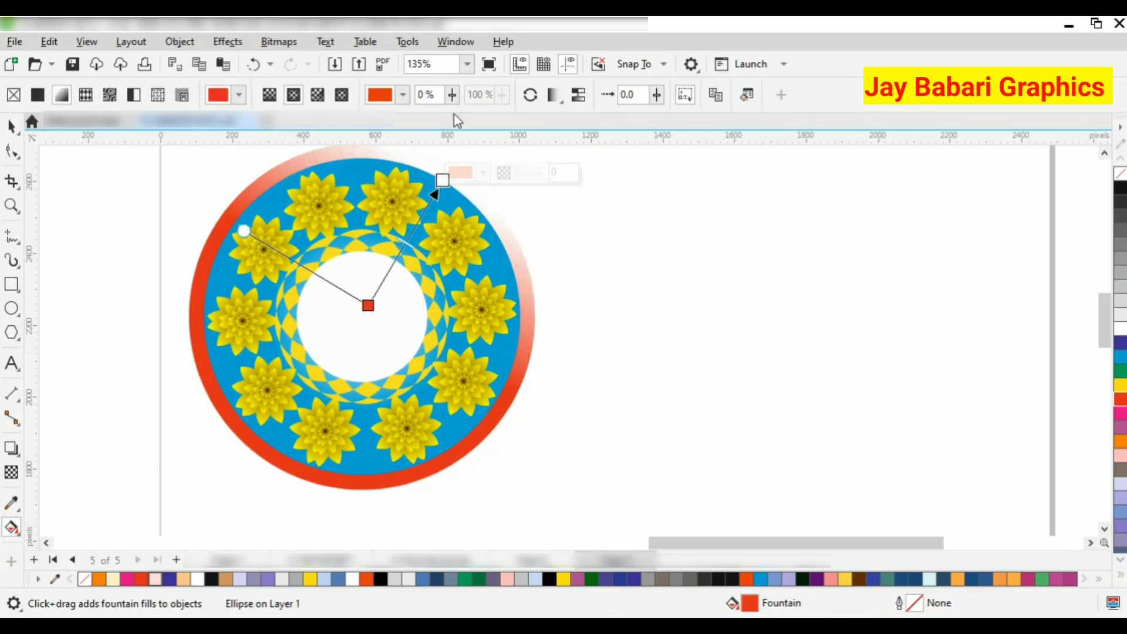
- Extend the outer circle's gradient to the rim and make it elliptical, with a white centre near the design's middle and red outside
{"action": "scroll", "coordinate": [403, 259], "scroll_direction": "up", "scroll_amount": 1}
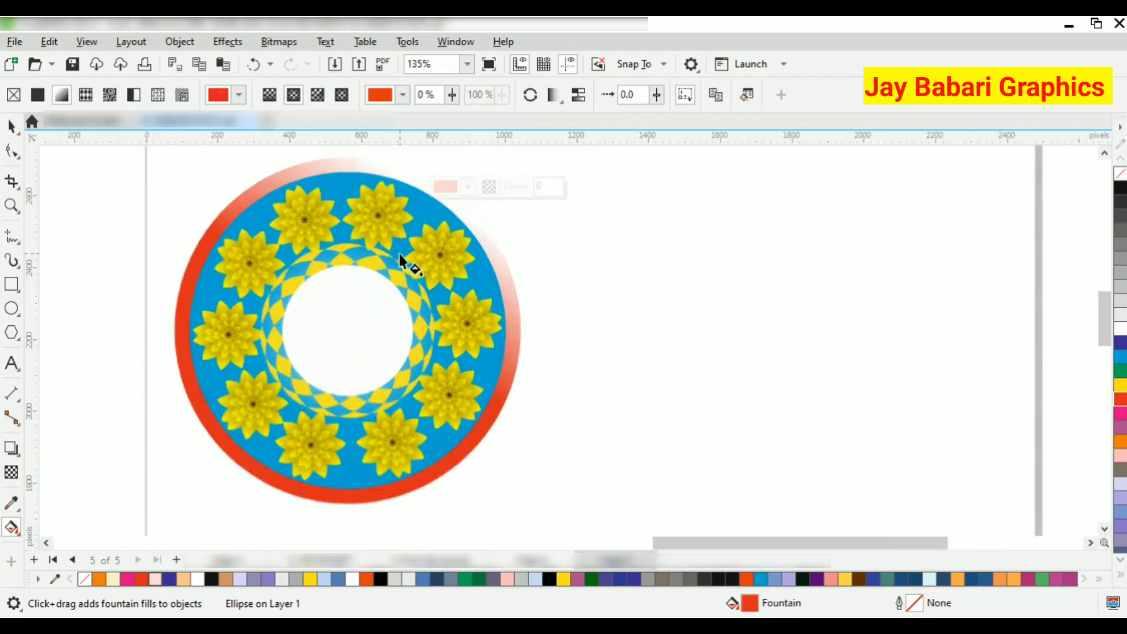
{"action": "scroll", "coordinate": [432, 181], "scroll_direction": "down", "scroll_amount": 2}
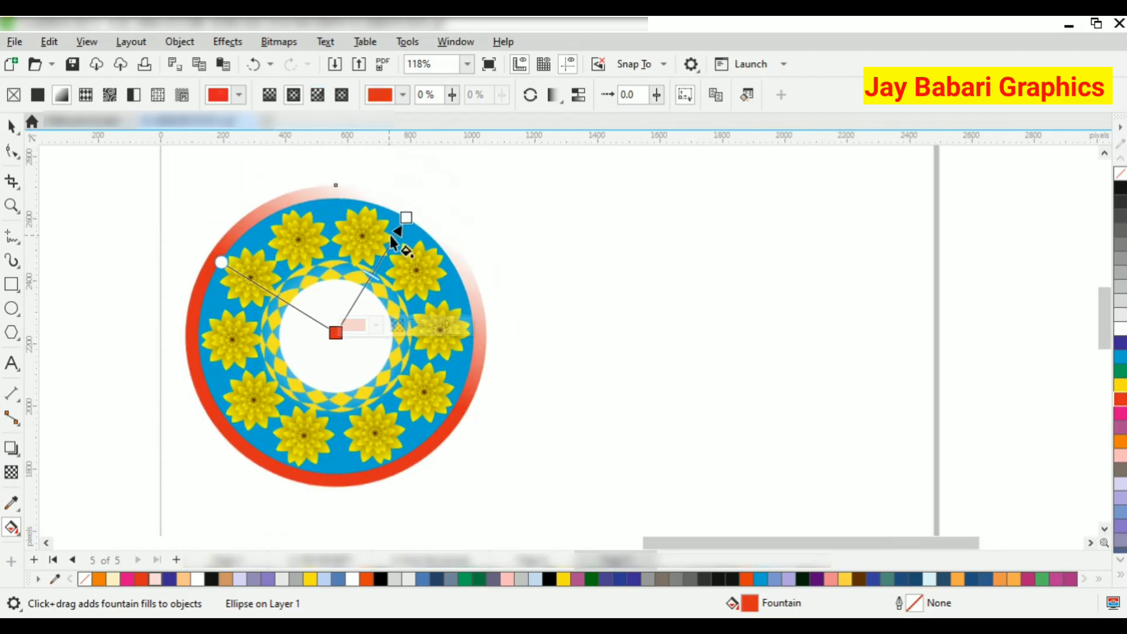
{"action": "left_click_drag", "start_coordinate": [406, 218], "coordinate": [388, 188]}
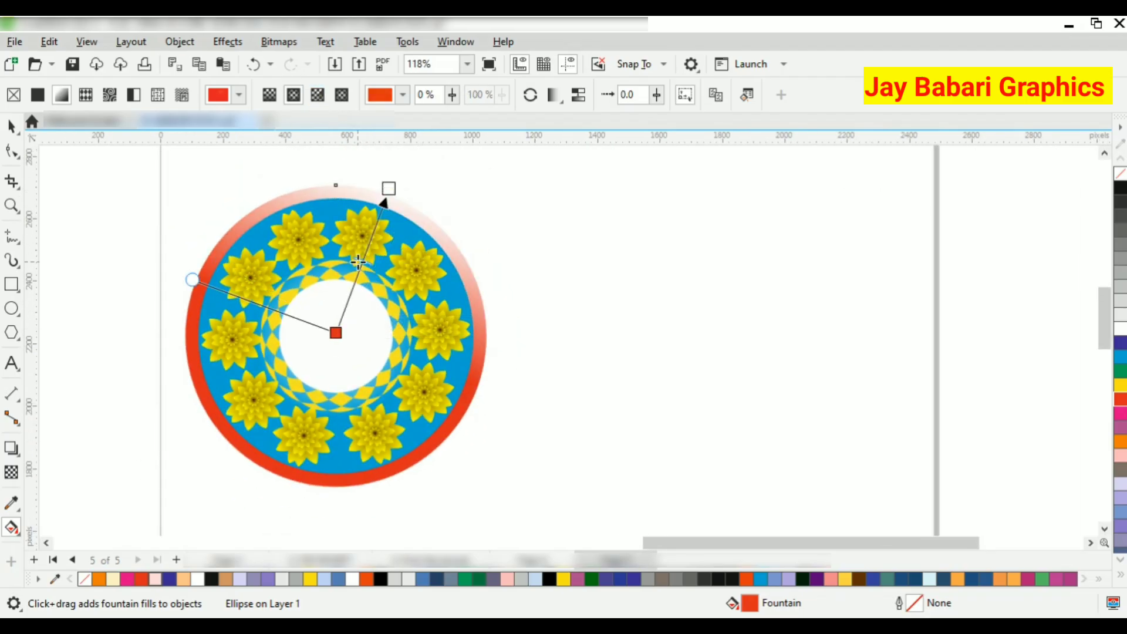
{"action": "left_click", "coordinate": [295, 97]}
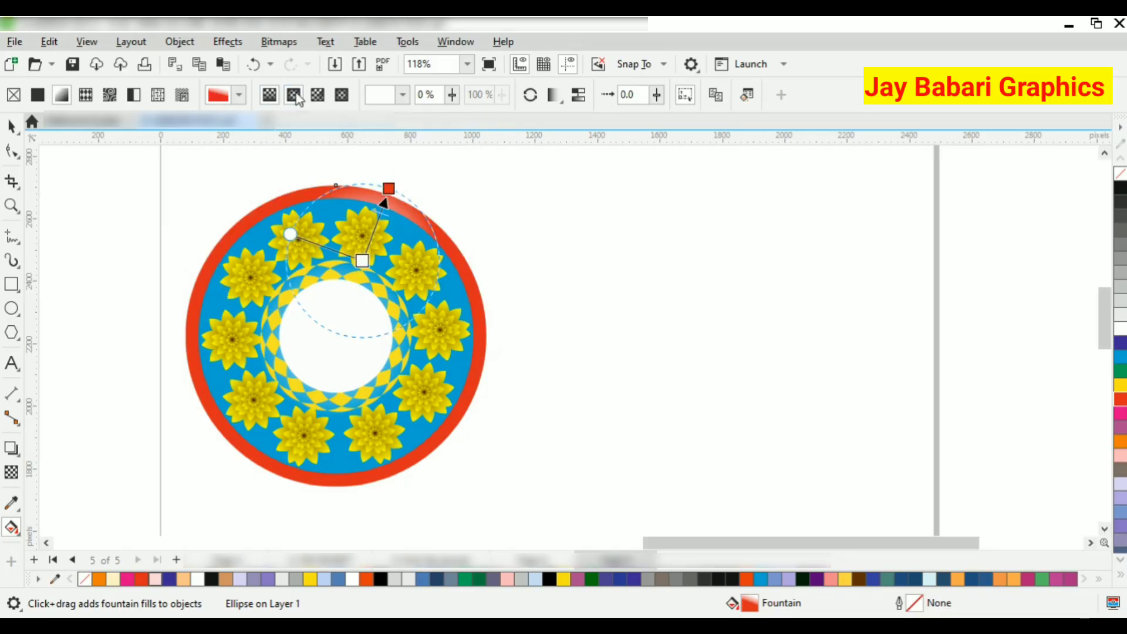
{"action": "left_click_drag", "start_coordinate": [359, 259], "coordinate": [333, 343]}
- Change the outer end colour of the outer circle's elliptical gradient to orange-red
{"action": "left_click", "coordinate": [388, 188]}
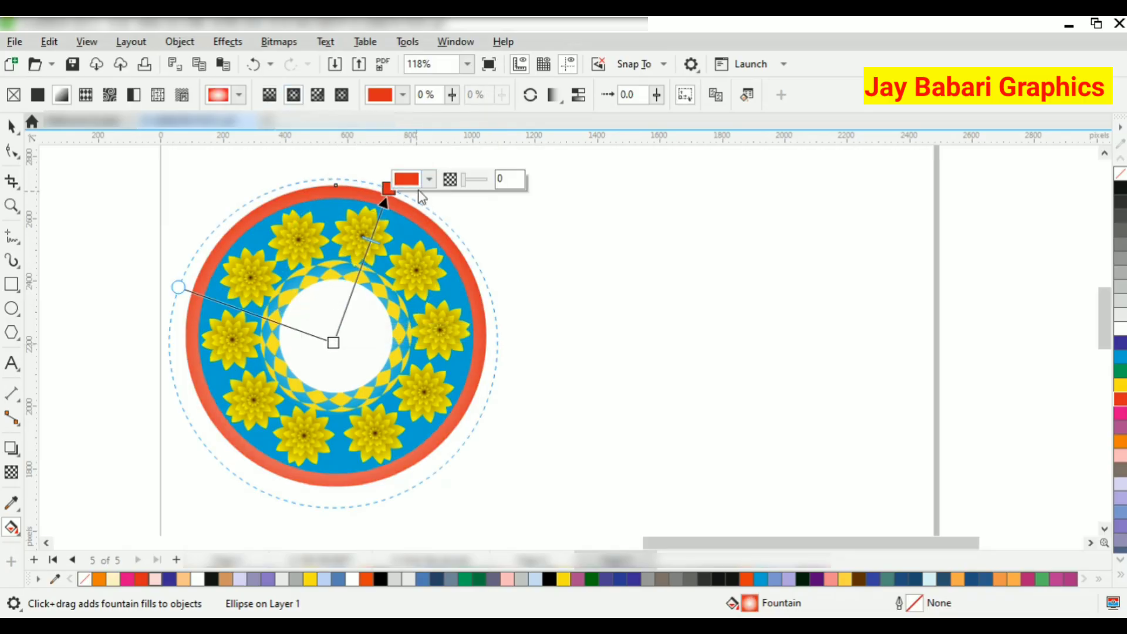
{"action": "left_click", "coordinate": [407, 179]}
{"action": "left_click", "coordinate": [425, 238]}
{"action": "left_click", "coordinate": [425, 238]}
{"action": "left_click", "coordinate": [409, 213]}
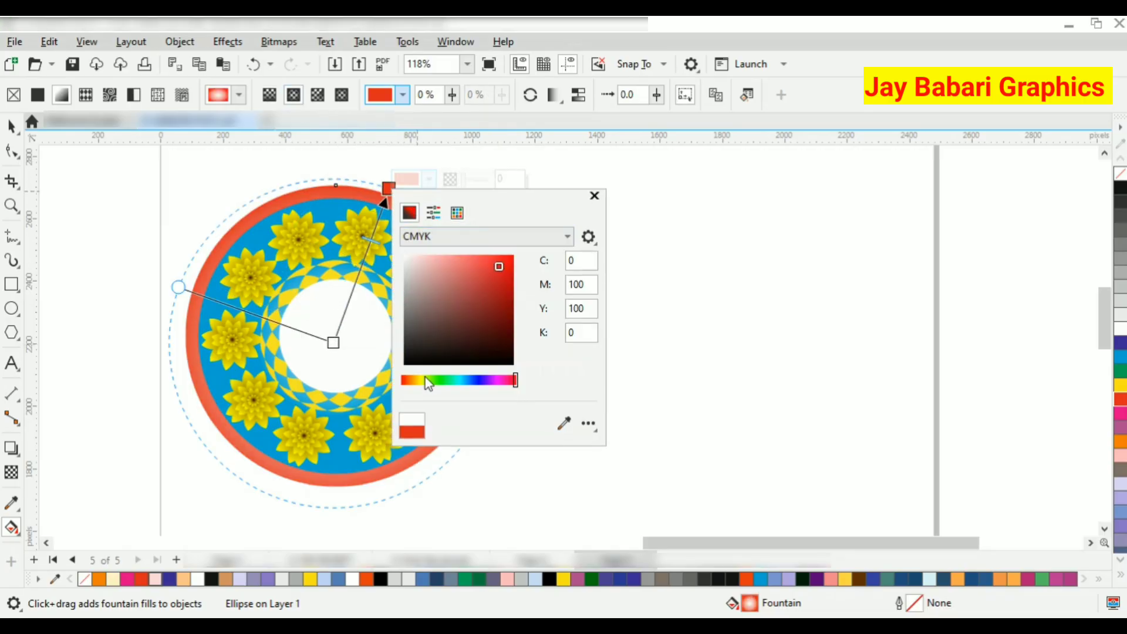
{"action": "left_click", "coordinate": [417, 380]}
{"action": "left_click", "coordinate": [485, 301]}
{"action": "mouse_move", "coordinate": [485, 301]}
{"action": "left_mouse_down"}
{"action": "mouse_move", "coordinate": [513, 252]}
{"action": "mouse_move", "coordinate": [490, 302]}
{"action": "mouse_move", "coordinate": [502, 349]}
{"action": "left_mouse_up"}
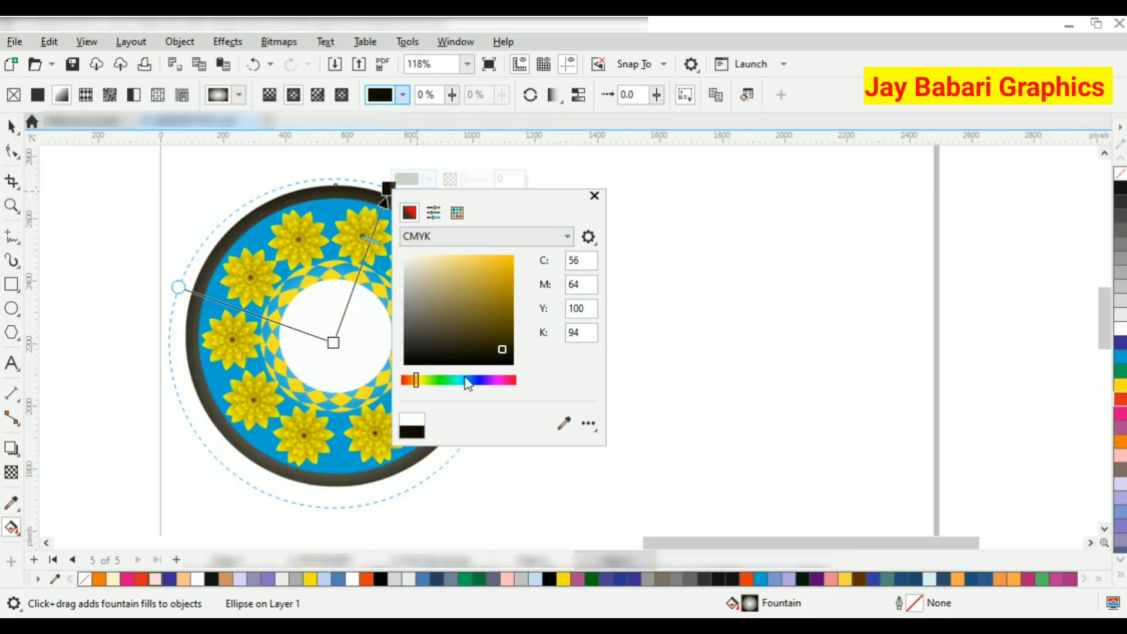
{"action": "left_click_drag", "start_coordinate": [418, 381], "coordinate": [407, 380]}
{"action": "left_click", "coordinate": [488, 278]}
{"action": "left_click_drag", "start_coordinate": [487, 278], "coordinate": [514, 255]}
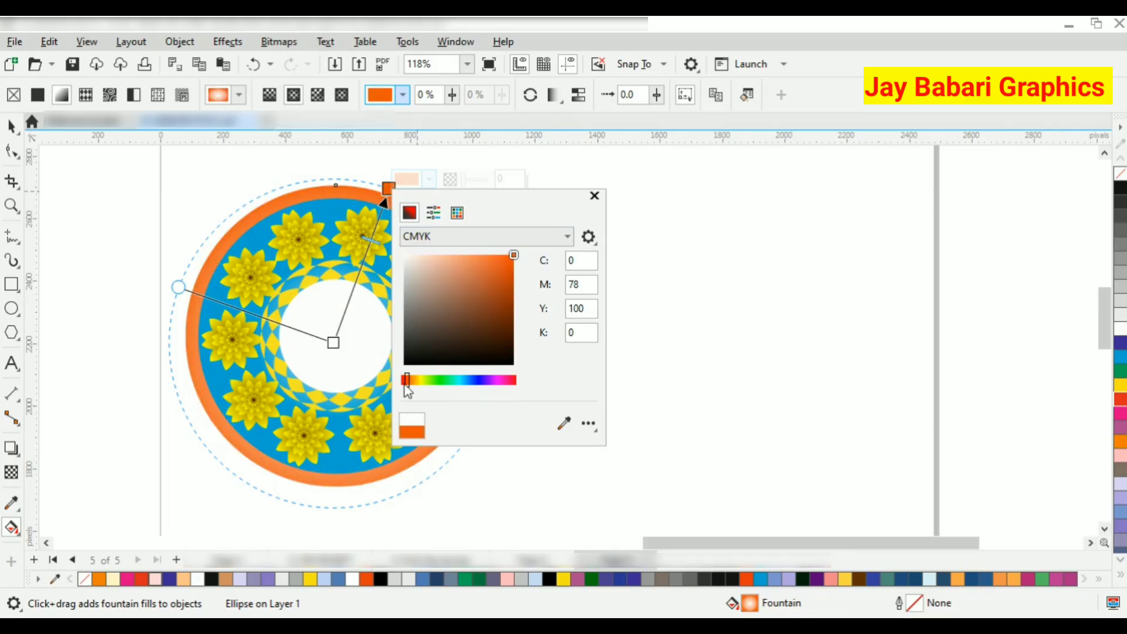
{"action": "left_click_drag", "start_coordinate": [405, 385], "coordinate": [390, 377]}
- Fit the elliptical gradient to the outer circle's rim and middle, and set its centre colour to dark blue
{"action": "left_click_drag", "start_coordinate": [377, 239], "coordinate": [388, 195]}
{"action": "mouse_move", "coordinate": [334, 342]}
{"action": "left_mouse_down"}
{"action": "mouse_move", "coordinate": [339, 325]}
{"action": "mouse_move", "coordinate": [335, 336]}
{"action": "left_mouse_up"}
{"action": "left_click", "coordinate": [377, 328]}
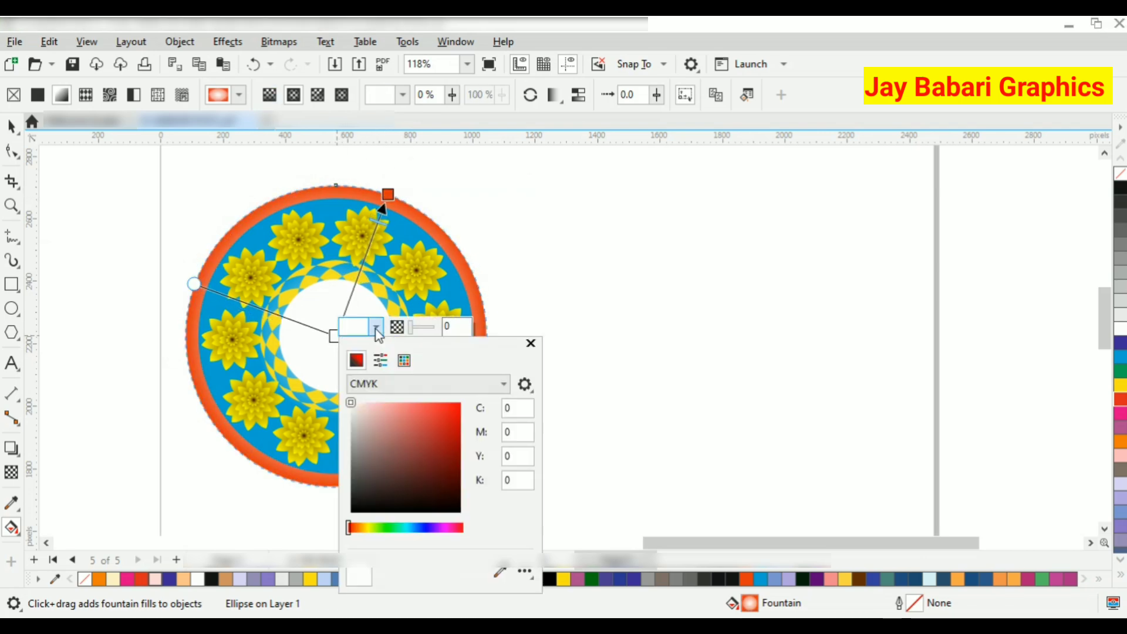
{"action": "left_click_drag", "start_coordinate": [362, 414], "coordinate": [521, 533]}
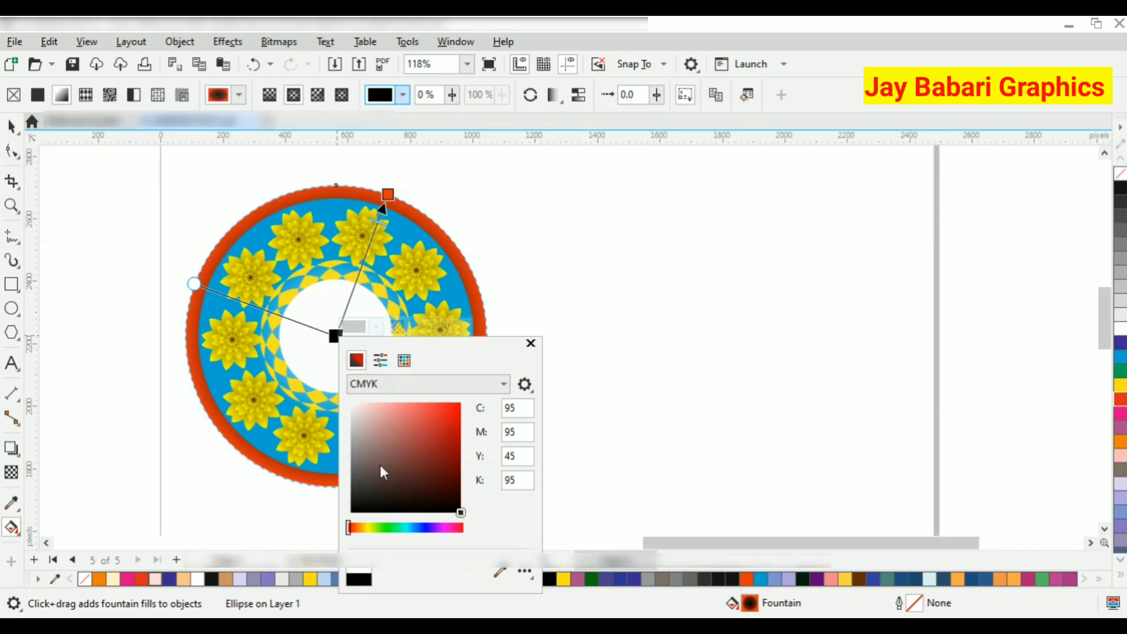
{"action": "left_click", "coordinate": [452, 414]}
{"action": "left_click", "coordinate": [415, 469]}
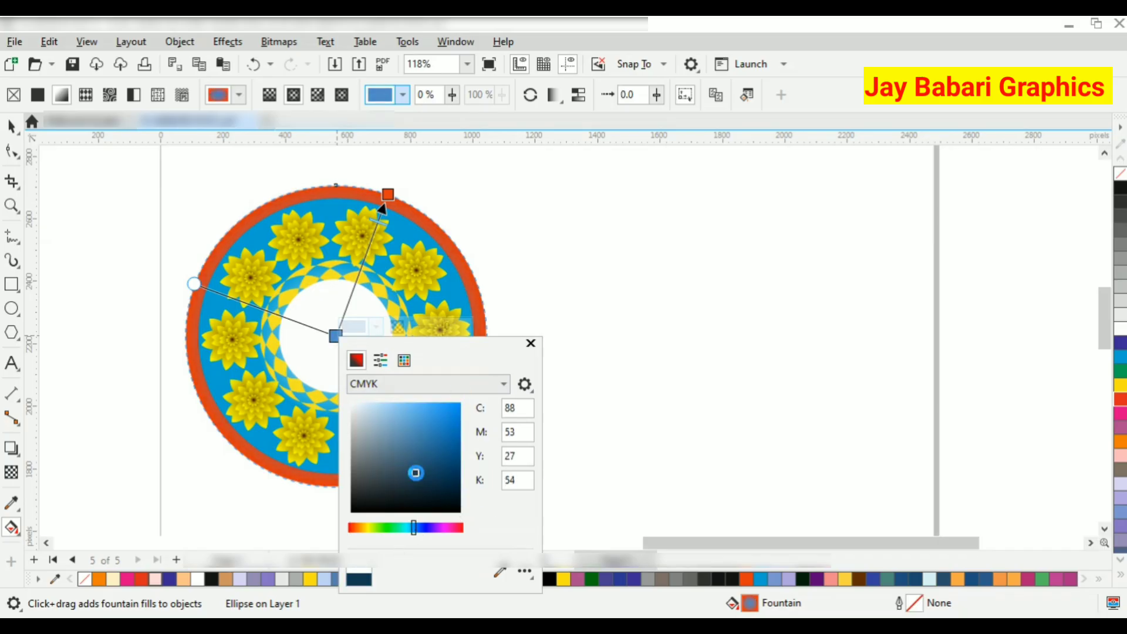
{"action": "left_click", "coordinate": [419, 528]}
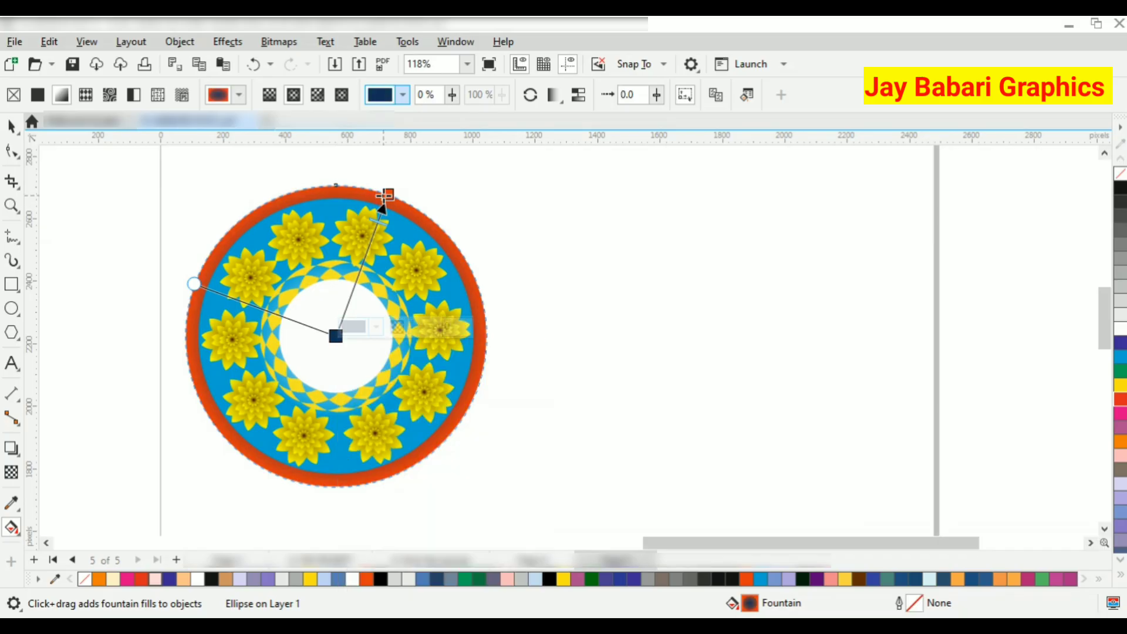
{"action": "left_click", "coordinate": [126, 167]}
{"action": "left_click", "coordinate": [11, 127]}
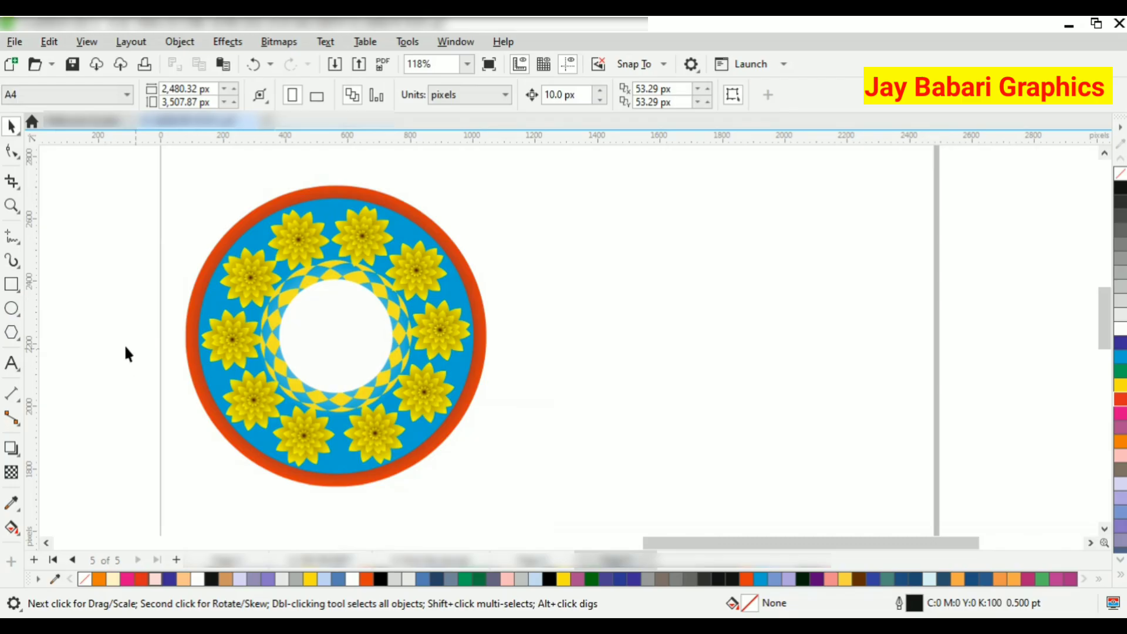
- Draw a circle about 234 px wide to the right of the design and place an overlapping copy beside it
{"action": "left_click", "coordinate": [11, 308]}
{"action": "left_click_drag", "start_coordinate": [529, 220], "coordinate": [602, 294]}
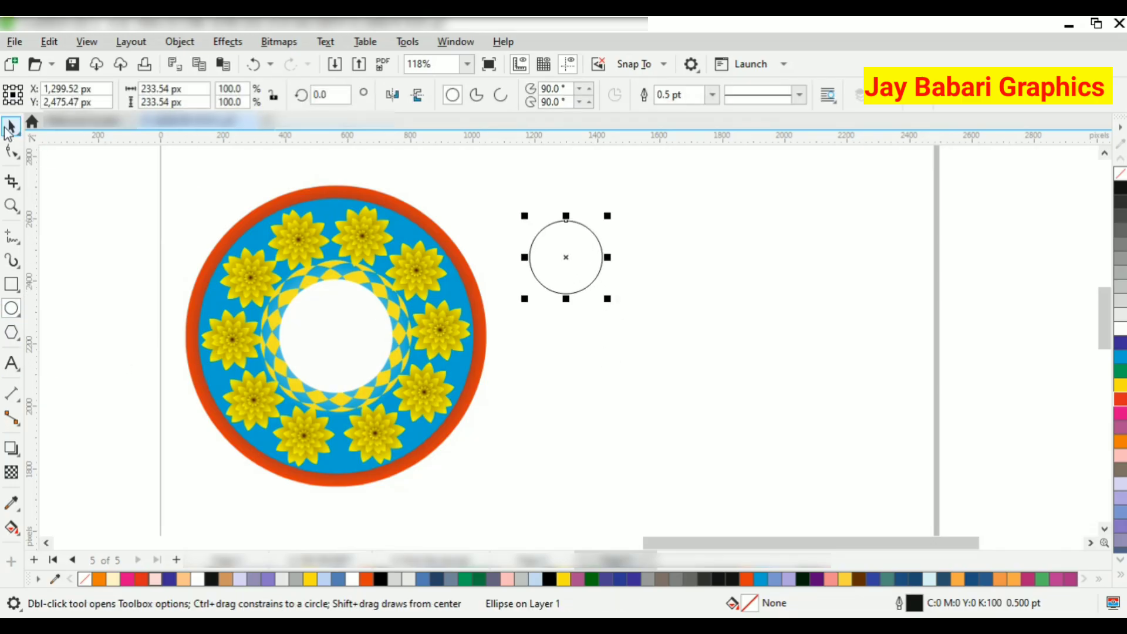
{"action": "left_click", "coordinate": [11, 126]}
{"action": "left_click", "coordinate": [618, 261]}
{"action": "left_click_drag", "start_coordinate": [568, 244], "coordinate": [616, 240]}
{"action": "right_click", "coordinate": [615, 241]}
{"action": "left_click", "coordinate": [96, 377]}
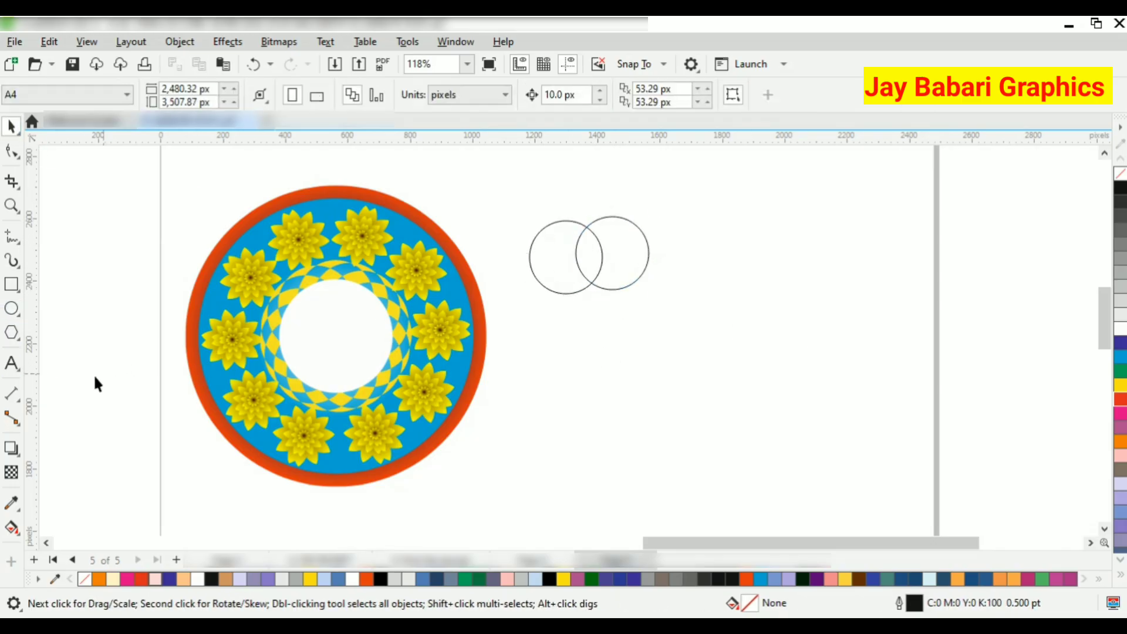
- Create a grey-blue leaf shape from the overlap with Smart Fill, and delete the two circles around it
{"action": "left_click", "coordinate": [11, 528]}
{"action": "left_click", "coordinate": [589, 257]}
{"action": "left_click", "coordinate": [11, 126]}
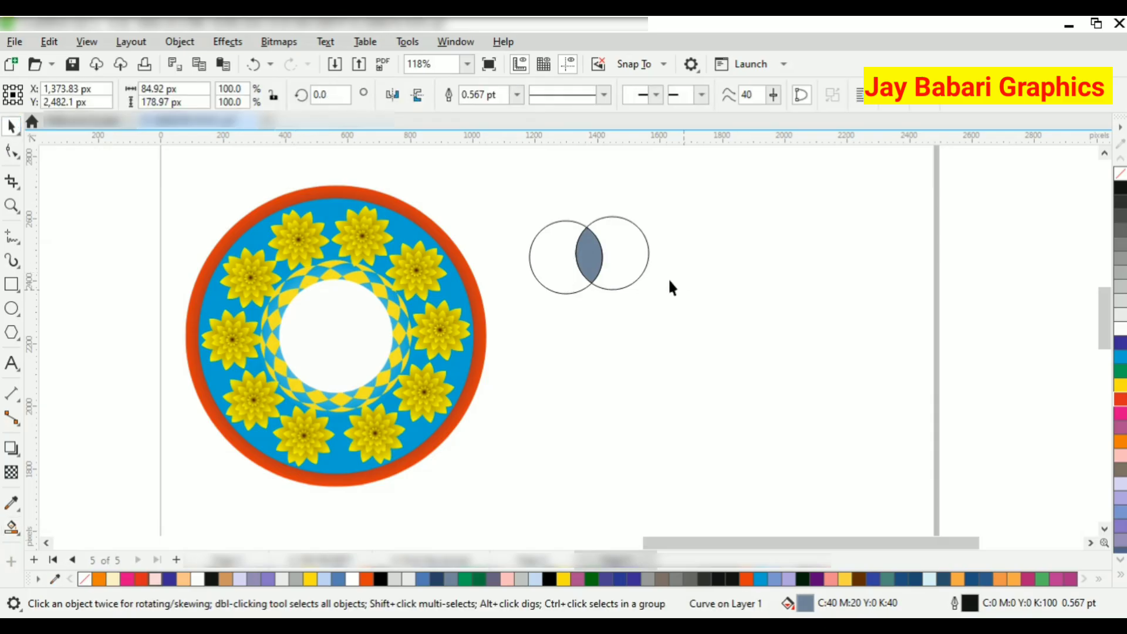
{"action": "left_click", "coordinate": [631, 241]}
{"action": "key", "text": "Delete"}
{"action": "left_click", "coordinate": [553, 256]}
{"action": "key", "text": "Delete"}
{"action": "double_click", "coordinate": [586, 254]}
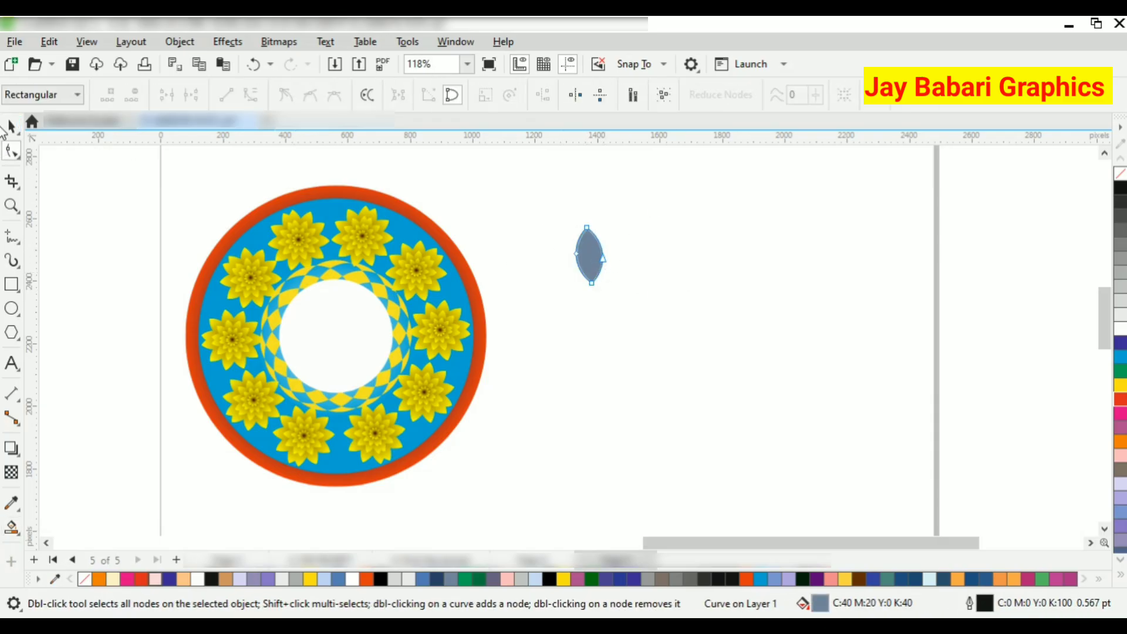
{"action": "left_click", "coordinate": [11, 125]}
{"action": "double_click", "coordinate": [590, 252]}
{"action": "left_click", "coordinate": [10, 127]}
{"action": "scroll", "coordinate": [699, 284], "scroll_direction": "up", "scroll_amount": 1}
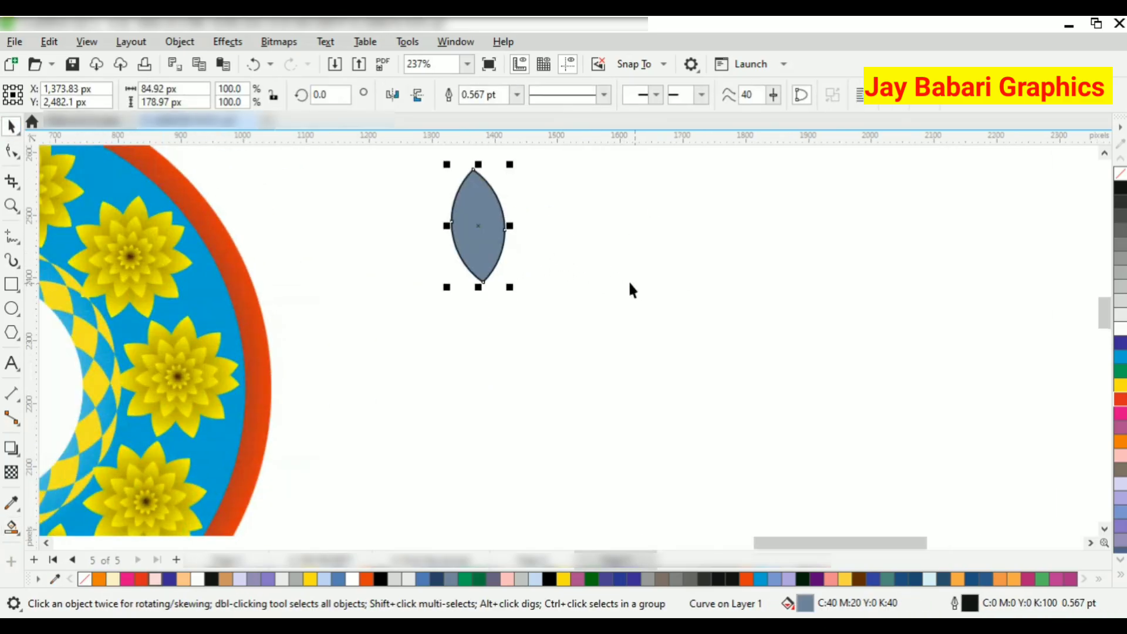
{"action": "double_click", "coordinate": [483, 226]}
{"action": "left_click", "coordinate": [12, 127]}
{"action": "scroll", "coordinate": [444, 301], "scroll_direction": "down", "scroll_amount": 4}
- Rotate the grey-blue leaf to about 304° and move it onto the design's upper-right rim
{"action": "left_click", "coordinate": [441, 254]}
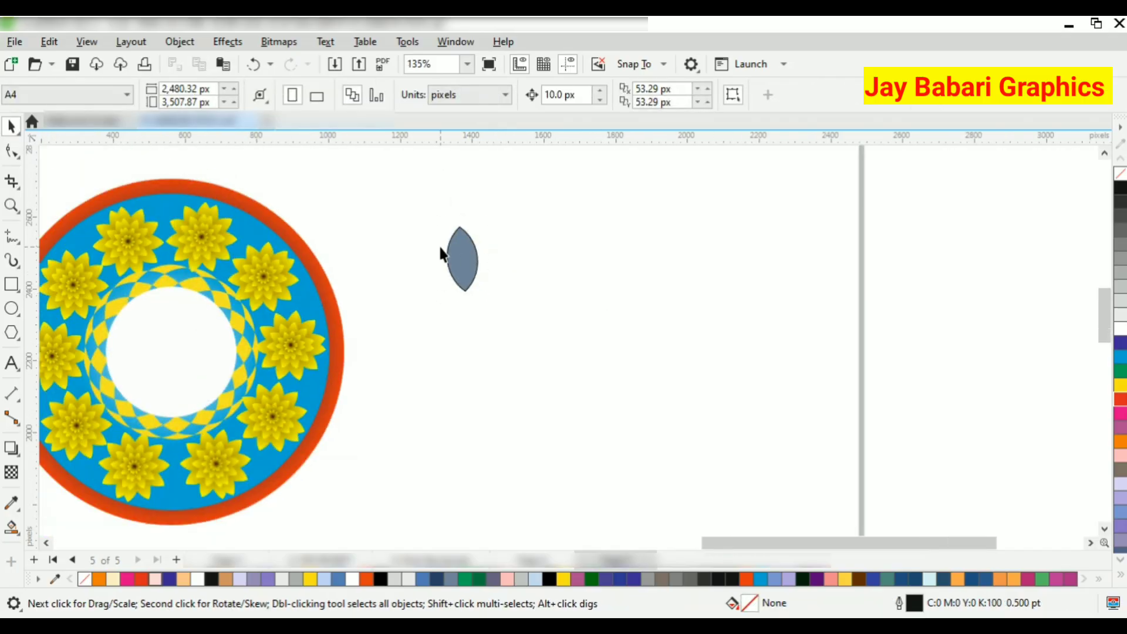
{"action": "left_click", "coordinate": [456, 252]}
{"action": "right_click", "coordinate": [456, 253]}
{"action": "key", "text": "Escape"}
{"action": "left_click", "coordinate": [461, 255]}
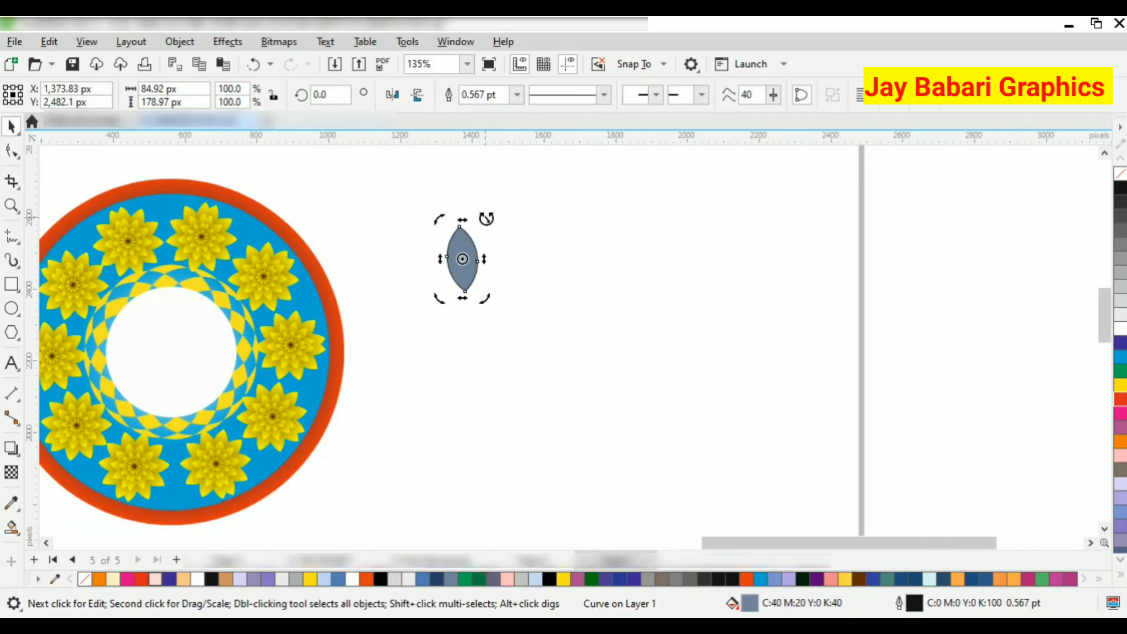
{"action": "left_click_drag", "start_coordinate": [485, 218], "coordinate": [527, 253]}
{"action": "left_click_drag", "start_coordinate": [446, 249], "coordinate": [311, 241]}
- Fill the leaf with yellow and remove its outline
{"action": "left_click", "coordinate": [1118, 385]}
{"action": "left_click", "coordinate": [1120, 371]}
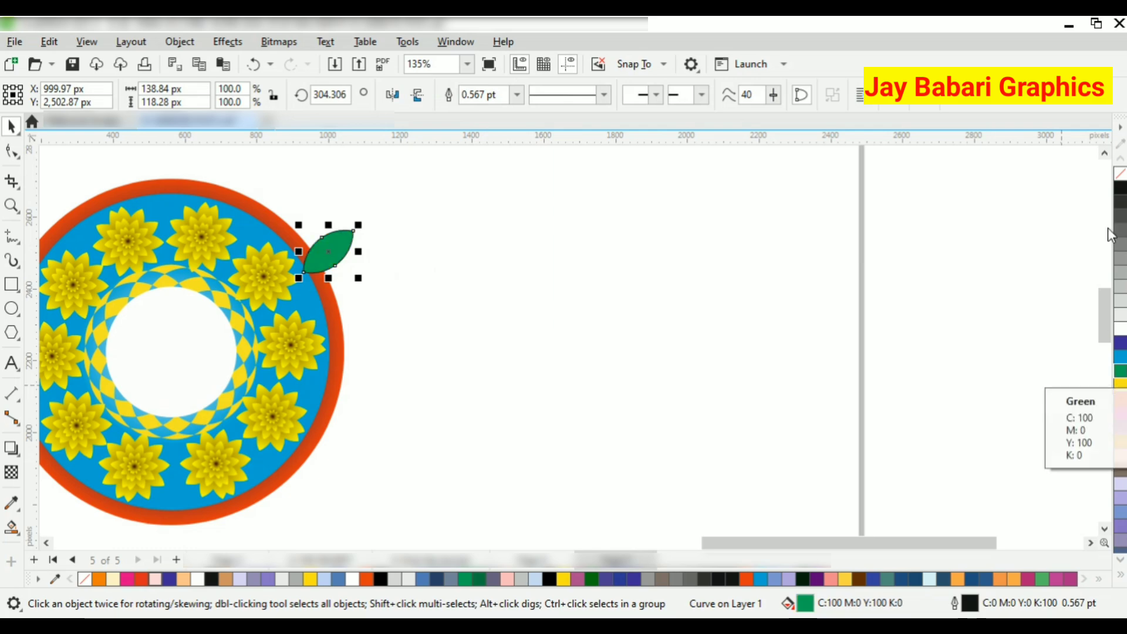
{"action": "right_click", "coordinate": [1121, 173]}
{"action": "left_click", "coordinate": [1119, 386]}
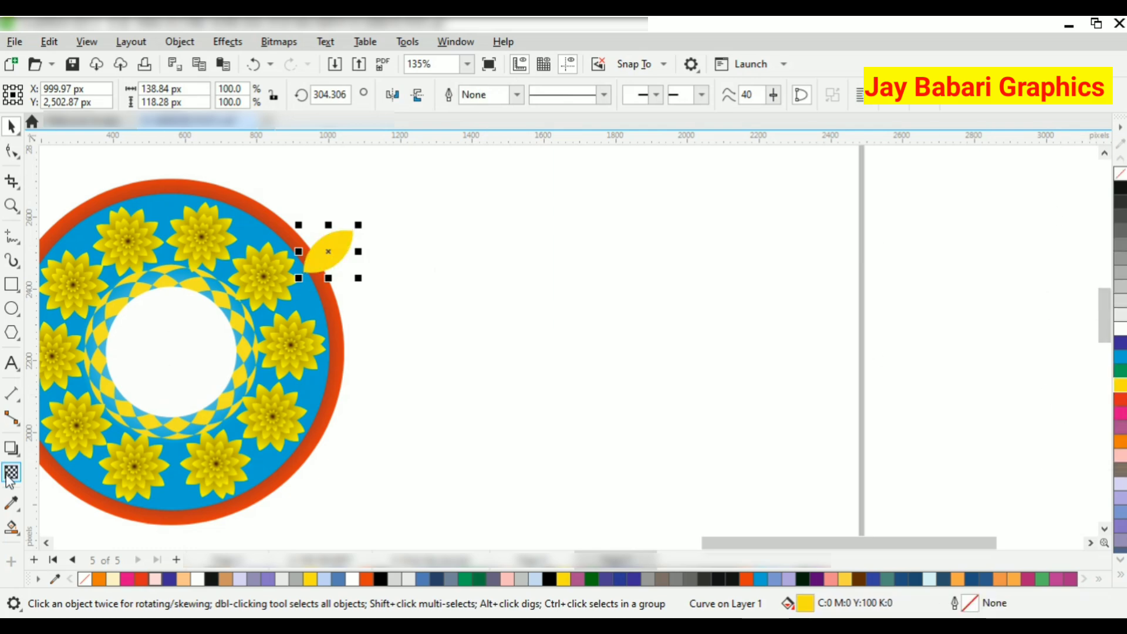
- Copy the yellow-to-dark petal gradient from the nearest flower onto the leaf with the Attributes Eyedropper
{"action": "left_click", "coordinate": [17, 532]}
{"action": "left_click", "coordinate": [258, 467]}
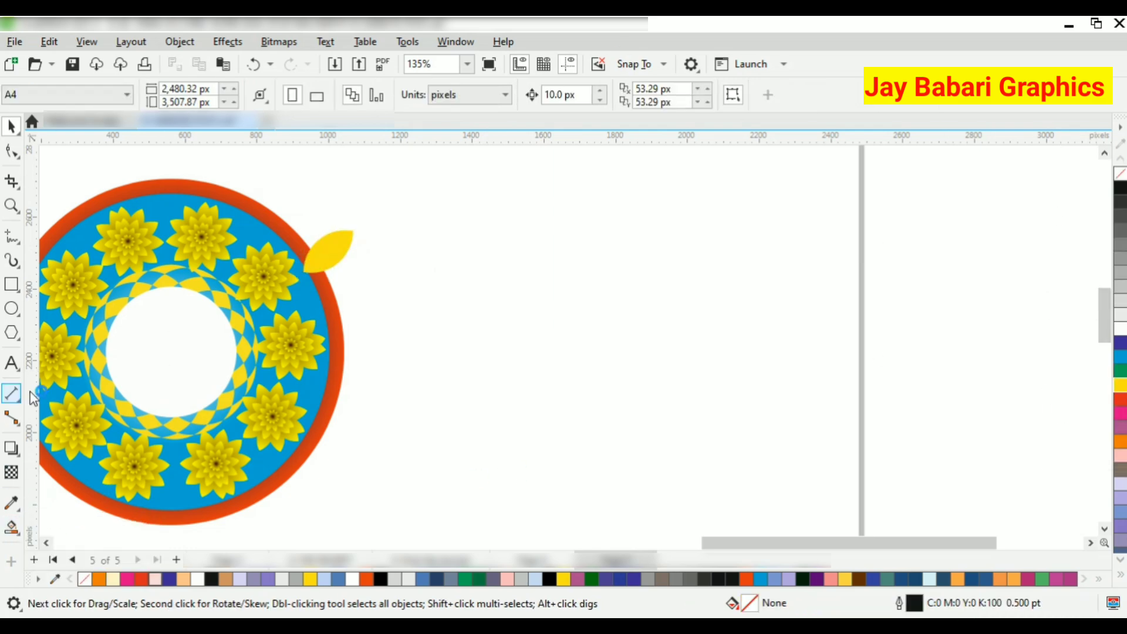
{"action": "left_click", "coordinate": [10, 505]}
{"action": "left_click", "coordinate": [26, 522]}
{"action": "left_click", "coordinate": [273, 264]}
{"action": "left_click", "coordinate": [317, 250]}
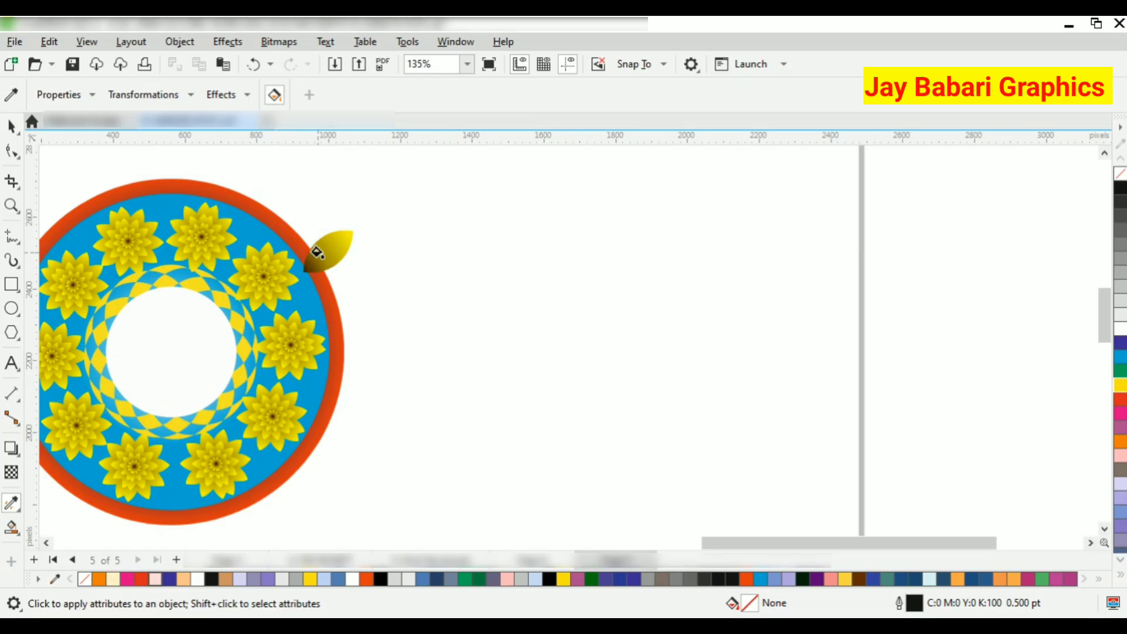
- Inspect the leaf's fountain fill and enlarge the leaf proportionally to about 190 by 162 px
{"action": "left_click", "coordinate": [9, 125]}
{"action": "left_click", "coordinate": [327, 252]}
{"action": "left_click", "coordinate": [10, 530]}
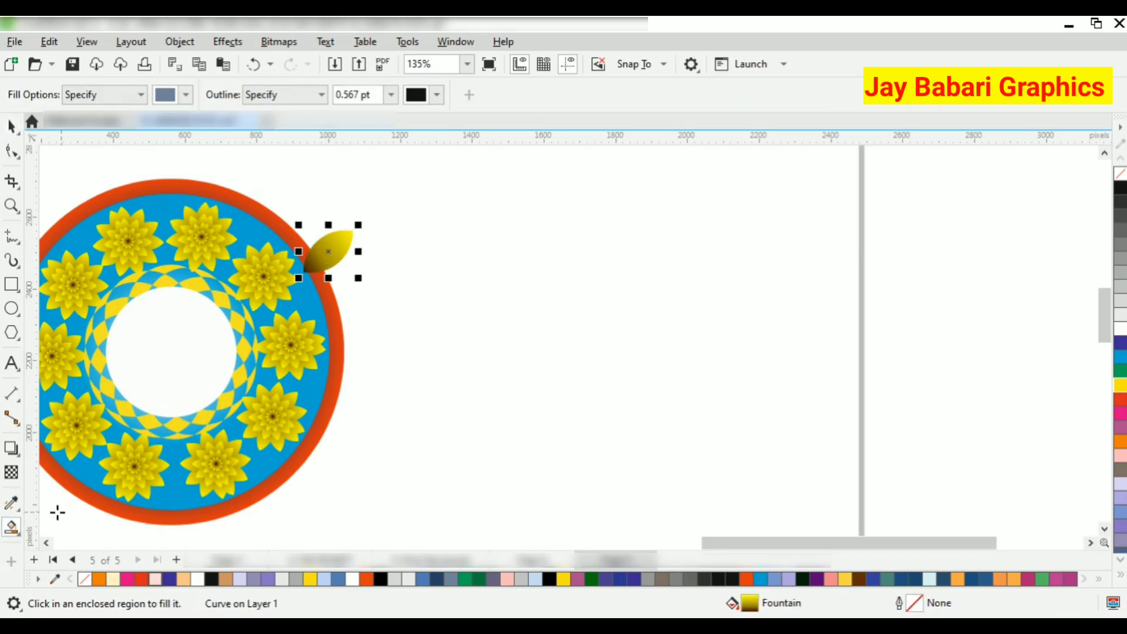
{"action": "left_click", "coordinate": [10, 530]}
{"action": "left_click", "coordinate": [61, 526]}
{"action": "scroll", "coordinate": [297, 263], "scroll_direction": "up", "scroll_amount": 4}
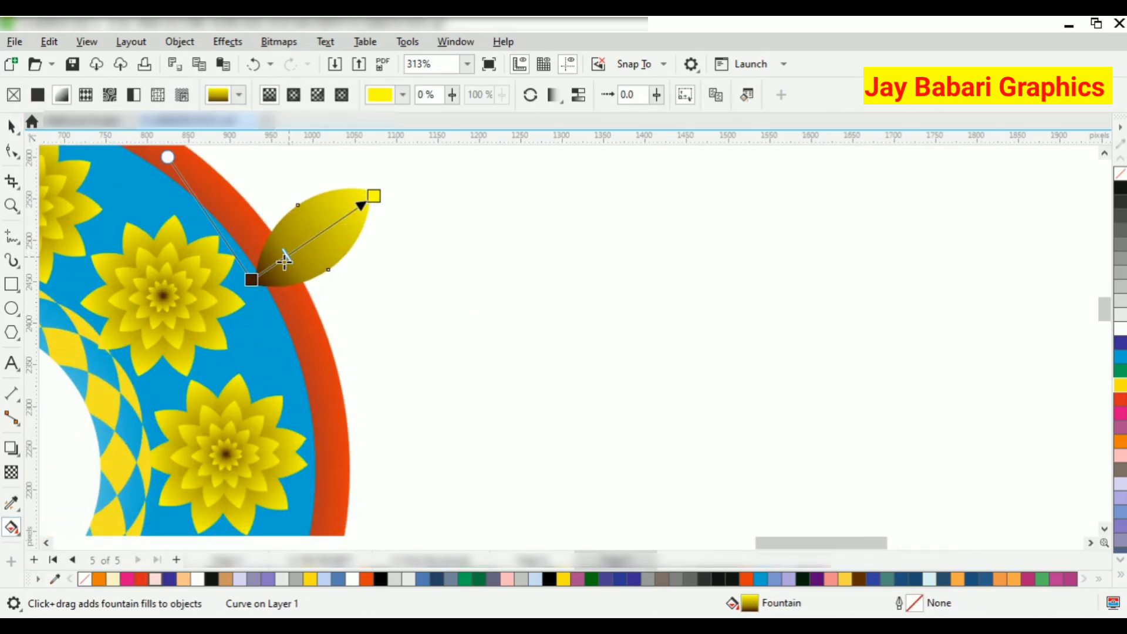
{"action": "key", "text": "space"}
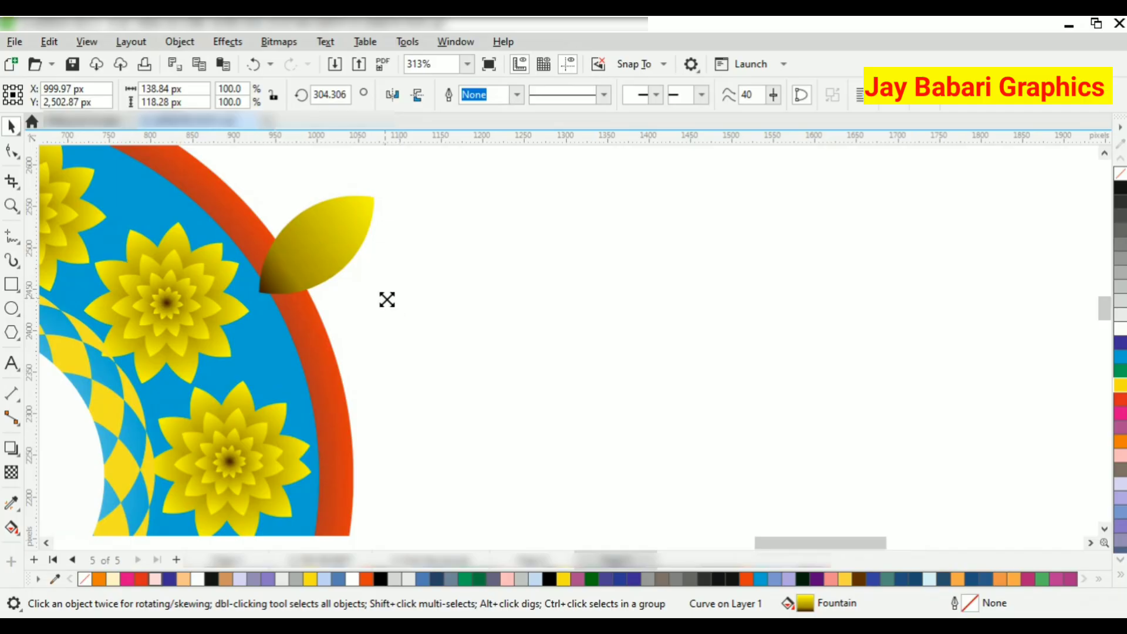
{"action": "scroll", "coordinate": [385, 300], "scroll_direction": "down", "scroll_amount": 3}
- Try to place the leaf's centre of rotation in the middle of the white circle
{"action": "left_click_drag", "start_coordinate": [353, 272], "coordinate": [216, 350]}
{"action": "scroll", "coordinate": [374, 217], "scroll_direction": "down", "scroll_amount": 1}
{"action": "left_click", "coordinate": [371, 252]}
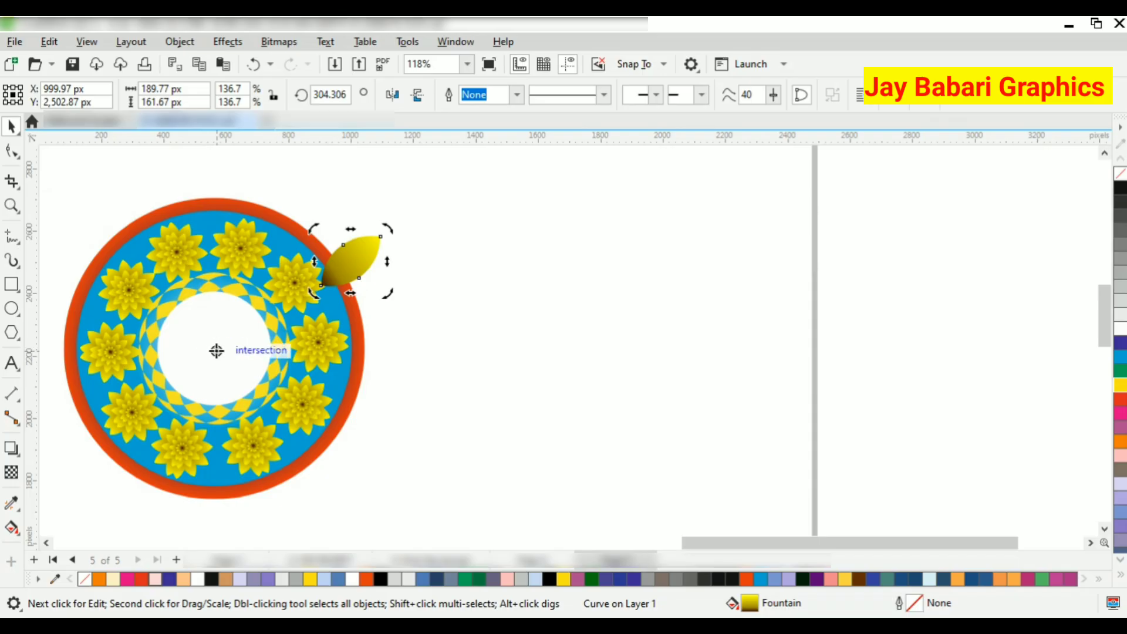
{"action": "left_click", "coordinate": [265, 346]}
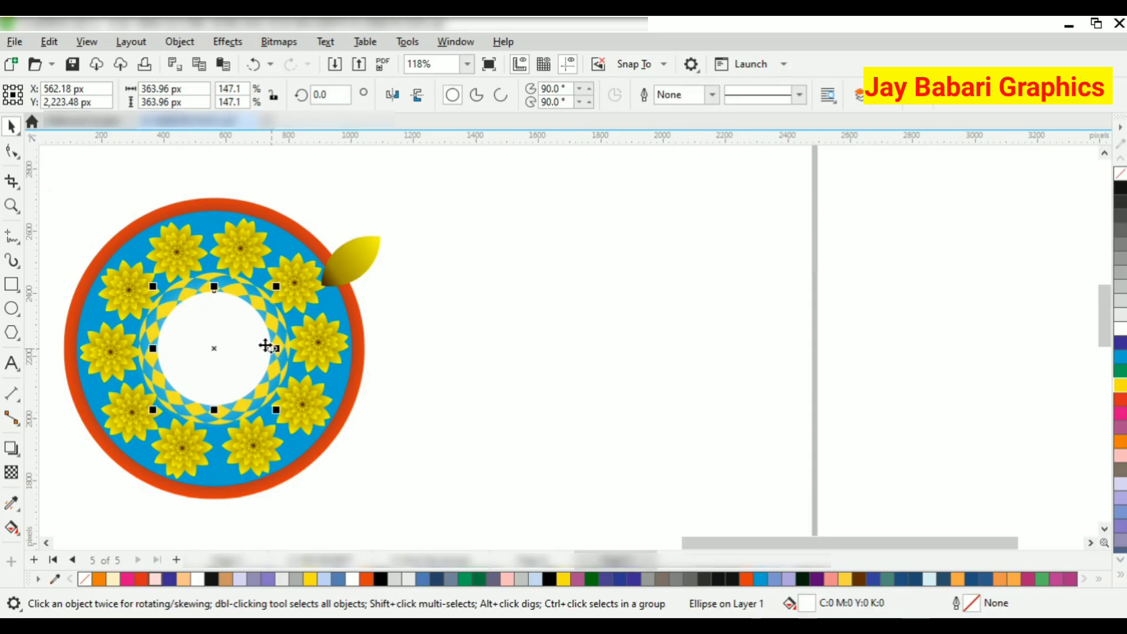
{"action": "left_click", "coordinate": [337, 266]}
{"action": "left_click", "coordinate": [340, 261]}
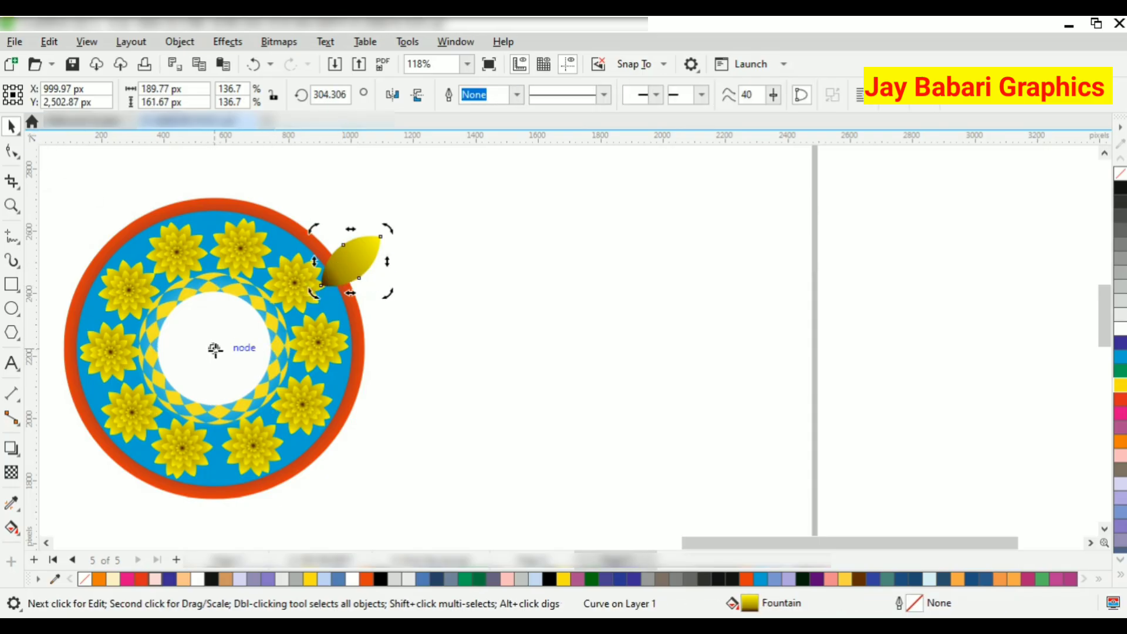
{"action": "mouse_move", "coordinate": [219, 350]}
{"action": "left_mouse_down"}
{"action": "mouse_move", "coordinate": [211, 335]}
{"action": "mouse_move", "coordinate": [222, 349]}
{"action": "left_mouse_up"}
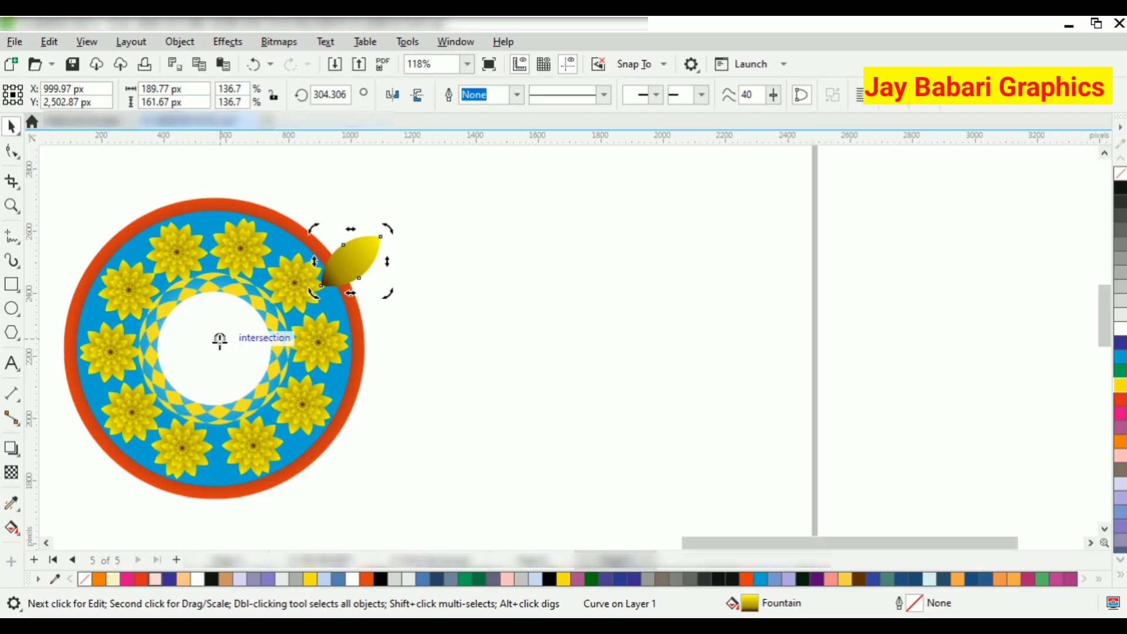
{"action": "mouse_move", "coordinate": [211, 343]}
{"action": "left_mouse_down"}
{"action": "mouse_move", "coordinate": [230, 346]}
{"action": "mouse_move", "coordinate": [212, 339]}
{"action": "left_mouse_up"}
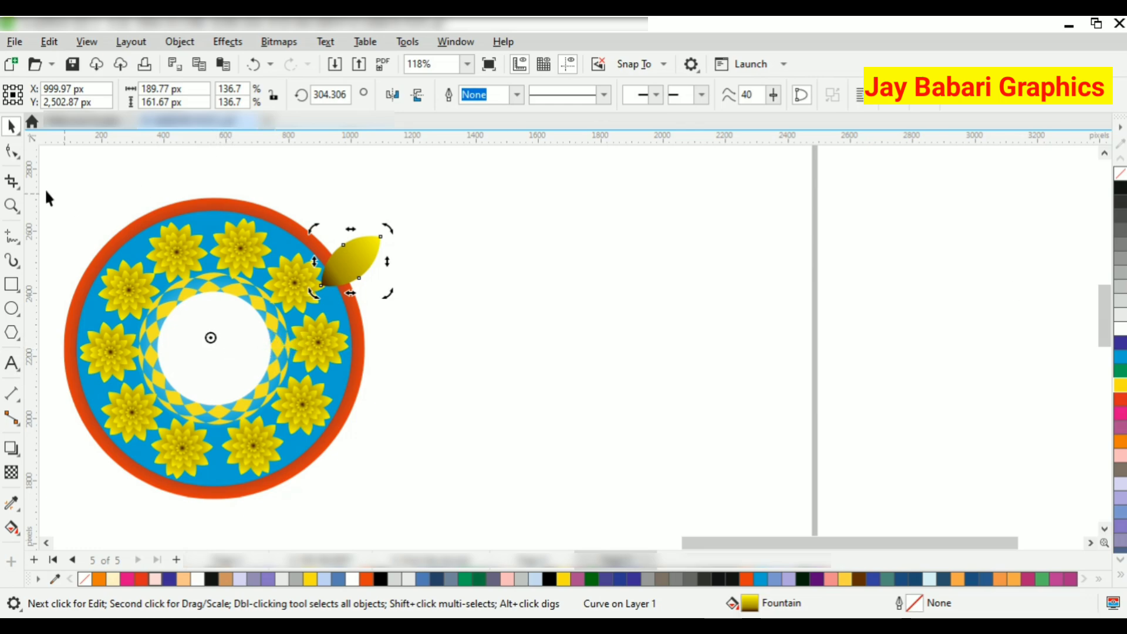
- Snap the leaf's centre of rotation to the exact centre of the white circle
{"action": "left_click", "coordinate": [233, 351]}
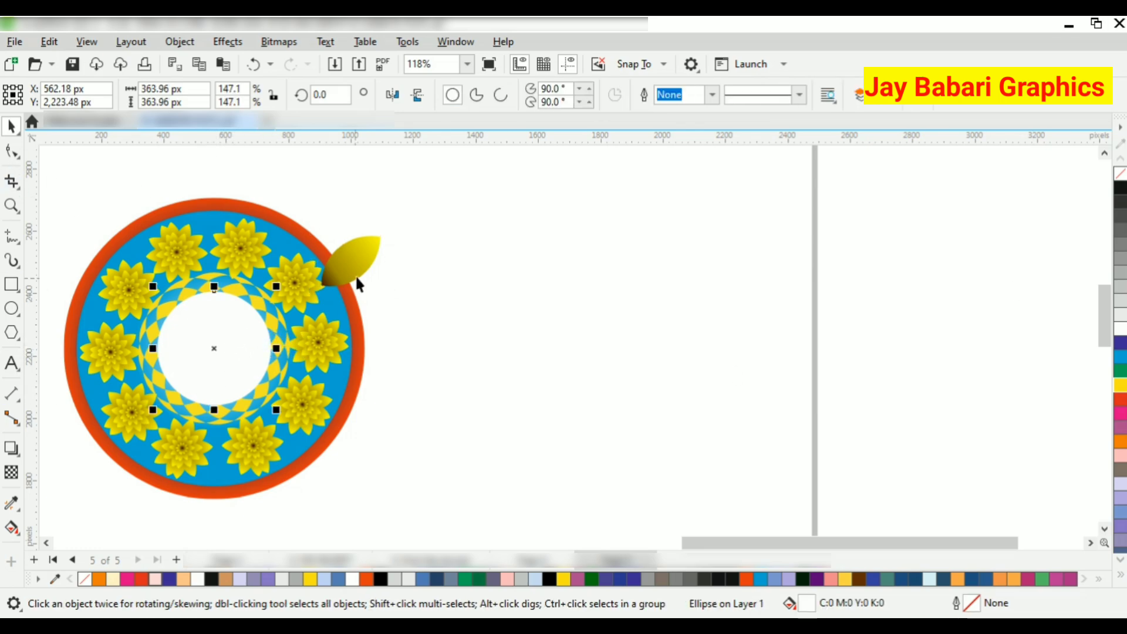
{"action": "left_click", "coordinate": [346, 261]}
{"action": "left_click", "coordinate": [328, 285]}
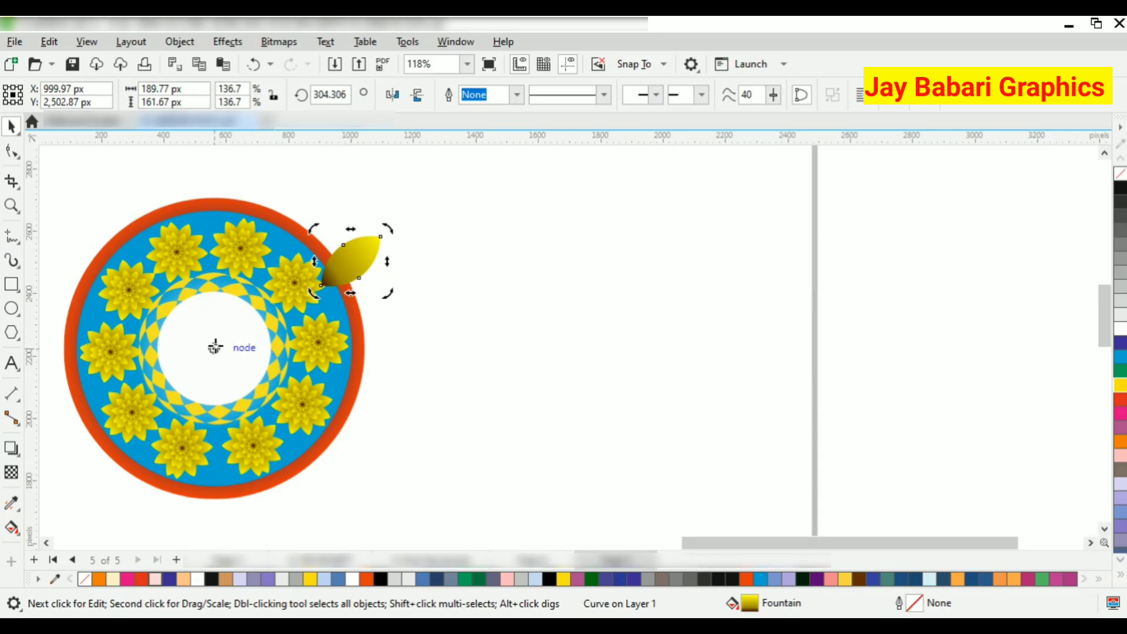
{"action": "scroll", "coordinate": [223, 349], "scroll_direction": "up", "scroll_amount": 5}
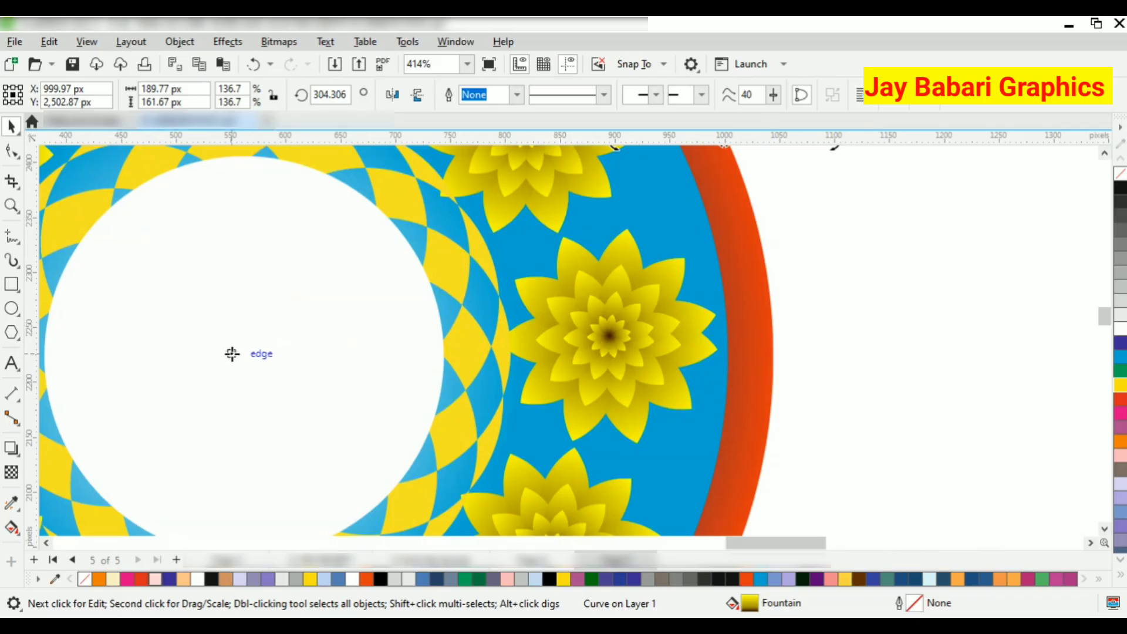
{"action": "scroll", "coordinate": [247, 355], "scroll_direction": "down", "scroll_amount": 5}
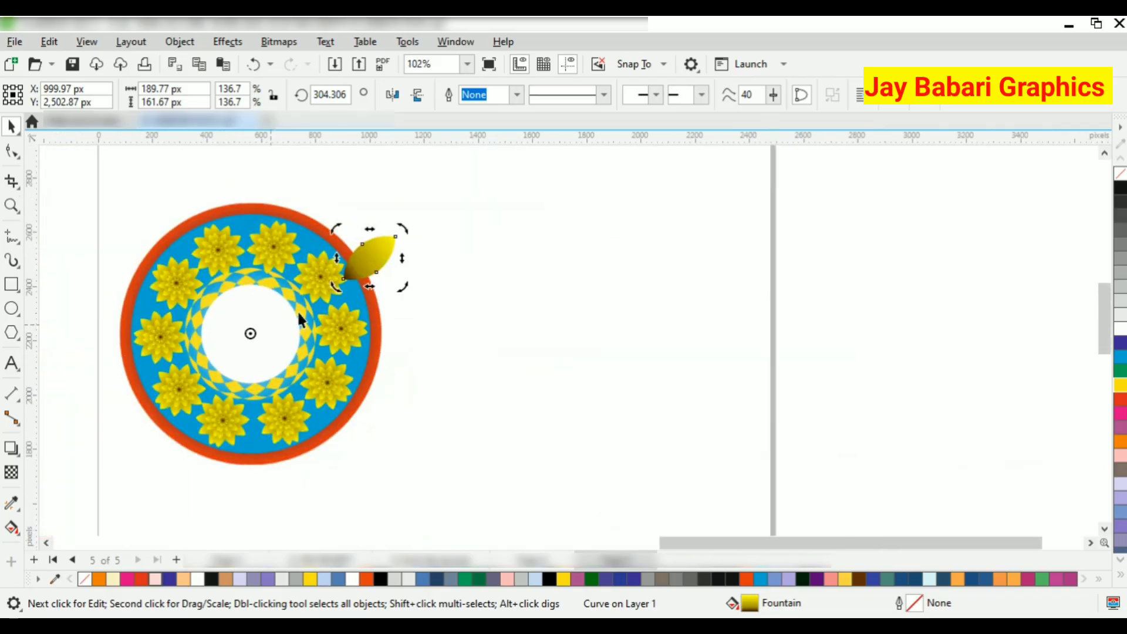
- Make a leaf copy rotated about 11° clockwise around the design's centre and repeat it along the rim
{"action": "left_click_drag", "start_coordinate": [411, 241], "coordinate": [395, 271]}
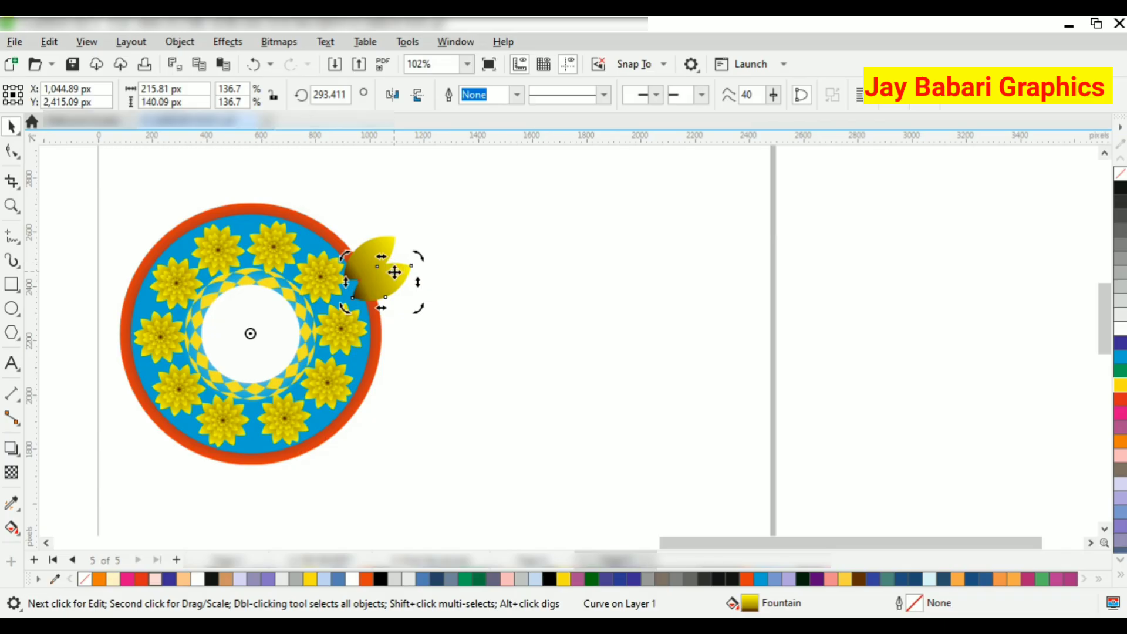
{"action": "key", "text": "ctrl+r"}
{"action": "key", "text": "ctrl+r"}
{"action": "key", "text": "ctrl+r"}
{"action": "key", "text": "ctrl+r"}
{"action": "key", "text": "ctrl+r"}
{"action": "key", "text": "ctrl+r"}
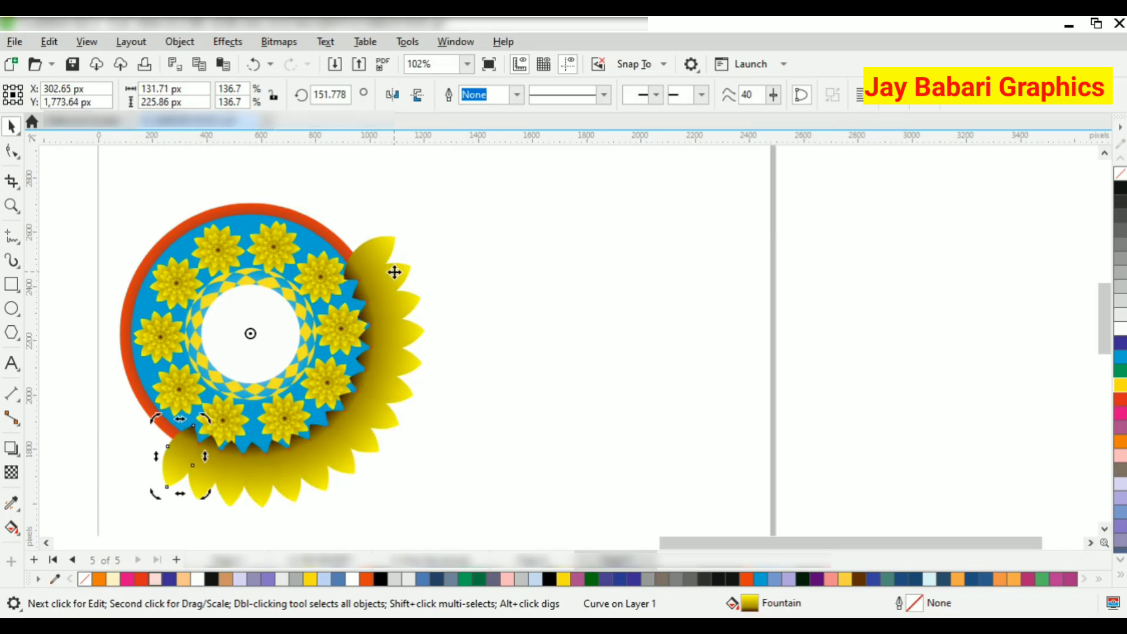
- Undo the rotated leaf copies, back to the single leaf overlapping the rim
{"action": "key", "text": "ctrl+z"}
{"action": "key", "text": "ctrl+z"}
{"action": "key", "text": "ctrl+z"}
{"action": "key", "text": "ctrl+z"}
{"action": "key", "text": "ctrl+z"}
{"action": "key", "text": "ctrl+z"}
{"action": "key", "text": "ctrl+z"}
{"action": "key", "text": "ctrl+z"}
{"action": "key", "text": "ctrl+z"}
{"action": "key", "text": "ctrl+z"}
{"action": "key", "text": "ctrl+z"}
{"action": "key", "text": "ctrl+z"}
{"action": "key", "text": "ctrl+z"}
{"action": "key", "text": "ctrl+z"}
{"action": "key", "text": "ctrl+z"}
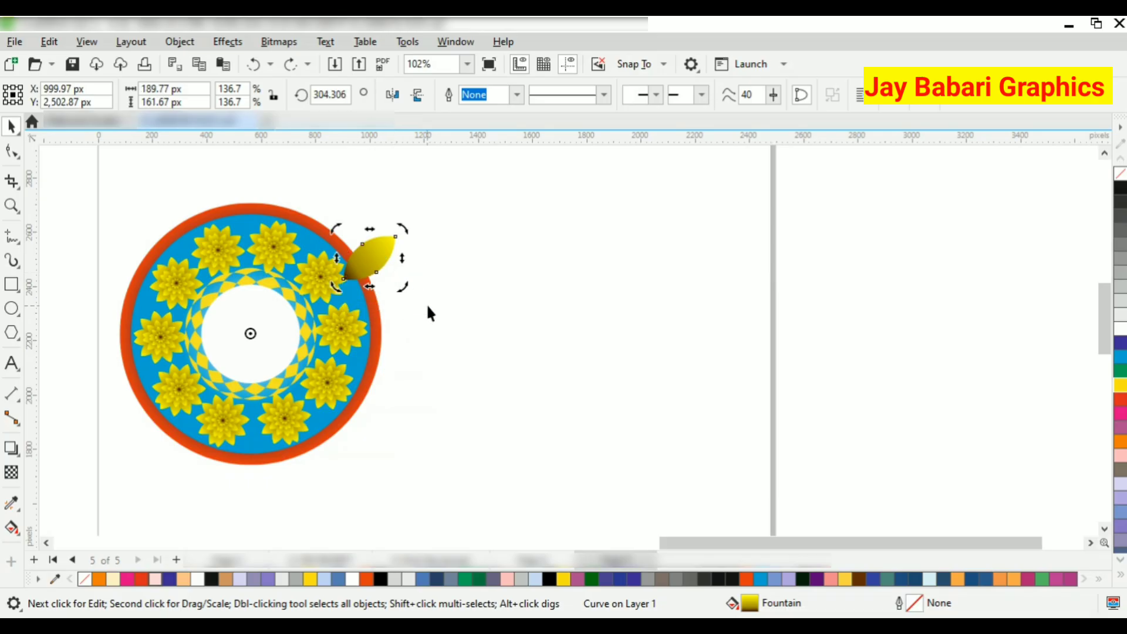
- Send the leaf behind the circular design
{"action": "left_click", "coordinate": [372, 282]}
{"action": "left_click", "coordinate": [370, 259]}
{"action": "key", "text": "shift+Page_Down"}
{"action": "key", "text": "Escape"}
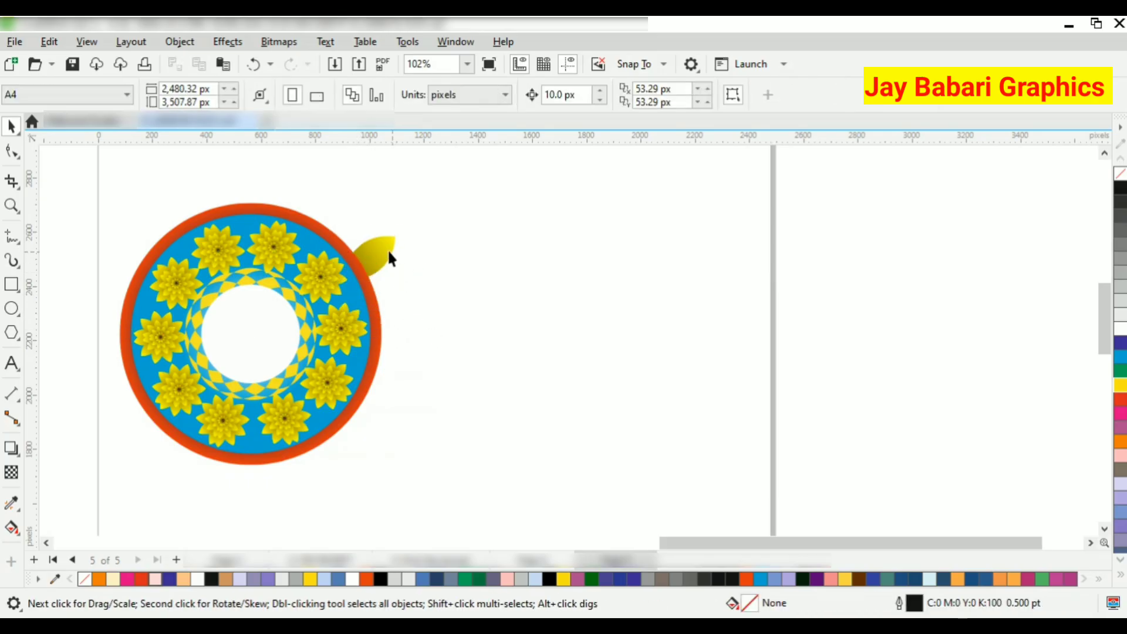
- Make a leaf copy rotated about 12.5° clockwise around the design's centre and repeat it around the whole rim
{"action": "left_click", "coordinate": [387, 249]}
{"action": "left_click", "coordinate": [388, 248]}
{"action": "left_click_drag", "start_coordinate": [403, 230], "coordinate": [419, 266]}
{"action": "right_click", "coordinate": [420, 266]}
{"action": "key", "text": "ctrl+r"}
{"action": "key", "text": "ctrl+r"}
{"action": "key", "text": "ctrl+r"}
{"action": "key", "text": "ctrl+r"}
{"action": "key", "text": "ctrl+r"}
{"action": "key", "text": "ctrl+r"}
{"action": "key", "text": "ctrl+r"}
{"action": "key", "text": "ctrl+r"}
{"action": "key", "text": "ctrl+r"}
{"action": "key", "text": "ctrl+r"}
{"action": "key", "text": "ctrl+r"}
{"action": "key", "text": "ctrl+r"}
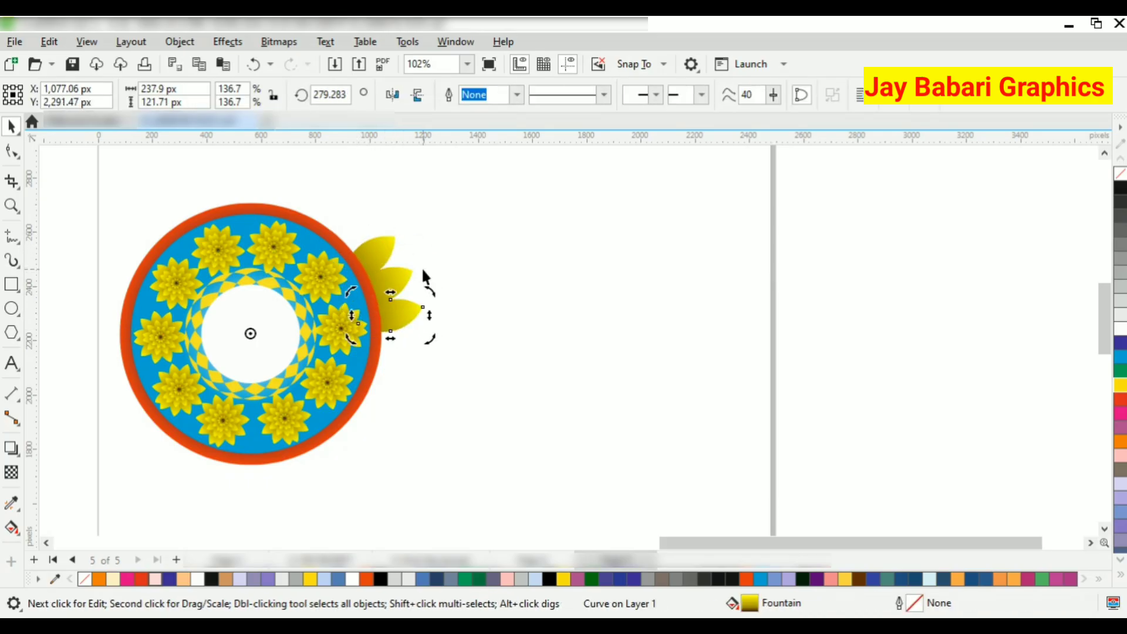
{"action": "key", "text": "ctrl+r"}
{"action": "key", "text": "ctrl+r"}
{"action": "key", "text": "ctrl+r"}
{"action": "key", "text": "ctrl+r"}
{"action": "key", "text": "ctrl+r"}
{"action": "key", "text": "ctrl+r"}
{"action": "key", "text": "ctrl+r"}
{"action": "key", "text": "ctrl+r"}
{"action": "key", "text": "ctrl+r"}
{"action": "key", "text": "ctrl+r"}
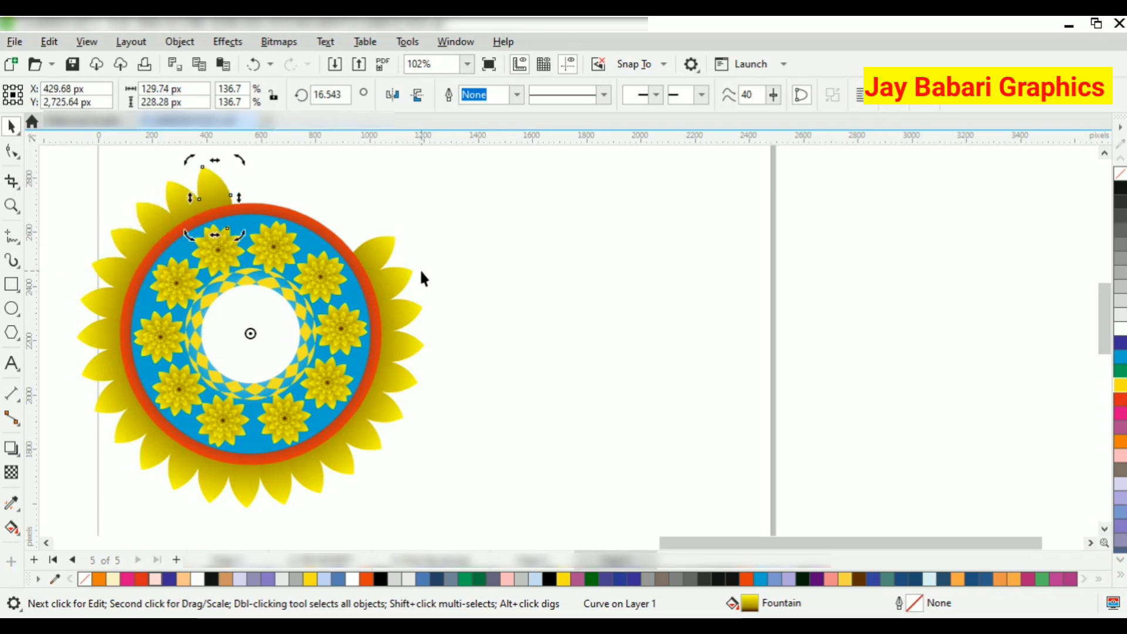
{"action": "scroll", "coordinate": [421, 269], "scroll_direction": "down", "scroll_amount": 2}
{"action": "scroll", "coordinate": [360, 280], "scroll_direction": "up", "scroll_amount": 2}
{"action": "key", "text": "Escape"}
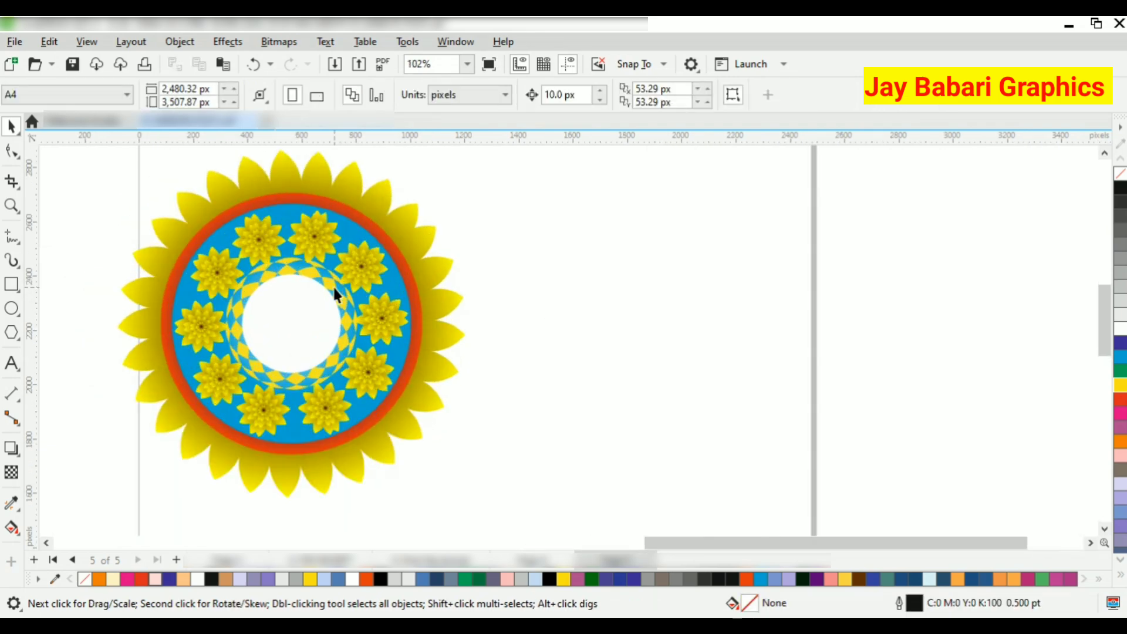
- Shrink the outer orange-red circle about its centre to about 921 px in diameter
{"action": "left_click", "coordinate": [283, 200]}
{"action": "scroll", "coordinate": [283, 205], "scroll_direction": "up", "scroll_amount": 2}
{"action": "left_click_drag", "start_coordinate": [500, 184], "coordinate": [495, 188]}
{"action": "scroll", "coordinate": [270, 211], "scroll_direction": "down", "scroll_amount": 1}
{"action": "scroll", "coordinate": [576, 234], "scroll_direction": "up", "scroll_amount": 2}
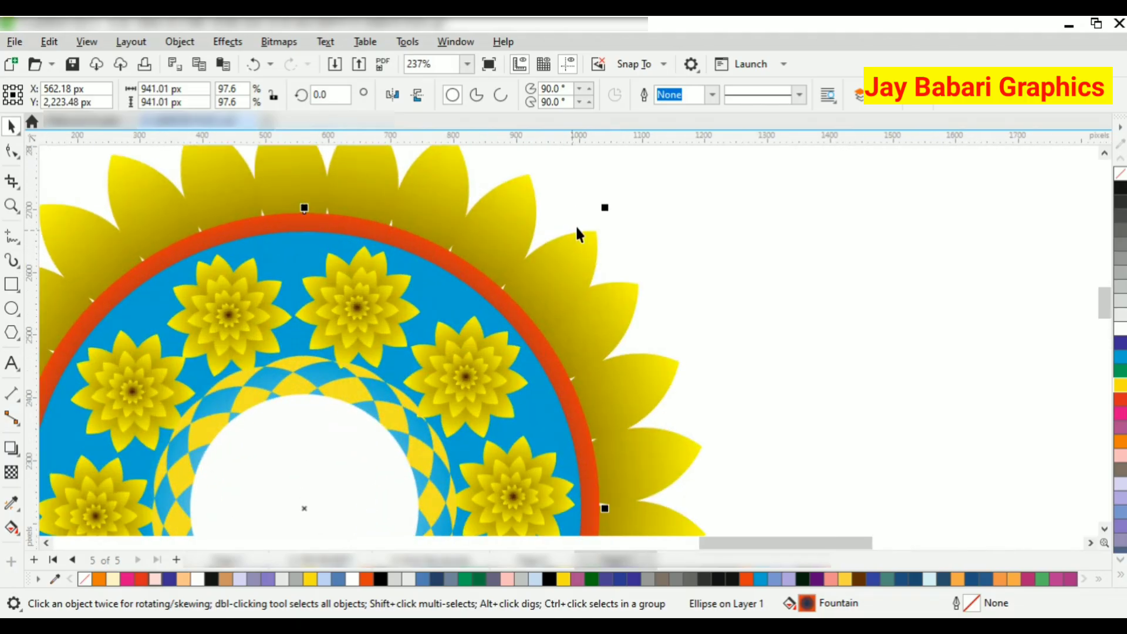
{"action": "left_click_drag", "start_coordinate": [607, 205], "coordinate": [600, 218]}
{"action": "scroll", "coordinate": [488, 234], "scroll_direction": "down", "scroll_amount": 5}
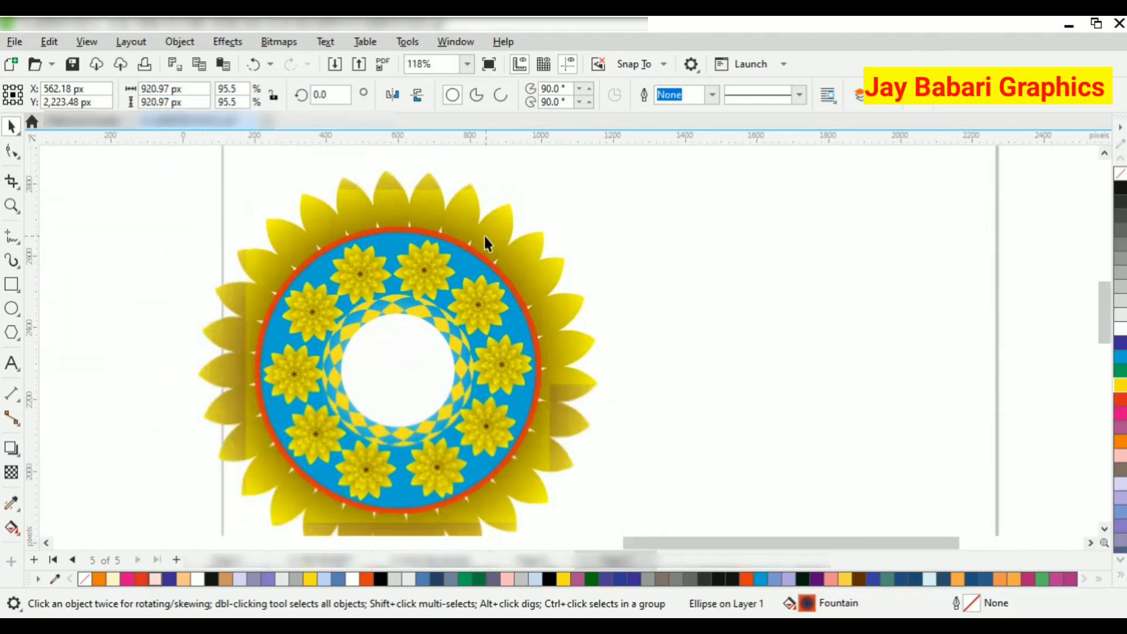
- Group all objects of the petal-edged circular design and select the group
{"action": "scroll", "coordinate": [482, 239], "scroll_direction": "down", "scroll_amount": 2}
{"action": "key", "text": "Escape"}
{"action": "scroll", "coordinate": [424, 220], "scroll_direction": "down", "scroll_amount": 2}
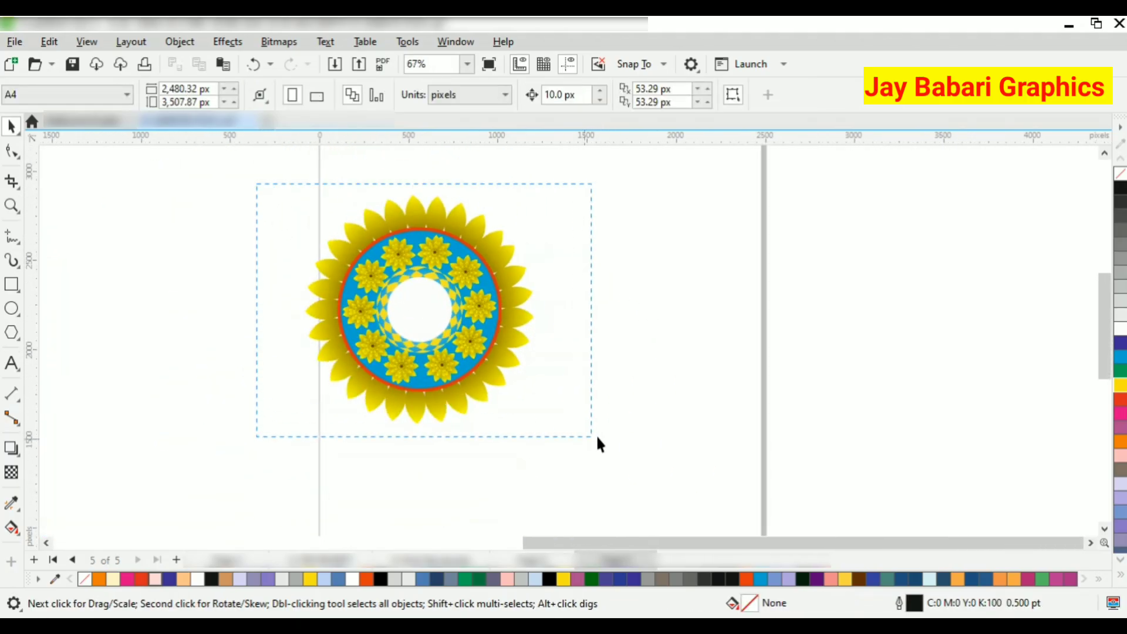
{"action": "left_click_drag", "start_coordinate": [597, 437], "coordinate": [599, 438]}
{"action": "right_click", "coordinate": [496, 269]}
{"action": "left_click", "coordinate": [537, 221]}
{"action": "left_click", "coordinate": [607, 278]}
{"action": "scroll", "coordinate": [451, 282], "scroll_direction": "up", "scroll_amount": 2}
{"action": "scroll", "coordinate": [334, 294], "scroll_direction": "down", "scroll_amount": 2}
{"action": "scroll", "coordinate": [397, 275], "scroll_direction": "up", "scroll_amount": 2}
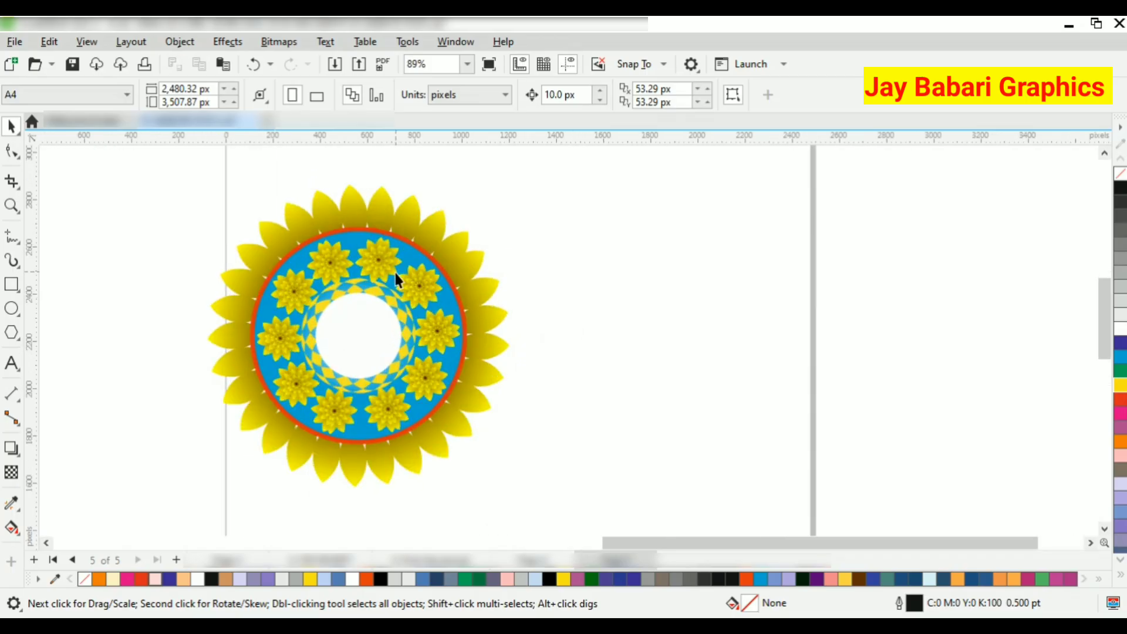
{"action": "scroll", "coordinate": [394, 282], "scroll_direction": "down", "scroll_amount": 1}
{"action": "left_click", "coordinate": [426, 221]}
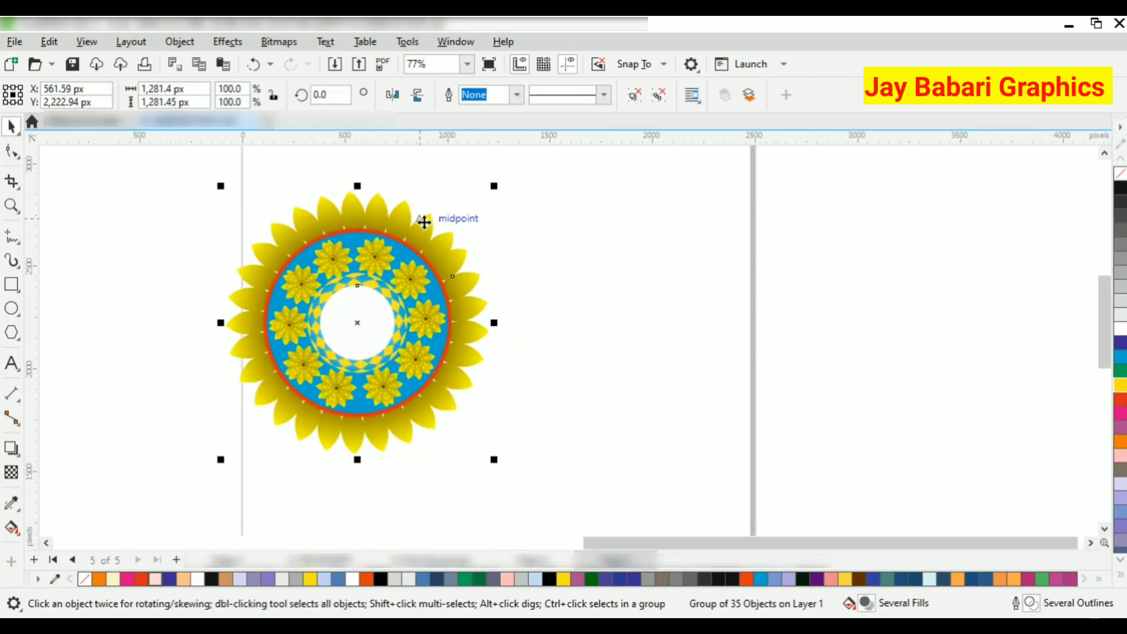
{"action": "scroll", "coordinate": [399, 292], "scroll_direction": "up", "scroll_amount": 1}
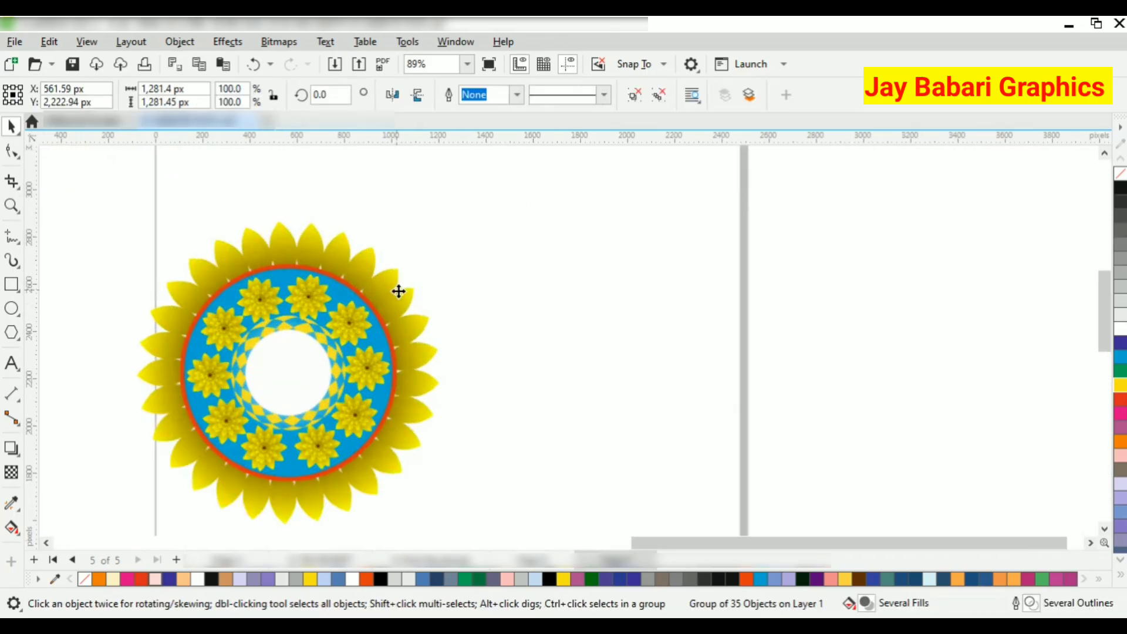
{"action": "right_click", "coordinate": [399, 291]}
{"action": "left_click", "coordinate": [452, 156]}
- Undo the grouping, the outer circle's resize and the rotated leaf copies, back to the single leaf behind the rim
{"action": "key", "text": "ctrl+z"}
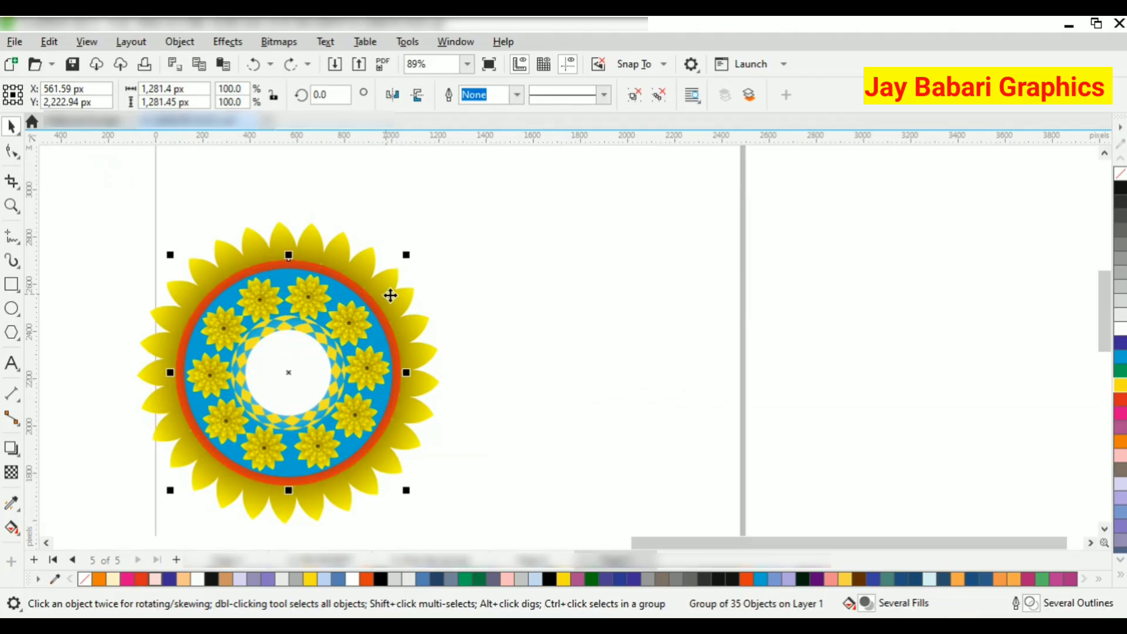
{"action": "key", "text": "ctrl+z"}
{"action": "key", "text": "ctrl+z"}
{"action": "key", "text": "ctrl+z"}
{"action": "key", "text": "ctrl+z"}
{"action": "key", "text": "ctrl+z"}
{"action": "key", "text": "ctrl+z"}
{"action": "key", "text": "ctrl+z"}
{"action": "key", "text": "ctrl+z"}
{"action": "key", "text": "ctrl+z"}
{"action": "key", "text": "ctrl+z"}
{"action": "key", "text": "ctrl+z"}
{"action": "key", "text": "ctrl+z"}
{"action": "key", "text": "ctrl+z"}
{"action": "key", "text": "ctrl+z"}
{"action": "key", "text": "ctrl+z"}
{"action": "key", "text": "ctrl+z"}
{"action": "key", "text": "ctrl+z"}
{"action": "key", "text": "ctrl+z"}
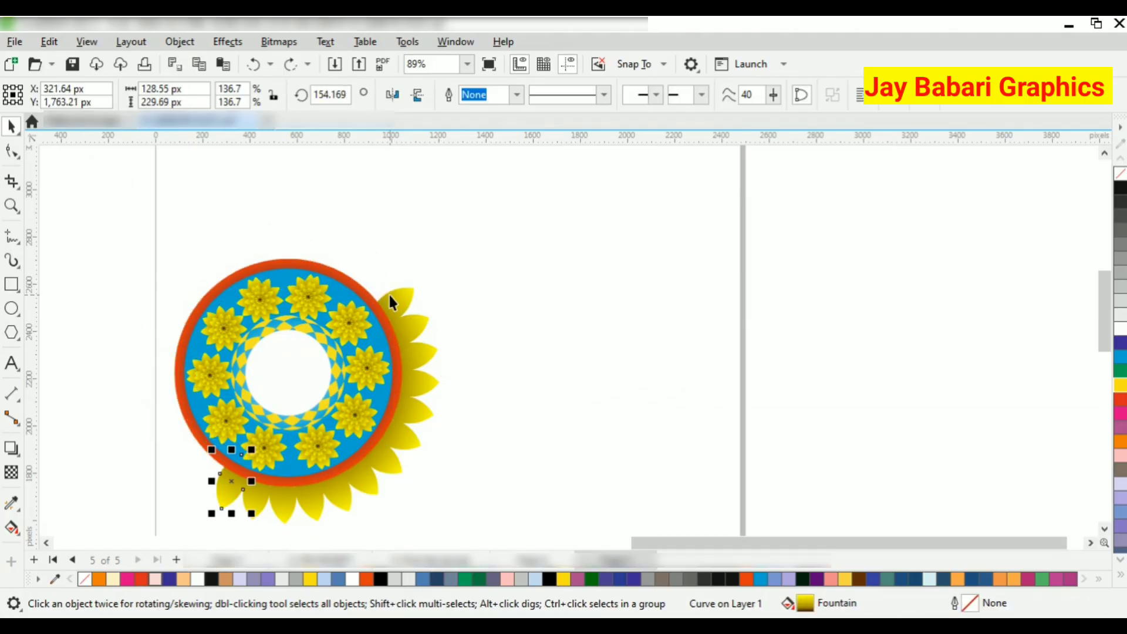
{"action": "key", "text": "ctrl+z"}
{"action": "key", "text": "ctrl+z"}
{"action": "key", "text": "ctrl+z"}
{"action": "key", "text": "ctrl+z"}
{"action": "key", "text": "ctrl+z"}
{"action": "key", "text": "ctrl+z"}
{"action": "key", "text": "ctrl+z"}
{"action": "key", "text": "ctrl+z"}
{"action": "key", "text": "ctrl+z"}
{"action": "key", "text": "ctrl+z"}
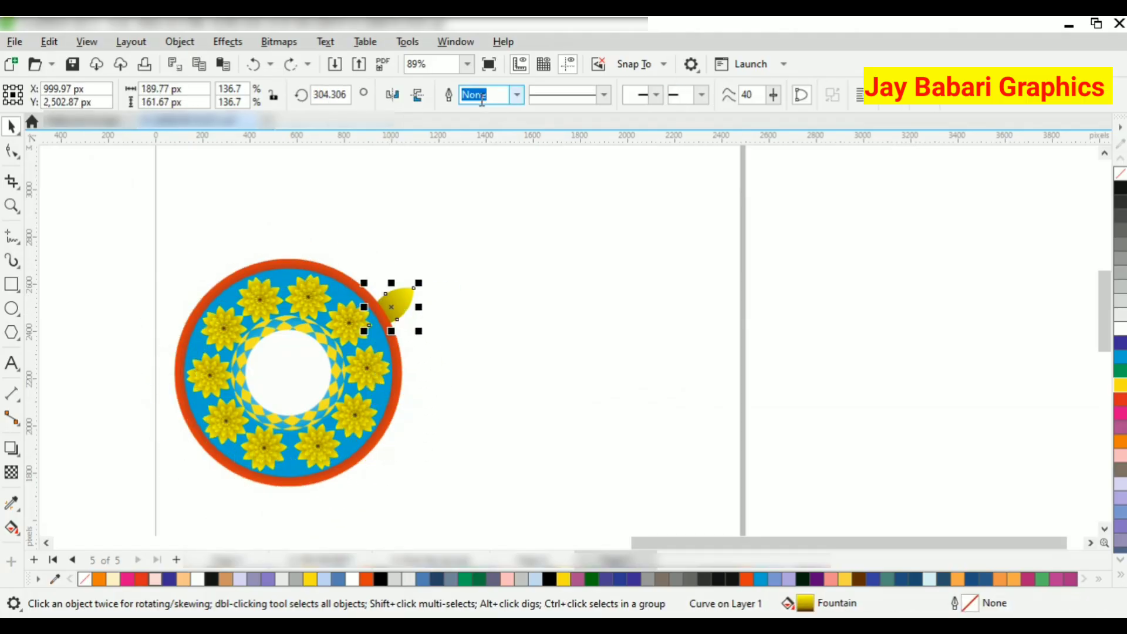
- Change the leaf's gradient to an elliptical fountain fill with yellow in the leaf's middle and dark brown at its tip
{"action": "key", "text": "g"}
{"action": "scroll", "coordinate": [408, 307], "scroll_direction": "up", "scroll_amount": 6}
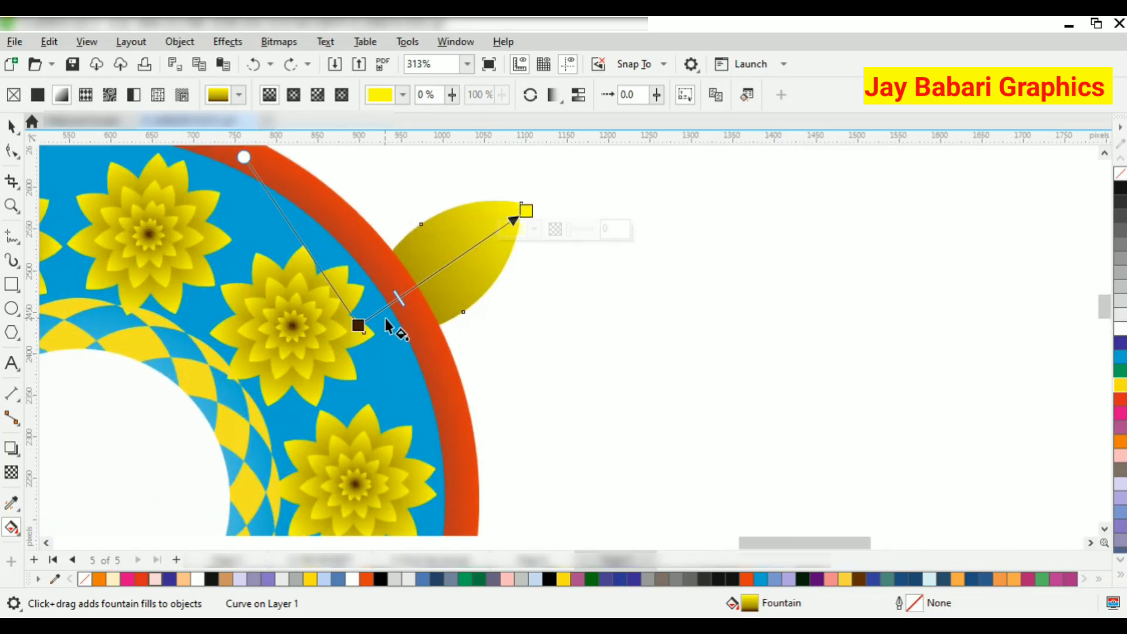
{"action": "left_click", "coordinate": [295, 96]}
{"action": "mouse_move", "coordinate": [440, 271]}
{"action": "left_mouse_down"}
{"action": "mouse_move", "coordinate": [397, 307]}
{"action": "mouse_move", "coordinate": [461, 262]}
{"action": "mouse_move", "coordinate": [441, 266]}
{"action": "left_mouse_up"}
{"action": "left_click_drag", "start_coordinate": [526, 211], "coordinate": [516, 212]}
- Set the outer colour of the leaf's elliptical gradient to orange C3 M55 Y100 K15, keeping the yellow centre
{"action": "left_click", "coordinate": [528, 229]}
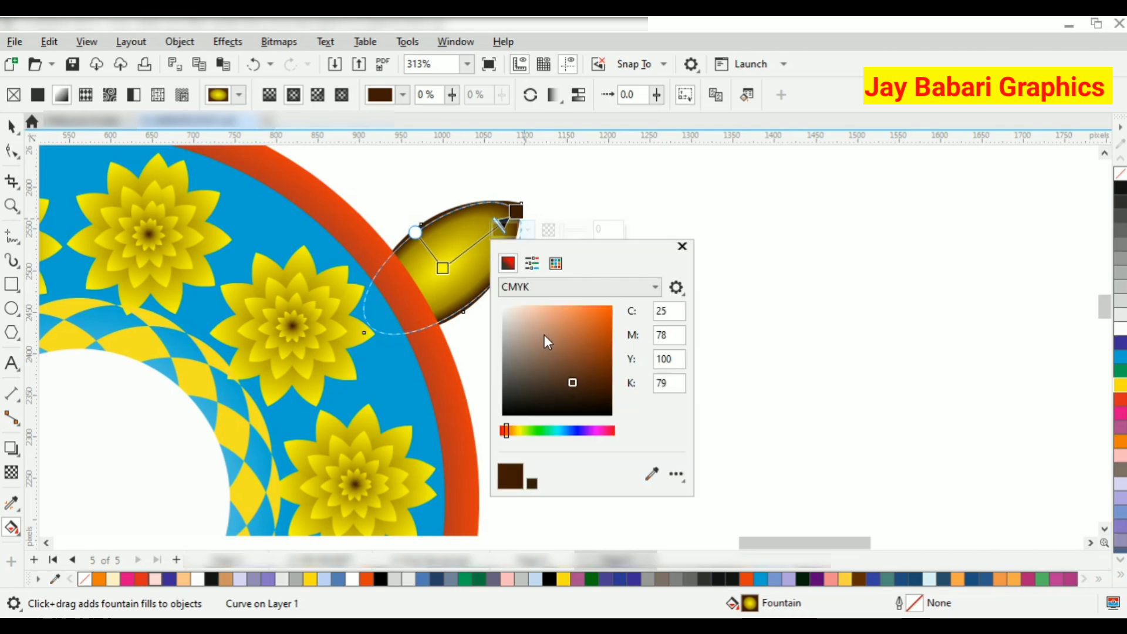
{"action": "left_click", "coordinate": [609, 306]}
{"action": "left_click", "coordinate": [573, 311]}
{"action": "left_click", "coordinate": [603, 305]}
{"action": "left_click", "coordinate": [513, 431]}
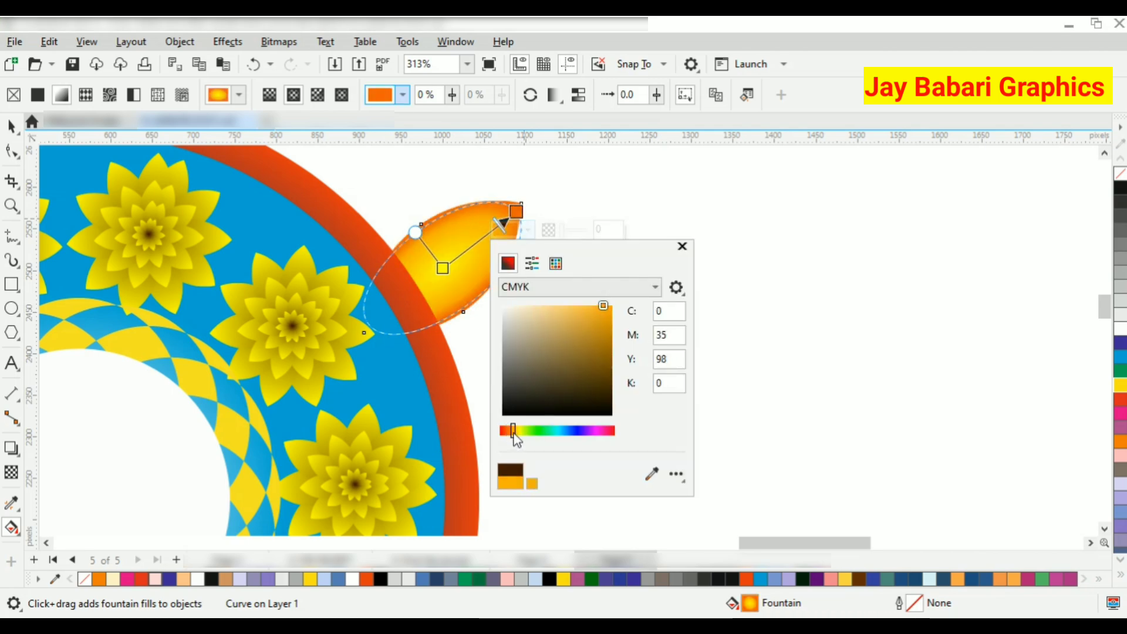
{"action": "left_click", "coordinate": [510, 431]}
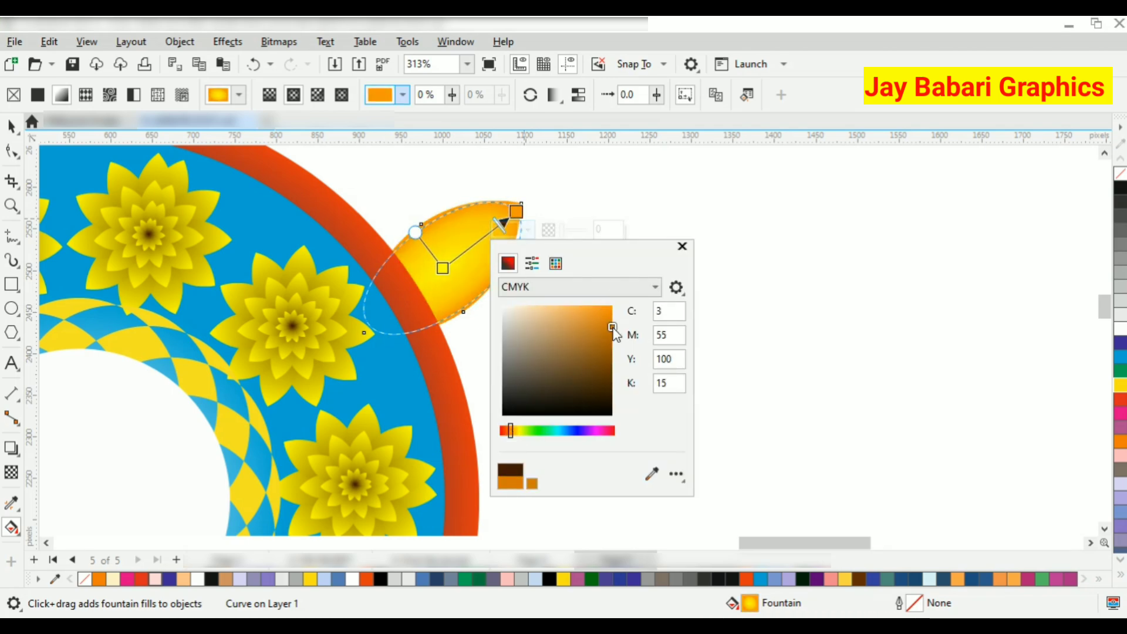
{"action": "left_click", "coordinate": [445, 267]}
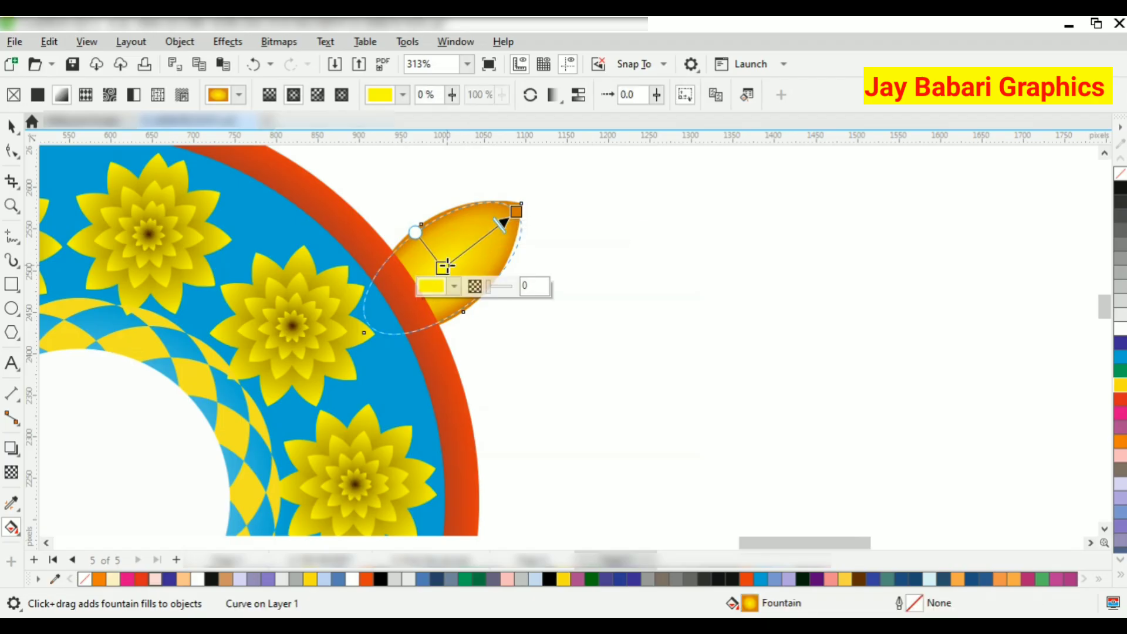
{"action": "left_click", "coordinate": [454, 286]}
{"action": "left_click", "coordinate": [513, 216]}
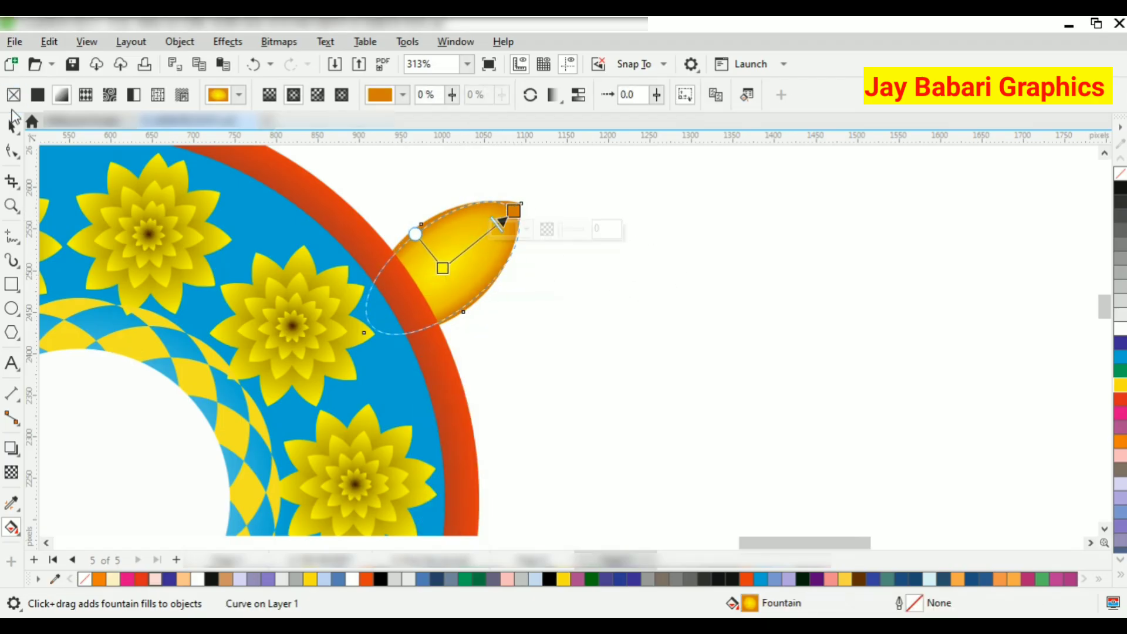
{"action": "left_click", "coordinate": [12, 124]}
{"action": "left_click", "coordinate": [607, 203]}
{"action": "scroll", "coordinate": [607, 200], "scroll_direction": "down", "scroll_amount": 1}
{"action": "left_click", "coordinate": [493, 236]}
{"action": "scroll", "coordinate": [490, 236], "scroll_direction": "down", "scroll_amount": 1}
{"action": "left_click", "coordinate": [494, 232]}
{"action": "left_click_drag", "start_coordinate": [545, 201], "coordinate": [586, 253]}
{"action": "key", "text": "ctrl+z"}
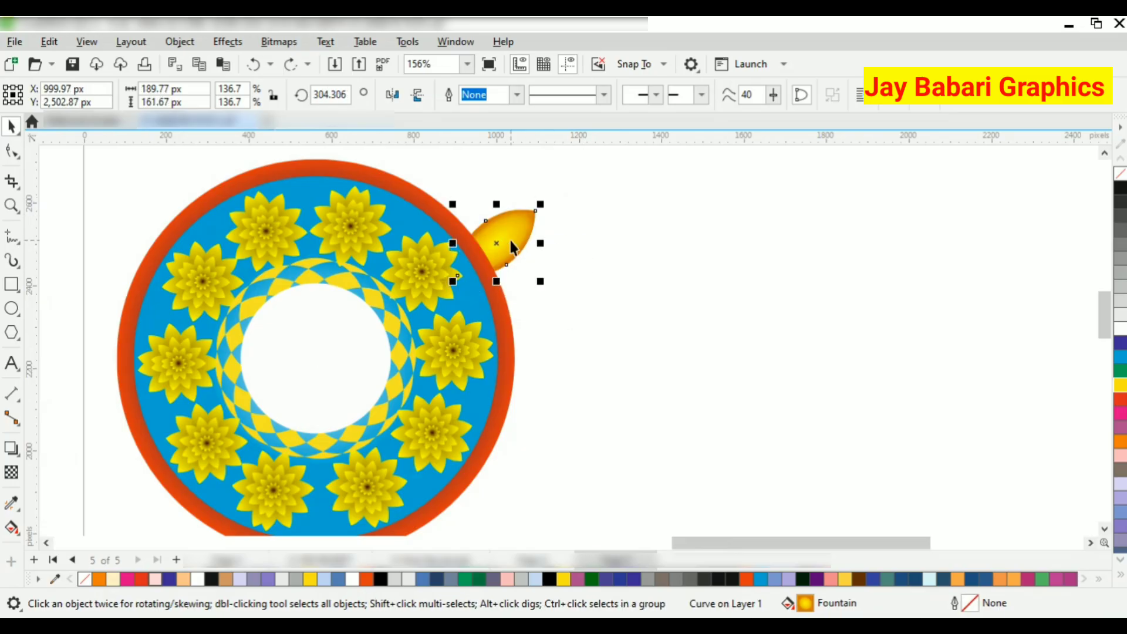
- Move the leaf slightly outward and try a copy rotated about 12.3° clockwise around the design's centre
{"action": "left_click_drag", "start_coordinate": [510, 236], "coordinate": [516, 230]}
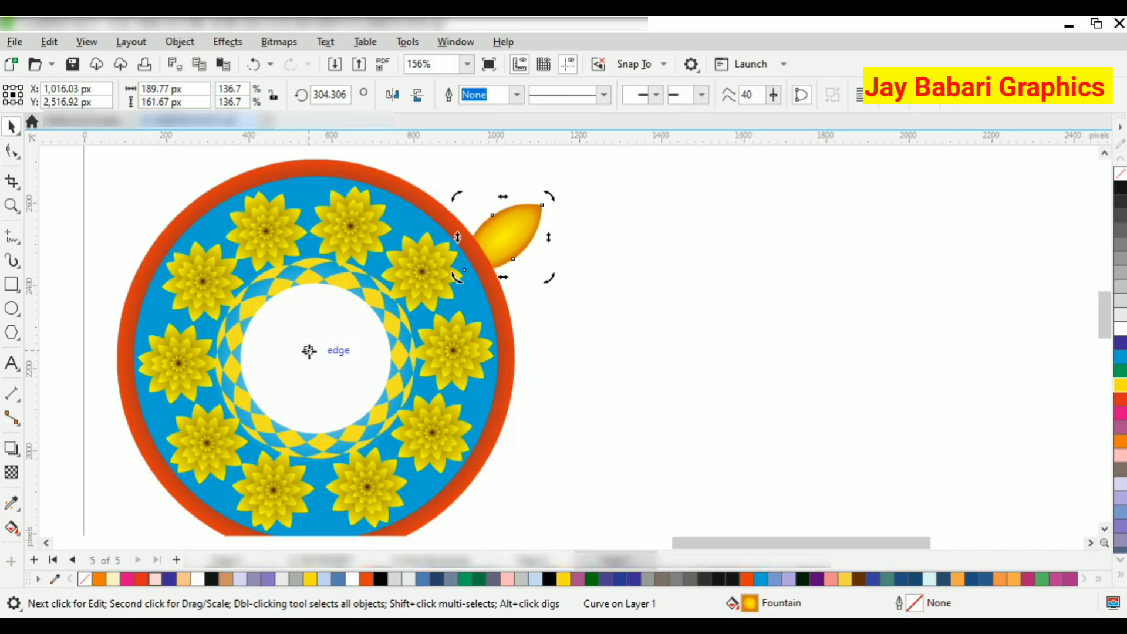
{"action": "scroll", "coordinate": [318, 349], "scroll_direction": "up", "scroll_amount": 3}
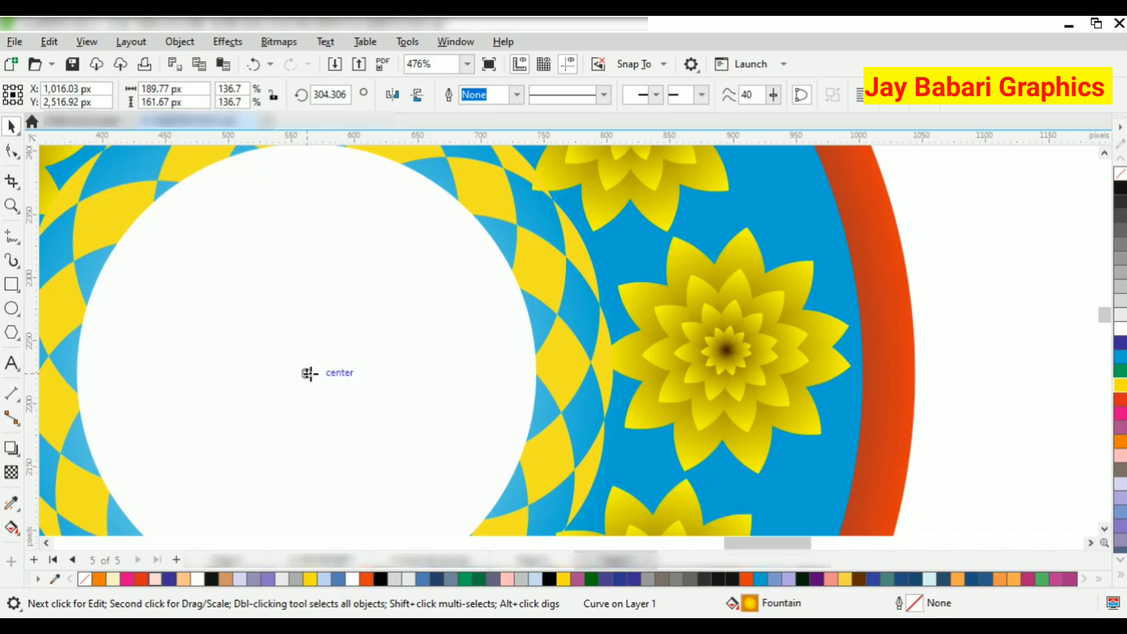
{"action": "scroll", "coordinate": [314, 377], "scroll_direction": "down", "scroll_amount": 4}
{"action": "left_click_drag", "start_coordinate": [489, 249], "coordinate": [504, 280]}
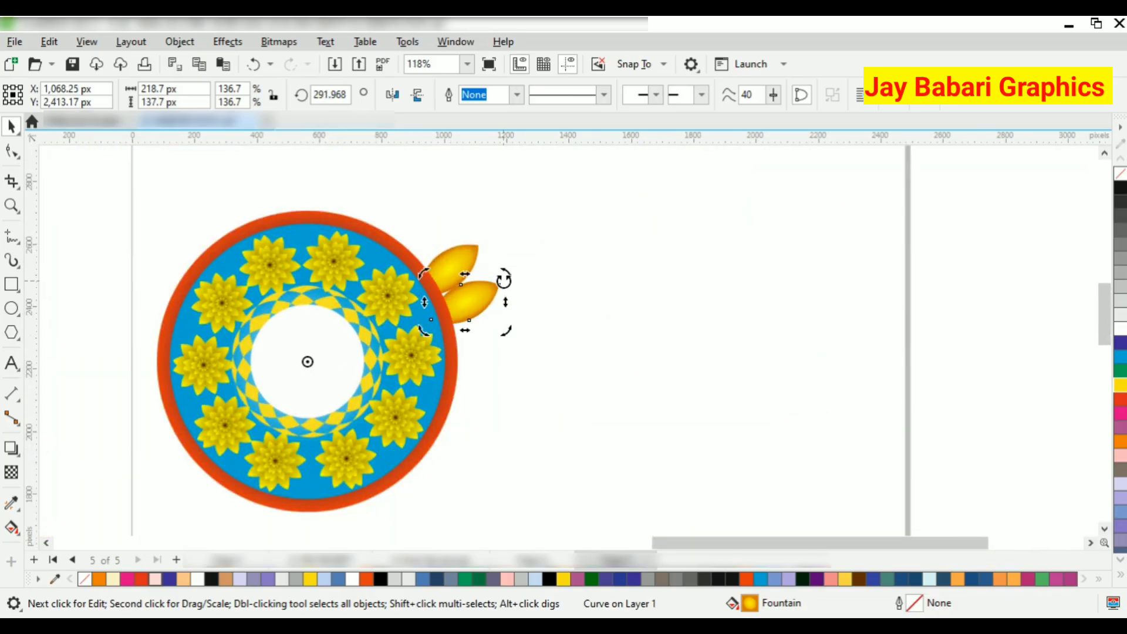
{"action": "key", "text": "ctrl+z"}
- Move the leaf inward so its base tucks behind the rim, at about X 976 px, Y 2,490 px
{"action": "left_click", "coordinate": [475, 252]}
{"action": "left_click", "coordinate": [476, 248]}
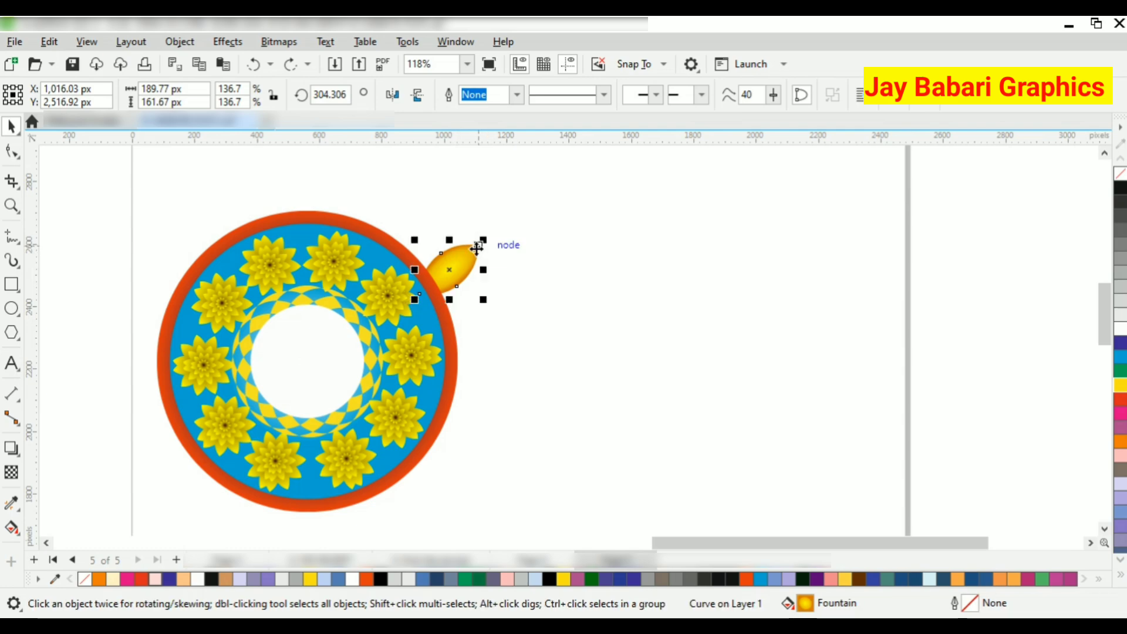
{"action": "left_click_drag", "start_coordinate": [467, 255], "coordinate": [459, 259]}
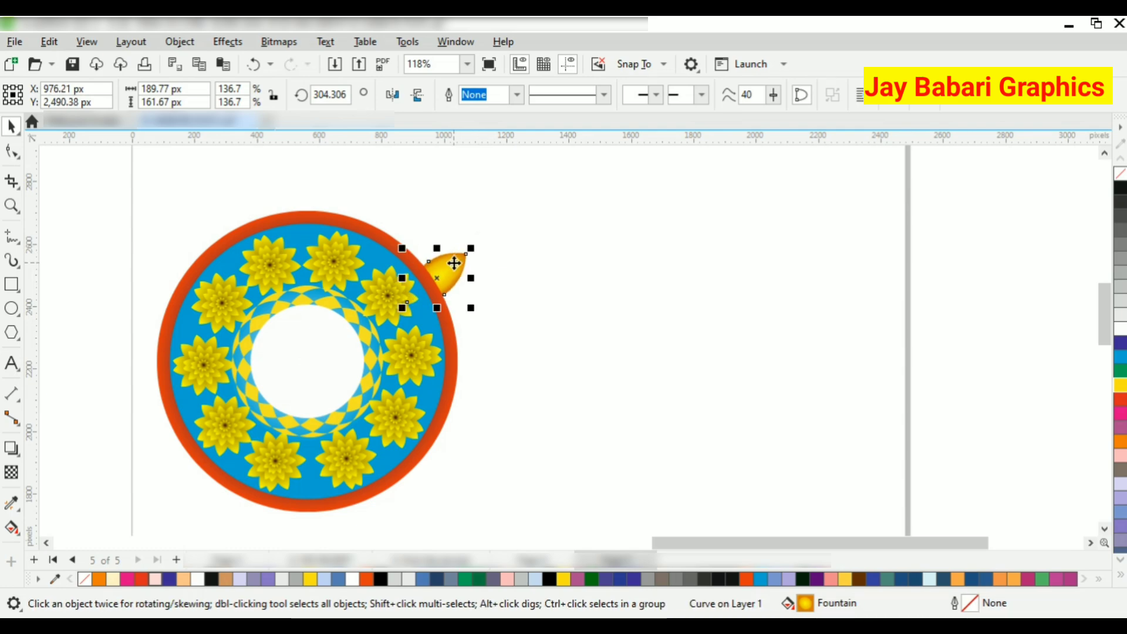
- Shrink the outer orange-red circle slightly about its centre to make the rim narrower
{"action": "scroll", "coordinate": [450, 321], "scroll_direction": "up", "scroll_amount": 1}
{"action": "left_click", "coordinate": [442, 323]}
{"action": "scroll", "coordinate": [439, 325], "scroll_direction": "up", "scroll_amount": 1}
{"action": "scroll", "coordinate": [445, 336], "scroll_direction": "down", "scroll_amount": 2}
{"action": "left_click_drag", "start_coordinate": [462, 221], "coordinate": [458, 226]}
{"action": "left_click", "coordinate": [505, 305]}
- Copy the leaf's yellow-to-orange gradient fill onto the outer rim circle with the Attributes eyedropper
{"action": "left_click", "coordinate": [452, 294]}
{"action": "scroll", "coordinate": [453, 295], "scroll_direction": "up", "scroll_amount": 1}
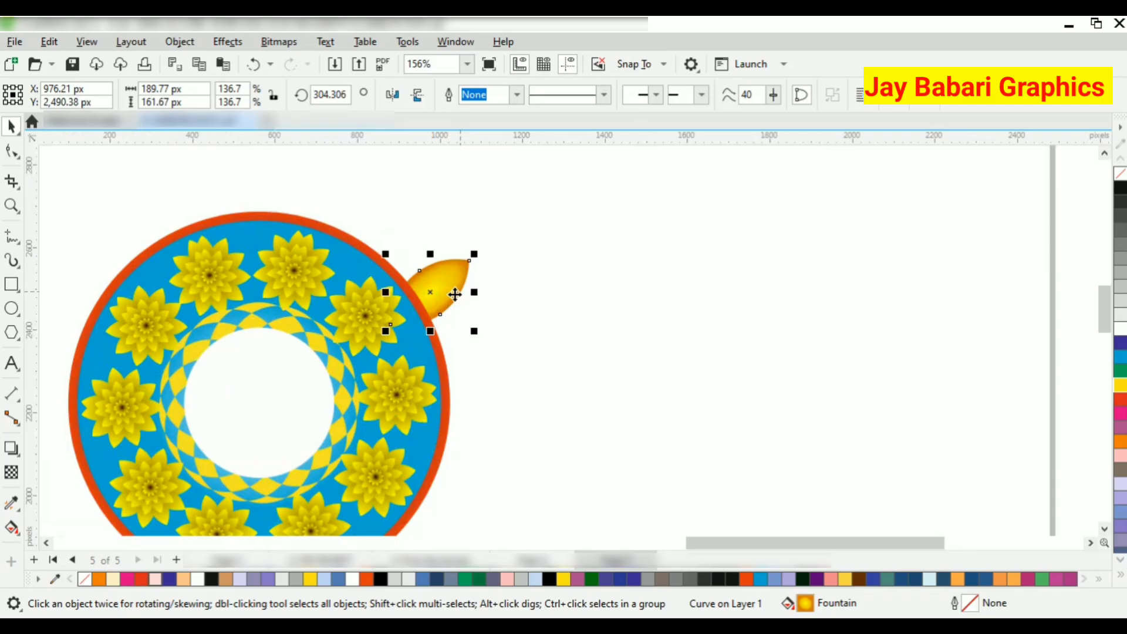
{"action": "left_click", "coordinate": [337, 232]}
{"action": "left_click", "coordinate": [9, 532]}
{"action": "left_click", "coordinate": [73, 526]}
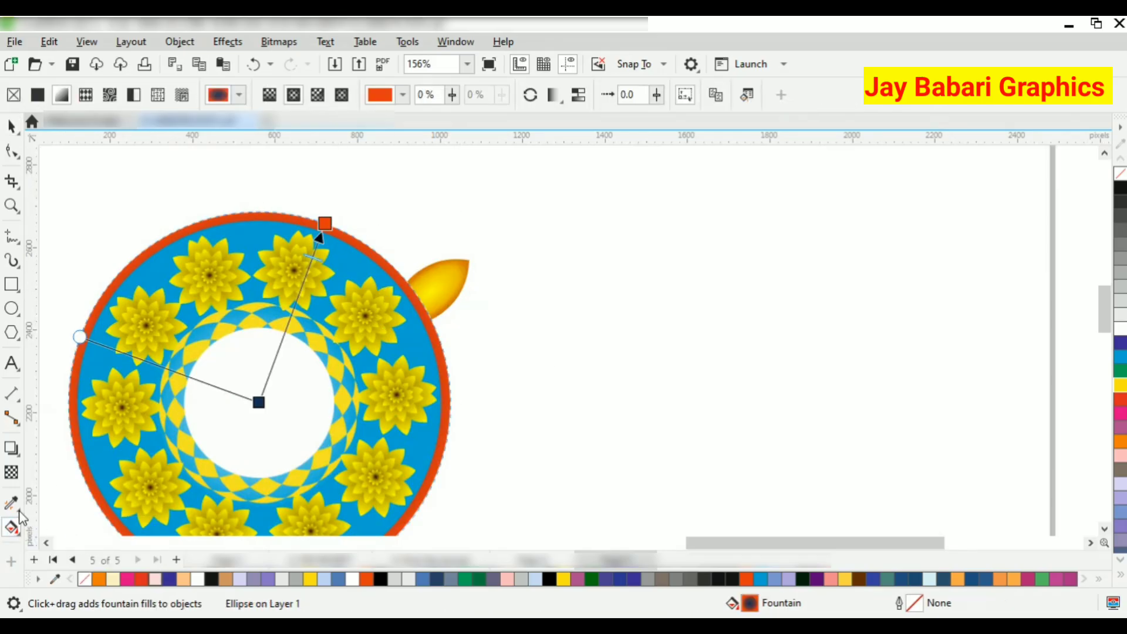
{"action": "left_click", "coordinate": [10, 503]}
{"action": "left_click", "coordinate": [88, 522]}
{"action": "left_click", "coordinate": [436, 293]}
{"action": "left_click", "coordinate": [403, 282]}
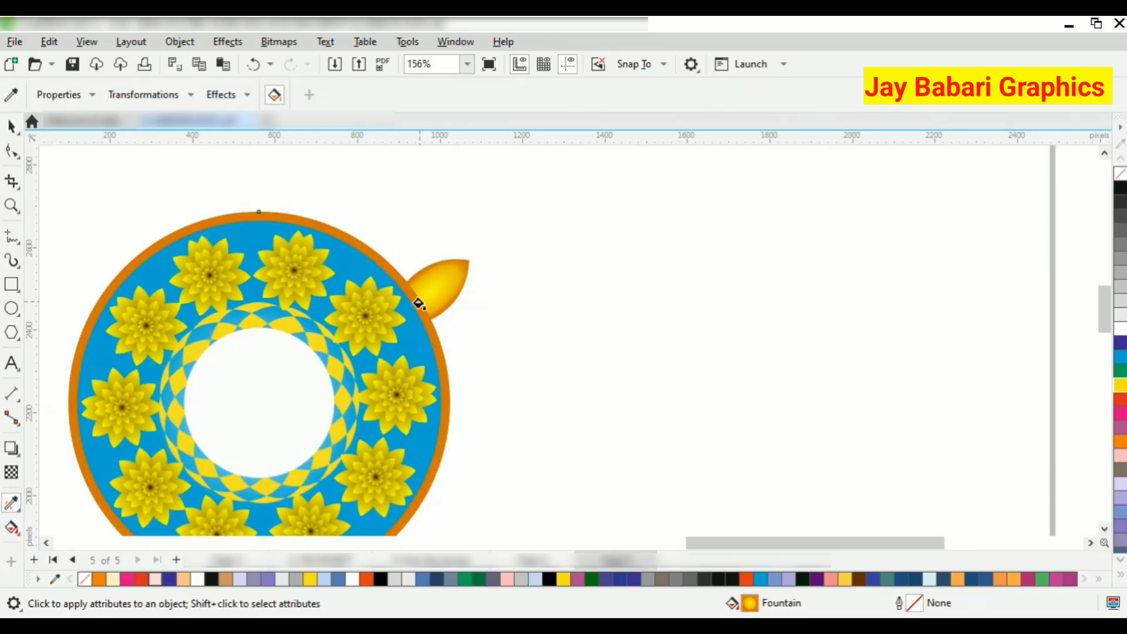
- Copy the yellow fill of the inner checkered ring onto the outer rim circle with the Attributes eyedropper
{"action": "left_click", "coordinate": [12, 125]}
{"action": "left_click", "coordinate": [433, 284]}
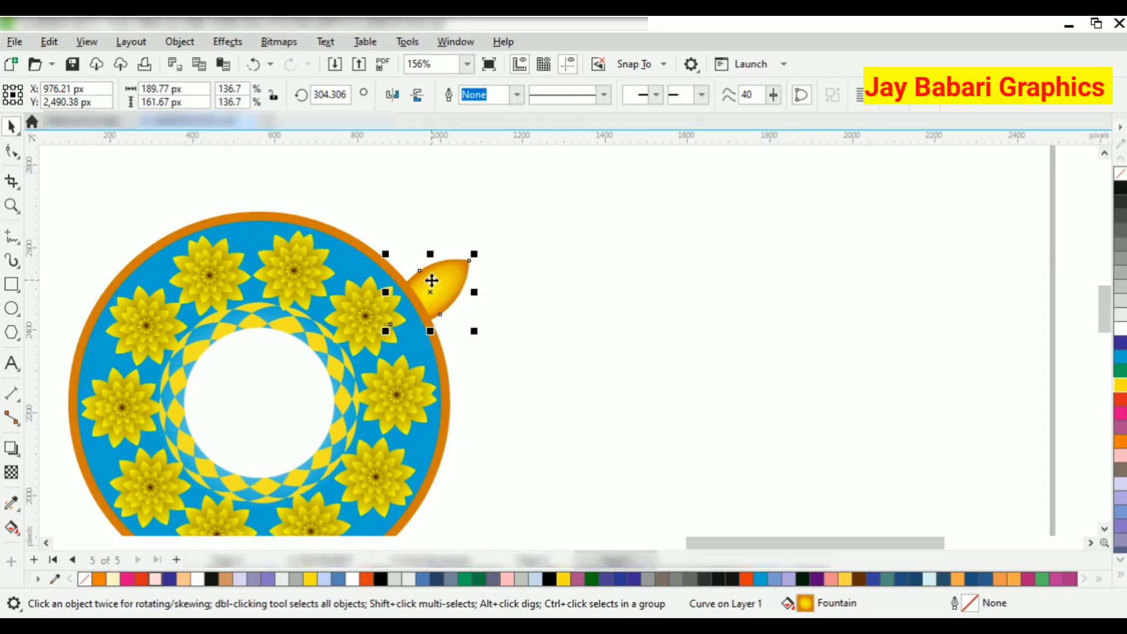
{"action": "left_click", "coordinate": [12, 504]}
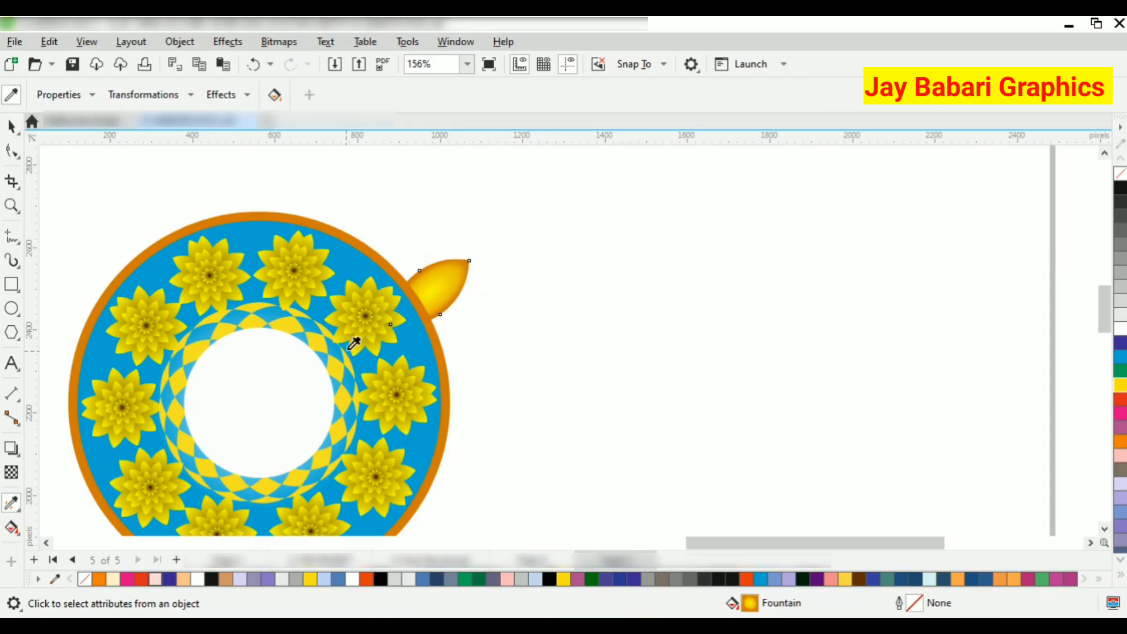
{"action": "left_click", "coordinate": [319, 337]}
{"action": "left_click", "coordinate": [365, 244]}
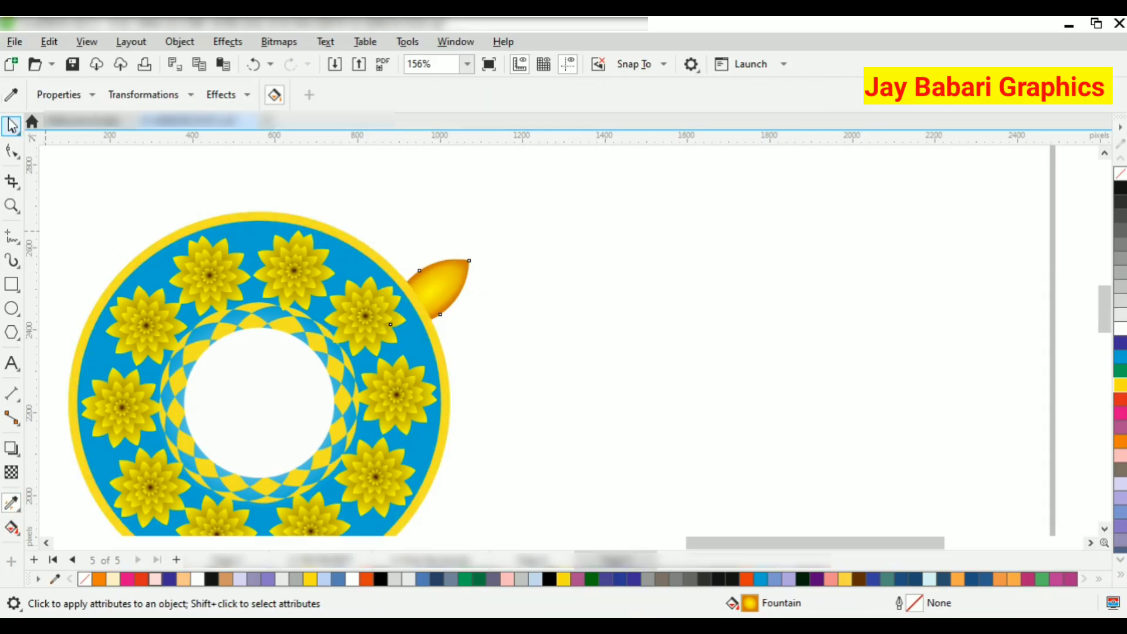
{"action": "key", "text": "space"}
- Change the cyan circle behind the flowers to a uniform dark brown fill, C12 M51 Y100 K58
{"action": "scroll", "coordinate": [442, 238], "scroll_direction": "down", "scroll_amount": 2}
{"action": "left_click", "coordinate": [400, 250]}
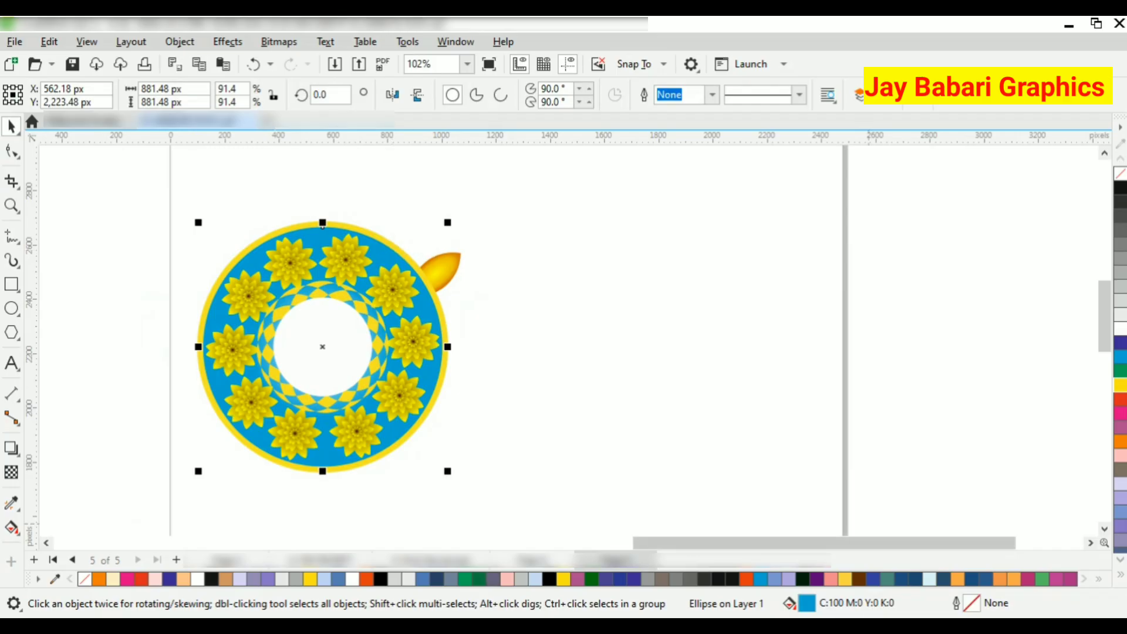
{"action": "double_click", "coordinate": [808, 604]}
{"action": "left_click_drag", "start_coordinate": [513, 88], "coordinate": [905, 108]}
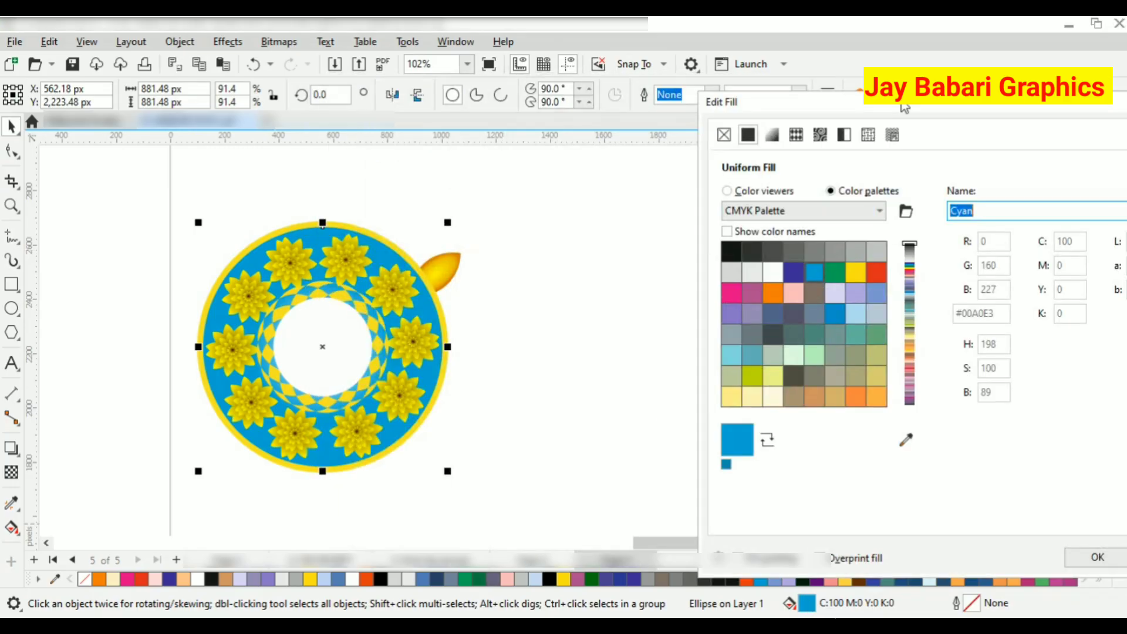
{"action": "left_click", "coordinate": [771, 194]}
{"action": "left_click_drag", "start_coordinate": [873, 295], "coordinate": [887, 327]}
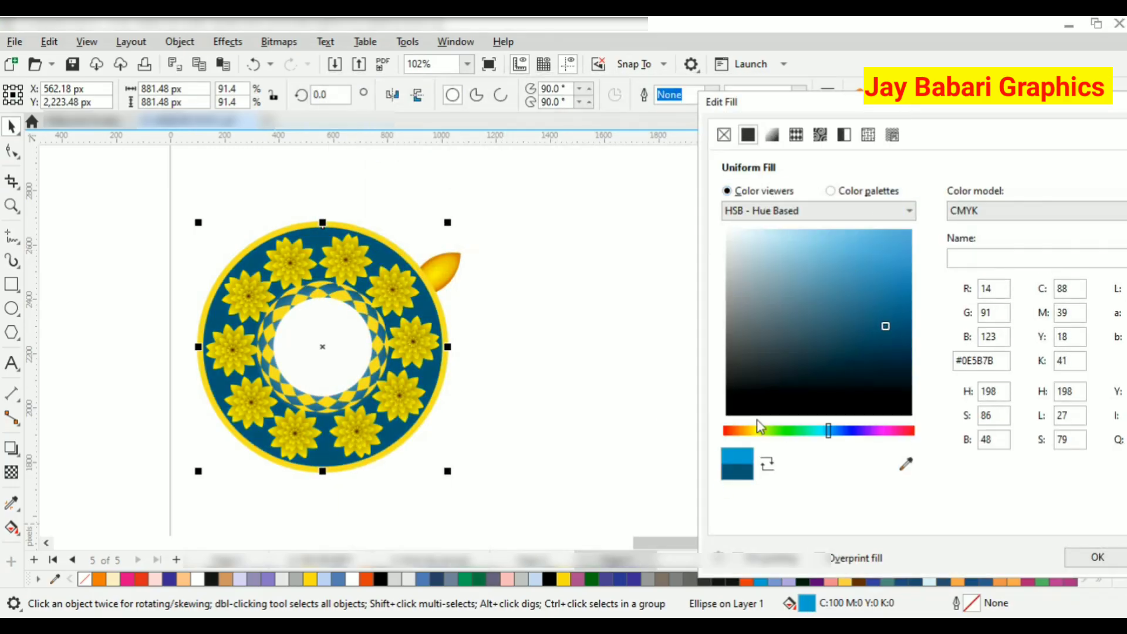
{"action": "left_click", "coordinate": [741, 437]}
{"action": "mouse_move", "coordinate": [896, 248]}
{"action": "left_mouse_down"}
{"action": "mouse_move", "coordinate": [847, 241]}
{"action": "mouse_move", "coordinate": [904, 276]}
{"action": "mouse_move", "coordinate": [912, 303]}
{"action": "left_mouse_up"}
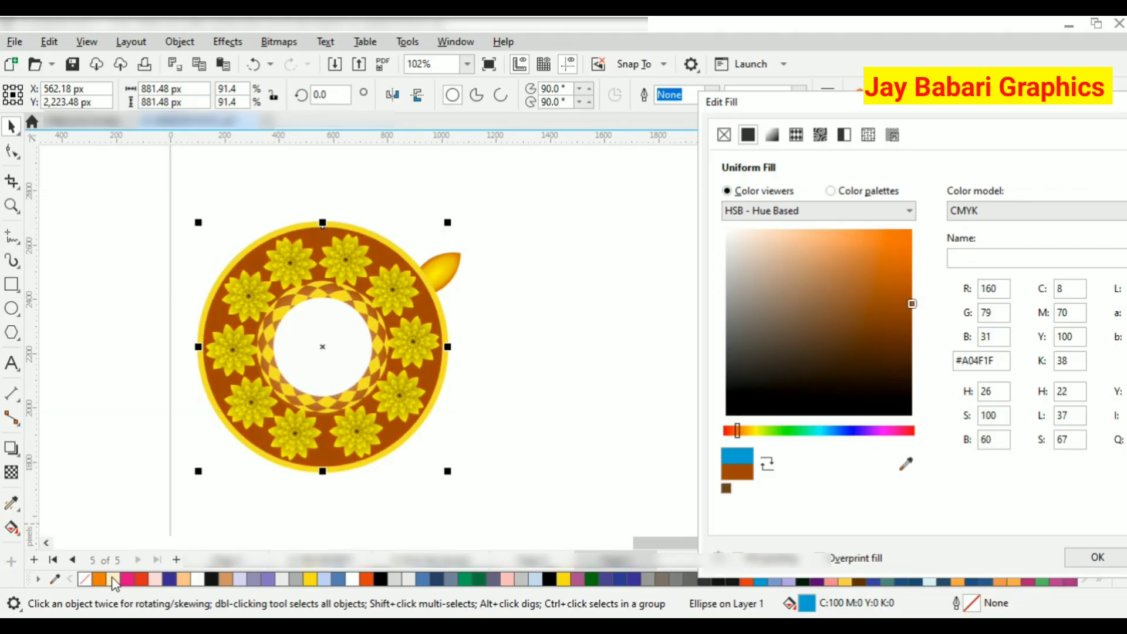
{"action": "left_click", "coordinate": [743, 431]}
{"action": "mouse_move", "coordinate": [904, 240]}
{"action": "left_mouse_down"}
{"action": "mouse_move", "coordinate": [911, 356]}
{"action": "mouse_move", "coordinate": [851, 311]}
{"action": "mouse_move", "coordinate": [906, 331]}
{"action": "left_mouse_up"}
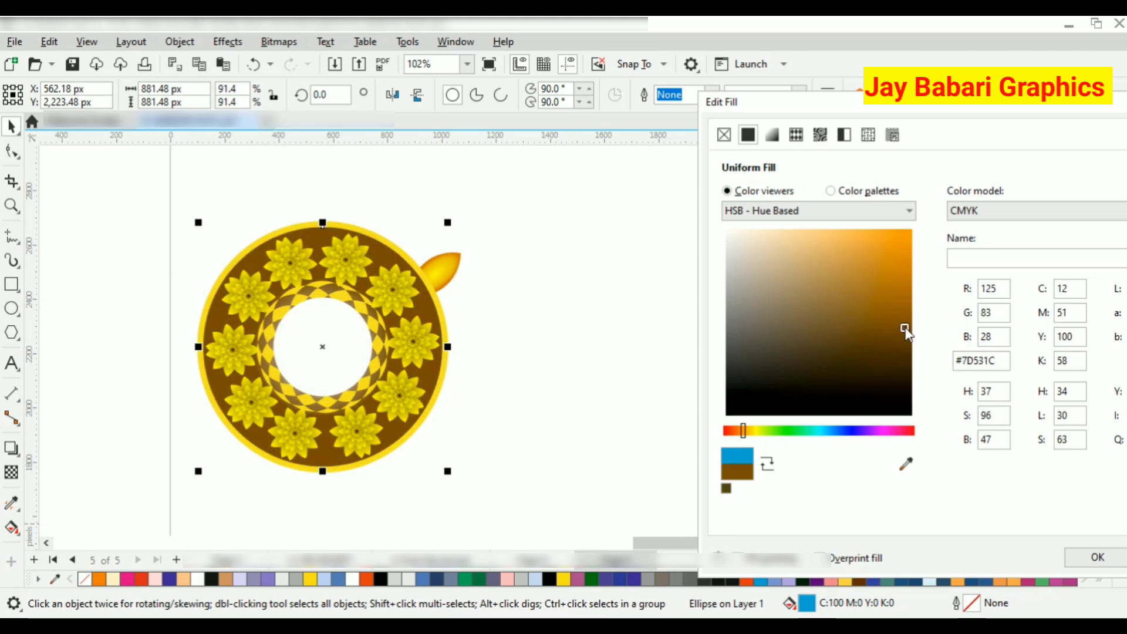
{"action": "left_click", "coordinate": [1069, 558]}
{"action": "left_click", "coordinate": [657, 354]}
- Make a copy of the leaf rotated about 13° clockwise around the rotation centre inside the white circle
{"action": "scroll", "coordinate": [437, 282], "scroll_direction": "up", "scroll_amount": 4}
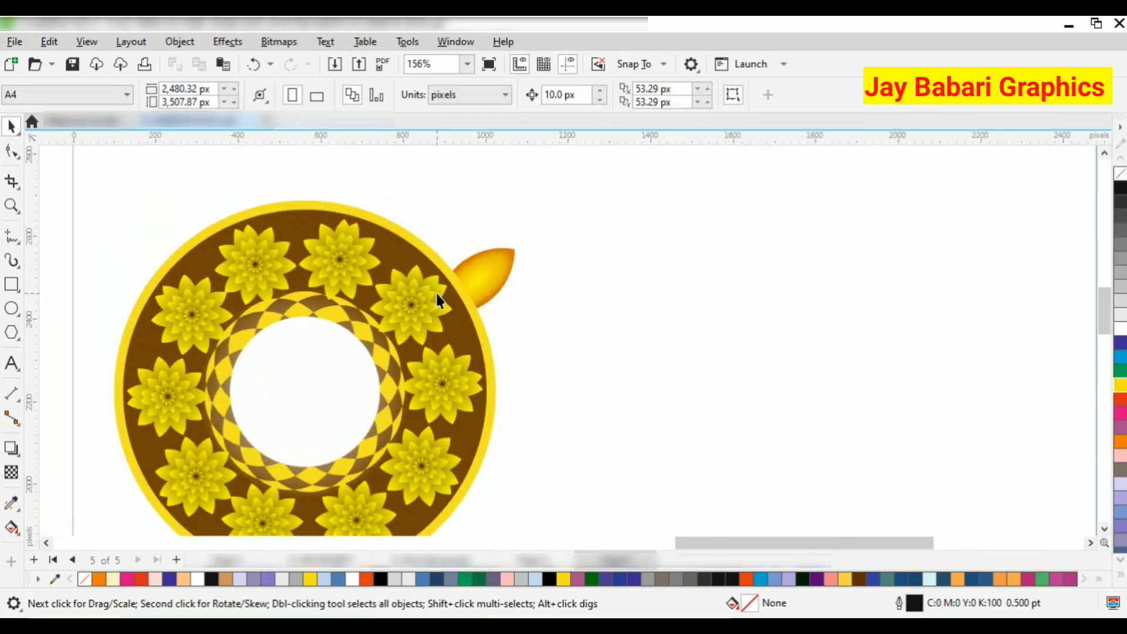
{"action": "scroll", "coordinate": [436, 294], "scroll_direction": "down", "scroll_amount": 1}
{"action": "left_click", "coordinate": [519, 272]}
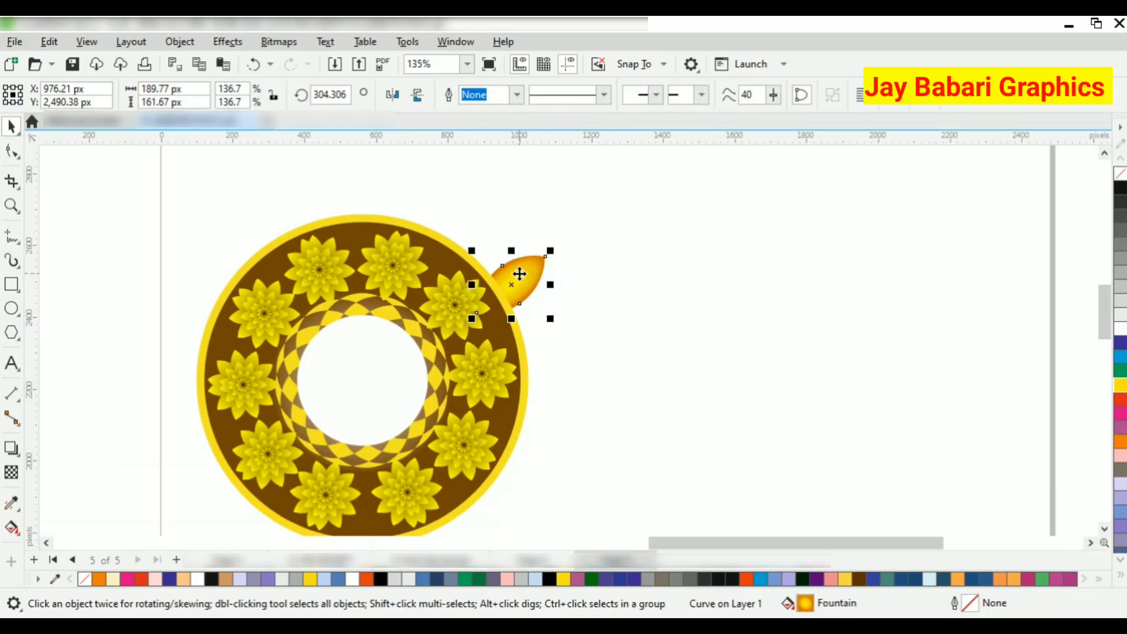
{"action": "scroll", "coordinate": [518, 272], "scroll_direction": "down", "scroll_amount": 1}
{"action": "left_click", "coordinate": [531, 261]}
{"action": "left_click_drag", "start_coordinate": [559, 234], "coordinate": [585, 279]}
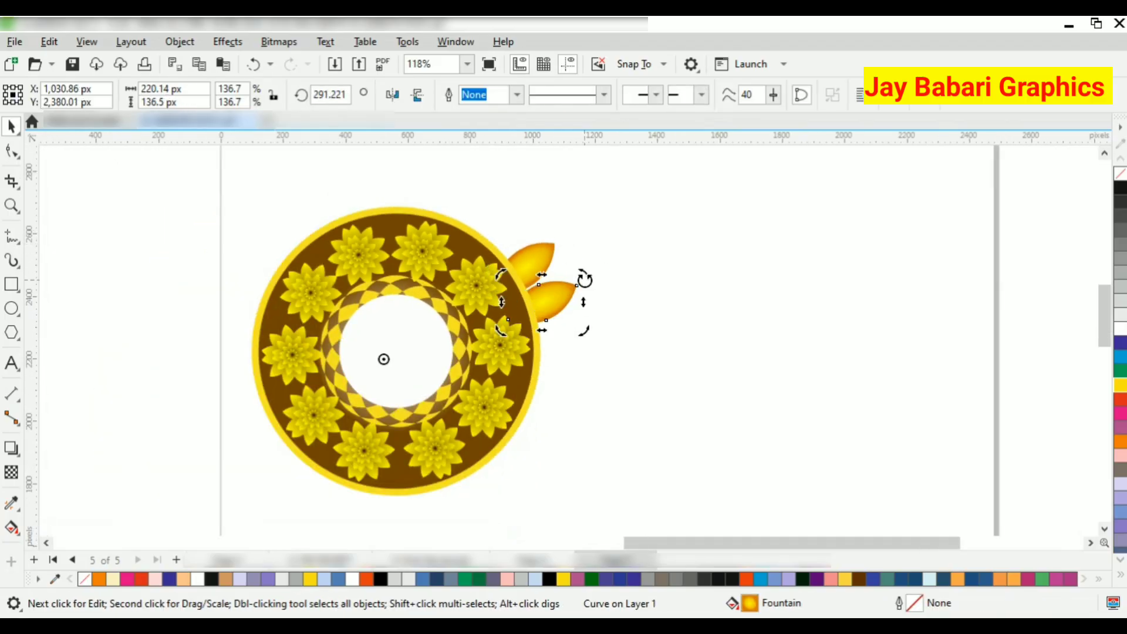
- Repeat the rotated leaf copy all the way around the rim and remove the last overlapping copy
{"action": "key", "text": "ctrl+r"}
{"action": "key", "text": "ctrl+r"}
{"action": "key", "text": "ctrl+r"}
{"action": "key", "text": "ctrl+r"}
{"action": "key", "text": "ctrl+r"}
{"action": "key", "text": "ctrl+r"}
{"action": "key", "text": "ctrl+r"}
{"action": "key", "text": "ctrl+r"}
{"action": "key", "text": "ctrl+r"}
{"action": "key", "text": "ctrl+r"}
{"action": "key", "text": "ctrl+r"}
{"action": "key", "text": "ctrl+r"}
{"action": "key", "text": "ctrl+r"}
{"action": "key", "text": "ctrl+r"}
{"action": "key", "text": "ctrl+r"}
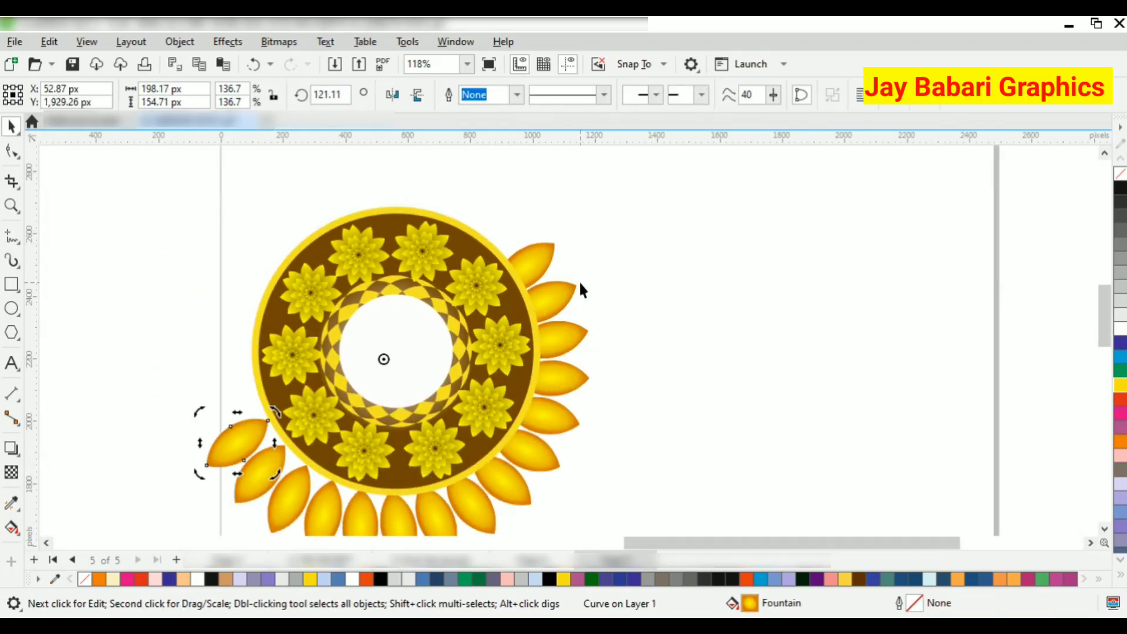
{"action": "key", "text": "ctrl+r"}
{"action": "key", "text": "ctrl+r"}
{"action": "key", "text": "ctrl+r"}
{"action": "key", "text": "ctrl+r"}
{"action": "key", "text": "ctrl+r"}
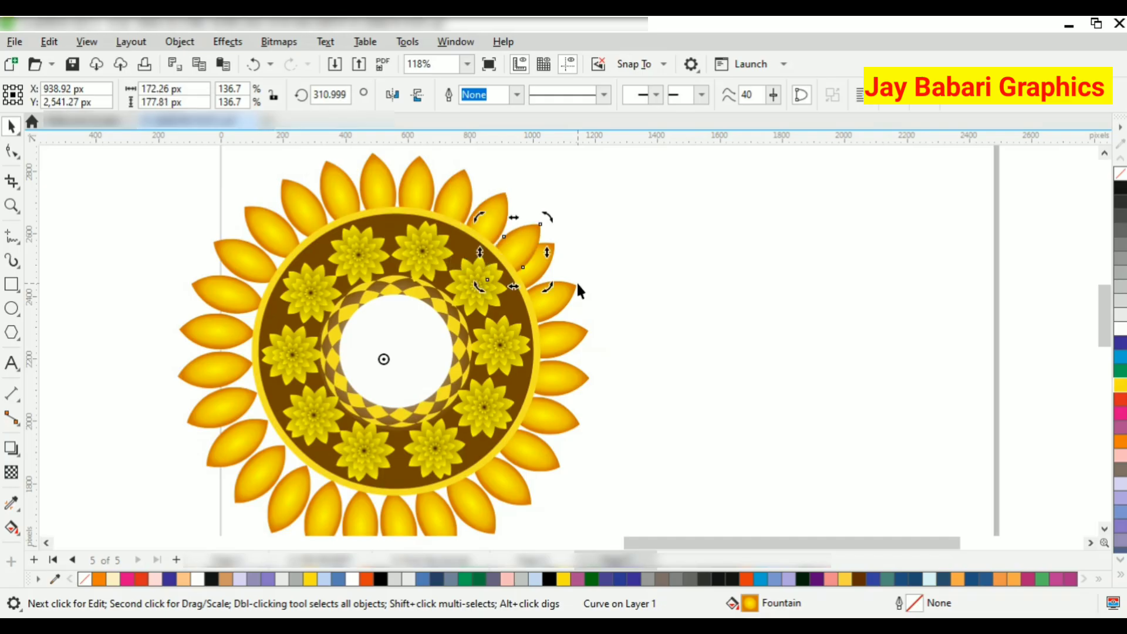
{"action": "key", "text": "ctrl+z"}
{"action": "left_click", "coordinate": [576, 281]}
{"action": "scroll", "coordinate": [506, 229], "scroll_direction": "down", "scroll_amount": 2}
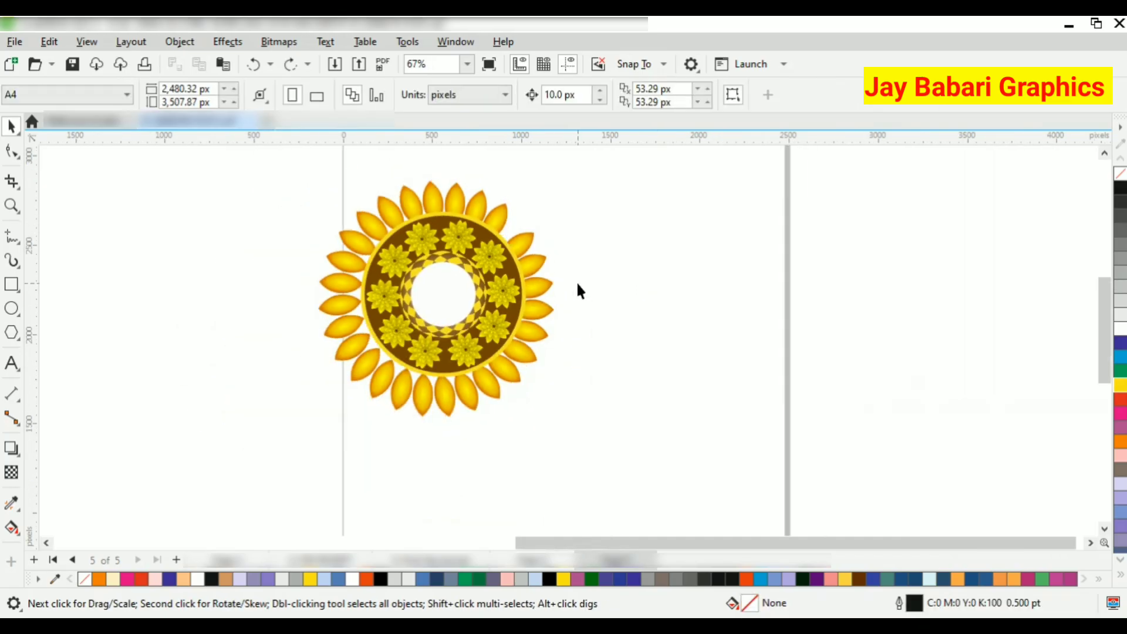
- Undo the whole ring of rotated leaf copies, back to the single leaf behind the yellow rim
{"action": "key", "text": "ctrl+z"}
{"action": "key", "text": "ctrl+z"}
{"action": "key", "text": "ctrl+z"}
{"action": "key", "text": "ctrl+z"}
{"action": "key", "text": "ctrl+z"}
{"action": "key", "text": "ctrl+z"}
{"action": "key", "text": "ctrl+z"}
{"action": "key", "text": "ctrl+z"}
{"action": "key", "text": "ctrl+z"}
{"action": "key", "text": "ctrl+z"}
{"action": "key", "text": "ctrl+z"}
{"action": "key", "text": "ctrl+z"}
{"action": "key", "text": "ctrl+z"}
{"action": "key", "text": "ctrl+z"}
{"action": "key", "text": "ctrl+z"}
{"action": "key", "text": "ctrl+z"}
{"action": "key", "text": "ctrl+z"}
{"action": "key", "text": "ctrl+z"}
{"action": "key", "text": "ctrl+z"}
{"action": "key", "text": "ctrl+z"}
{"action": "key", "text": "ctrl+z"}
{"action": "key", "text": "ctrl+z"}
{"action": "key", "text": "ctrl+z"}
{"action": "key", "text": "ctrl+z"}
{"action": "key", "text": "ctrl+z"}
{"action": "key", "text": "ctrl+z"}
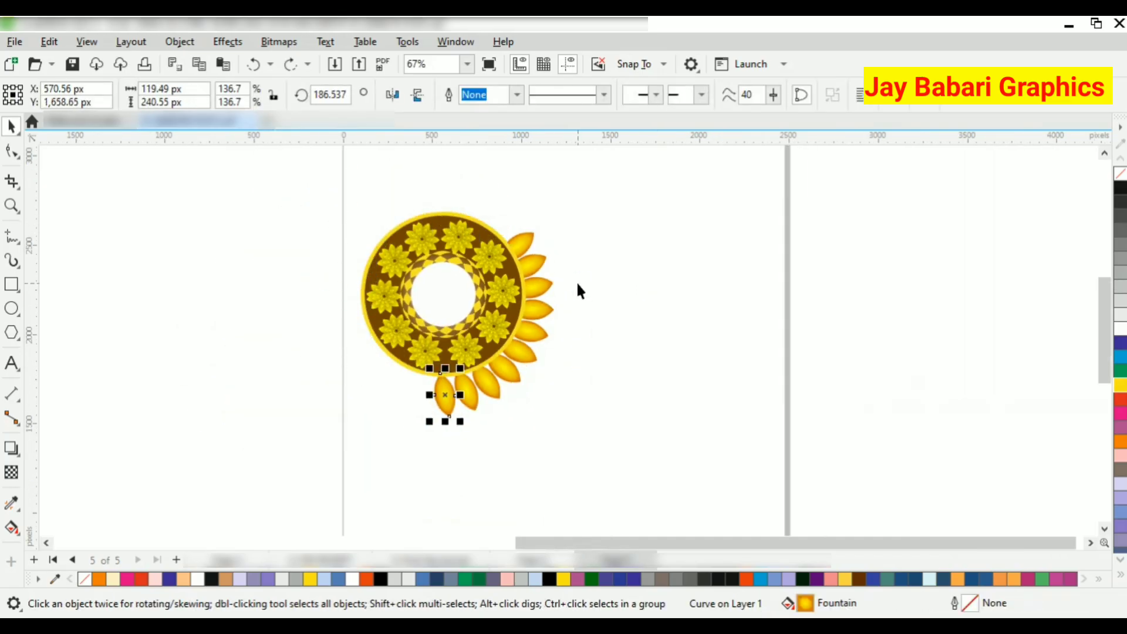
- Move the single leaf's rotation centre to the exact middle of the white circle
{"action": "scroll", "coordinate": [508, 251], "scroll_direction": "up", "scroll_amount": 1}
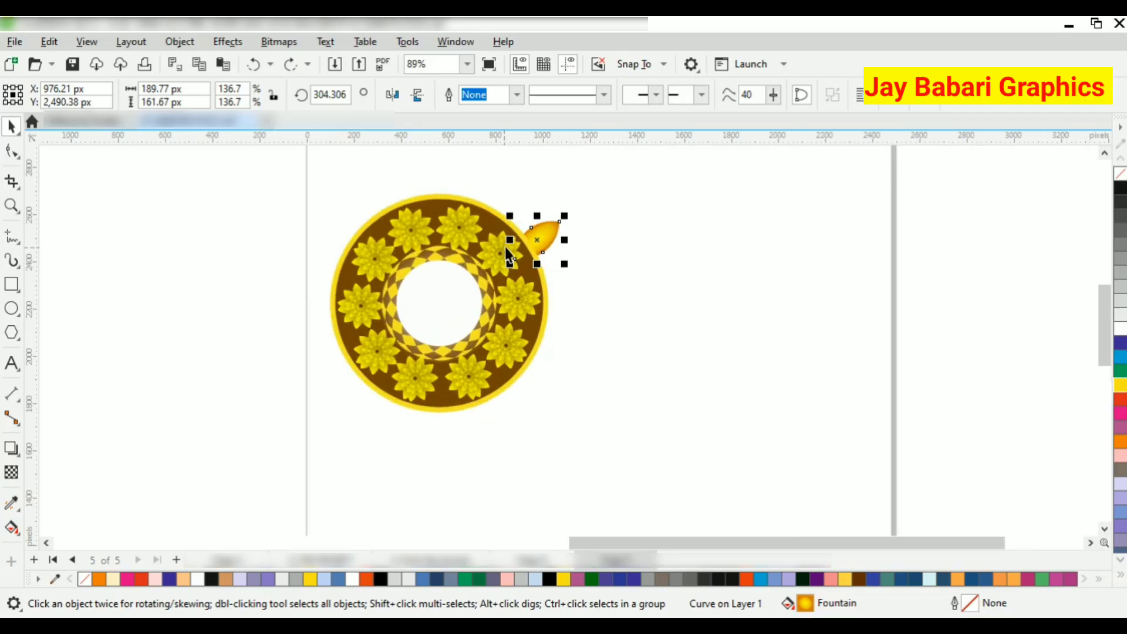
{"action": "left_click", "coordinate": [512, 249]}
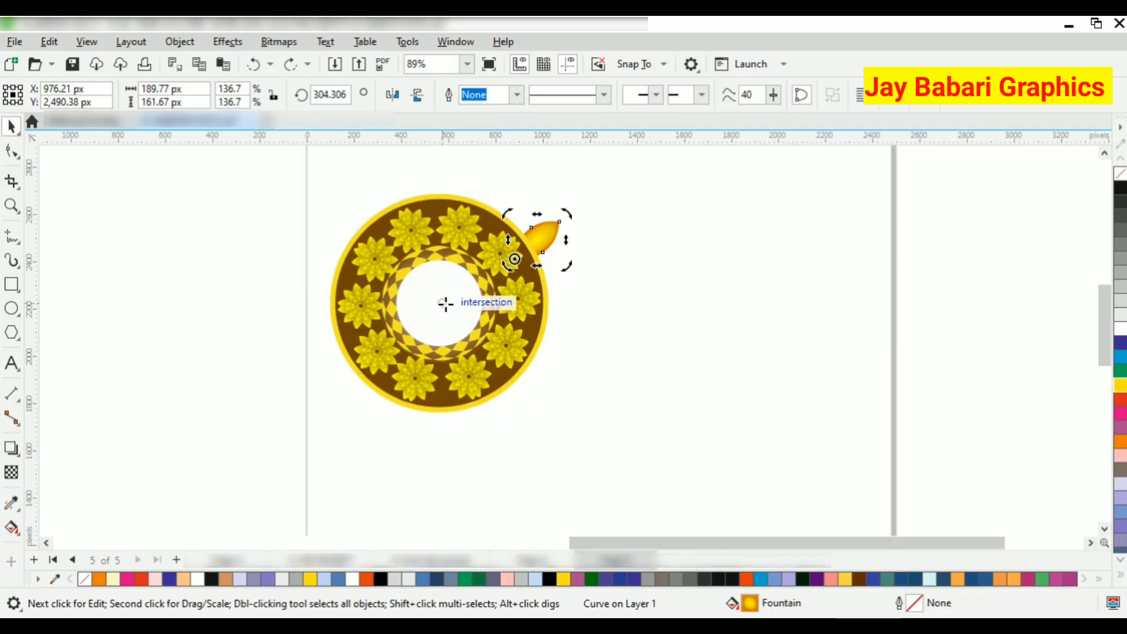
{"action": "scroll", "coordinate": [433, 301], "scroll_direction": "up", "scroll_amount": 5}
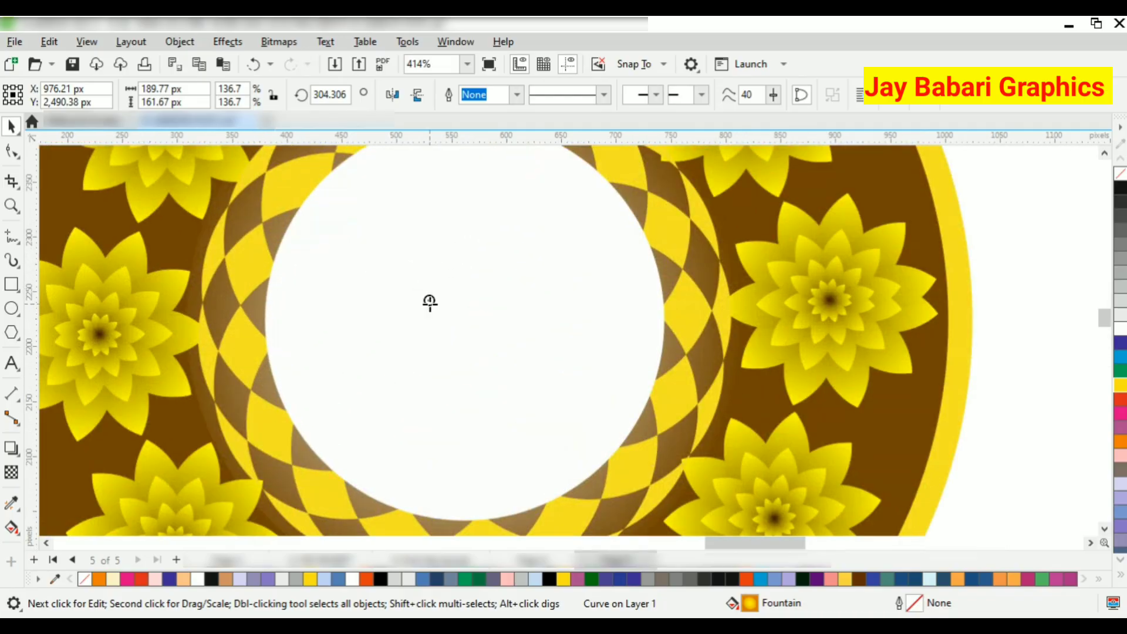
{"action": "scroll", "coordinate": [463, 310], "scroll_direction": "up", "scroll_amount": 2}
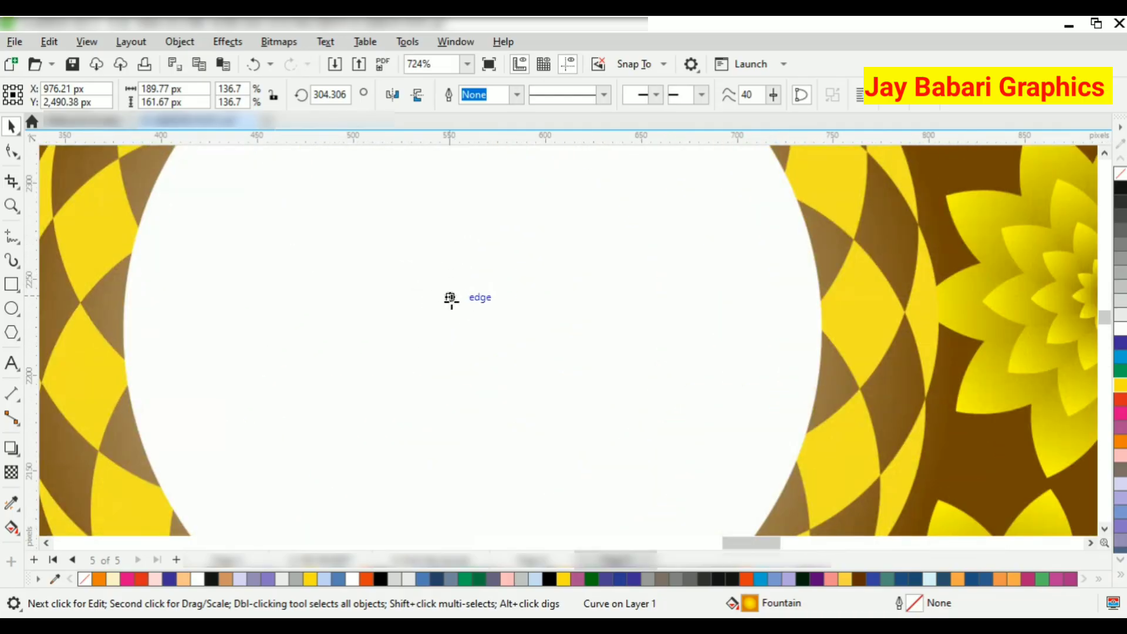
{"action": "scroll", "coordinate": [504, 310], "scroll_direction": "down", "scroll_amount": 2}
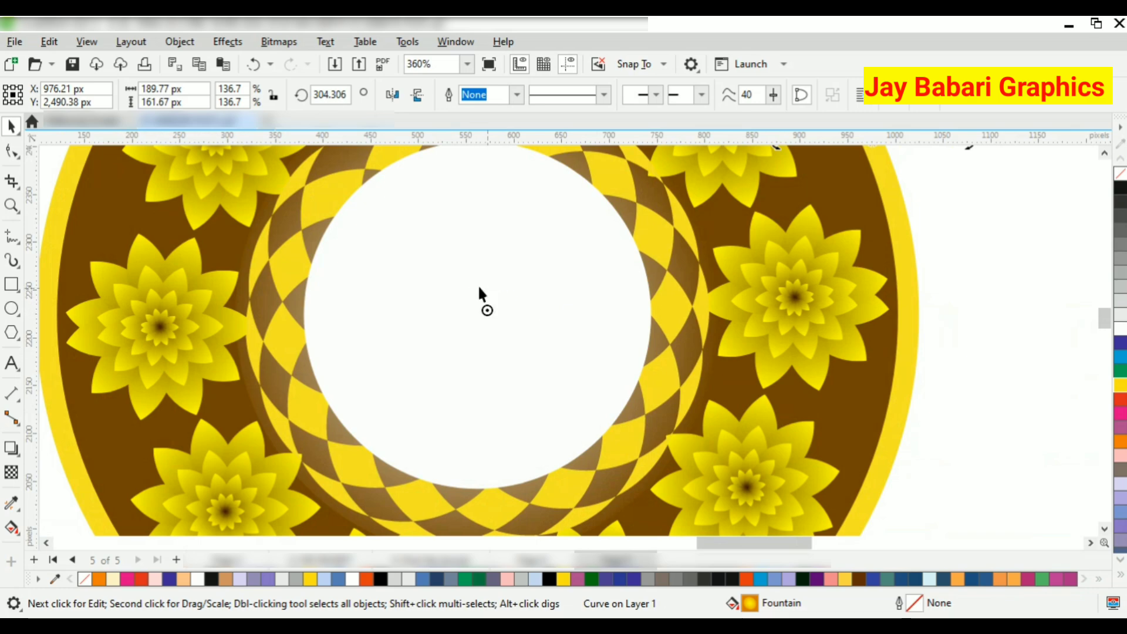
{"action": "scroll", "coordinate": [479, 289], "scroll_direction": "down", "scroll_amount": 4}
{"action": "scroll", "coordinate": [495, 319], "scroll_direction": "up", "scroll_amount": 2}
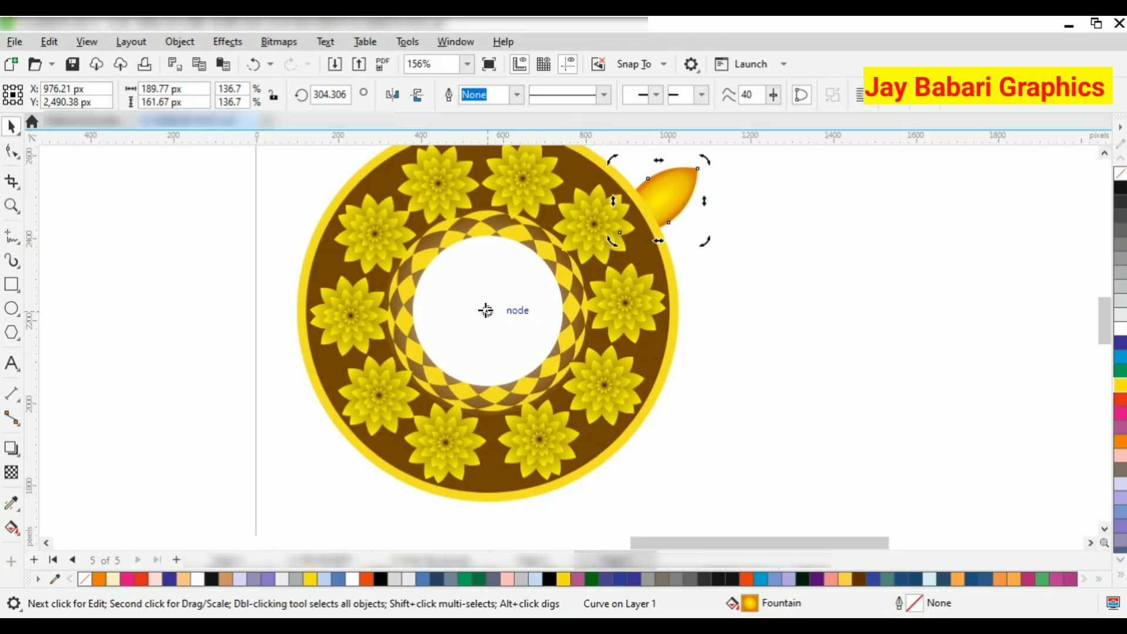
{"action": "scroll", "coordinate": [489, 310], "scroll_direction": "down", "scroll_amount": 2}
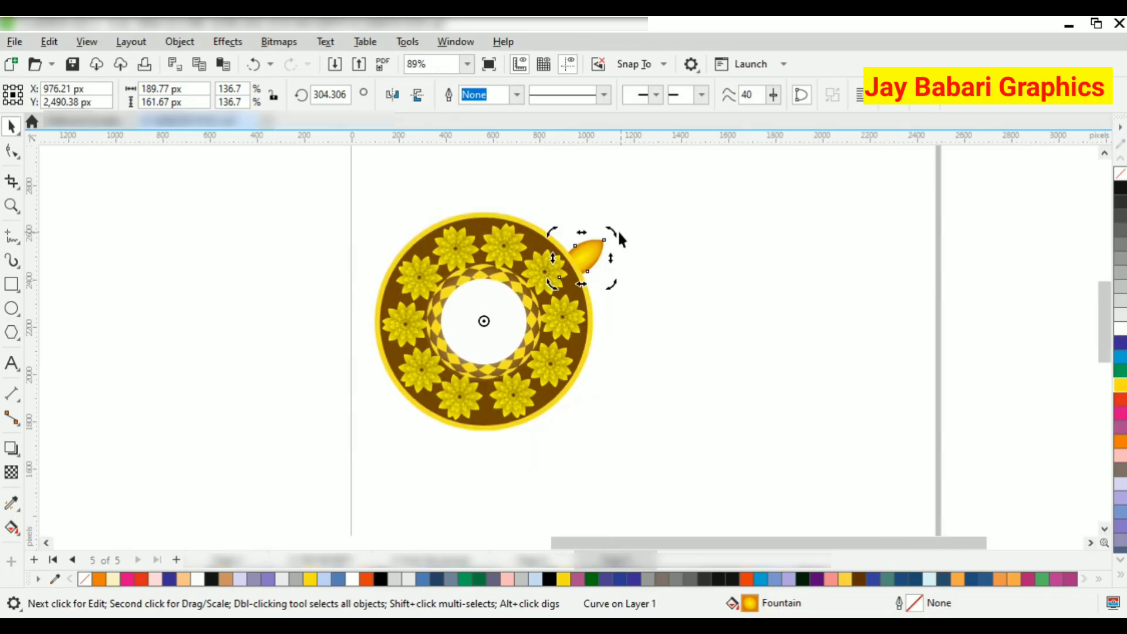
- Make a leaf copy rotated about 15° clockwise and repeat it around the whole rim to form an even petal ring
{"action": "left_click_drag", "start_coordinate": [617, 232], "coordinate": [631, 270]}
{"action": "key", "text": "ctrl+r"}
{"action": "key", "text": "ctrl+r"}
{"action": "key", "text": "ctrl+r"}
{"action": "key", "text": "ctrl+r"}
{"action": "key", "text": "ctrl+r"}
{"action": "key", "text": "ctrl+r"}
{"action": "key", "text": "ctrl+r"}
{"action": "key", "text": "ctrl+r"}
{"action": "key", "text": "ctrl+r"}
{"action": "key", "text": "ctrl+r"}
{"action": "key", "text": "ctrl+r"}
{"action": "key", "text": "ctrl+r"}
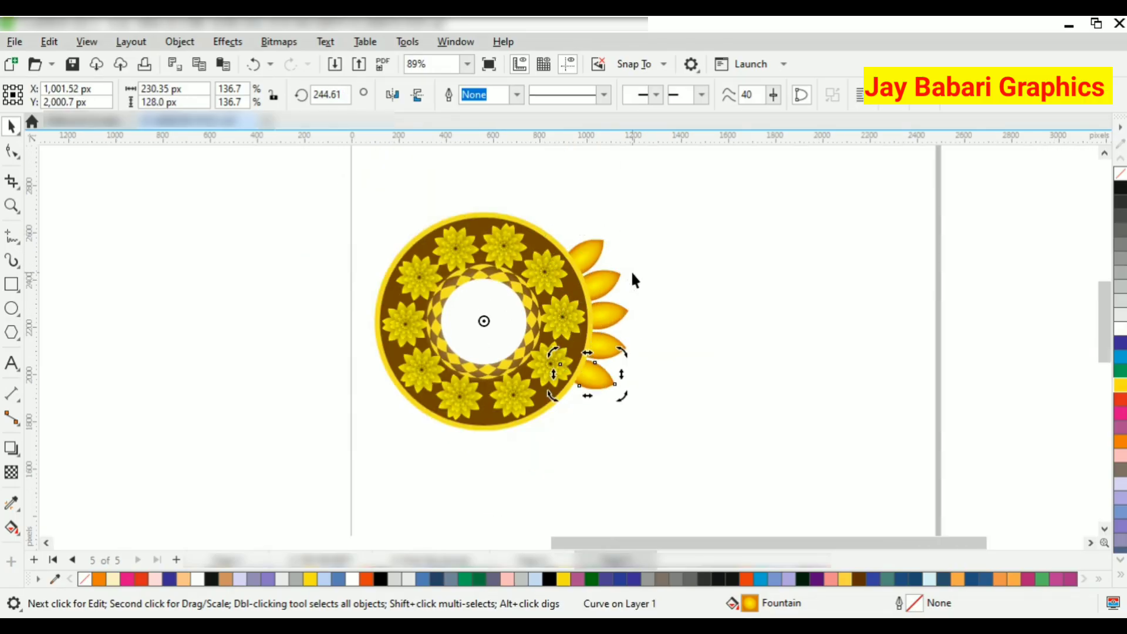
{"action": "key", "text": "ctrl+r"}
{"action": "key", "text": "ctrl+r"}
{"action": "key", "text": "ctrl+r"}
{"action": "key", "text": "ctrl+r"}
{"action": "key", "text": "ctrl+r"}
{"action": "key", "text": "ctrl+r"}
{"action": "key", "text": "ctrl+r"}
{"action": "key", "text": "ctrl+r"}
{"action": "key", "text": "ctrl+r"}
{"action": "key", "text": "ctrl+r"}
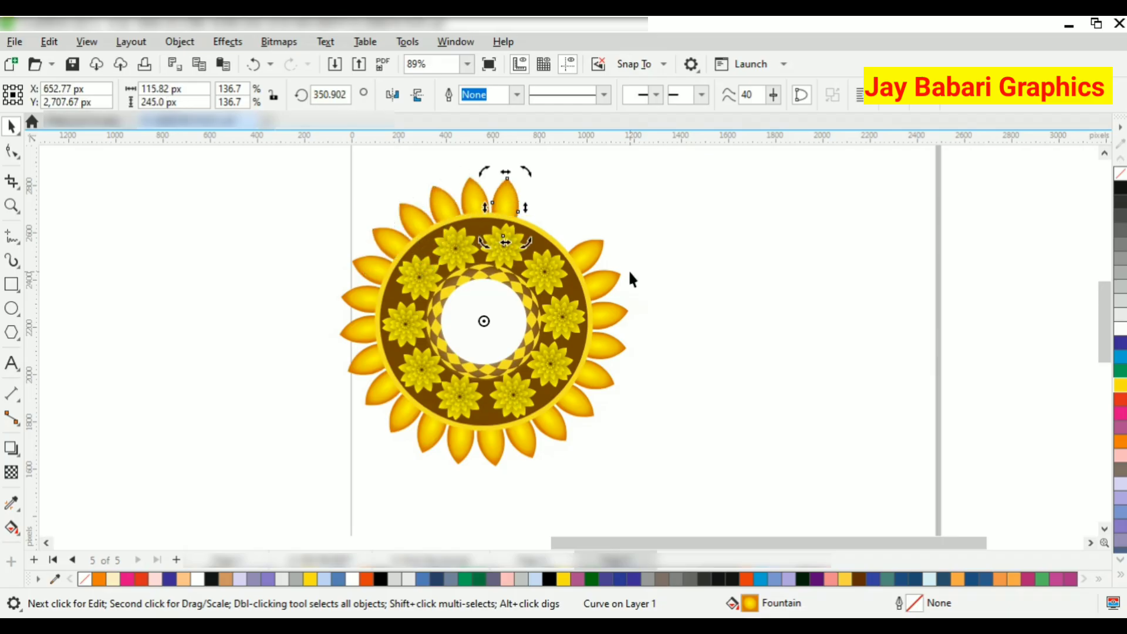
{"action": "scroll", "coordinate": [587, 212], "scroll_direction": "up", "scroll_amount": 1}
{"action": "left_click_drag", "start_coordinate": [585, 208], "coordinate": [589, 212]}
{"action": "left_click", "coordinate": [692, 252]}
{"action": "scroll", "coordinate": [533, 258], "scroll_direction": "down", "scroll_amount": 2}
{"action": "scroll", "coordinate": [493, 281], "scroll_direction": "up", "scroll_amount": 1}
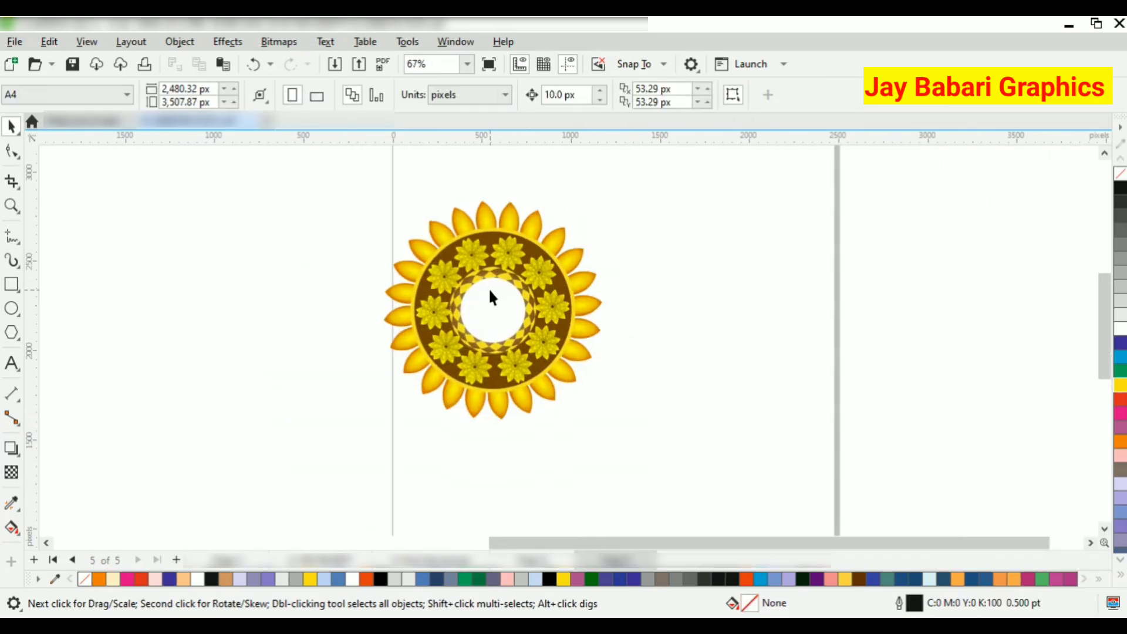
- Create a smaller concentric copy of the white centre circle, 314 px across, and fill it with yellow
{"action": "left_click", "coordinate": [491, 297]}
{"action": "scroll", "coordinate": [492, 294], "scroll_direction": "up", "scroll_amount": 2}
{"action": "left_click_drag", "start_coordinate": [552, 263], "coordinate": [542, 270]}
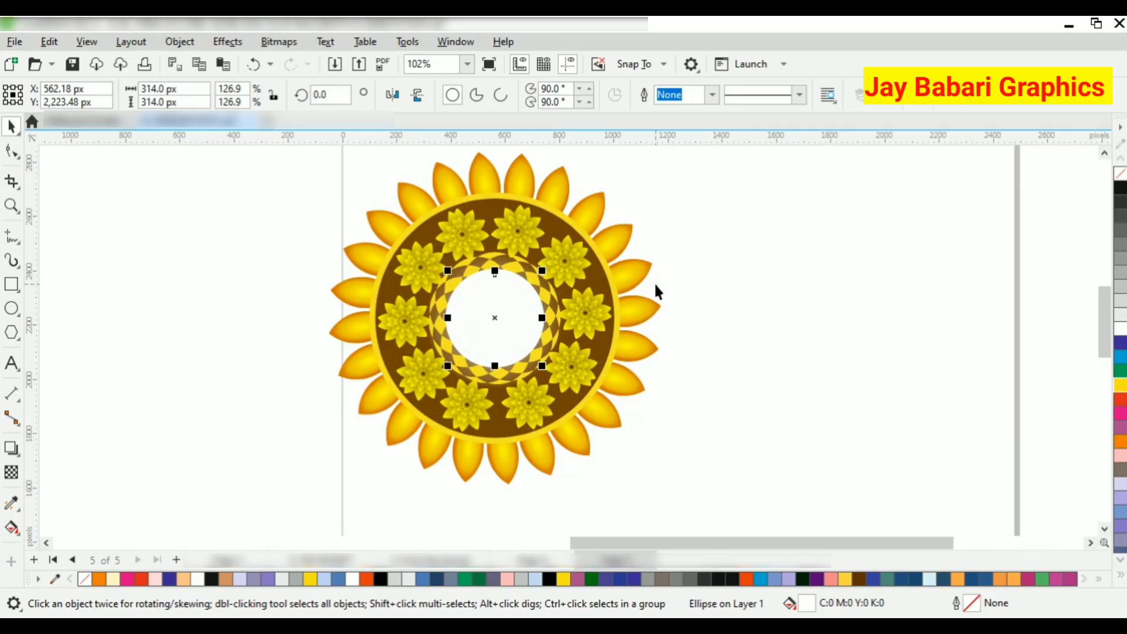
{"action": "left_click", "coordinate": [1119, 384]}
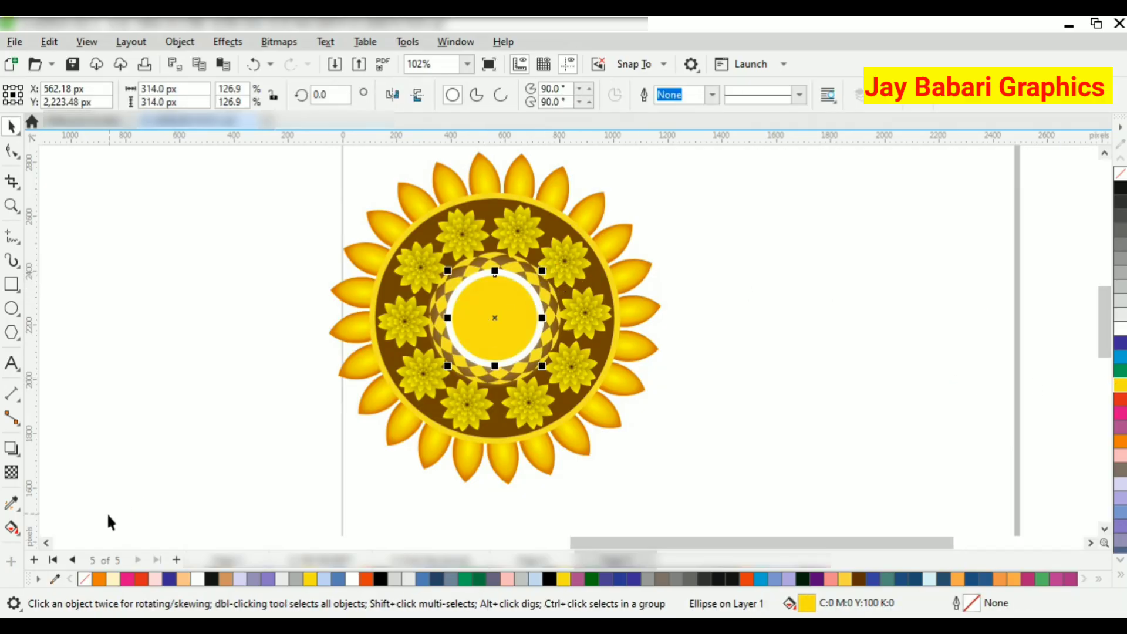
- Give the yellow centre circle an elliptical fountain fill with a dark brown middle, C16 M100 Y100 K67, centred on the circle
{"action": "left_click", "coordinate": [11, 526]}
{"action": "left_click_drag", "start_coordinate": [495, 276], "coordinate": [494, 310]}
{"action": "left_click", "coordinate": [537, 296]}
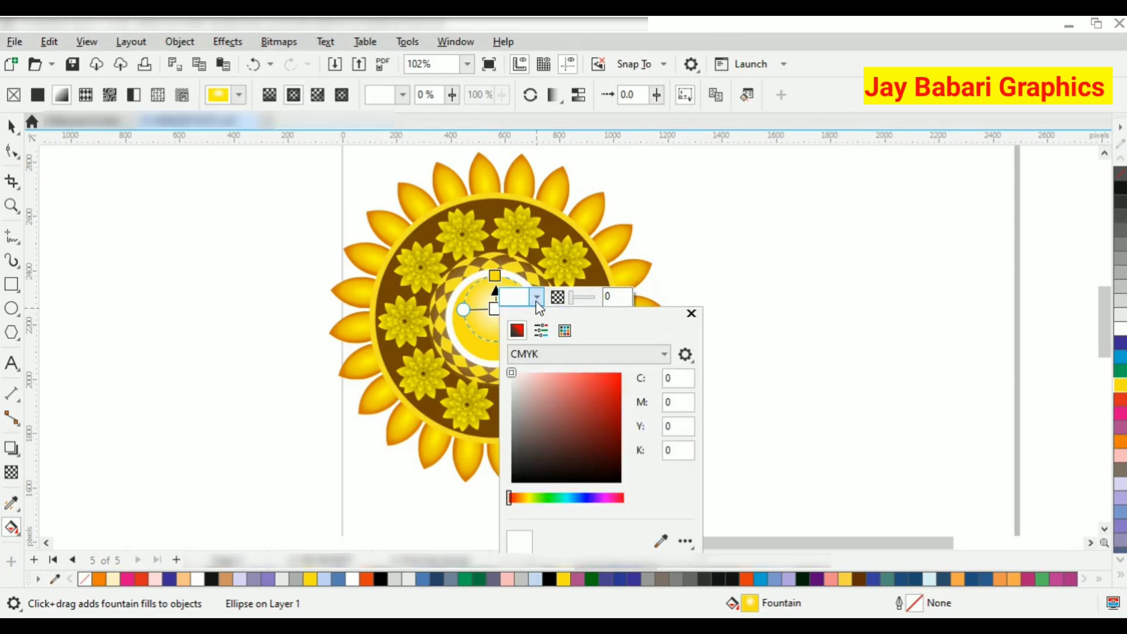
{"action": "left_click", "coordinate": [621, 447]}
{"action": "left_click", "coordinate": [612, 443]}
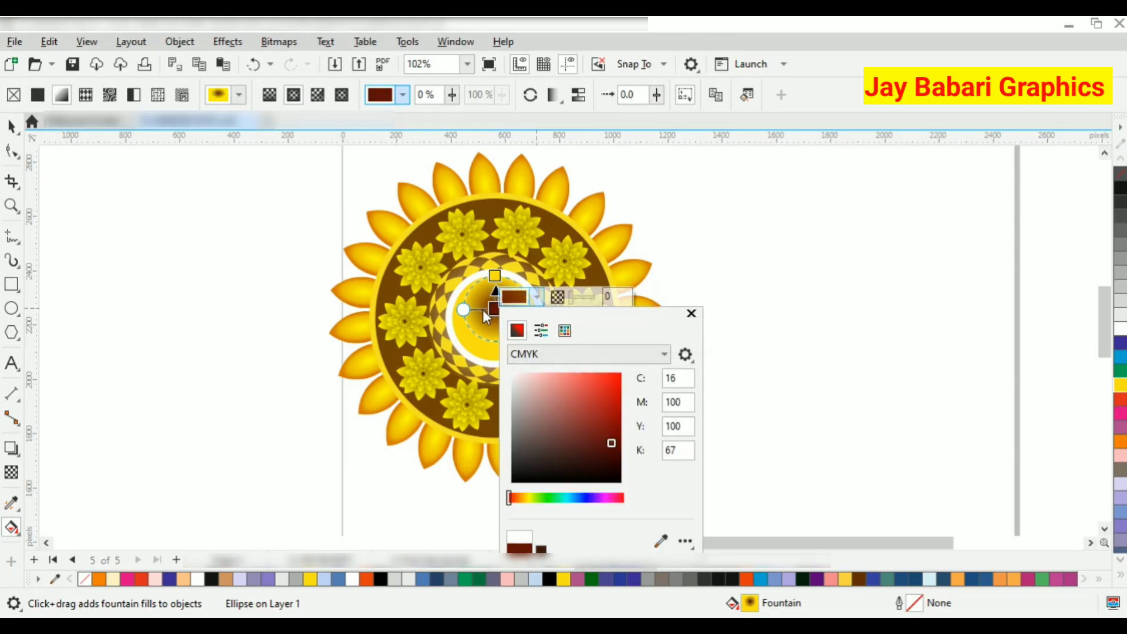
{"action": "left_click", "coordinate": [492, 311]}
{"action": "left_click_drag", "start_coordinate": [494, 310], "coordinate": [494, 314]}
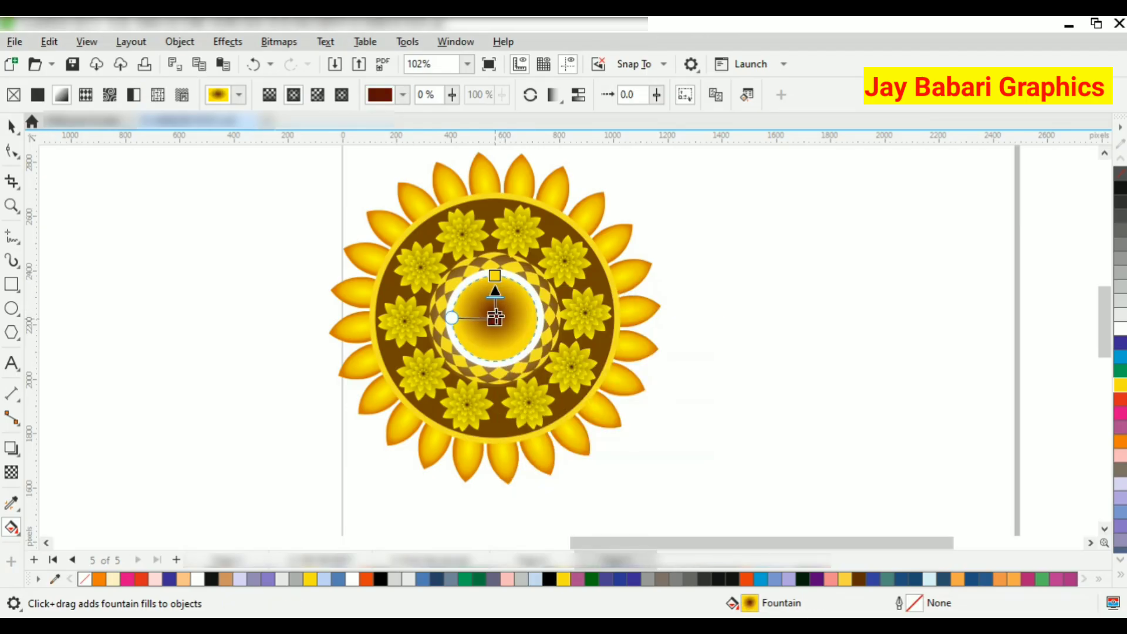
{"action": "left_click", "coordinate": [11, 126]}
{"action": "key", "text": "Escape"}
- Select all objects of the floral design together, petals included
{"action": "scroll", "coordinate": [590, 350], "scroll_direction": "down", "scroll_amount": 2}
{"action": "scroll", "coordinate": [516, 319], "scroll_direction": "up", "scroll_amount": 2}
{"action": "scroll", "coordinate": [521, 318], "scroll_direction": "down", "scroll_amount": 3}
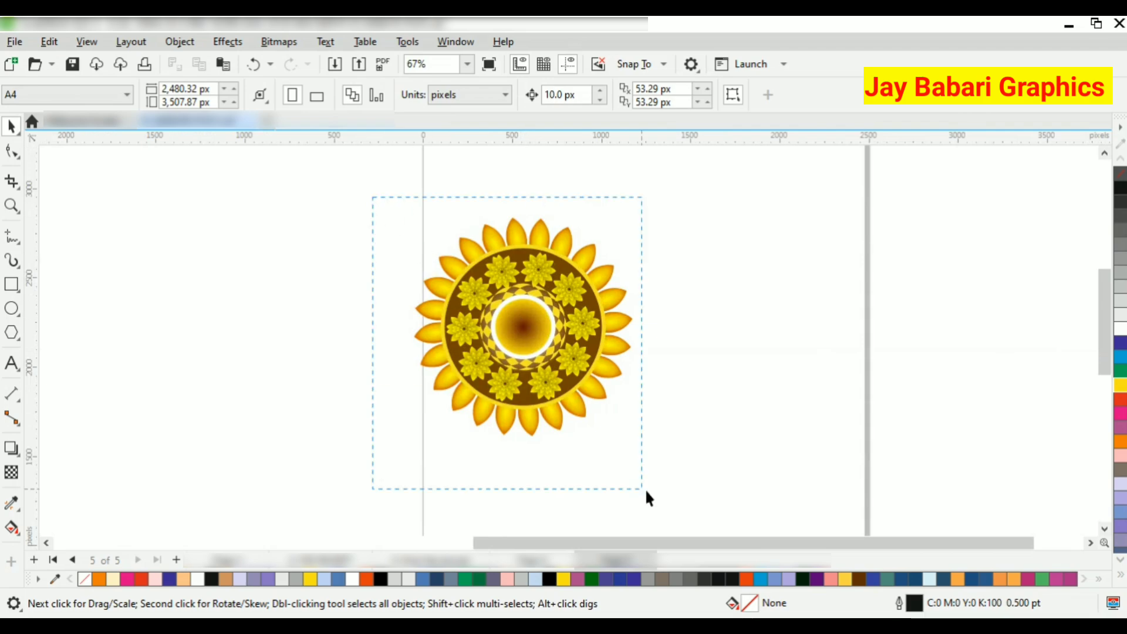
{"action": "left_click_drag", "start_coordinate": [645, 492], "coordinate": [647, 492]}
{"action": "right_click", "coordinate": [509, 250]}
{"action": "left_click", "coordinate": [575, 223]}
{"action": "key", "text": "Escape"}
- Examine the gradient centre, checkered band, yellow flowers and outer petals up close and as a whole
{"action": "scroll", "coordinate": [513, 285], "scroll_direction": "up", "scroll_amount": 7}
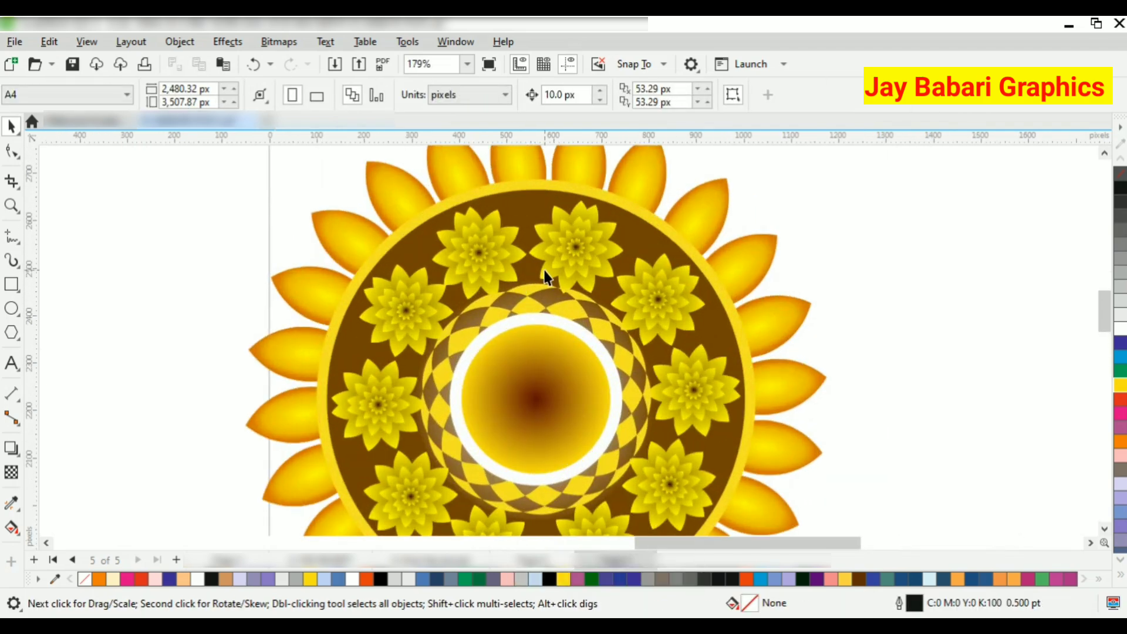
{"action": "scroll", "coordinate": [524, 263], "scroll_direction": "down", "scroll_amount": 1}
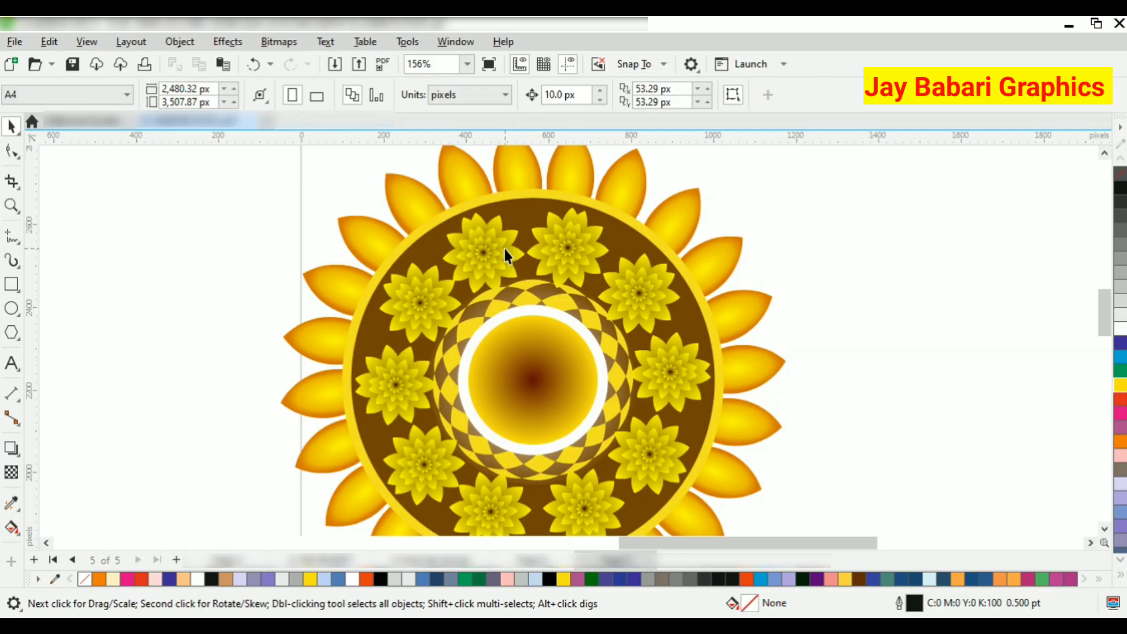
{"action": "scroll", "coordinate": [505, 248], "scroll_direction": "down", "scroll_amount": 3}
{"action": "scroll", "coordinate": [555, 228], "scroll_direction": "up", "scroll_amount": 3}
{"action": "scroll", "coordinate": [537, 334], "scroll_direction": "down", "scroll_amount": 4}
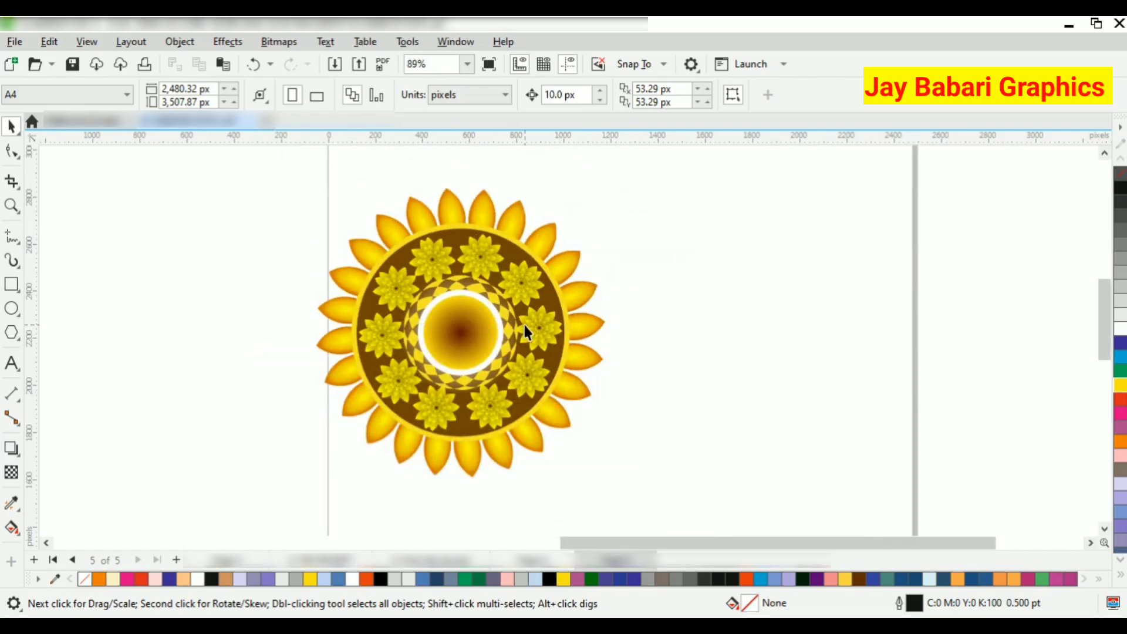
{"action": "scroll", "coordinate": [491, 325], "scroll_direction": "down", "scroll_amount": 1}
{"action": "scroll", "coordinate": [488, 325], "scroll_direction": "up", "scroll_amount": 7}
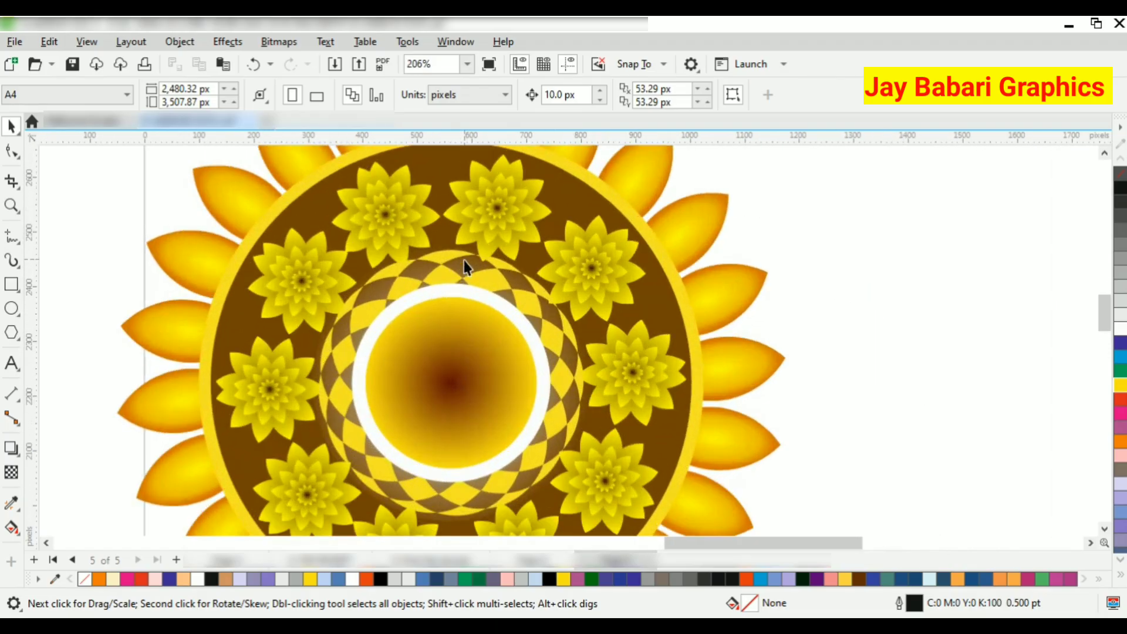
{"action": "scroll", "coordinate": [452, 276], "scroll_direction": "up", "scroll_amount": 2}
{"action": "scroll", "coordinate": [438, 306], "scroll_direction": "down", "scroll_amount": 4}
{"action": "scroll", "coordinate": [476, 271], "scroll_direction": "up", "scroll_amount": 2}
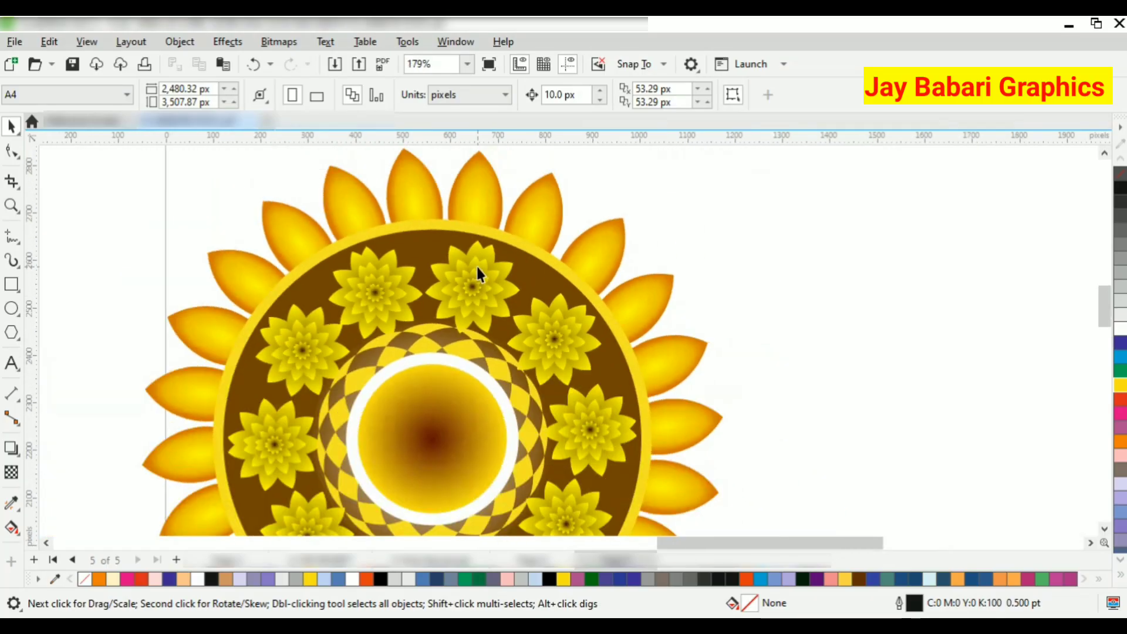
{"action": "scroll", "coordinate": [477, 265], "scroll_direction": "down", "scroll_amount": 7}
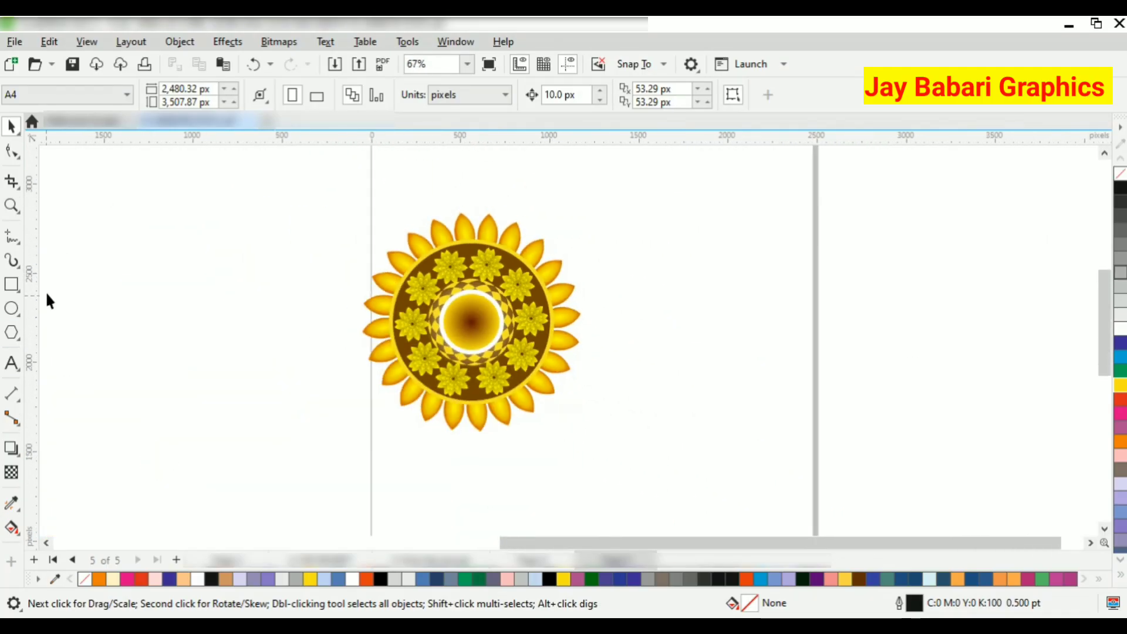
- Try a closed, curved stem outline with the B-Spline tool from the design's centre past the page's upper edge, about 972 by 1,123 px
{"action": "left_click", "coordinate": [12, 209]}
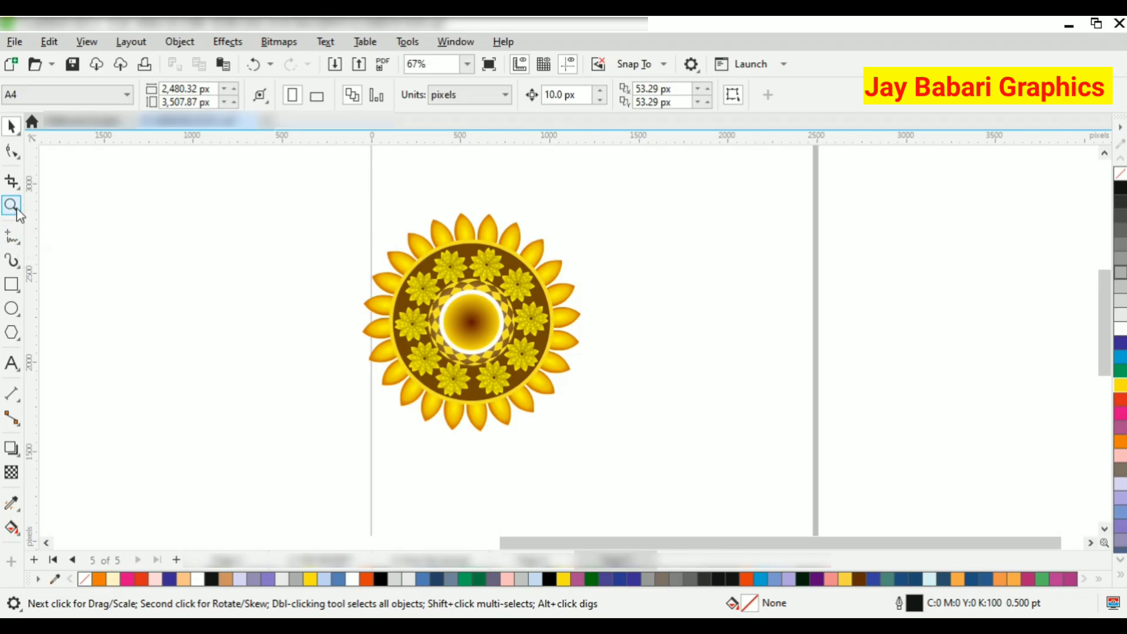
{"action": "left_click", "coordinate": [22, 265]}
{"action": "left_click", "coordinate": [144, 373]}
{"action": "left_click", "coordinate": [22, 238]}
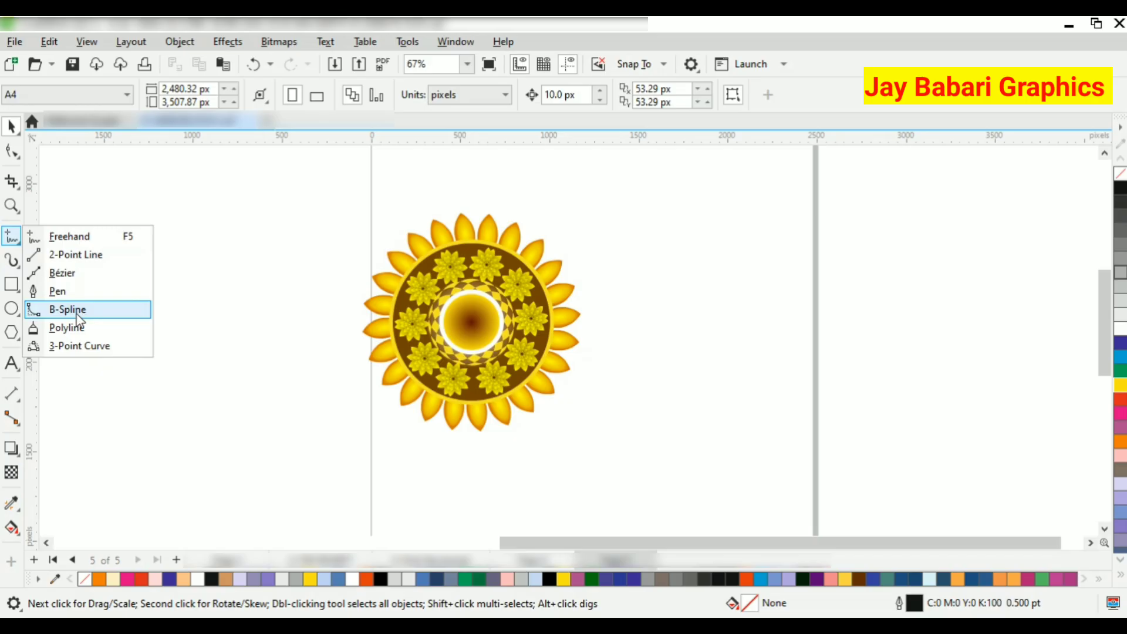
{"action": "left_click", "coordinate": [70, 309]}
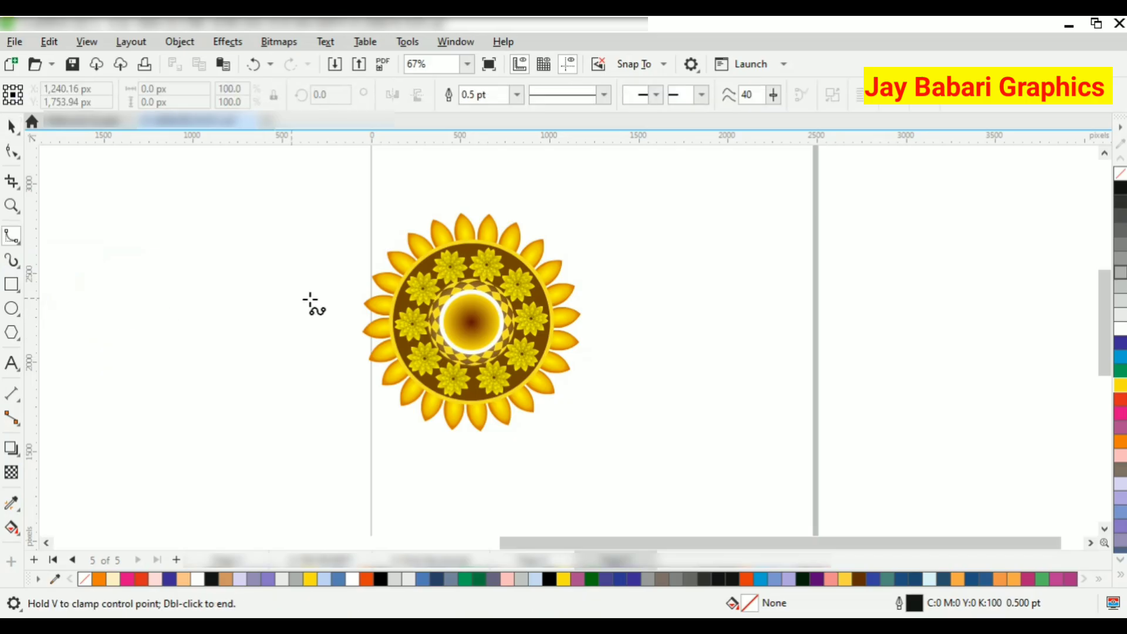
{"action": "left_click", "coordinate": [476, 306]}
{"action": "left_click", "coordinate": [492, 190]}
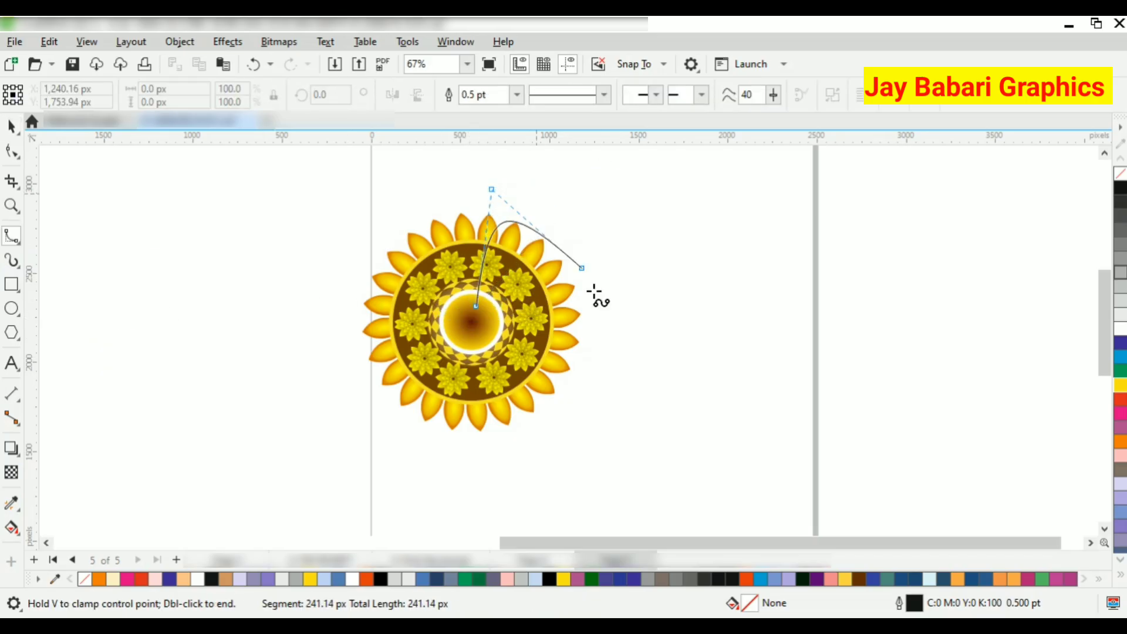
{"action": "scroll", "coordinate": [540, 167], "scroll_direction": "up", "scroll_amount": 3}
{"action": "left_click", "coordinate": [520, 217]}
{"action": "left_click", "coordinate": [545, 196]}
{"action": "left_click", "coordinate": [592, 179]}
{"action": "left_click", "coordinate": [608, 179]}
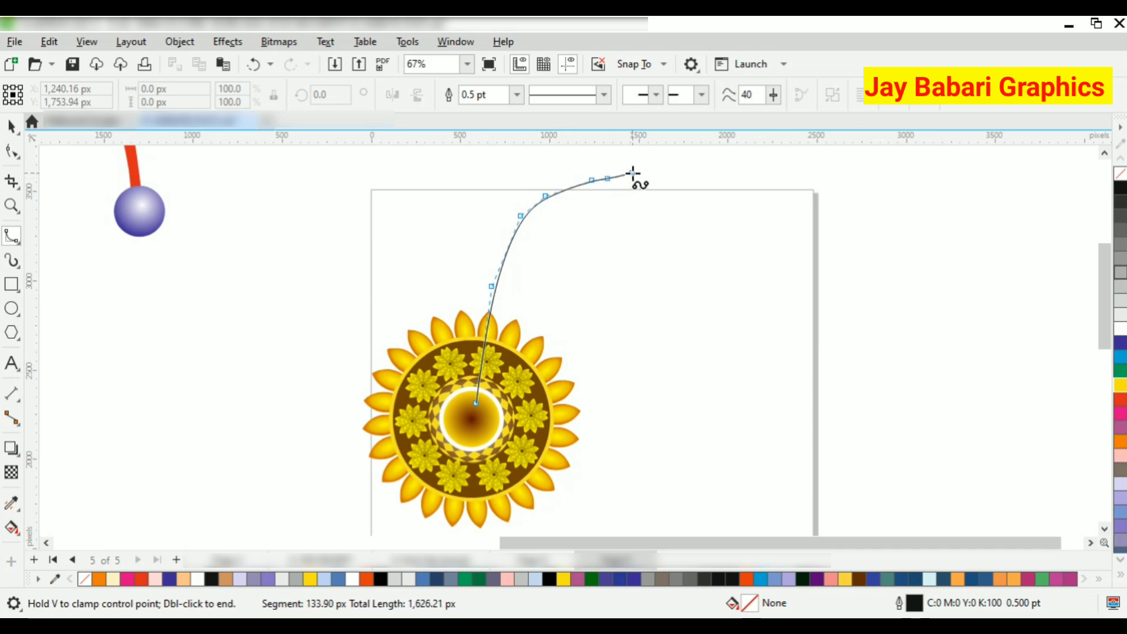
{"action": "left_click", "coordinate": [633, 172]}
{"action": "left_click", "coordinate": [654, 173]}
{"action": "left_click", "coordinate": [651, 180]}
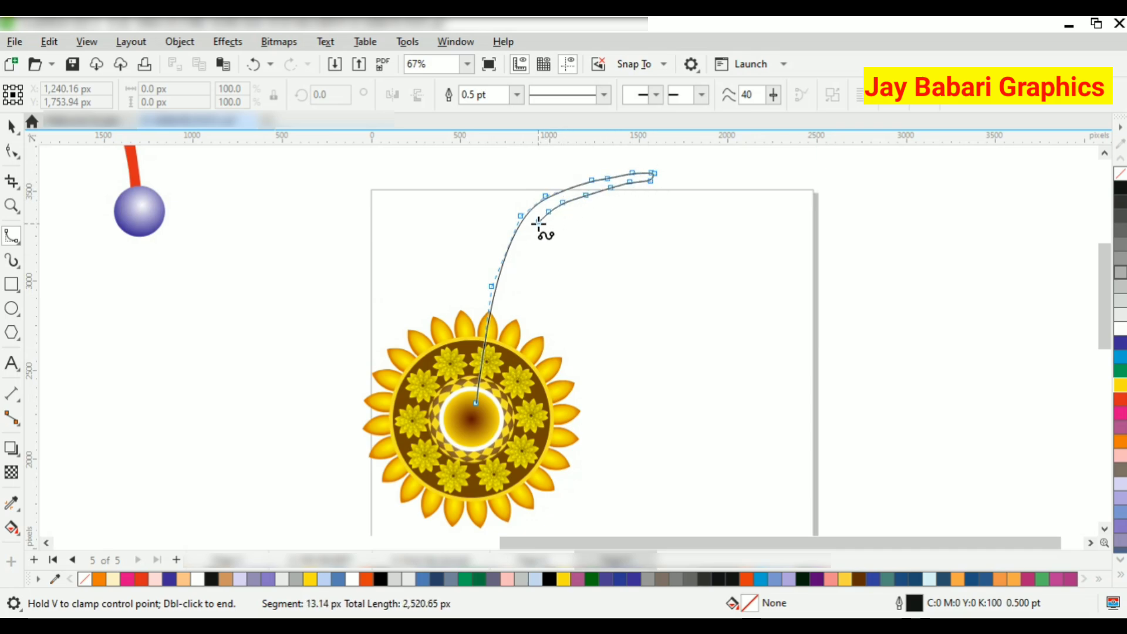
{"action": "double_click", "coordinate": [477, 403]}
{"action": "left_click", "coordinate": [11, 127]}
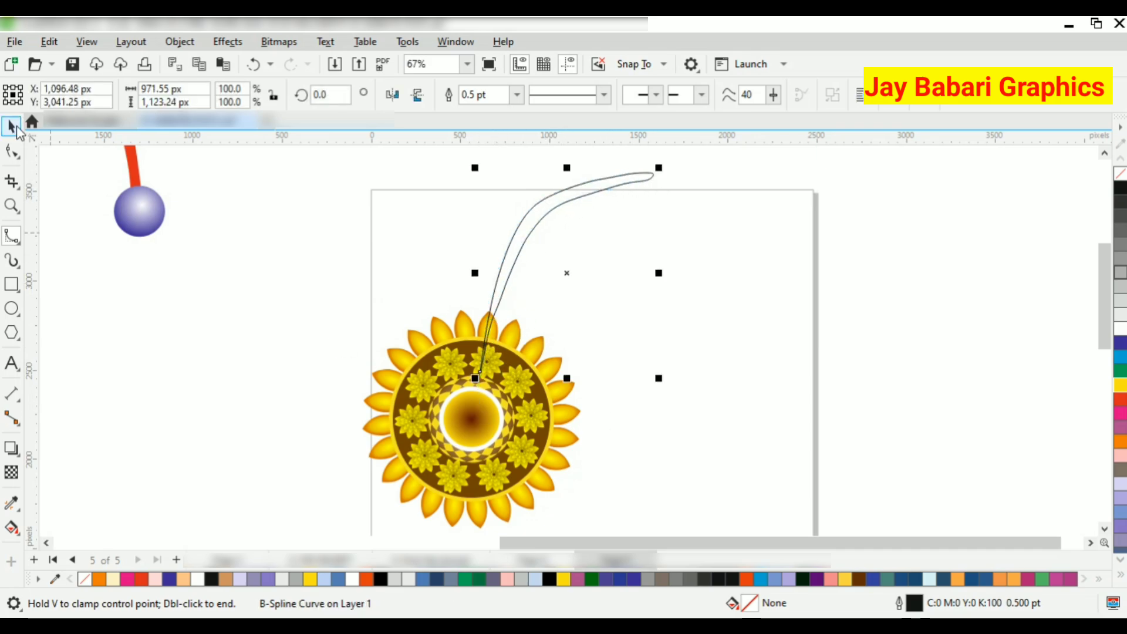
- Delete the B-spline stem outline above the floral design
{"action": "left_click", "coordinate": [457, 276]}
{"action": "scroll", "coordinate": [457, 270], "scroll_direction": "down", "scroll_amount": 1}
{"action": "left_click", "coordinate": [511, 235]}
{"action": "key", "text": "Delete"}
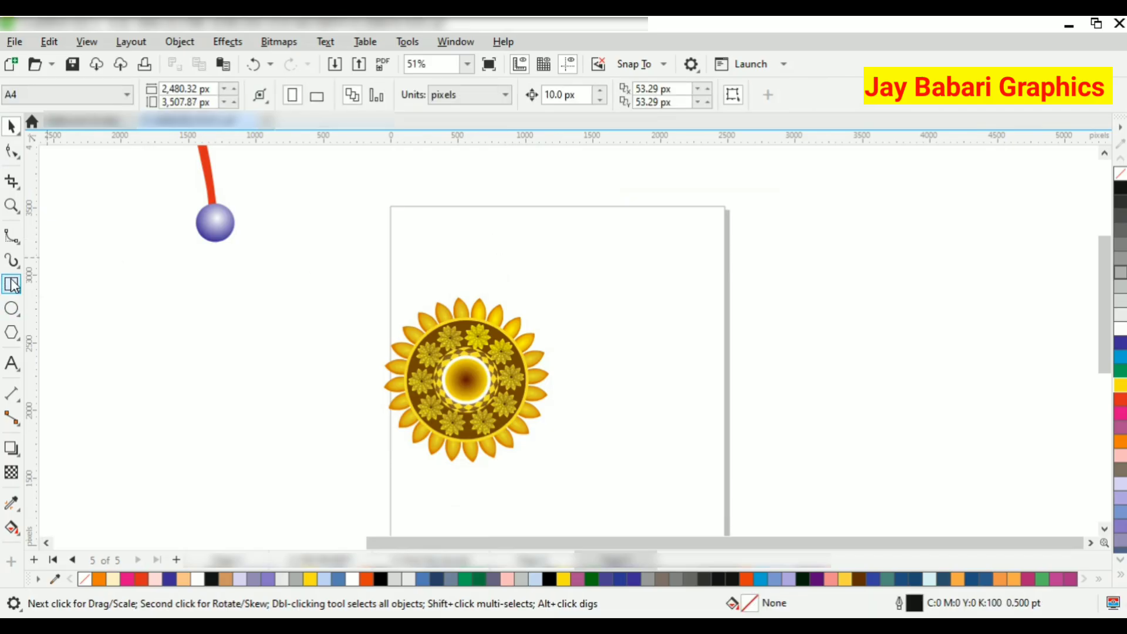
- Draw a closed, curved stem outline with the B-Spline tool from the design's centre past the page's upper edge, about 1,623 by 1,627 px
{"action": "left_click", "coordinate": [12, 285]}
{"action": "left_click", "coordinate": [10, 236]}
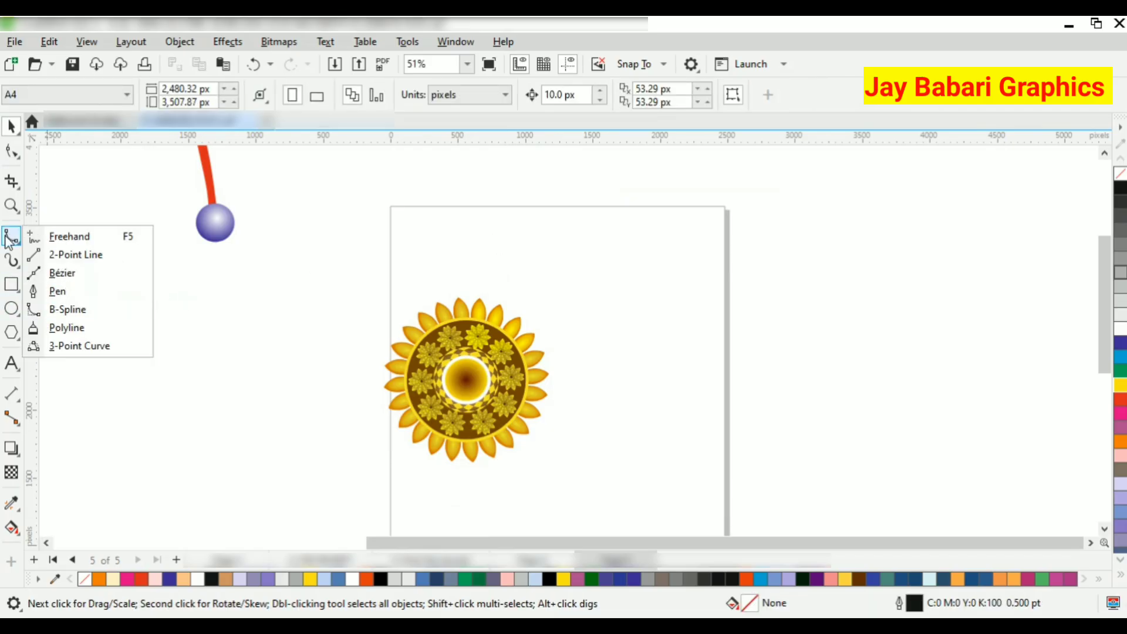
{"action": "left_click", "coordinate": [10, 237]}
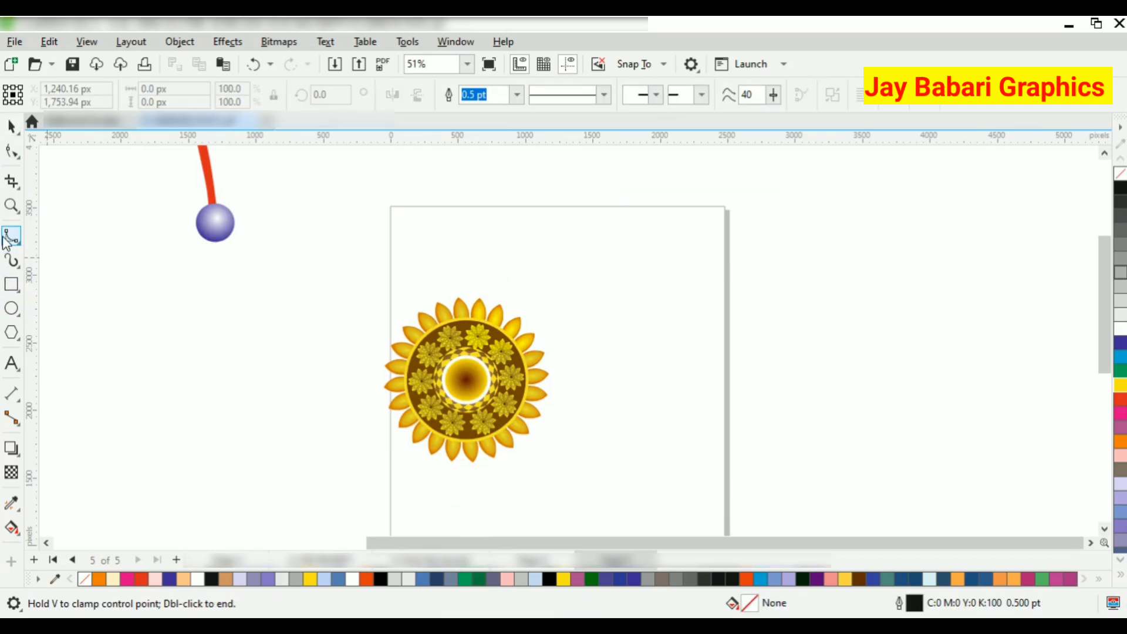
{"action": "left_click", "coordinate": [12, 235]}
{"action": "left_click", "coordinate": [67, 309]}
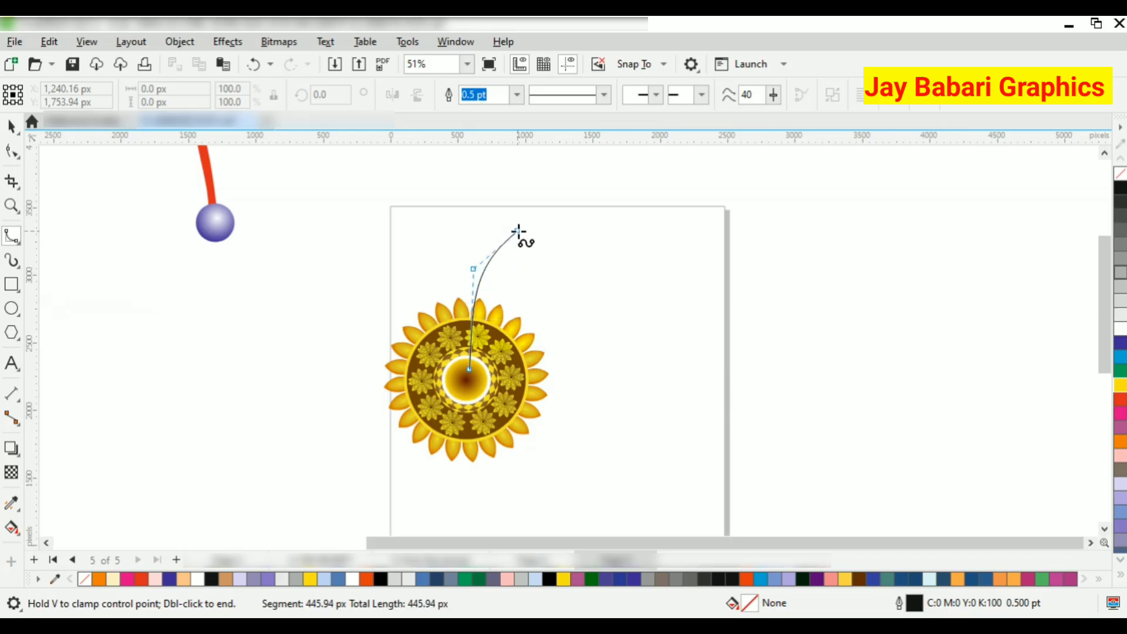
{"action": "left_click", "coordinate": [654, 157]}
{"action": "scroll", "coordinate": [654, 157], "scroll_direction": "up", "scroll_amount": 2}
{"action": "left_click", "coordinate": [687, 199]}
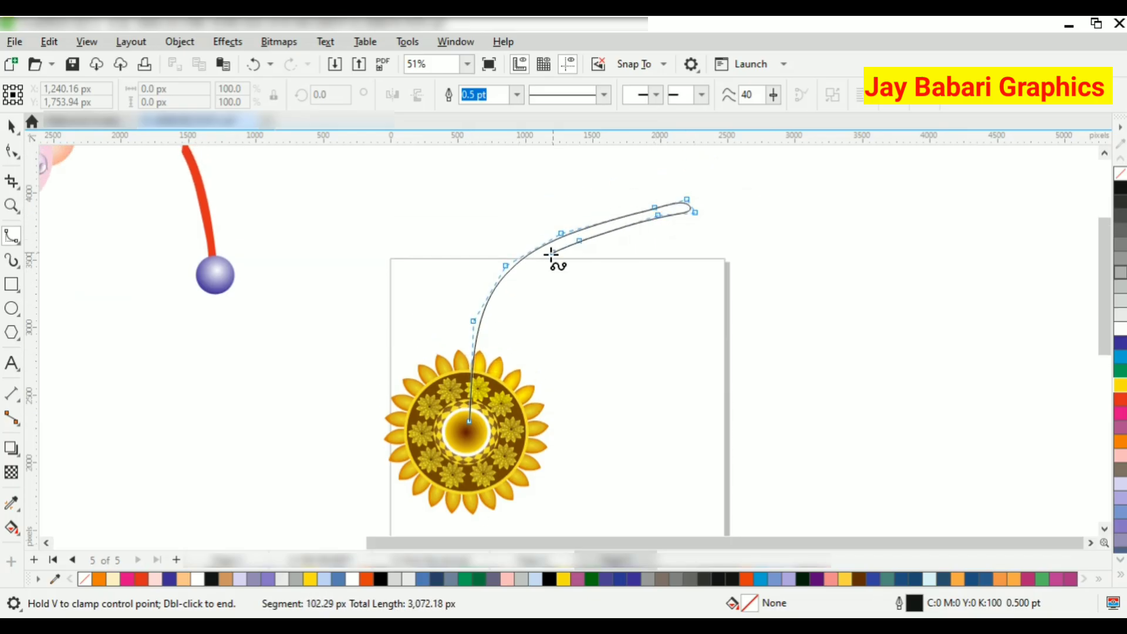
{"action": "left_click", "coordinate": [534, 261]}
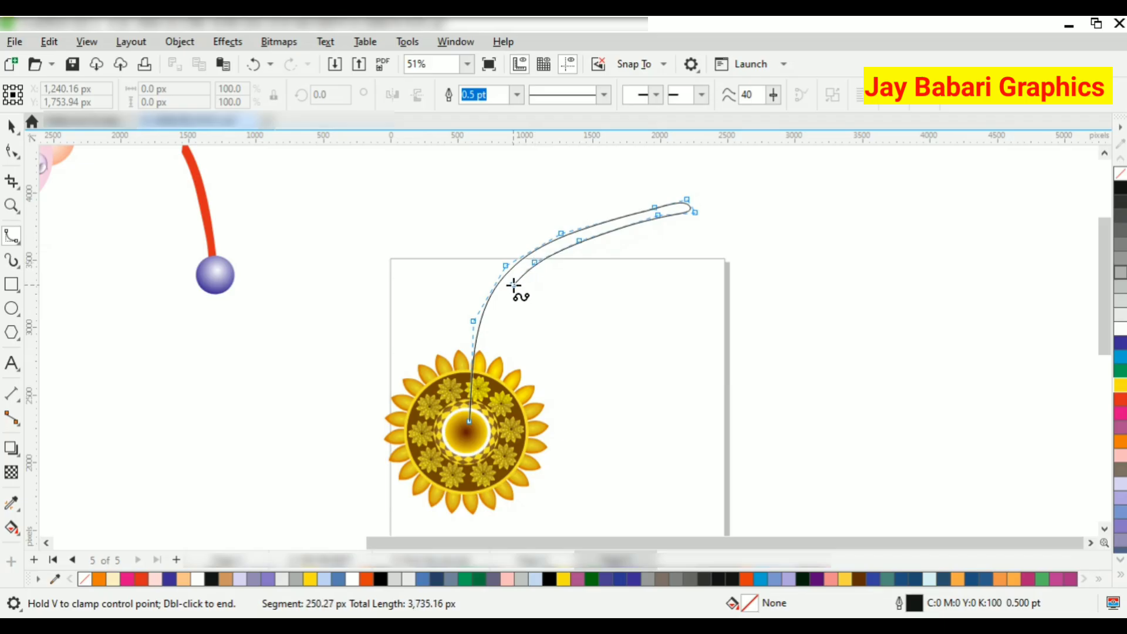
{"action": "left_click", "coordinate": [511, 283]}
{"action": "left_click", "coordinate": [487, 331]}
{"action": "left_click", "coordinate": [482, 391]}
{"action": "left_click", "coordinate": [477, 430]}
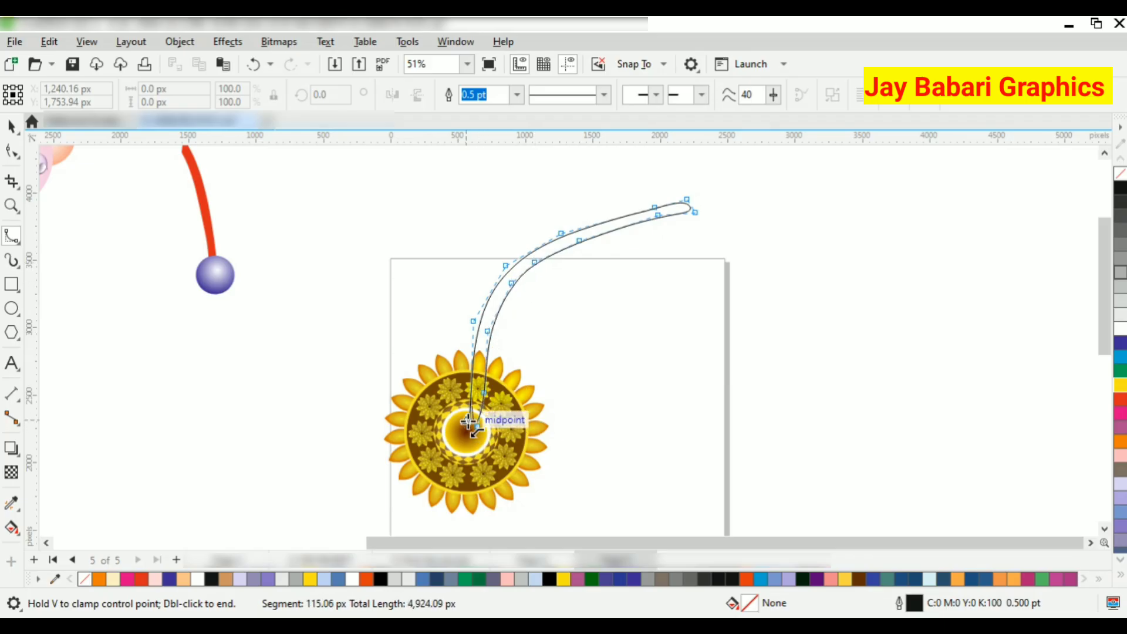
{"action": "left_click", "coordinate": [470, 422]}
{"action": "left_click", "coordinate": [11, 127]}
- Fill the curved stem with red (C:0 M:100 Y:100 K:0) and remove its outline
{"action": "scroll", "coordinate": [216, 271], "scroll_direction": "down", "scroll_amount": 1}
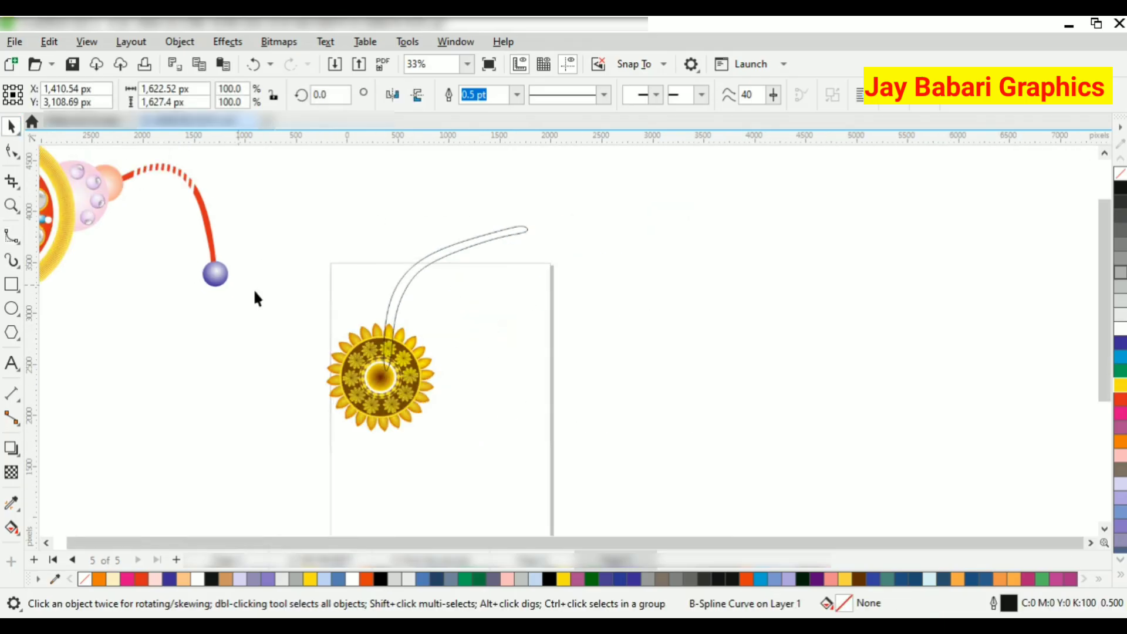
{"action": "left_click", "coordinate": [1120, 444]}
{"action": "left_click", "coordinate": [1121, 400]}
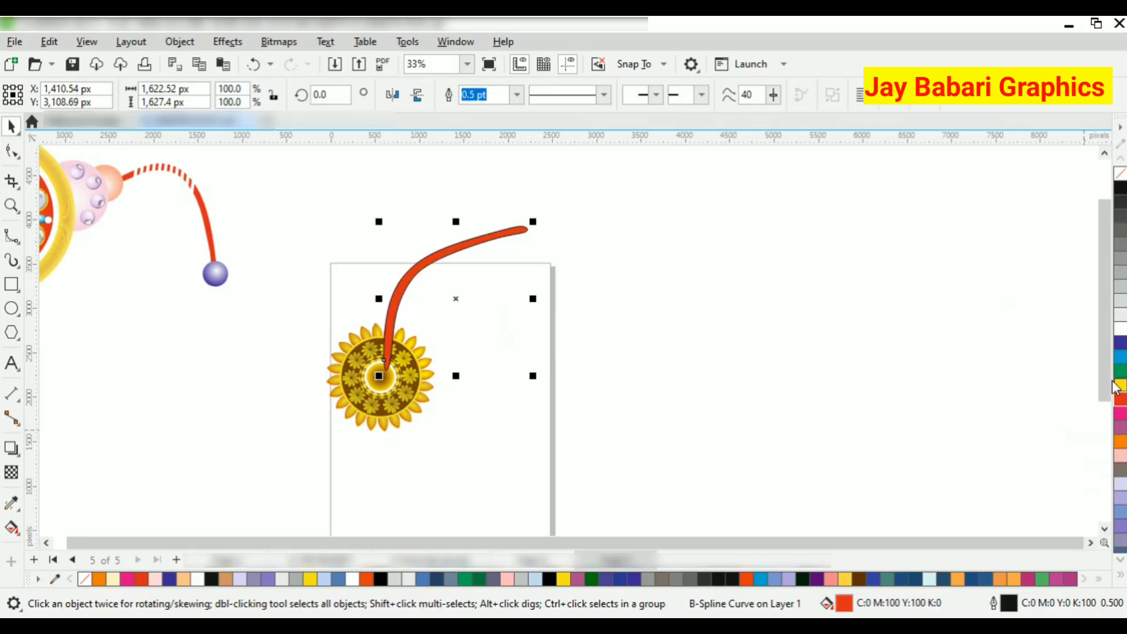
{"action": "right_click", "coordinate": [1121, 173]}
{"action": "left_click", "coordinate": [1010, 245]}
- Bring the grouped floral design in front of the red stem
{"action": "scroll", "coordinate": [386, 397], "scroll_direction": "up", "scroll_amount": 1}
{"action": "left_click", "coordinate": [386, 396]}
{"action": "key", "text": "shift+Page_Up"}
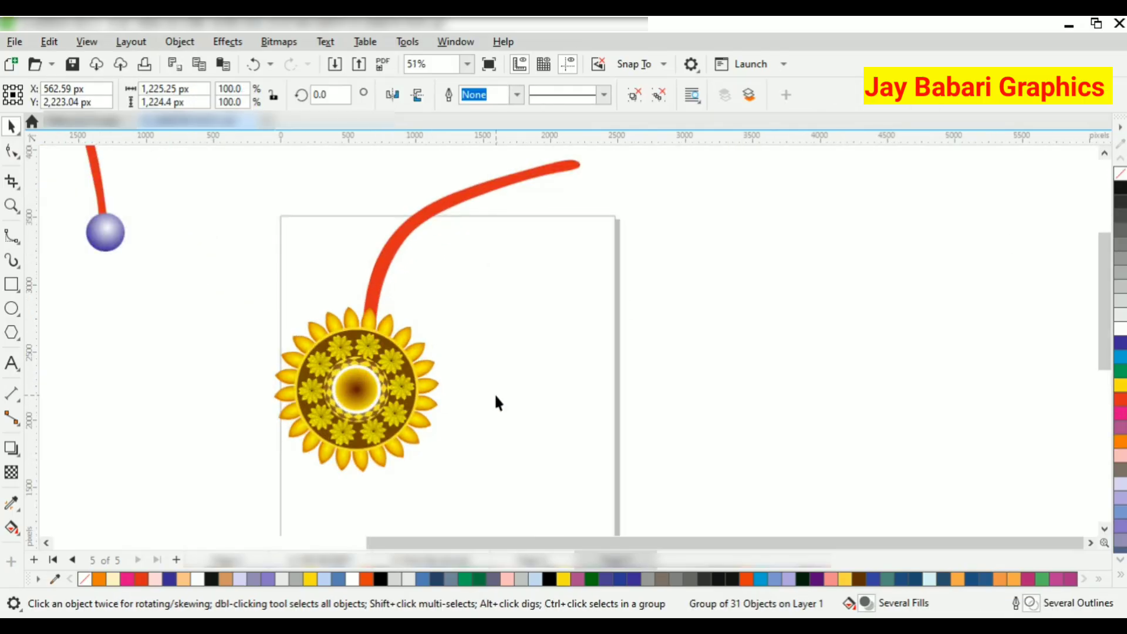
- Scale the red stem down proportionally to about 543 by 545 px
{"action": "left_click", "coordinate": [408, 250]}
{"action": "scroll", "coordinate": [408, 250], "scroll_direction": "up", "scroll_amount": 1}
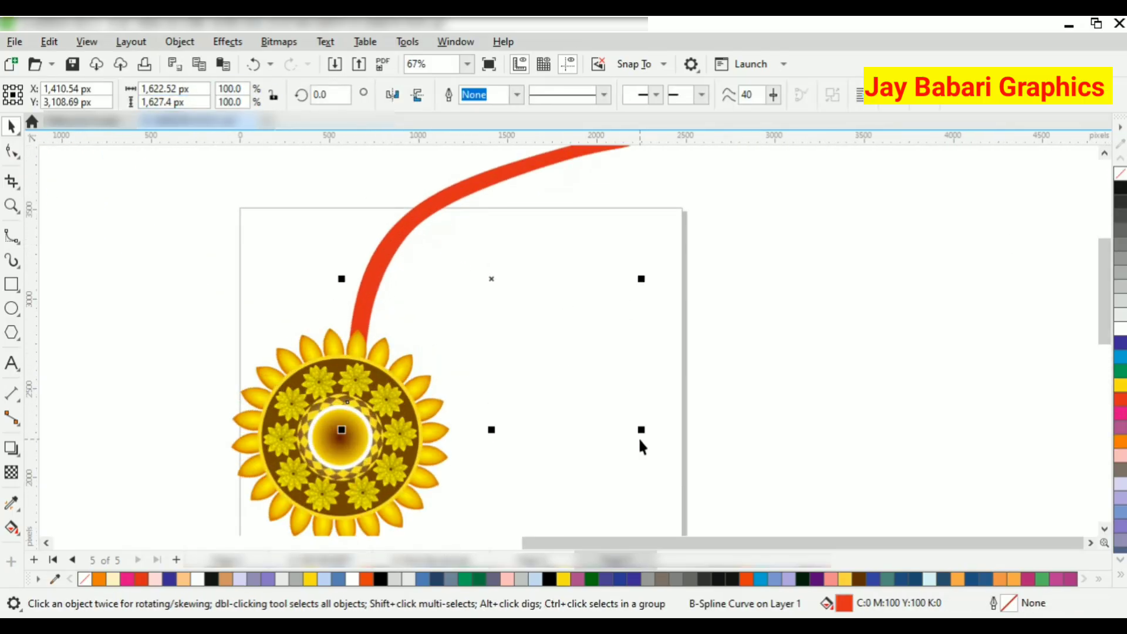
{"action": "left_click_drag", "start_coordinate": [640, 434], "coordinate": [516, 308]}
{"action": "scroll", "coordinate": [490, 273], "scroll_direction": "up", "scroll_amount": 1}
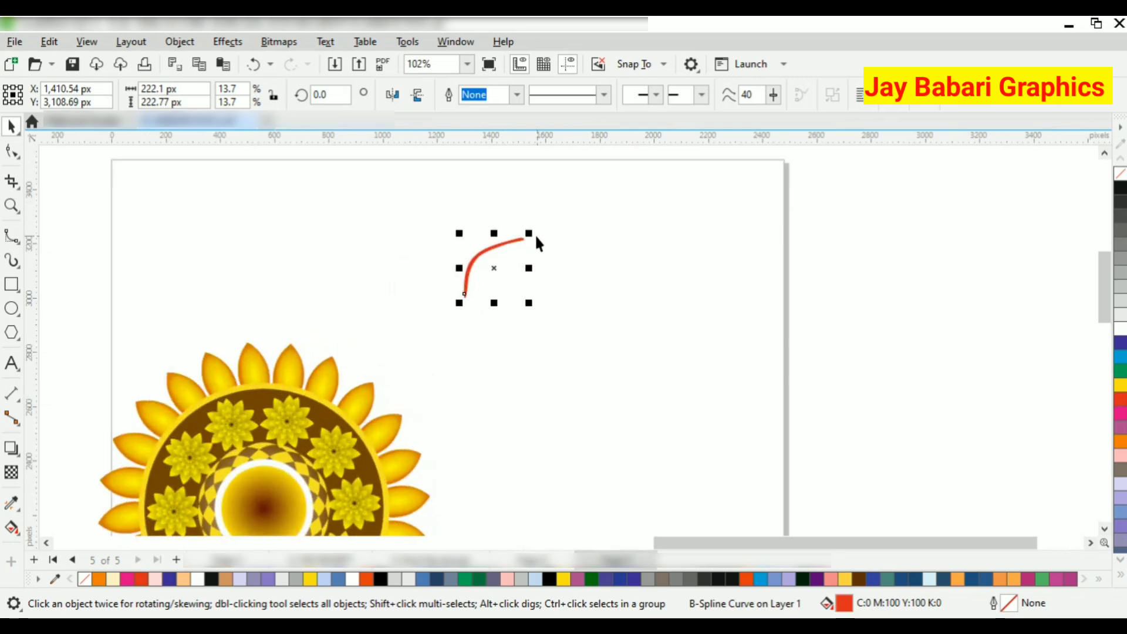
{"action": "left_click_drag", "start_coordinate": [540, 255], "coordinate": [605, 160]}
{"action": "left_click", "coordinate": [508, 264]}
{"action": "left_click_drag", "start_coordinate": [529, 256], "coordinate": [614, 167]}
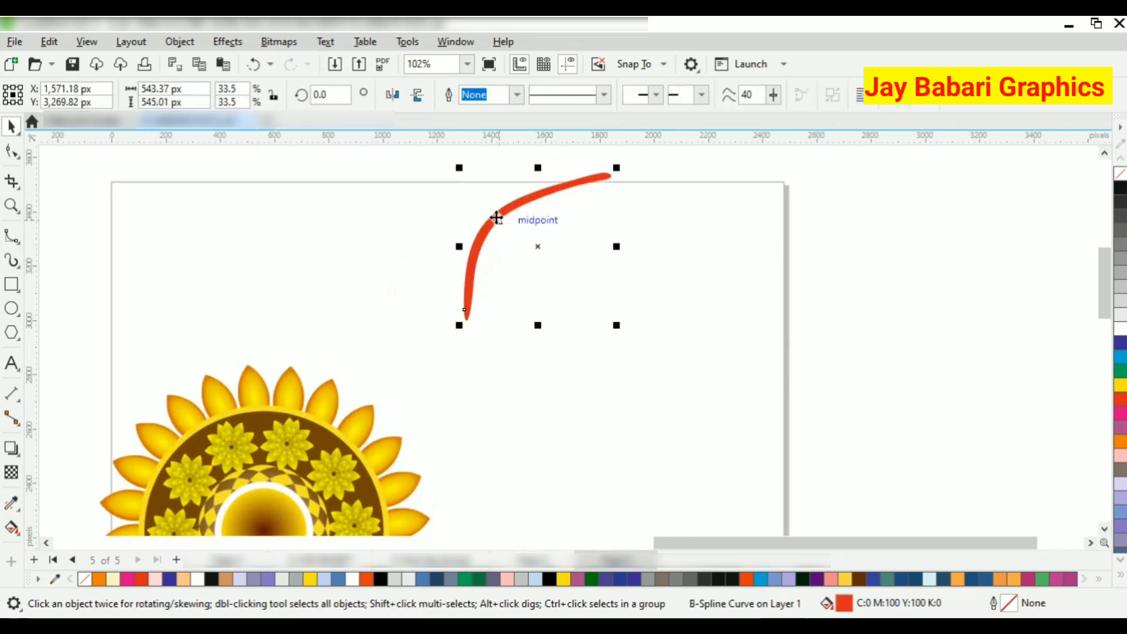
- Move the red stem onto the flower's upper petals and enlarge it to about 1,114 by 1,118 px
{"action": "left_click_drag", "start_coordinate": [499, 219], "coordinate": [289, 382]}
{"action": "scroll", "coordinate": [339, 285], "scroll_direction": "down", "scroll_amount": 1}
{"action": "left_click_drag", "start_coordinate": [352, 315], "coordinate": [496, 215]}
{"action": "scroll", "coordinate": [385, 427], "scroll_direction": "down", "scroll_amount": 1}
{"action": "left_click", "coordinate": [294, 235]}
{"action": "scroll", "coordinate": [290, 230], "scroll_direction": "down", "scroll_amount": 1}
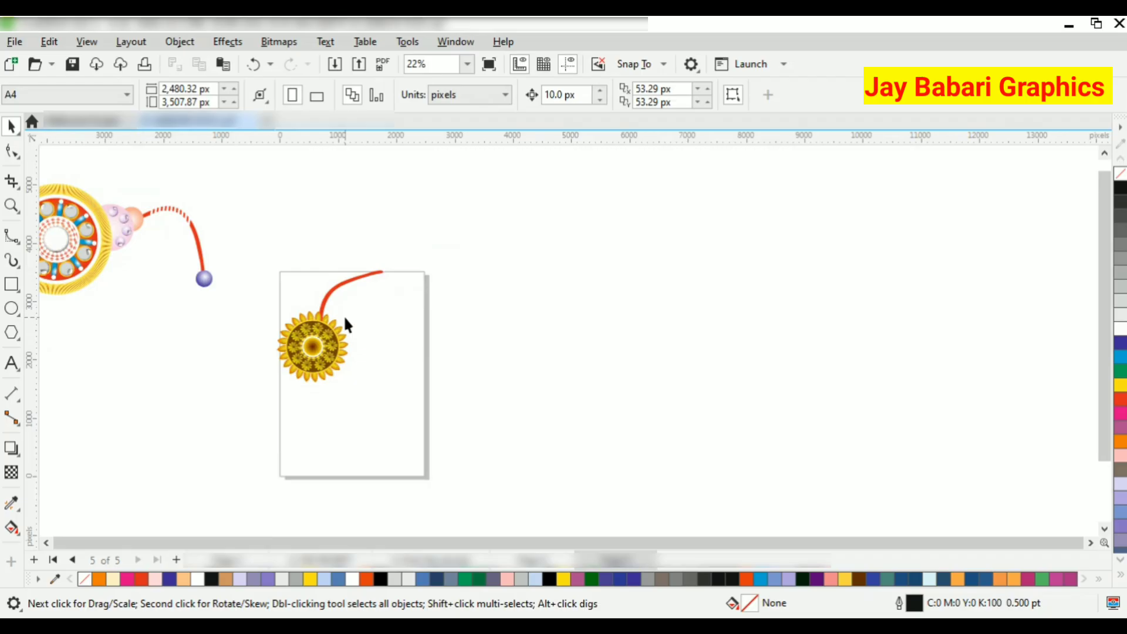
- Copy the red stem to the flower's lower side and flip the copy so it is turned 180 degrees
{"action": "left_click", "coordinate": [332, 283]}
{"action": "left_click_drag", "start_coordinate": [387, 265], "coordinate": [305, 400]}
{"action": "right_click", "coordinate": [335, 382]}
{"action": "left_click", "coordinate": [390, 100]}
{"action": "scroll", "coordinate": [305, 397], "scroll_direction": "up", "scroll_amount": 1}
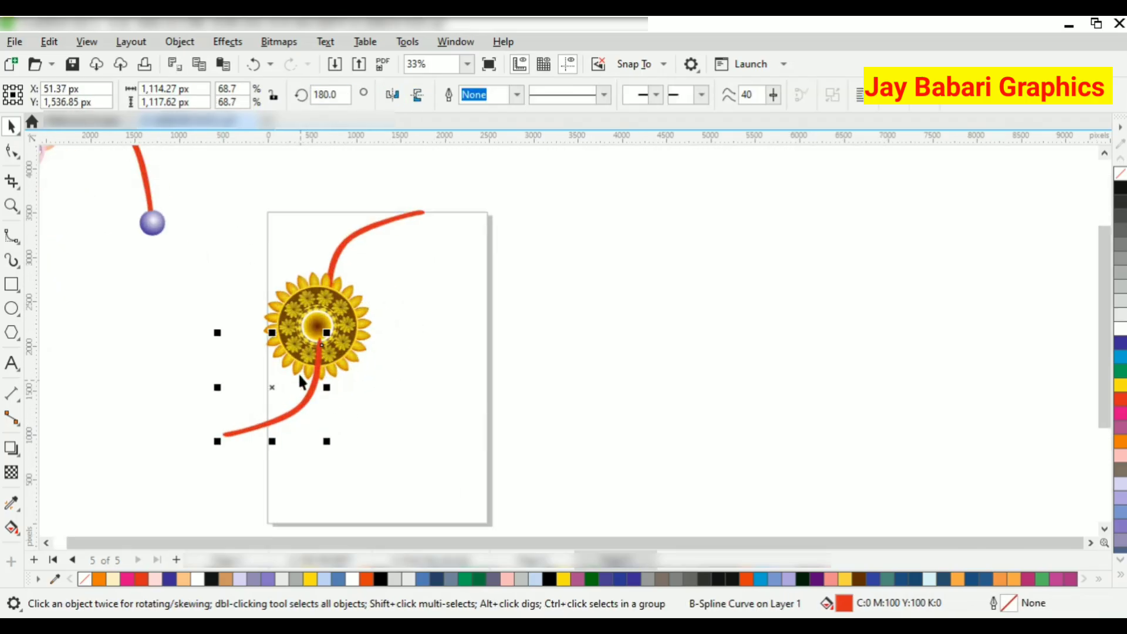
- Bring the floral design in front of the lower red stem
{"action": "left_click", "coordinate": [355, 320]}
{"action": "key", "text": "shift+Page_Up"}
{"action": "left_click", "coordinate": [361, 319]}
{"action": "left_click", "coordinate": [357, 321]}
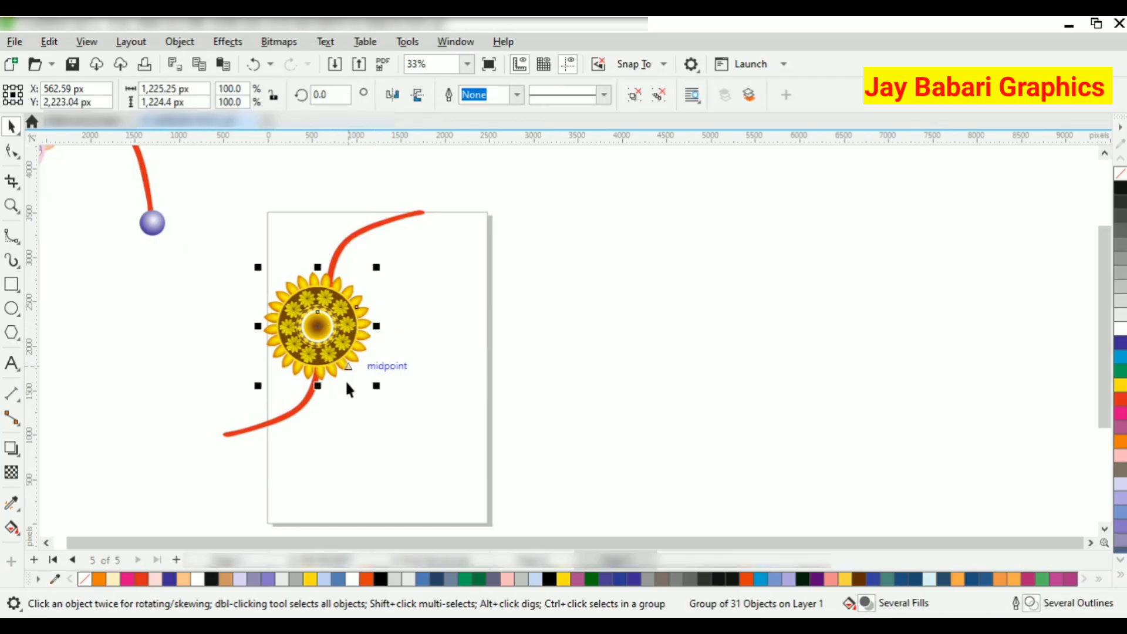
- Group the two red stems and centre them horizontally on the floral design
{"action": "left_click", "coordinate": [278, 419]}
{"action": "left_click", "coordinate": [357, 232], "text": "shift"}
{"action": "left_click", "coordinate": [346, 322], "text": "shift"}
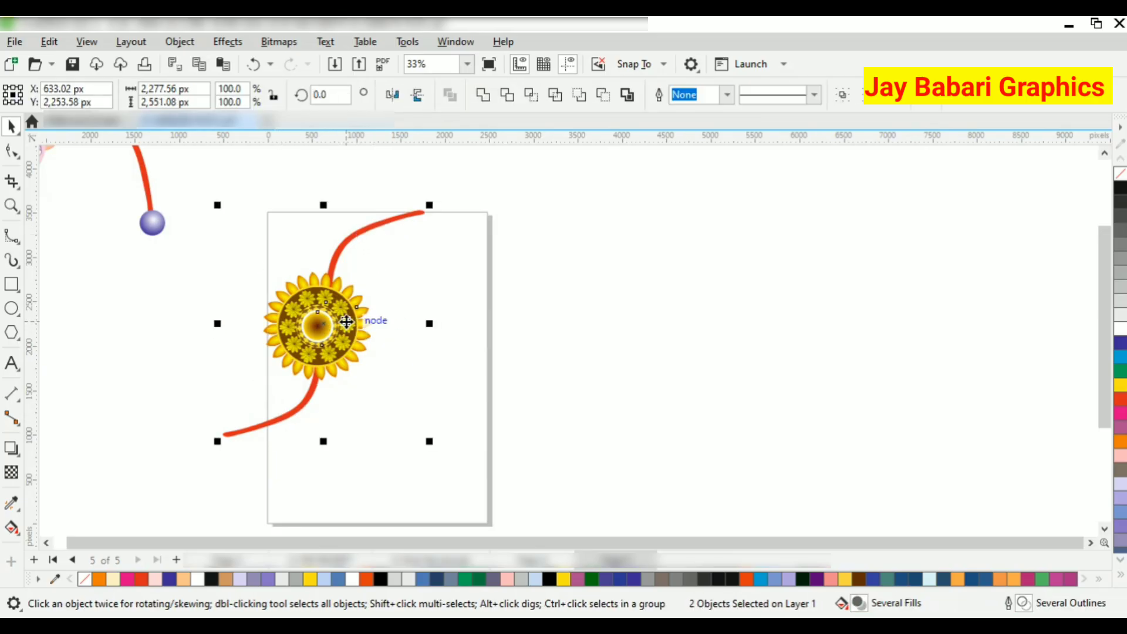
{"action": "key", "text": "c"}
{"action": "left_click", "coordinate": [405, 331]}
- Draw a circle about 308 px across on the upper stem's tip and copy it to the lower stem's tip
{"action": "scroll", "coordinate": [391, 300], "scroll_direction": "down", "scroll_amount": 1}
{"action": "scroll", "coordinate": [396, 247], "scroll_direction": "up", "scroll_amount": 1}
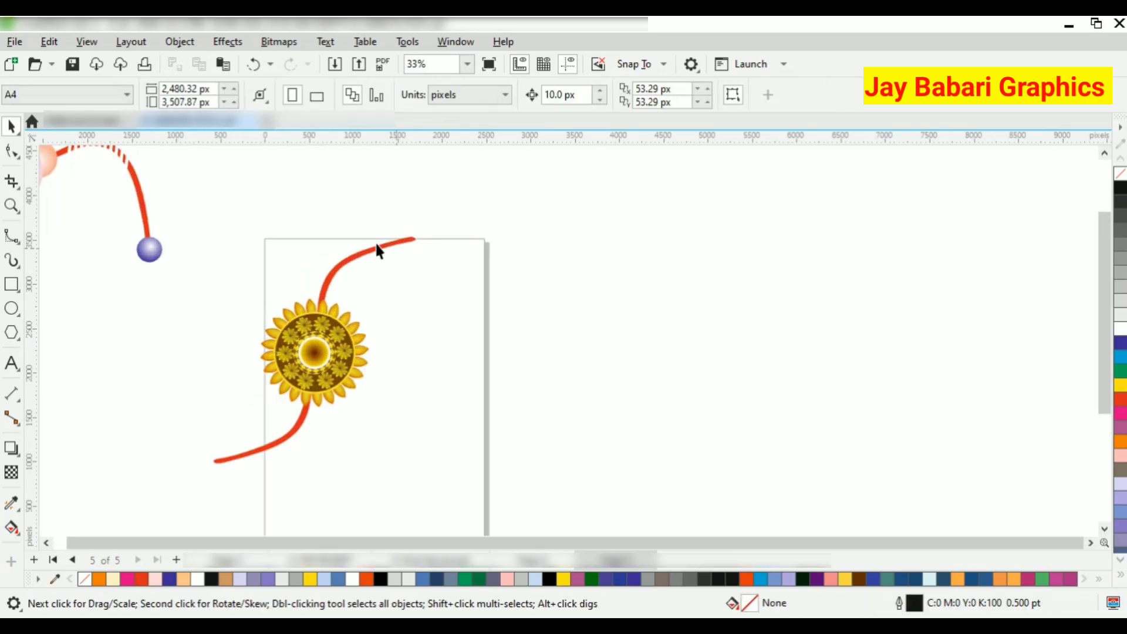
{"action": "left_click", "coordinate": [11, 307]}
{"action": "left_click_drag", "start_coordinate": [402, 226], "coordinate": [431, 254]}
{"action": "key", "text": "space"}
{"action": "scroll", "coordinate": [447, 265], "scroll_direction": "up", "scroll_amount": 1}
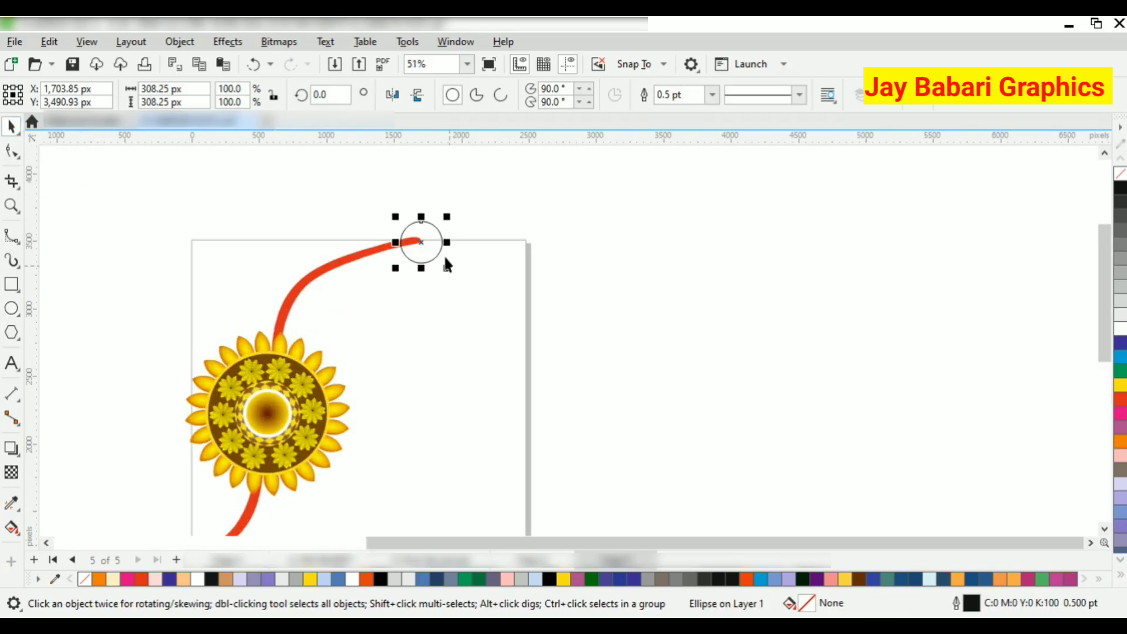
{"action": "scroll", "coordinate": [421, 242], "scroll_direction": "down", "scroll_amount": 1}
{"action": "left_click_drag", "start_coordinate": [418, 240], "coordinate": [218, 463]}
{"action": "left_click", "coordinate": [153, 488]}
- Copy the purple gradient ball's fill and outline attributes to the circles at both stem tips
{"action": "left_click", "coordinate": [11, 503]}
{"action": "left_click", "coordinate": [154, 248]}
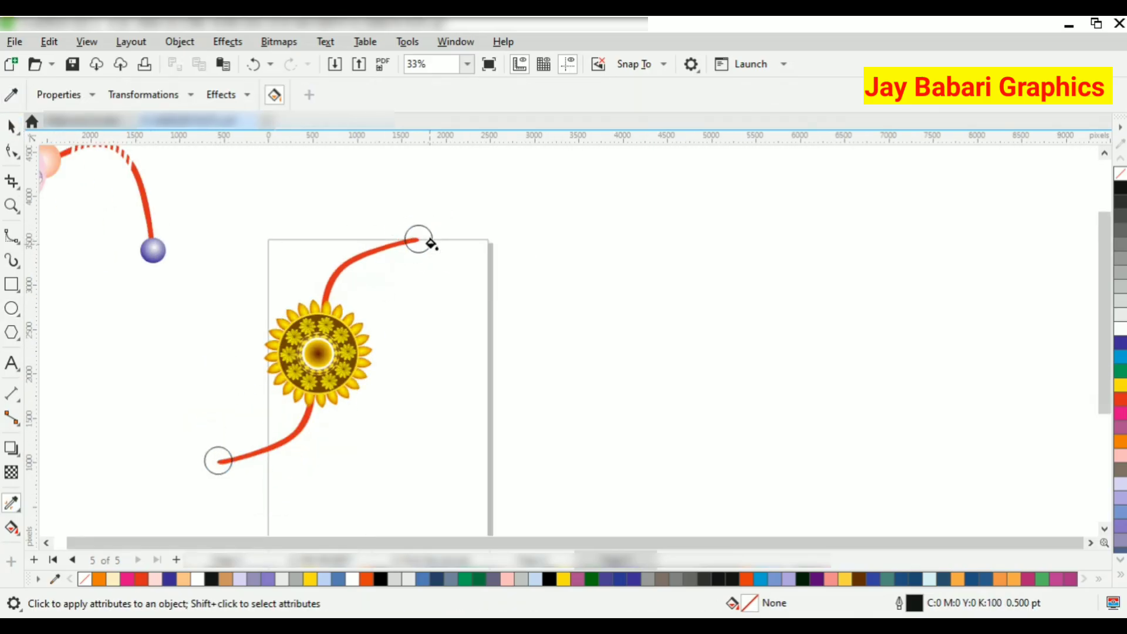
{"action": "key", "text": "space"}
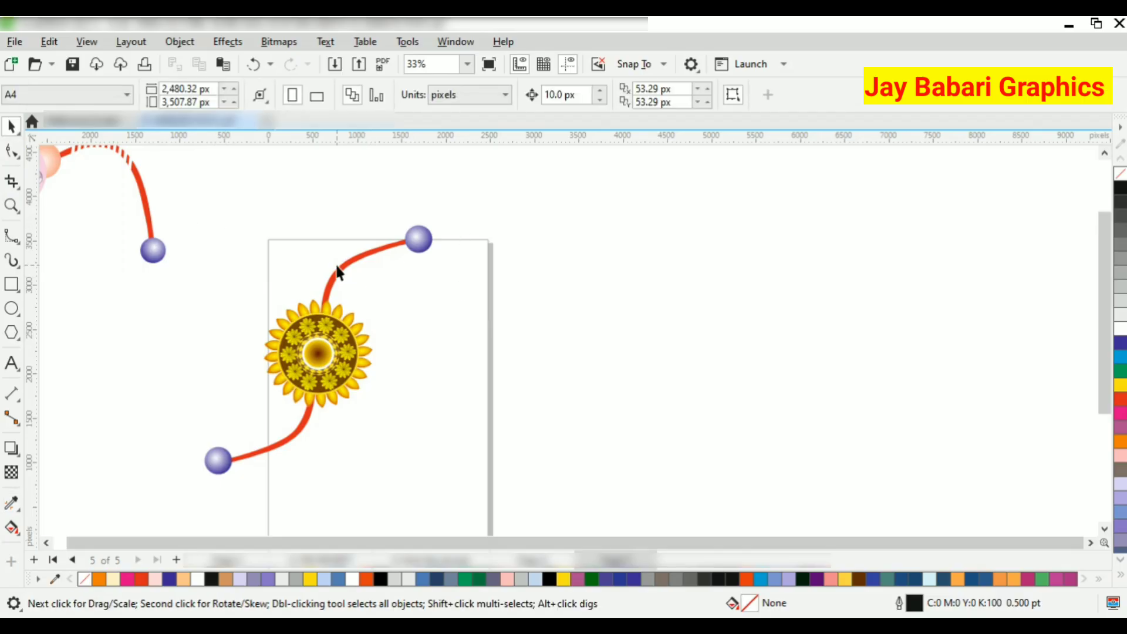
- Examine the finished floral design with its stems and balls up close and beside the earlier rakhi design
{"action": "scroll", "coordinate": [347, 298], "scroll_direction": "up", "scroll_amount": 1}
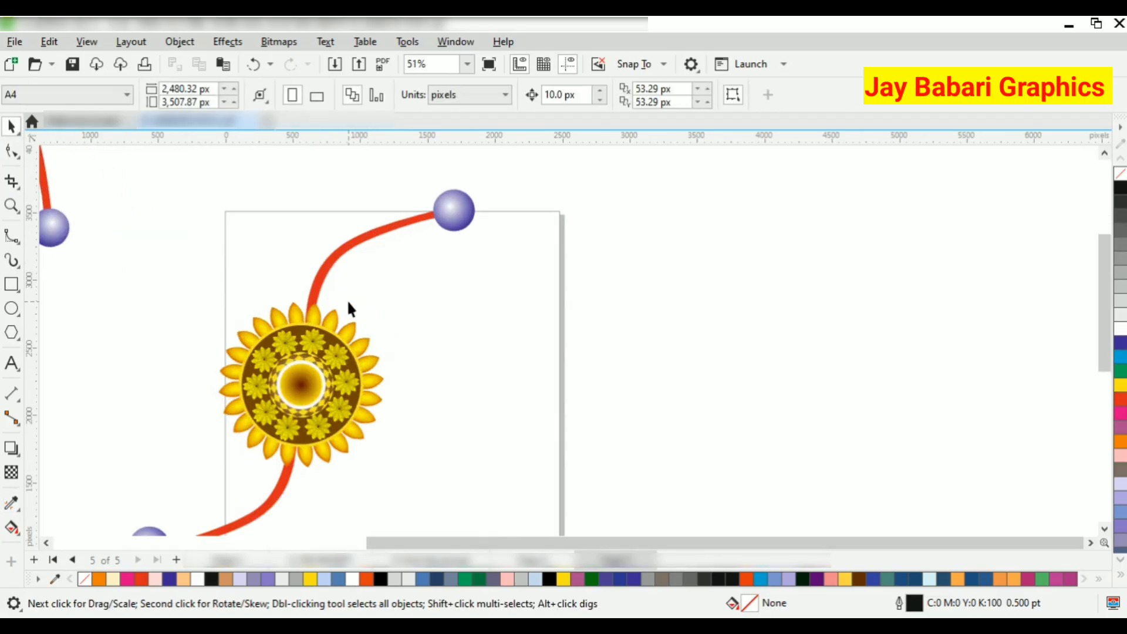
{"action": "left_click", "coordinate": [339, 259]}
{"action": "scroll", "coordinate": [348, 266], "scroll_direction": "up", "scroll_amount": 1}
{"action": "scroll", "coordinate": [353, 269], "scroll_direction": "down", "scroll_amount": 2}
{"action": "left_click", "coordinate": [453, 334]}
{"action": "scroll", "coordinate": [283, 356], "scroll_direction": "up", "scroll_amount": 3}
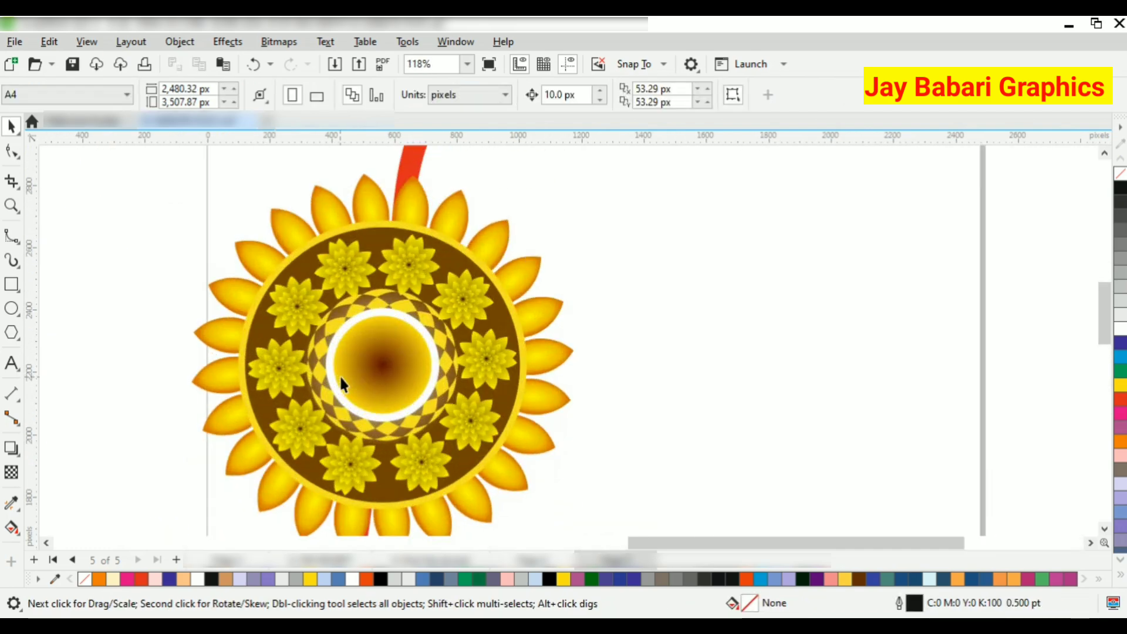
{"action": "scroll", "coordinate": [303, 362], "scroll_direction": "up", "scroll_amount": 2}
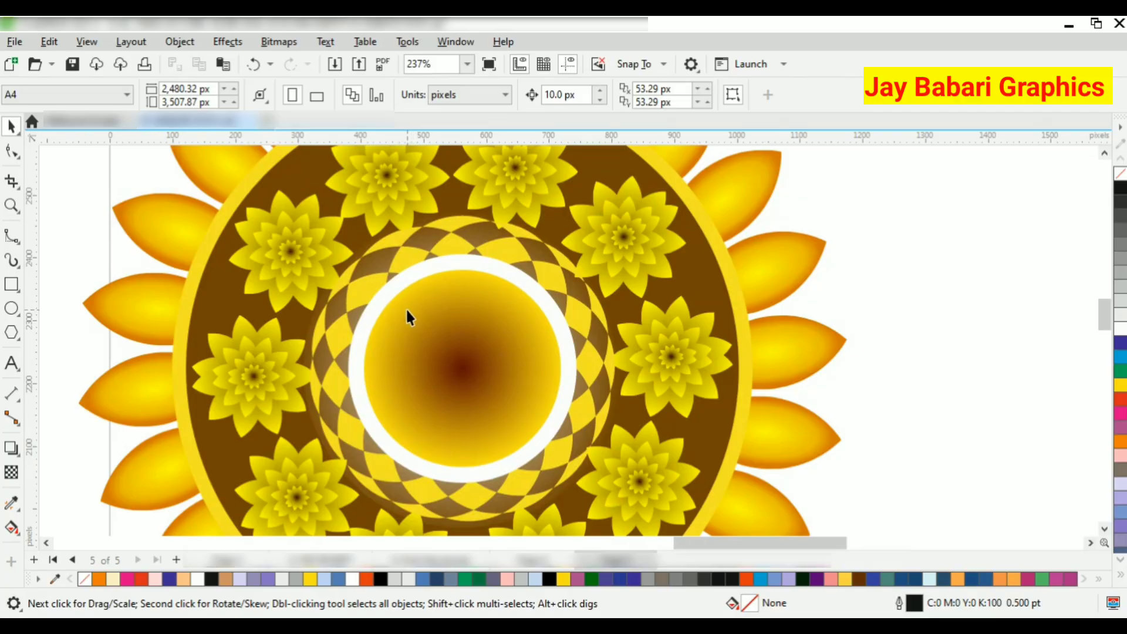
{"action": "scroll", "coordinate": [406, 308], "scroll_direction": "down", "scroll_amount": 4}
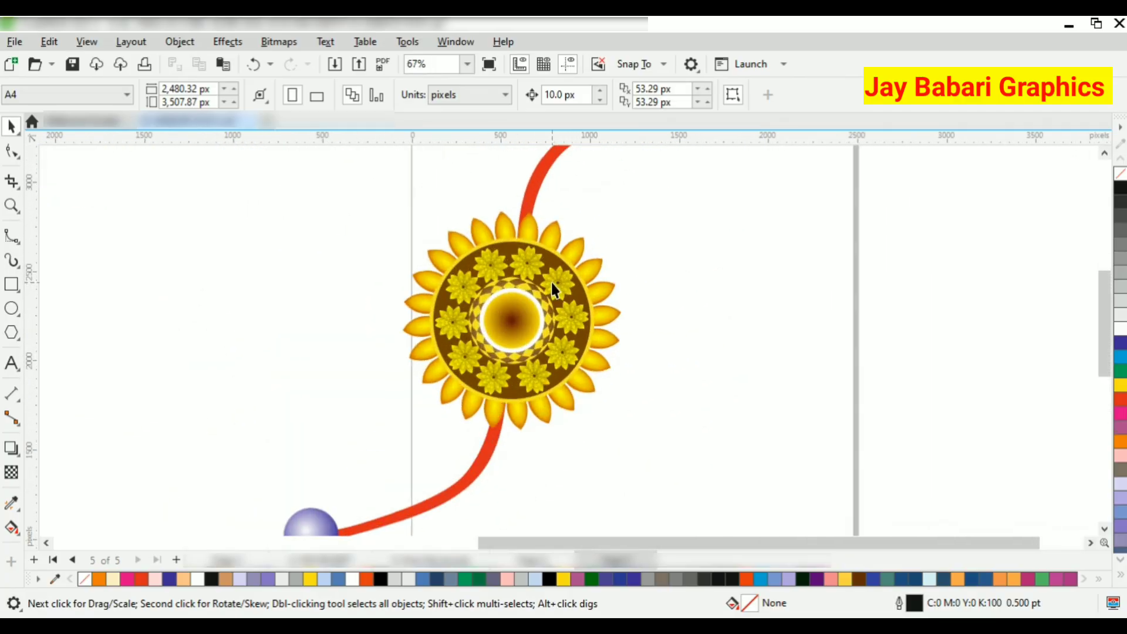
{"action": "scroll", "coordinate": [552, 283], "scroll_direction": "down", "scroll_amount": 2}
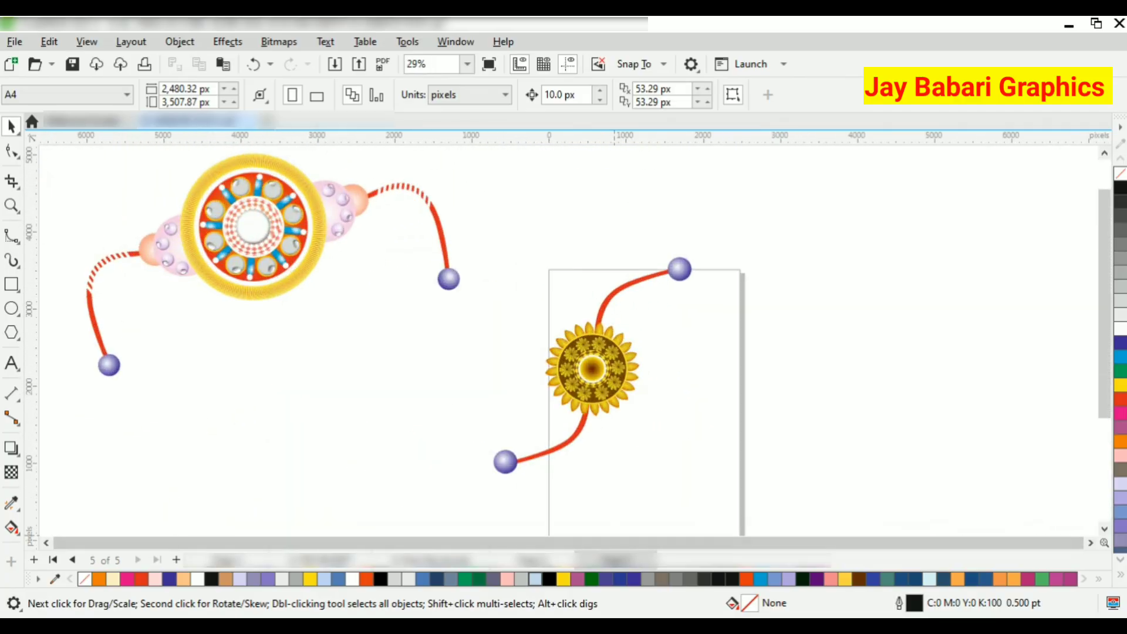
{"action": "scroll", "coordinate": [717, 347], "scroll_direction": "up", "scroll_amount": 4}
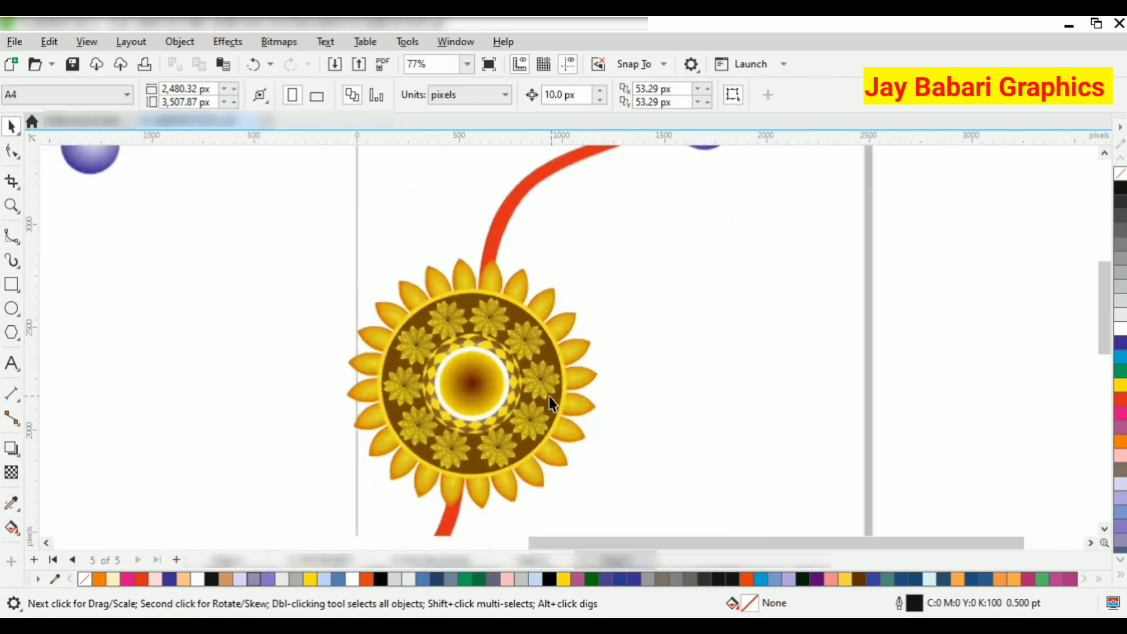
{"action": "scroll", "coordinate": [433, 244], "scroll_direction": "down", "scroll_amount": 2}
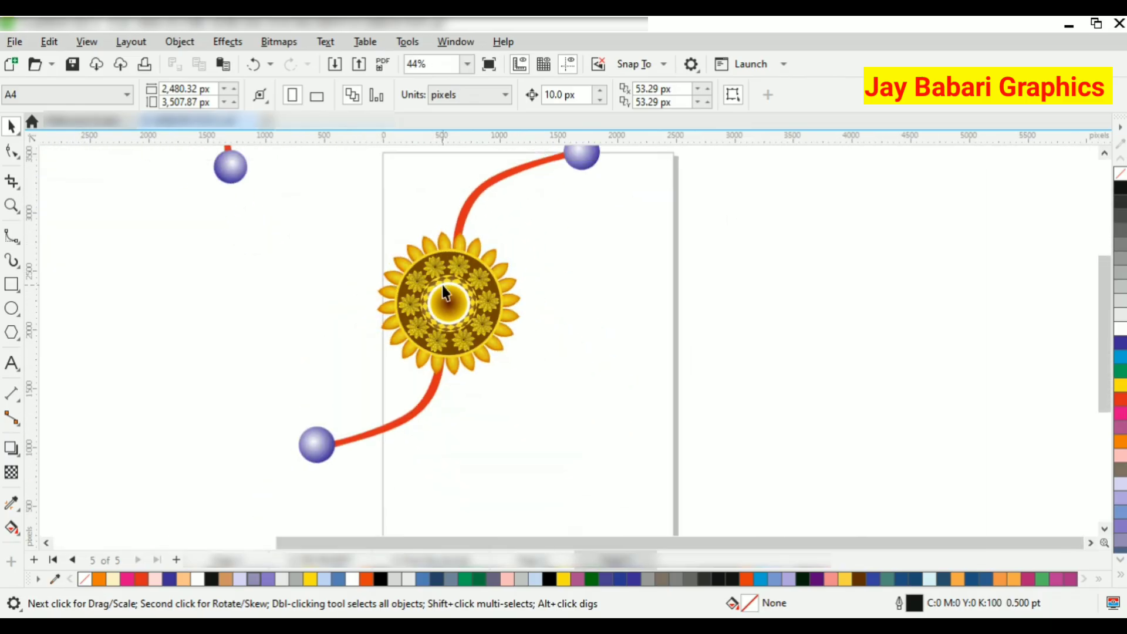
{"action": "scroll", "coordinate": [443, 291], "scroll_direction": "up", "scroll_amount": 2}
{"action": "scroll", "coordinate": [442, 284], "scroll_direction": "up", "scroll_amount": 1}
{"action": "scroll", "coordinate": [438, 269], "scroll_direction": "down", "scroll_amount": 2}
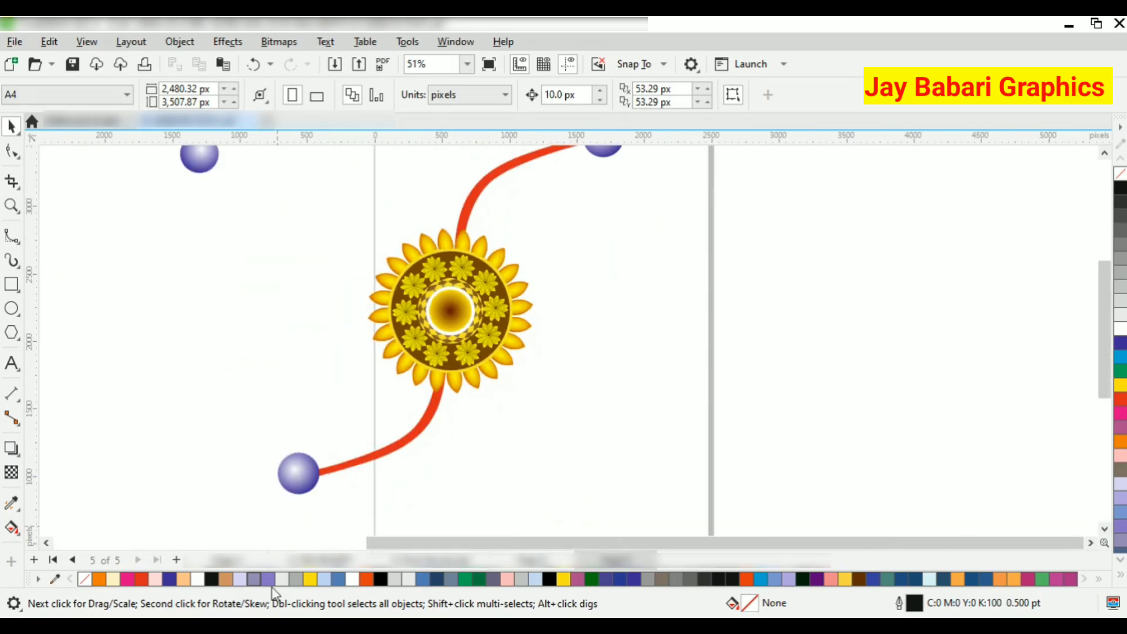